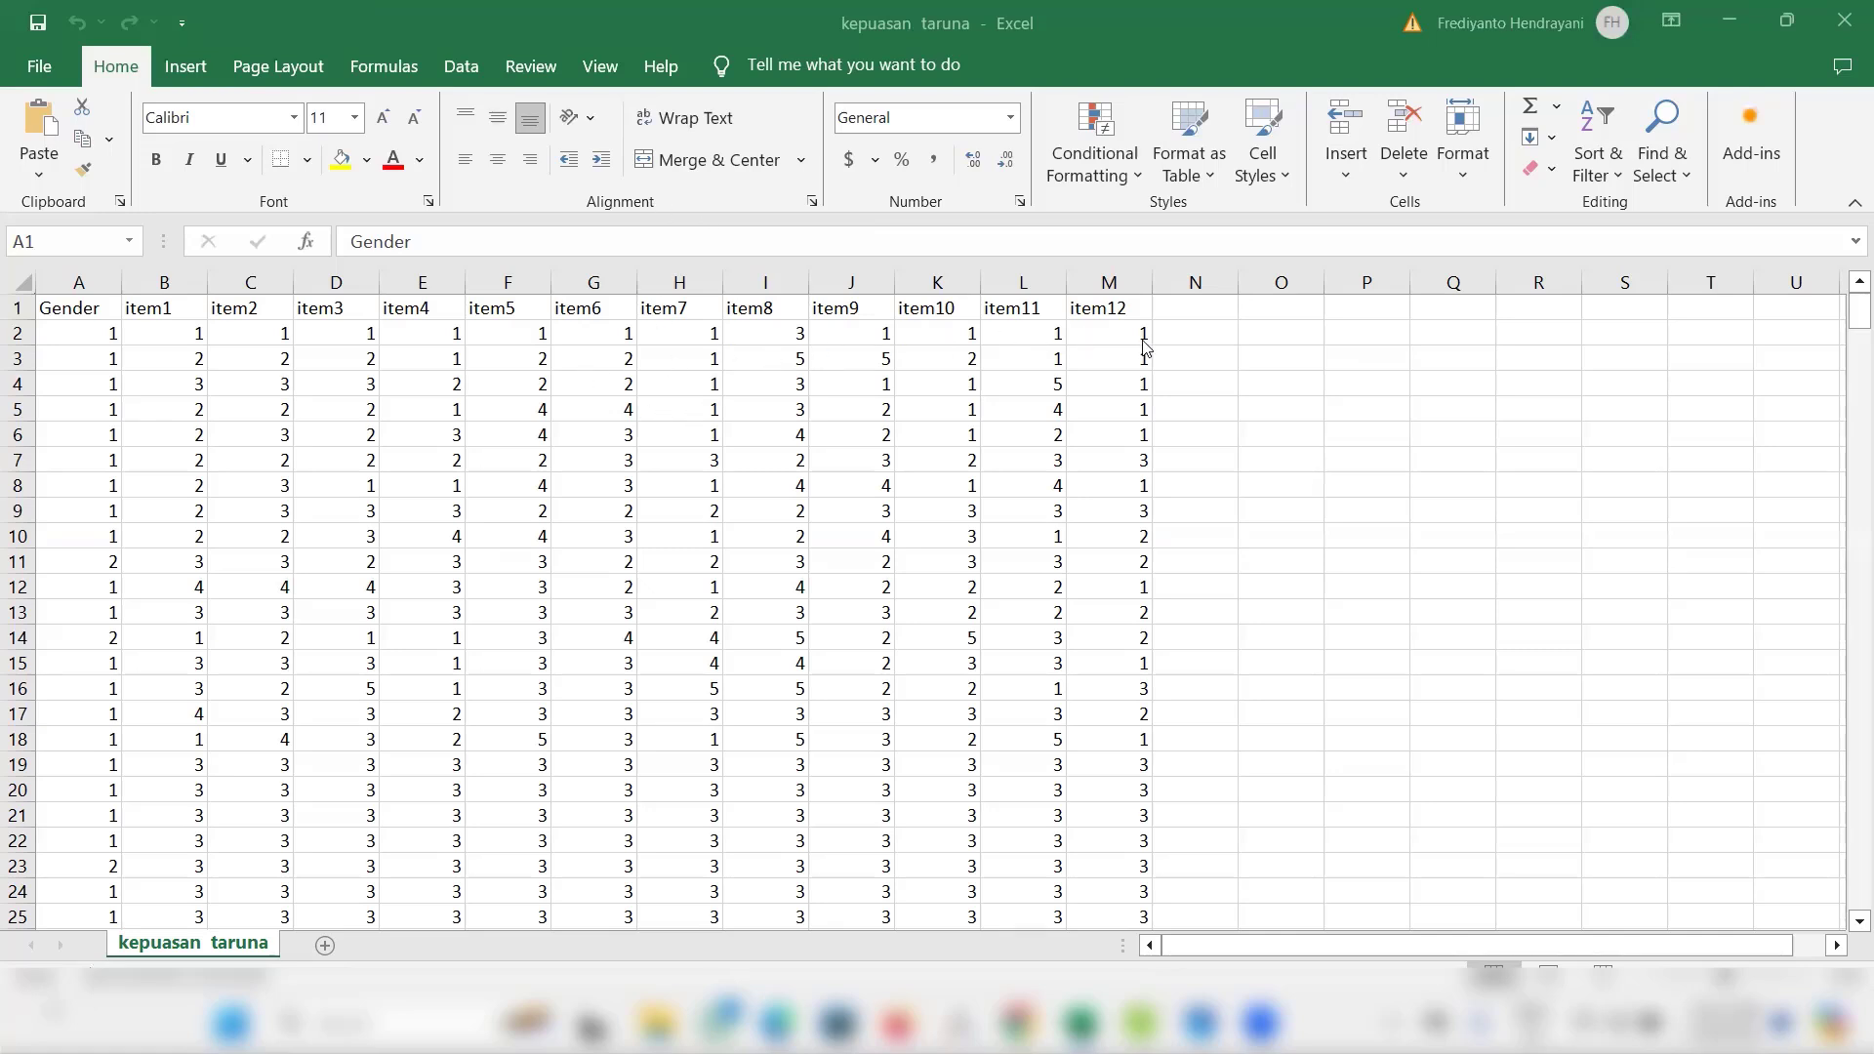
Look through the Gender and item1 to item12 responses in the kepuasan taruna worksheet.
scroll(1291, 473, down, 3)
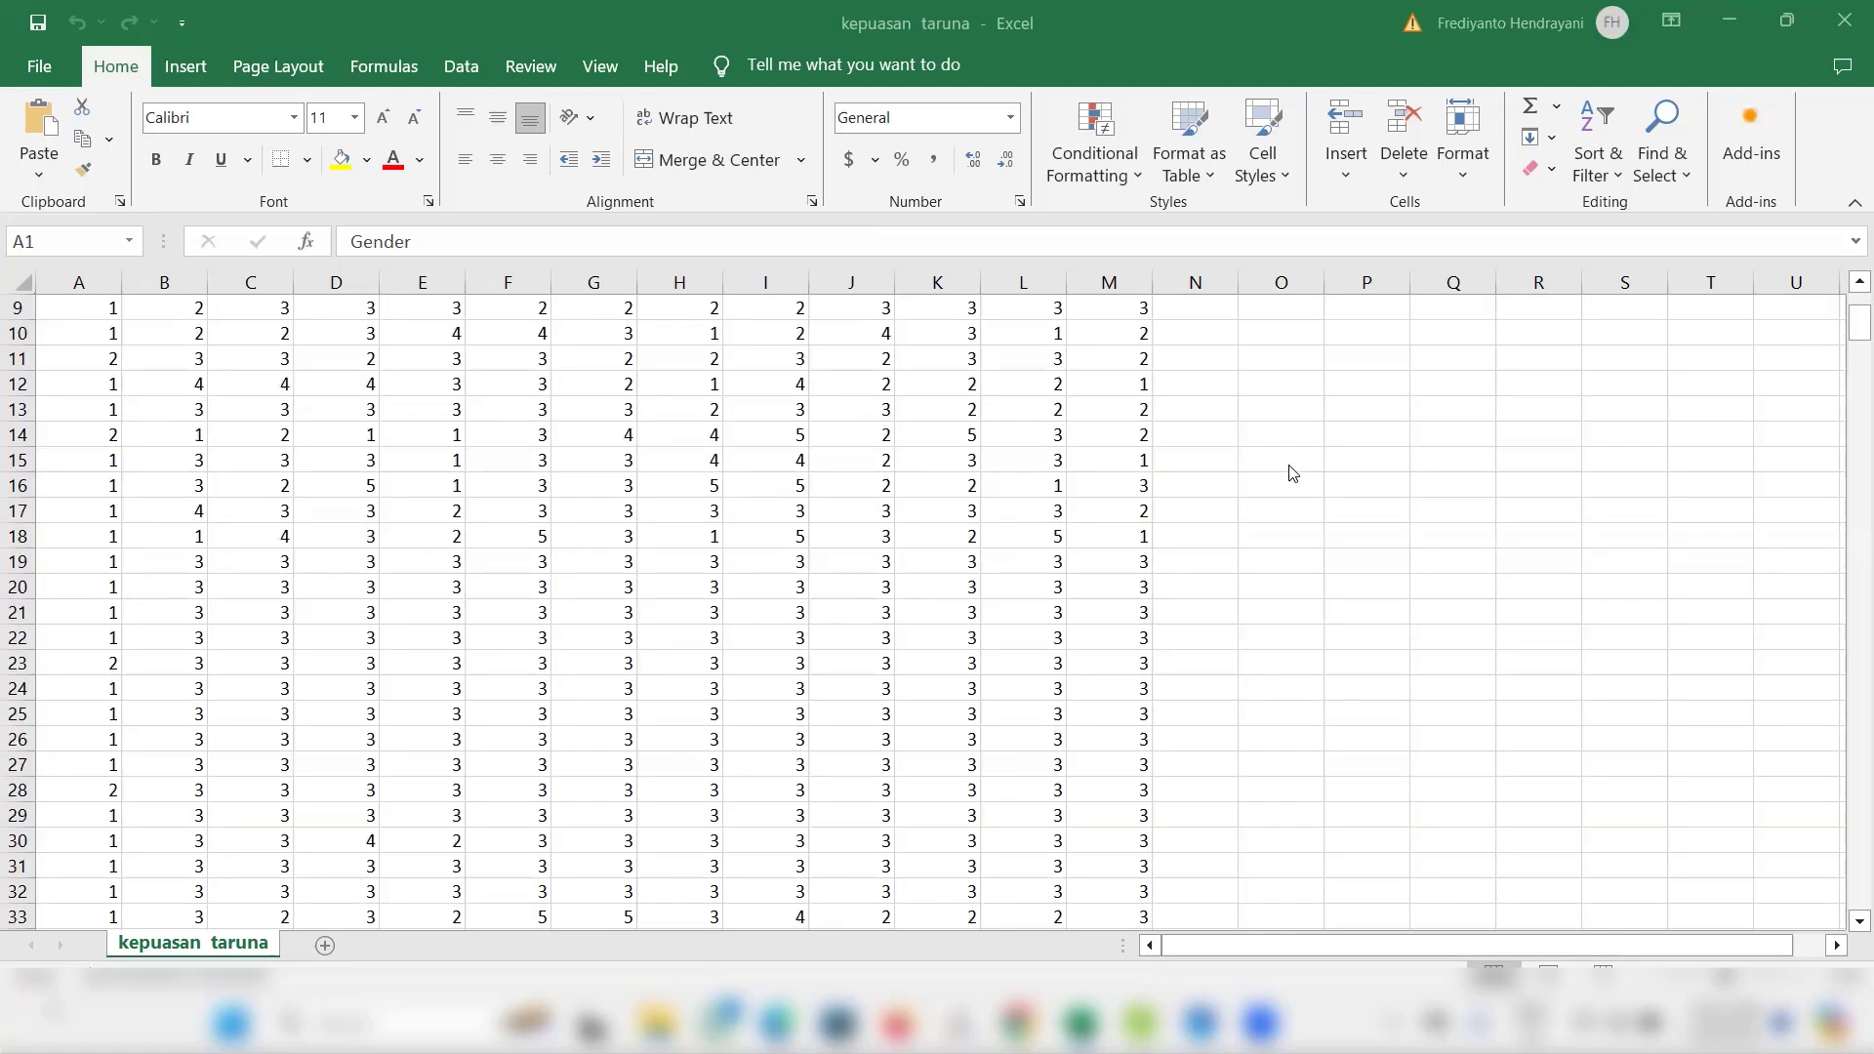
scroll(1291, 474, up, 2)
scroll(1292, 473, down, 18)
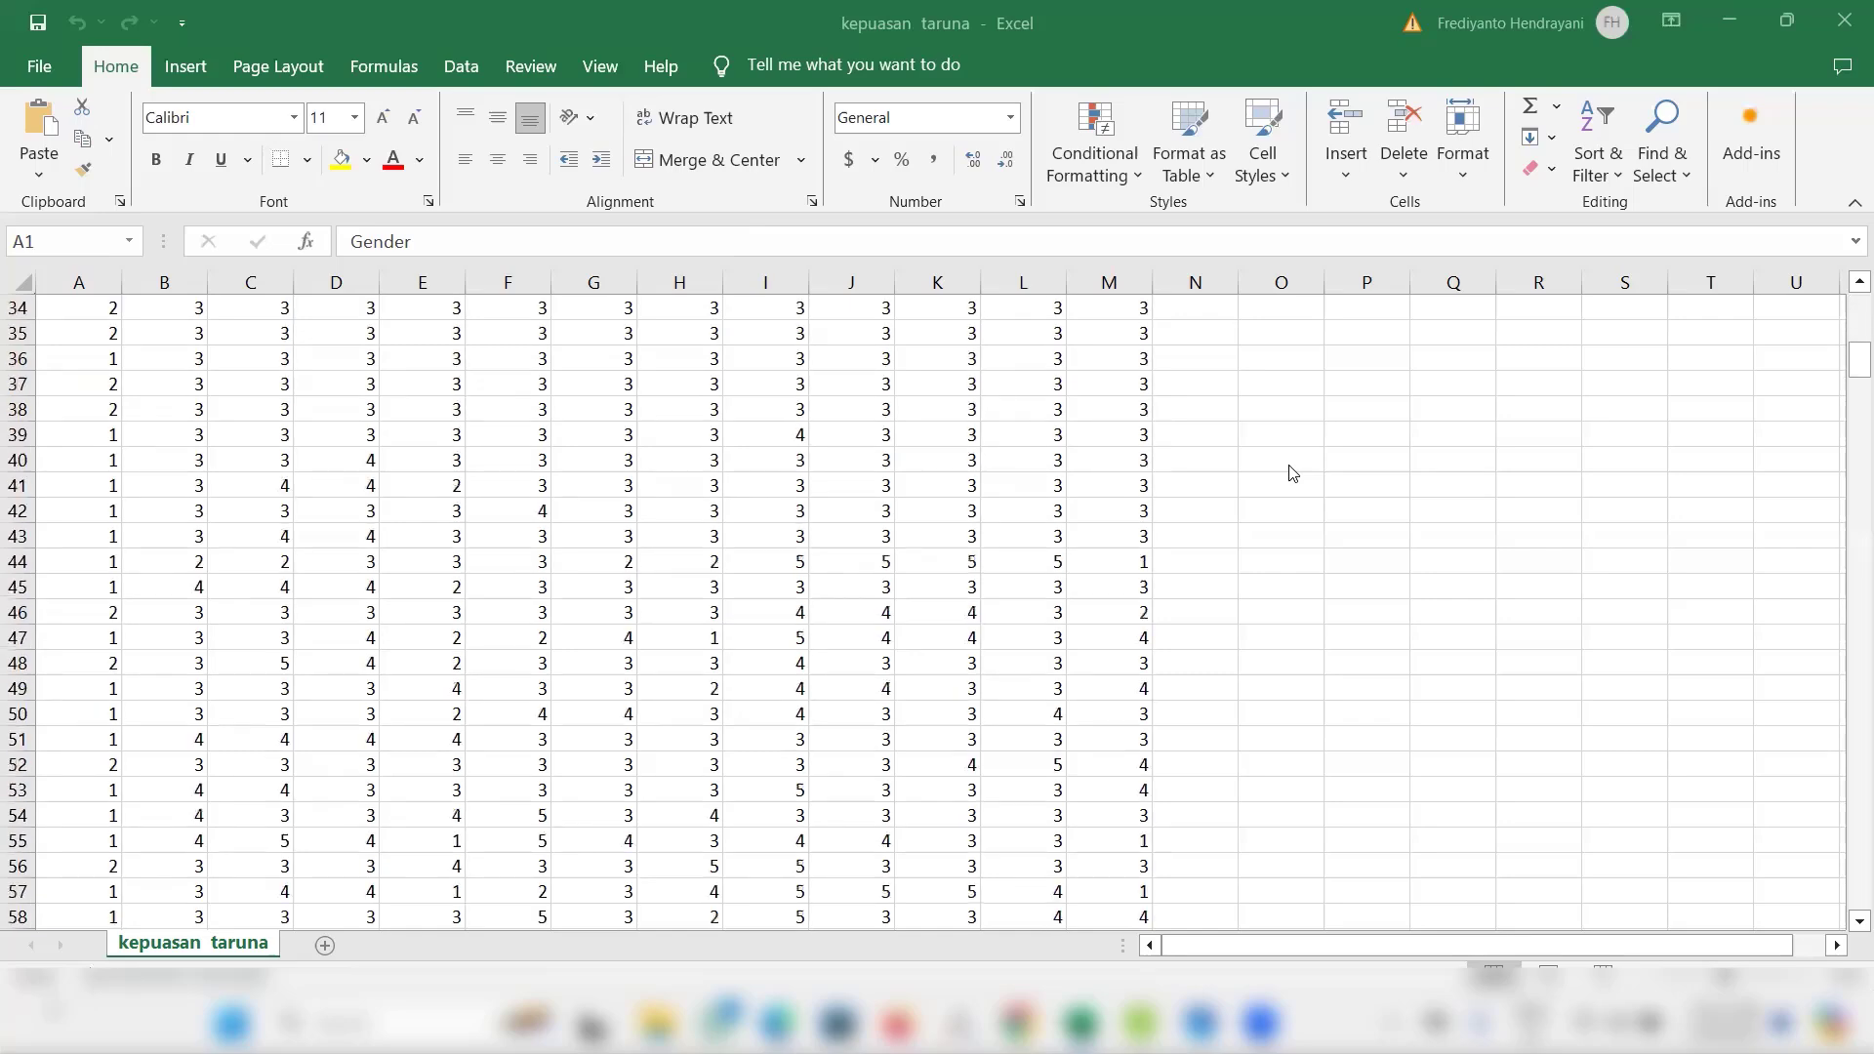
scroll(1291, 474, down, 5)
scroll(1292, 473, up, 20)
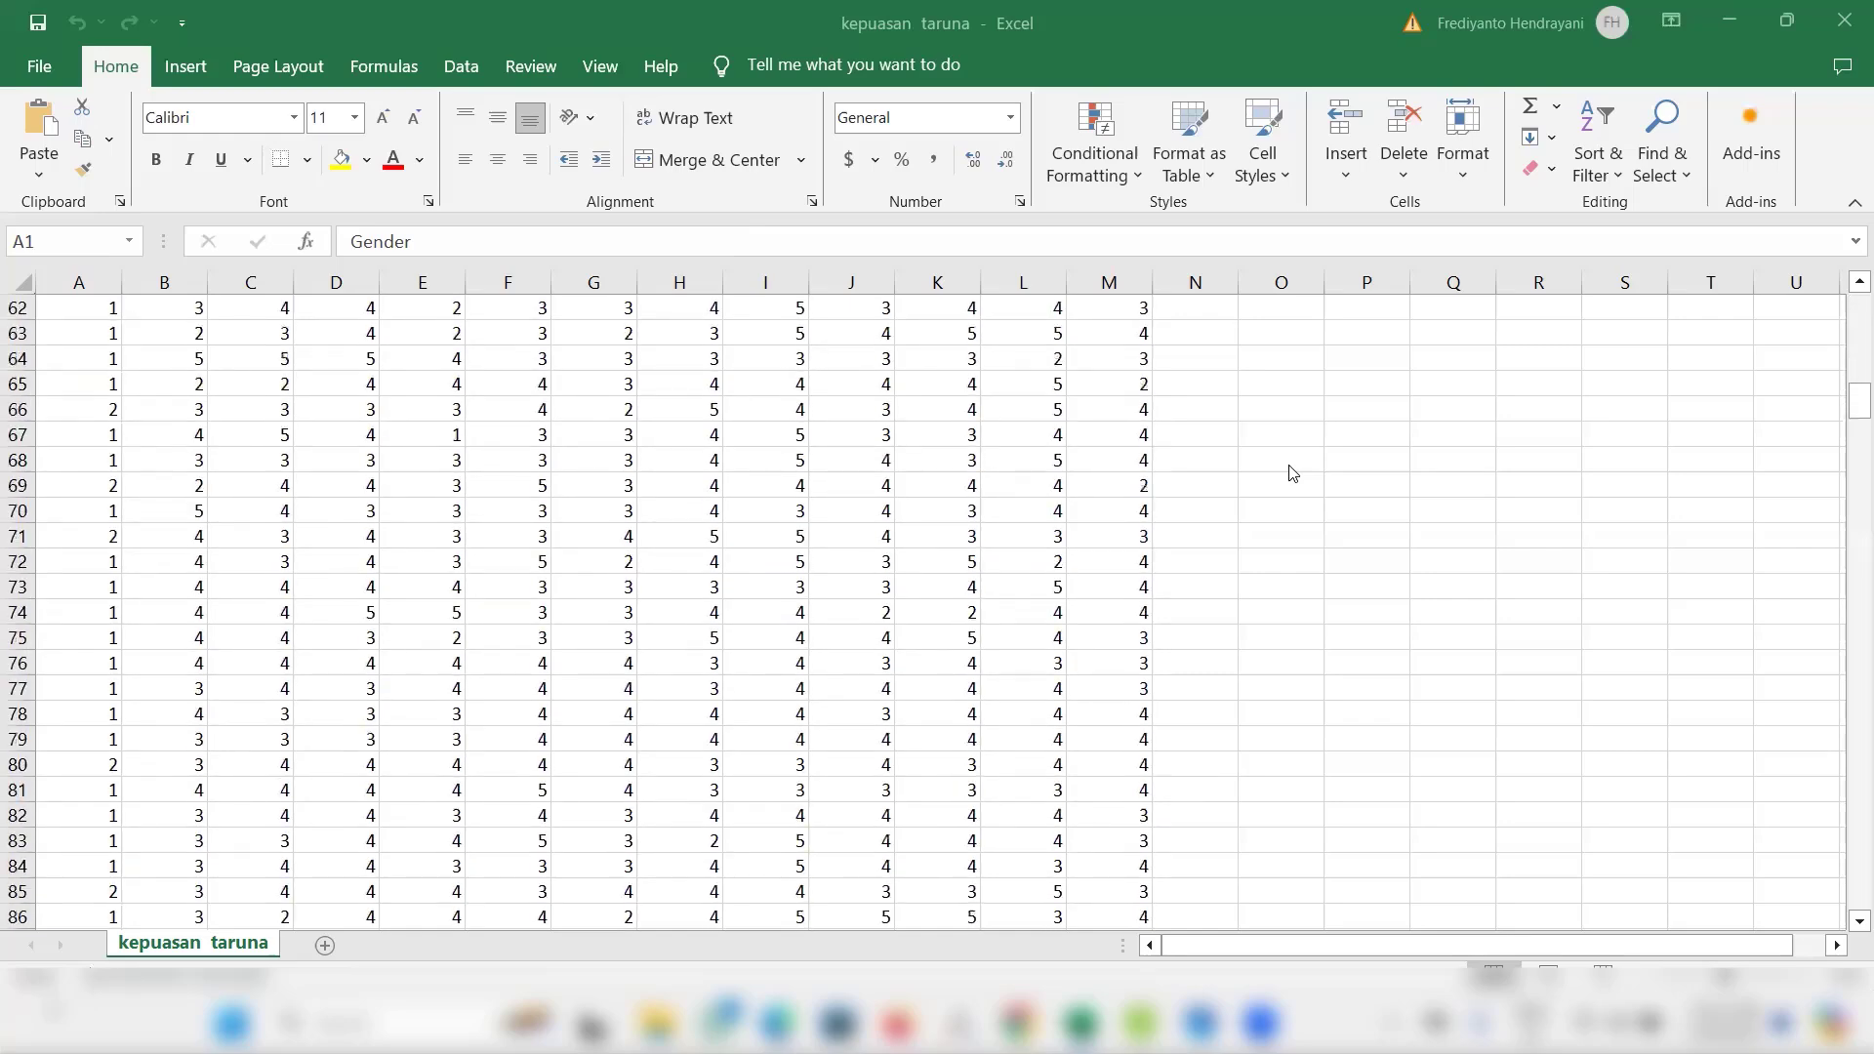
scroll(1291, 474, up, 5)
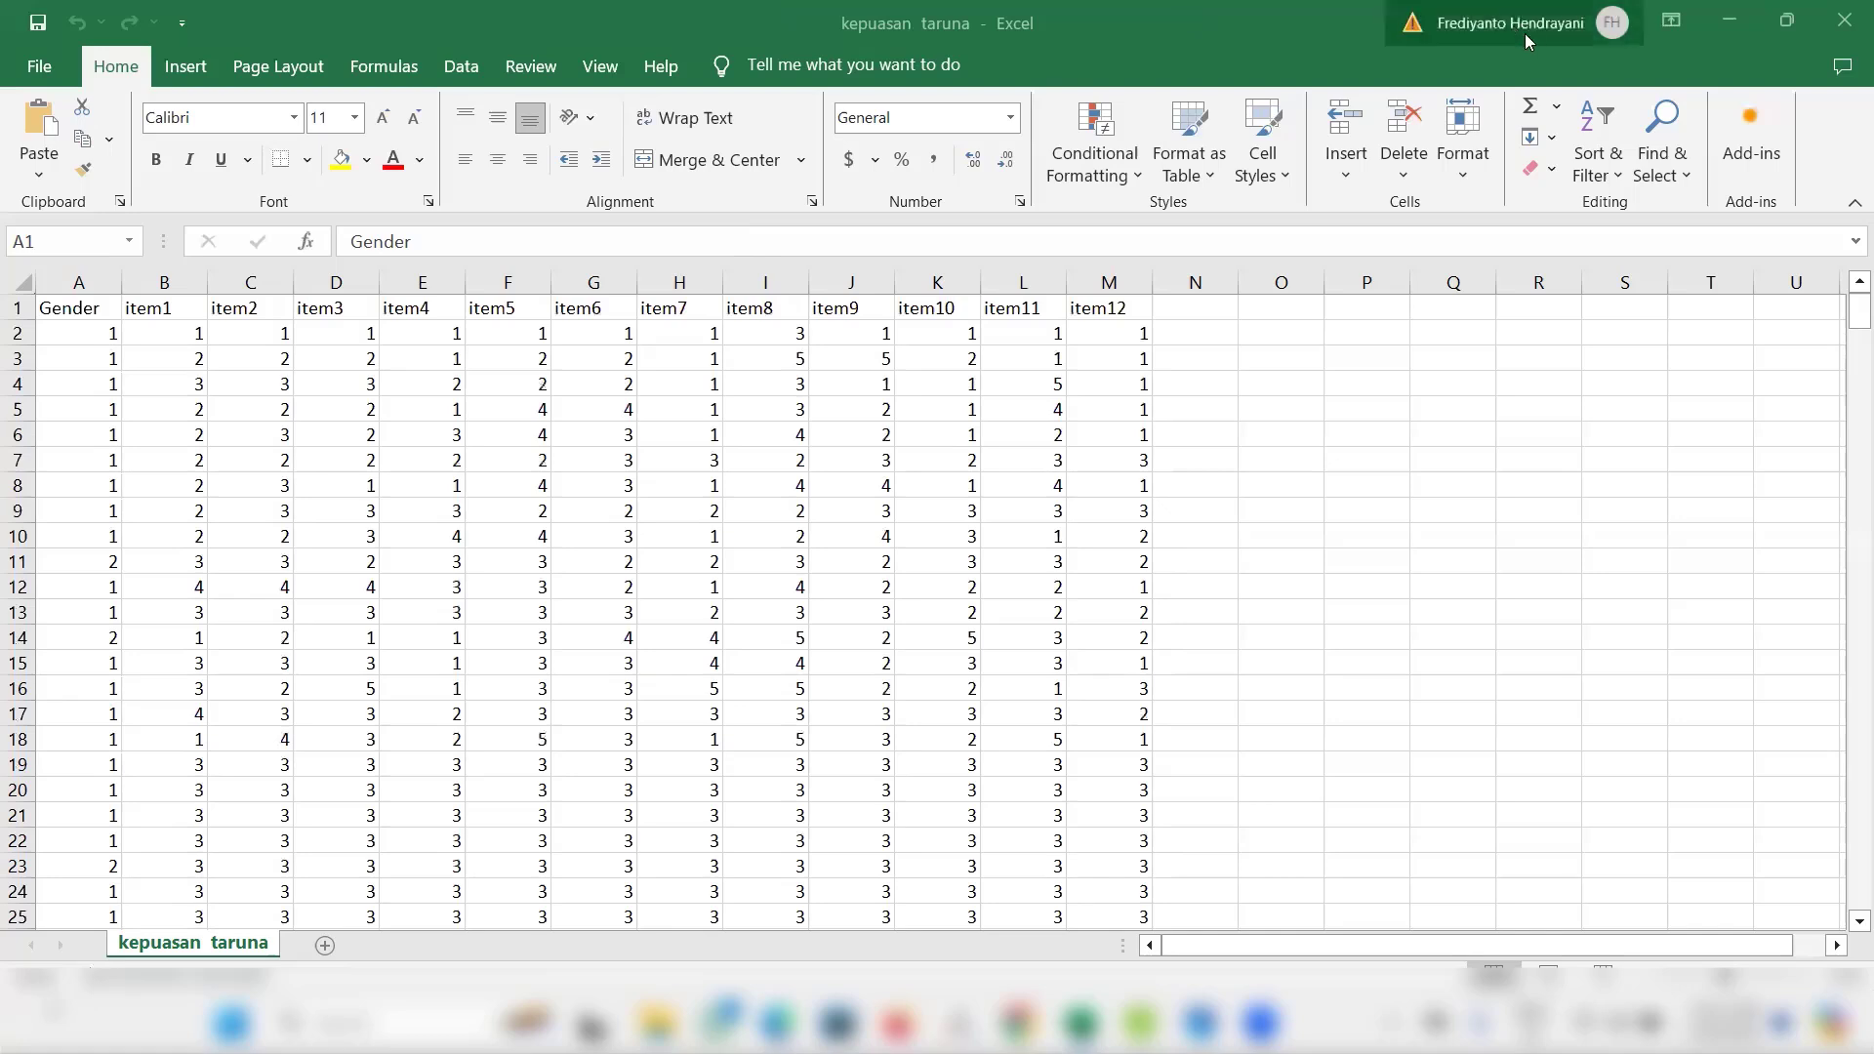
Switch from Excel to the kepuasan taruna data in JASP and start a Confirmatory Factor Analysis.
click(1729, 24)
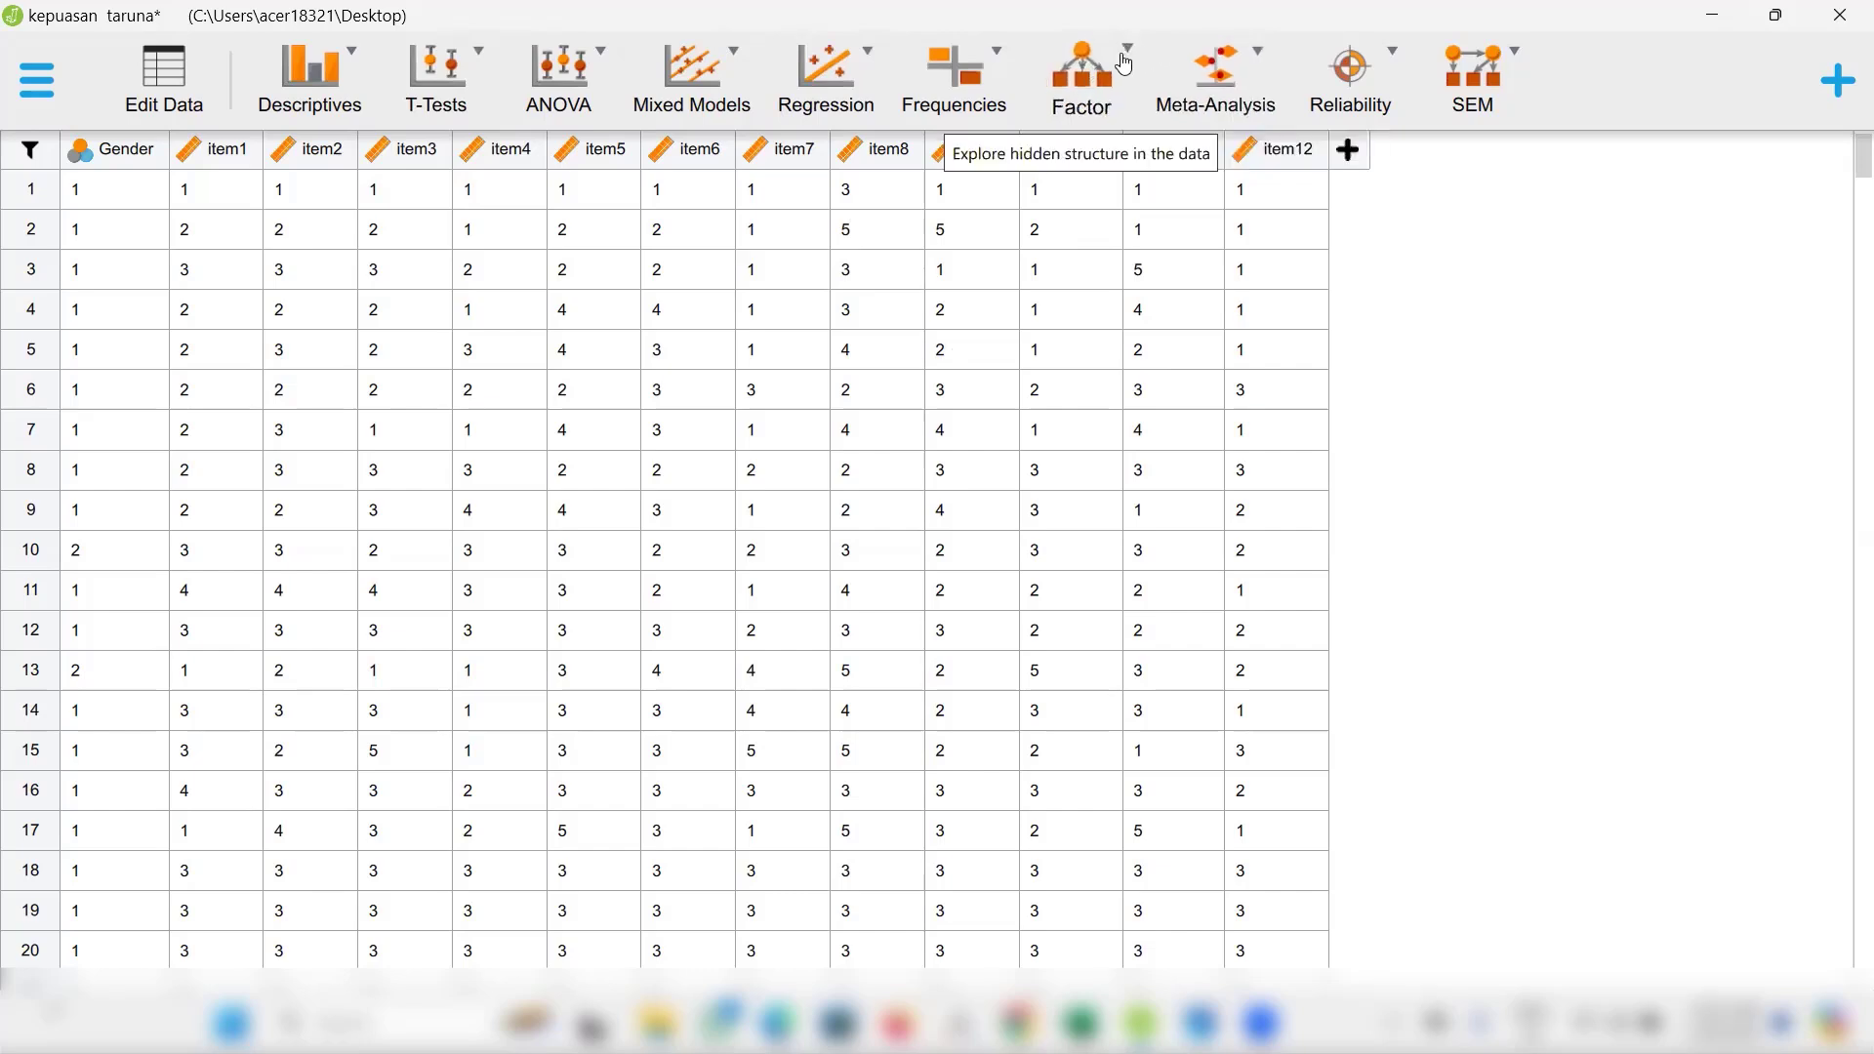
click(1124, 64)
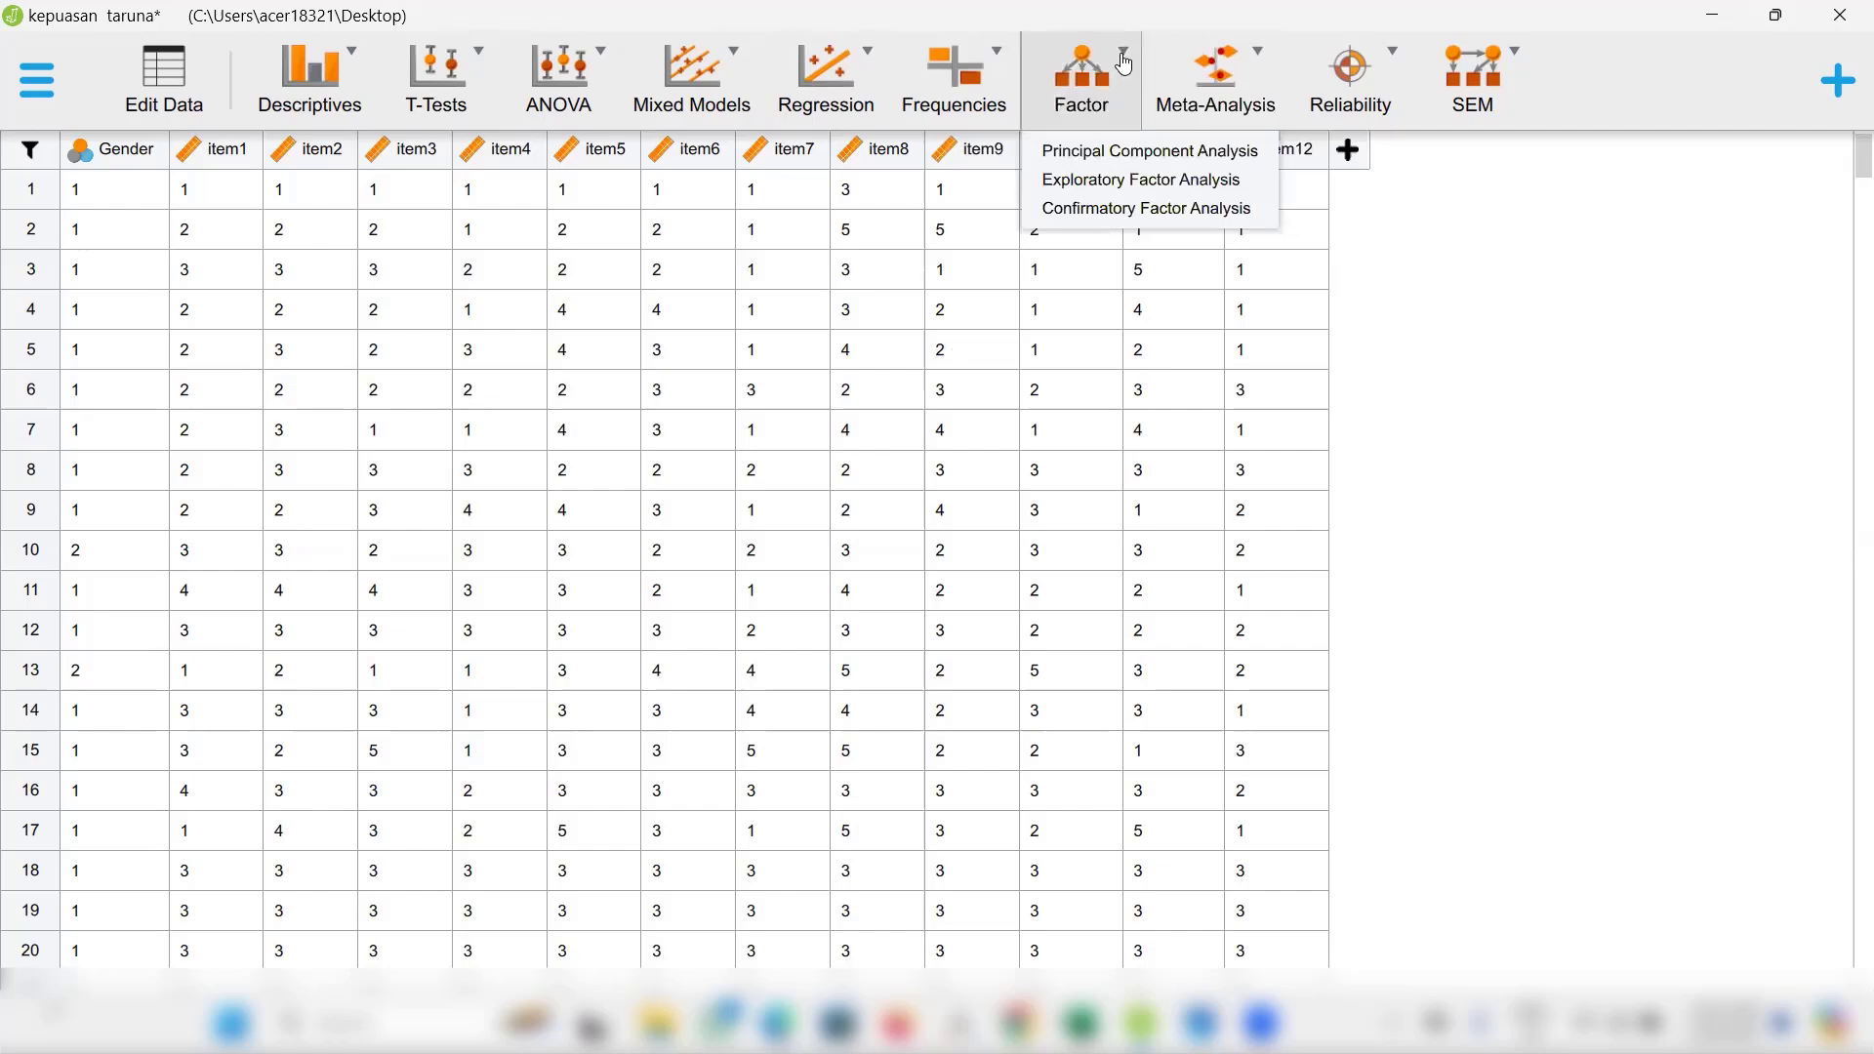
click(1140, 210)
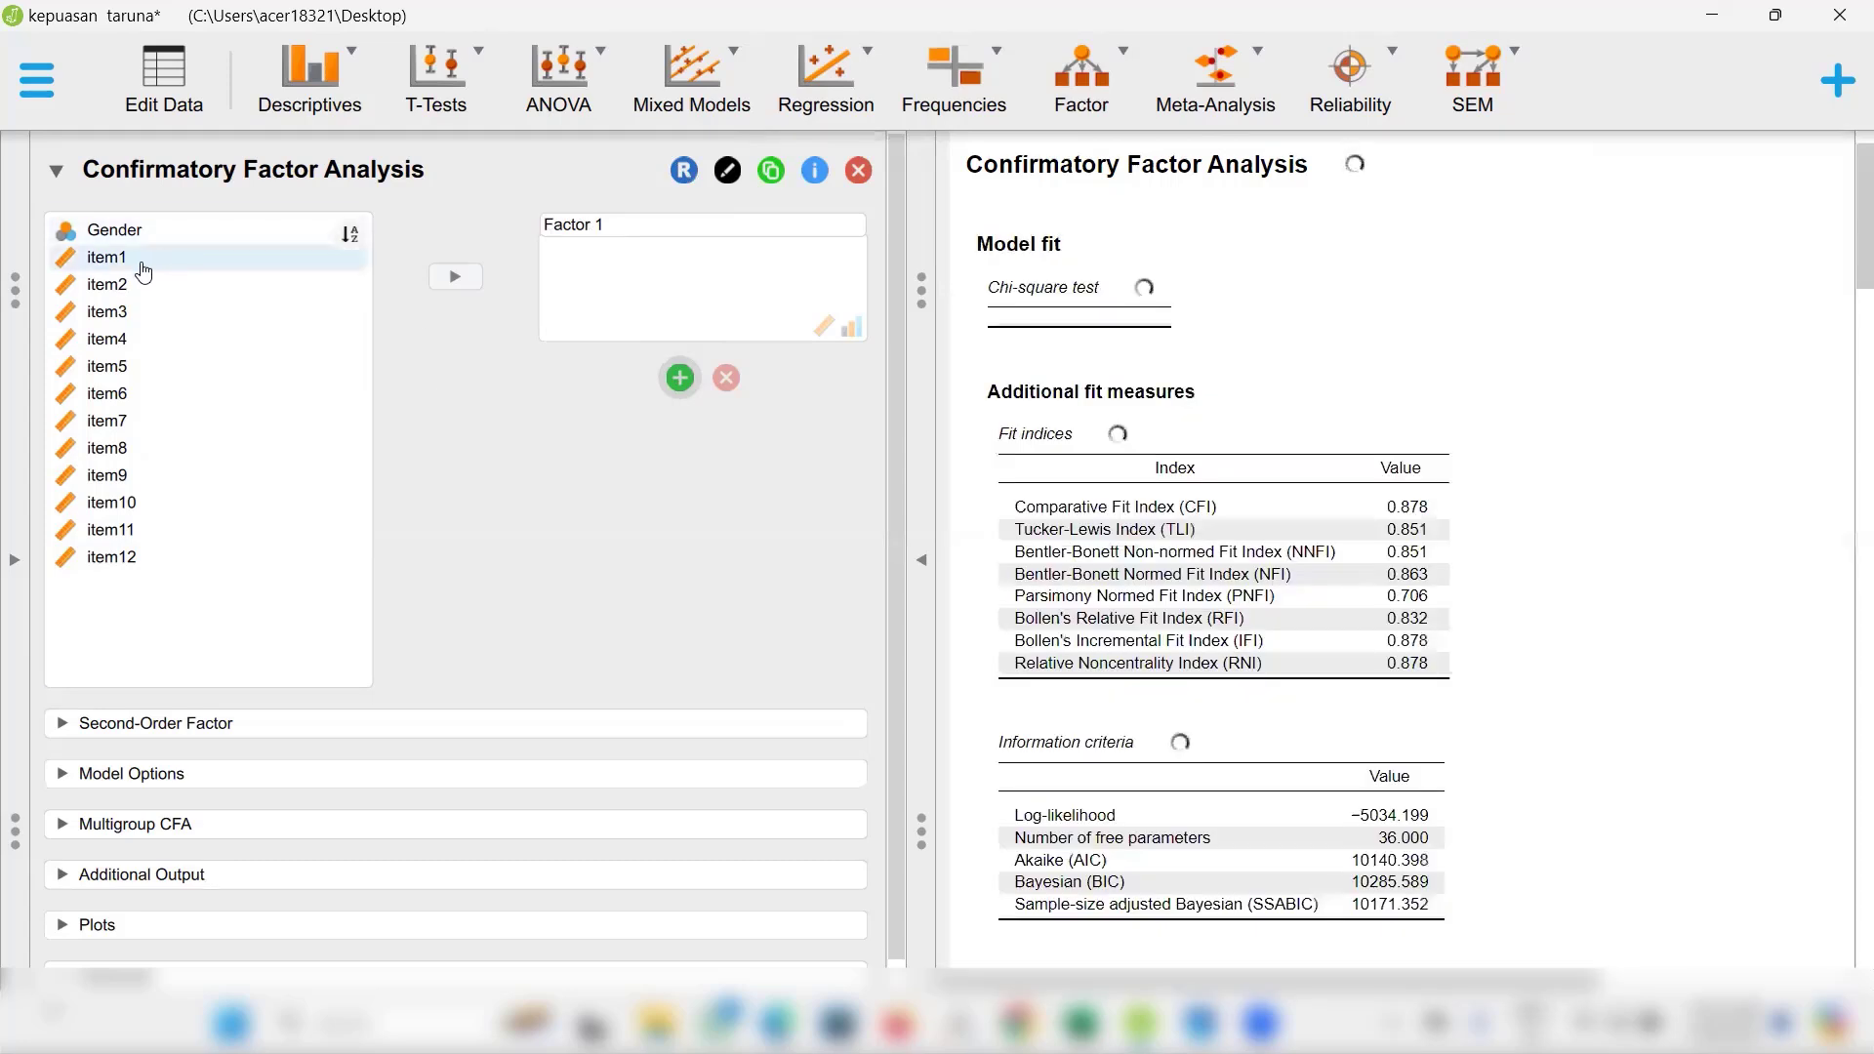
Assign item1 through item12 to Factor 1 of the confirmatory factor analysis, leaving out Gender.
click(150, 258)
click(452, 278)
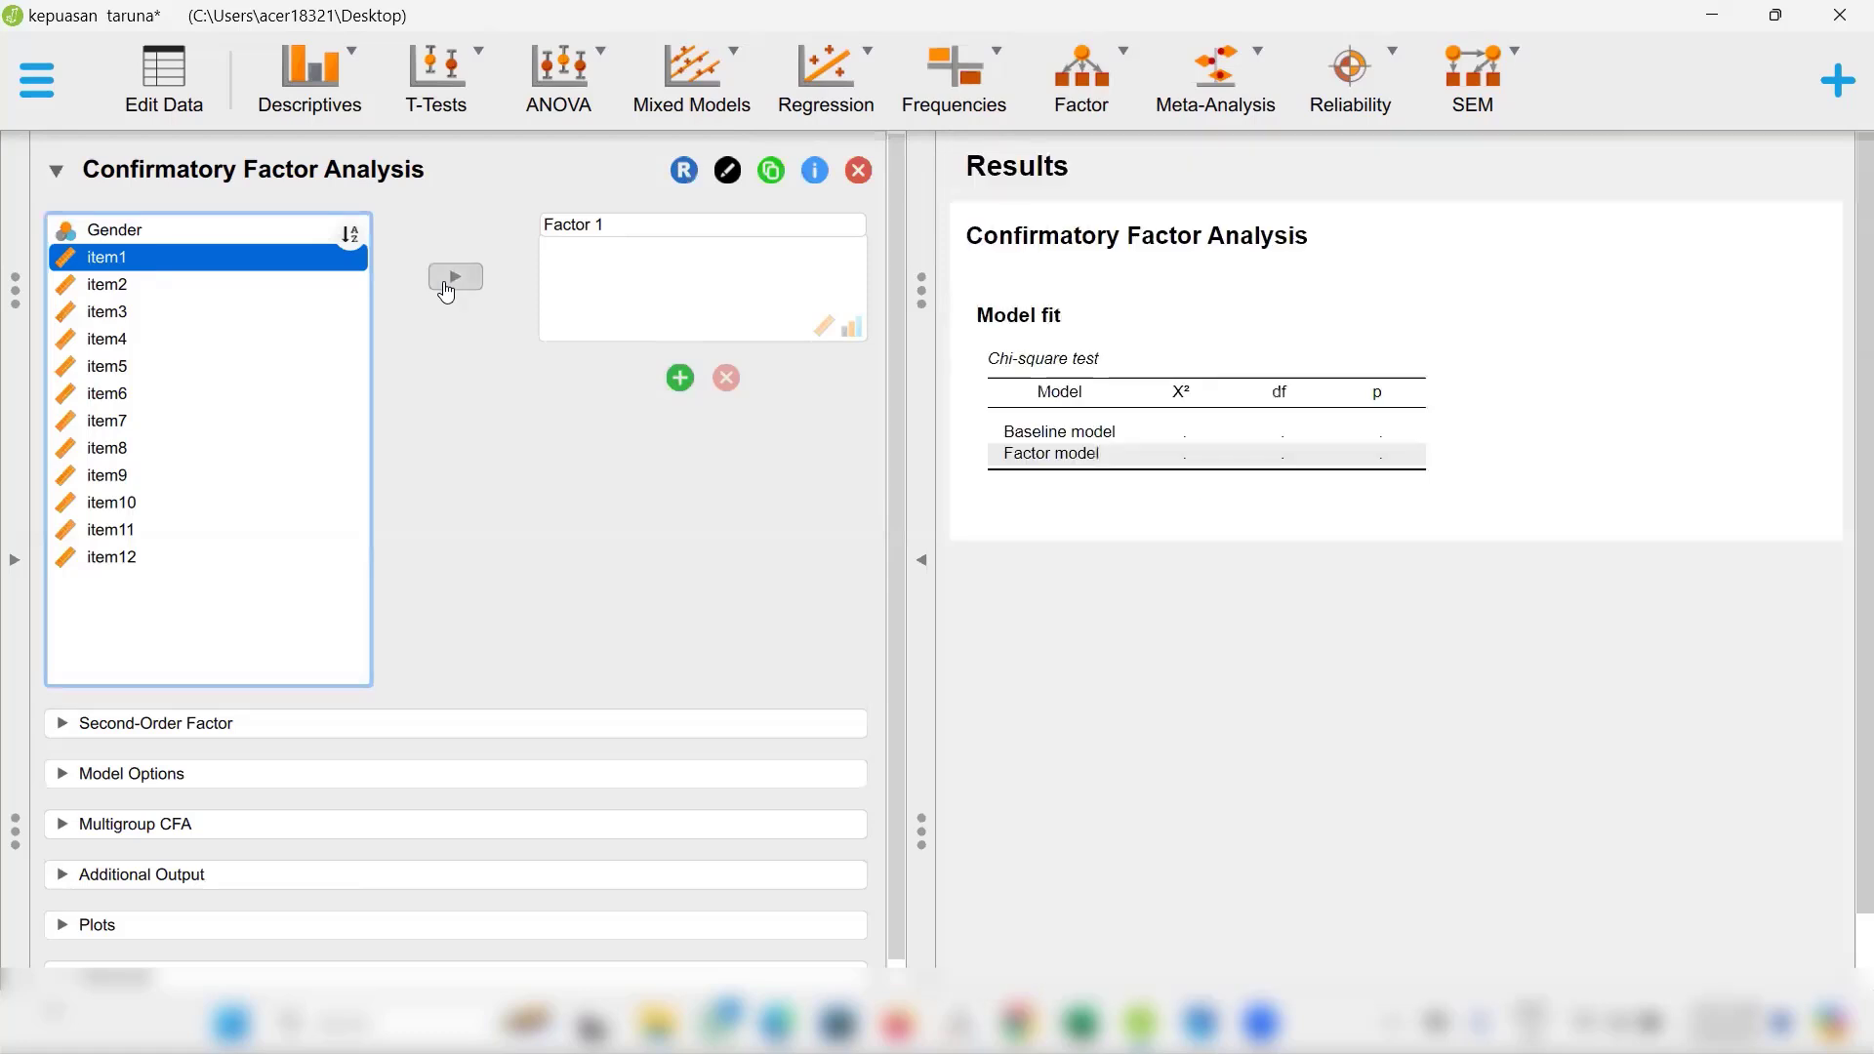
click(454, 277)
double_click(454, 278)
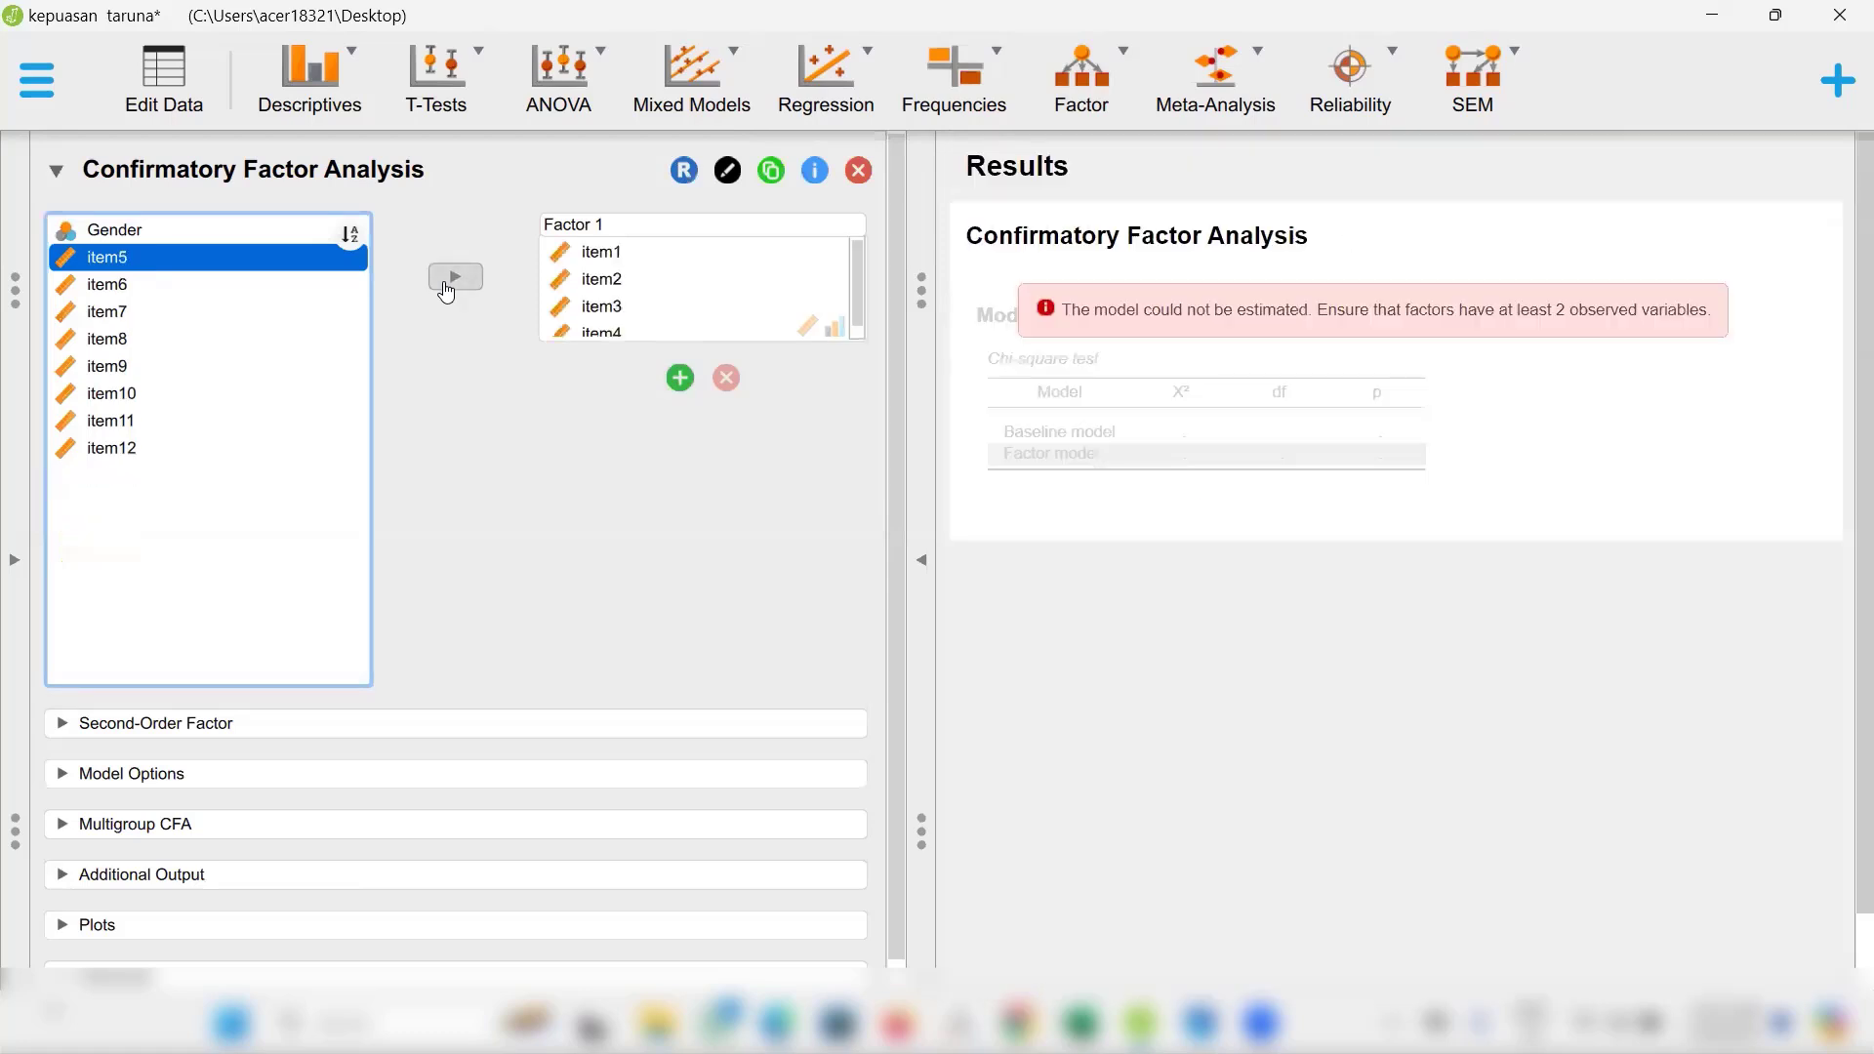
double_click(454, 277)
triple_click(446, 286)
click(446, 286)
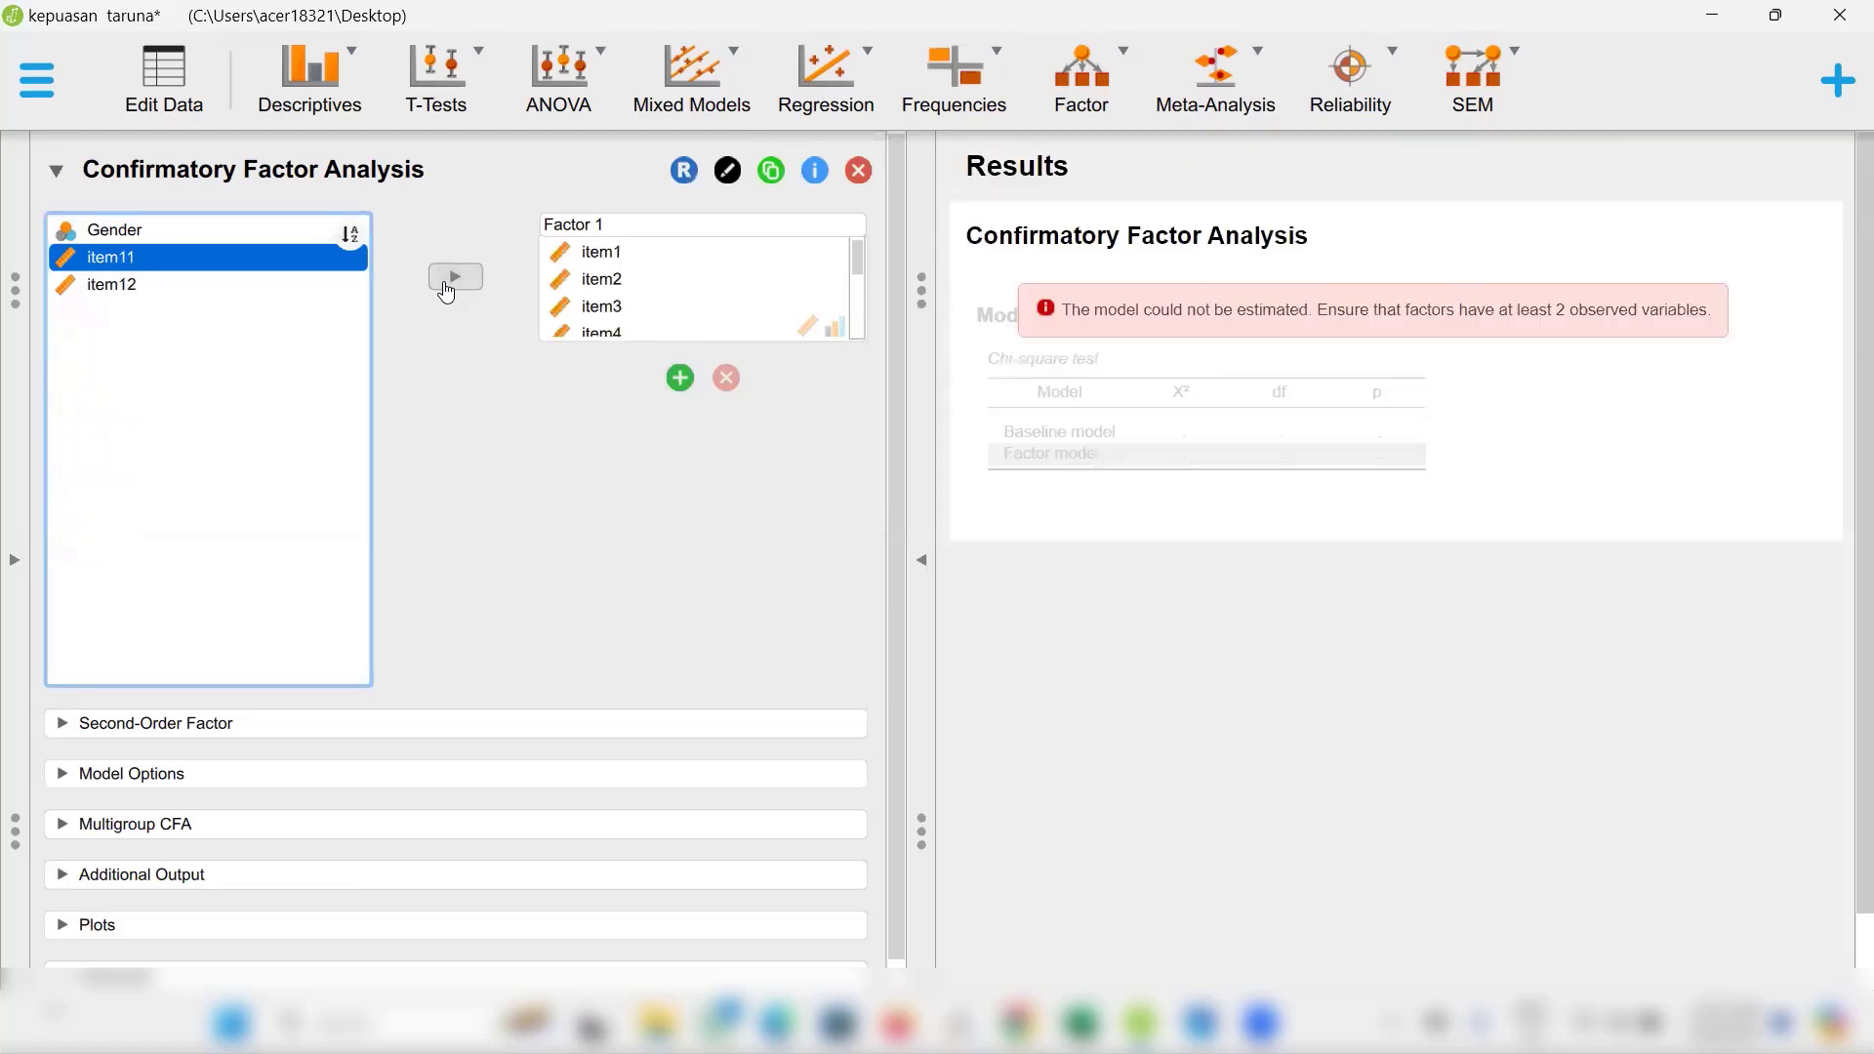
click(447, 286)
click(446, 286)
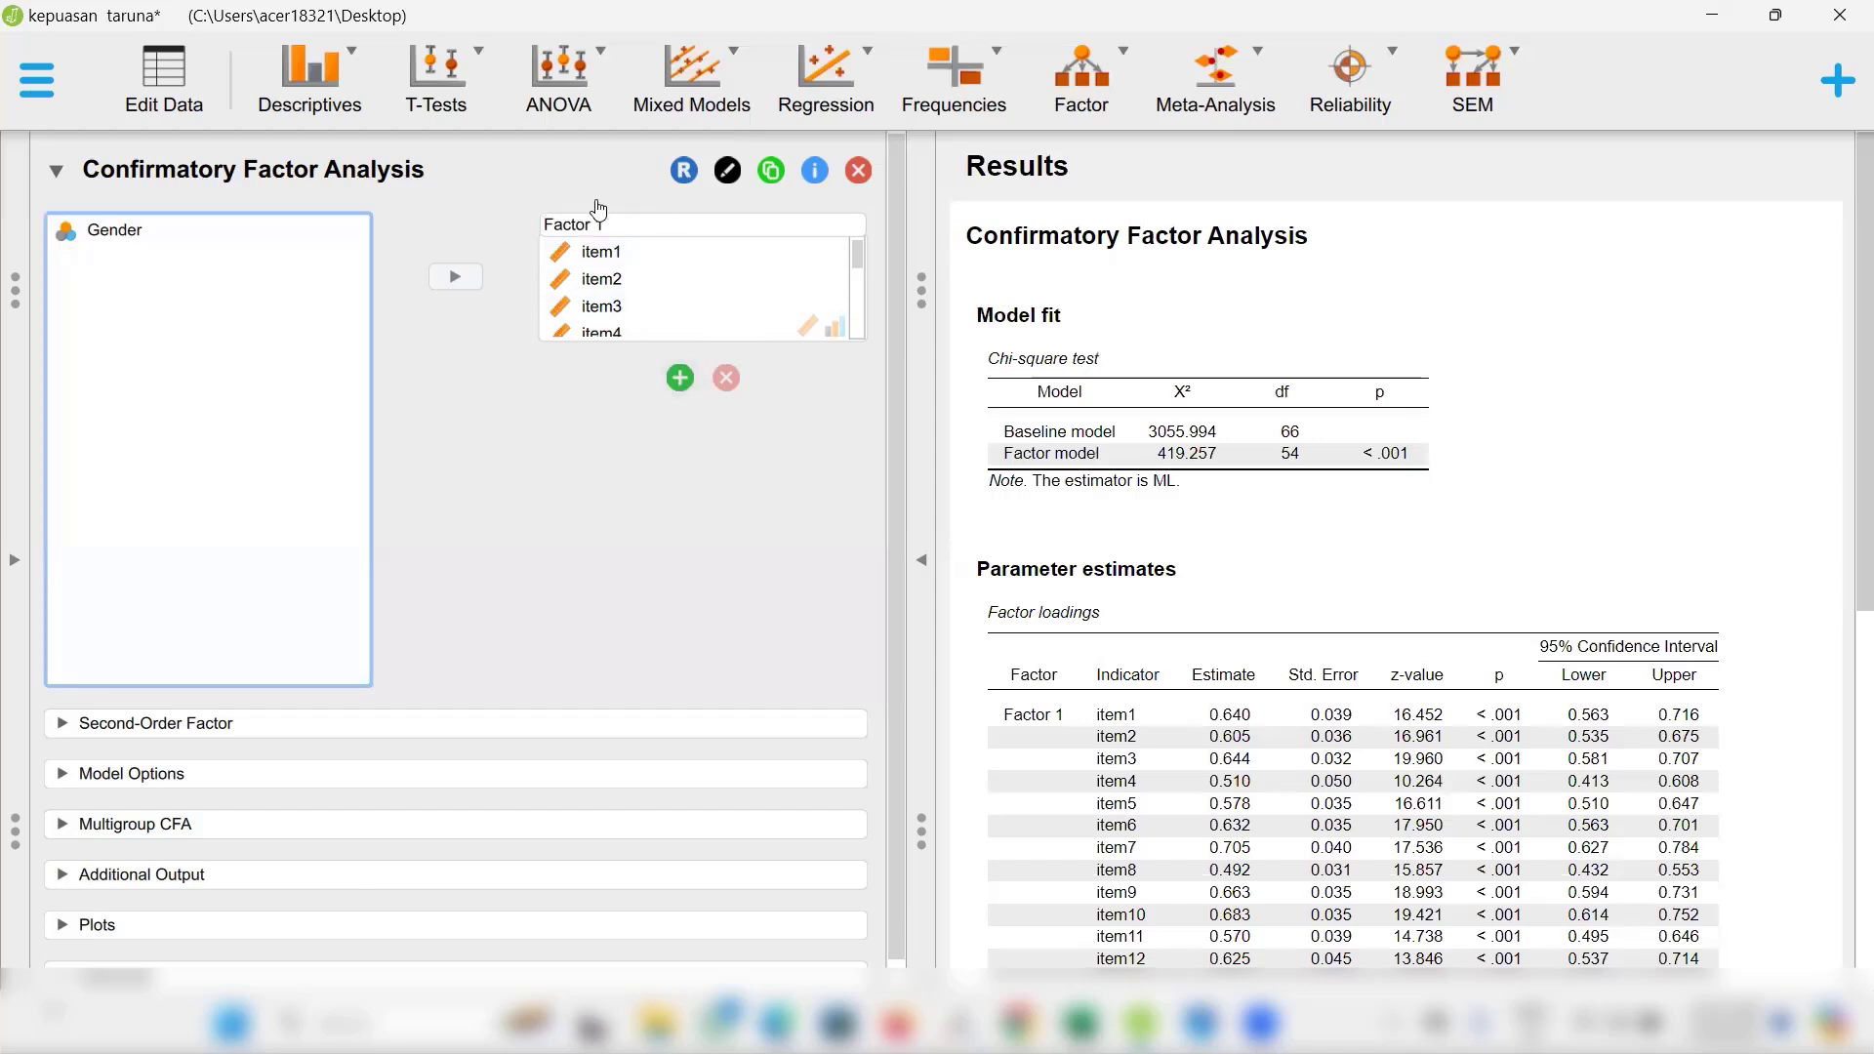
Add a second, empty factor to the model and remove it again.
click(681, 378)
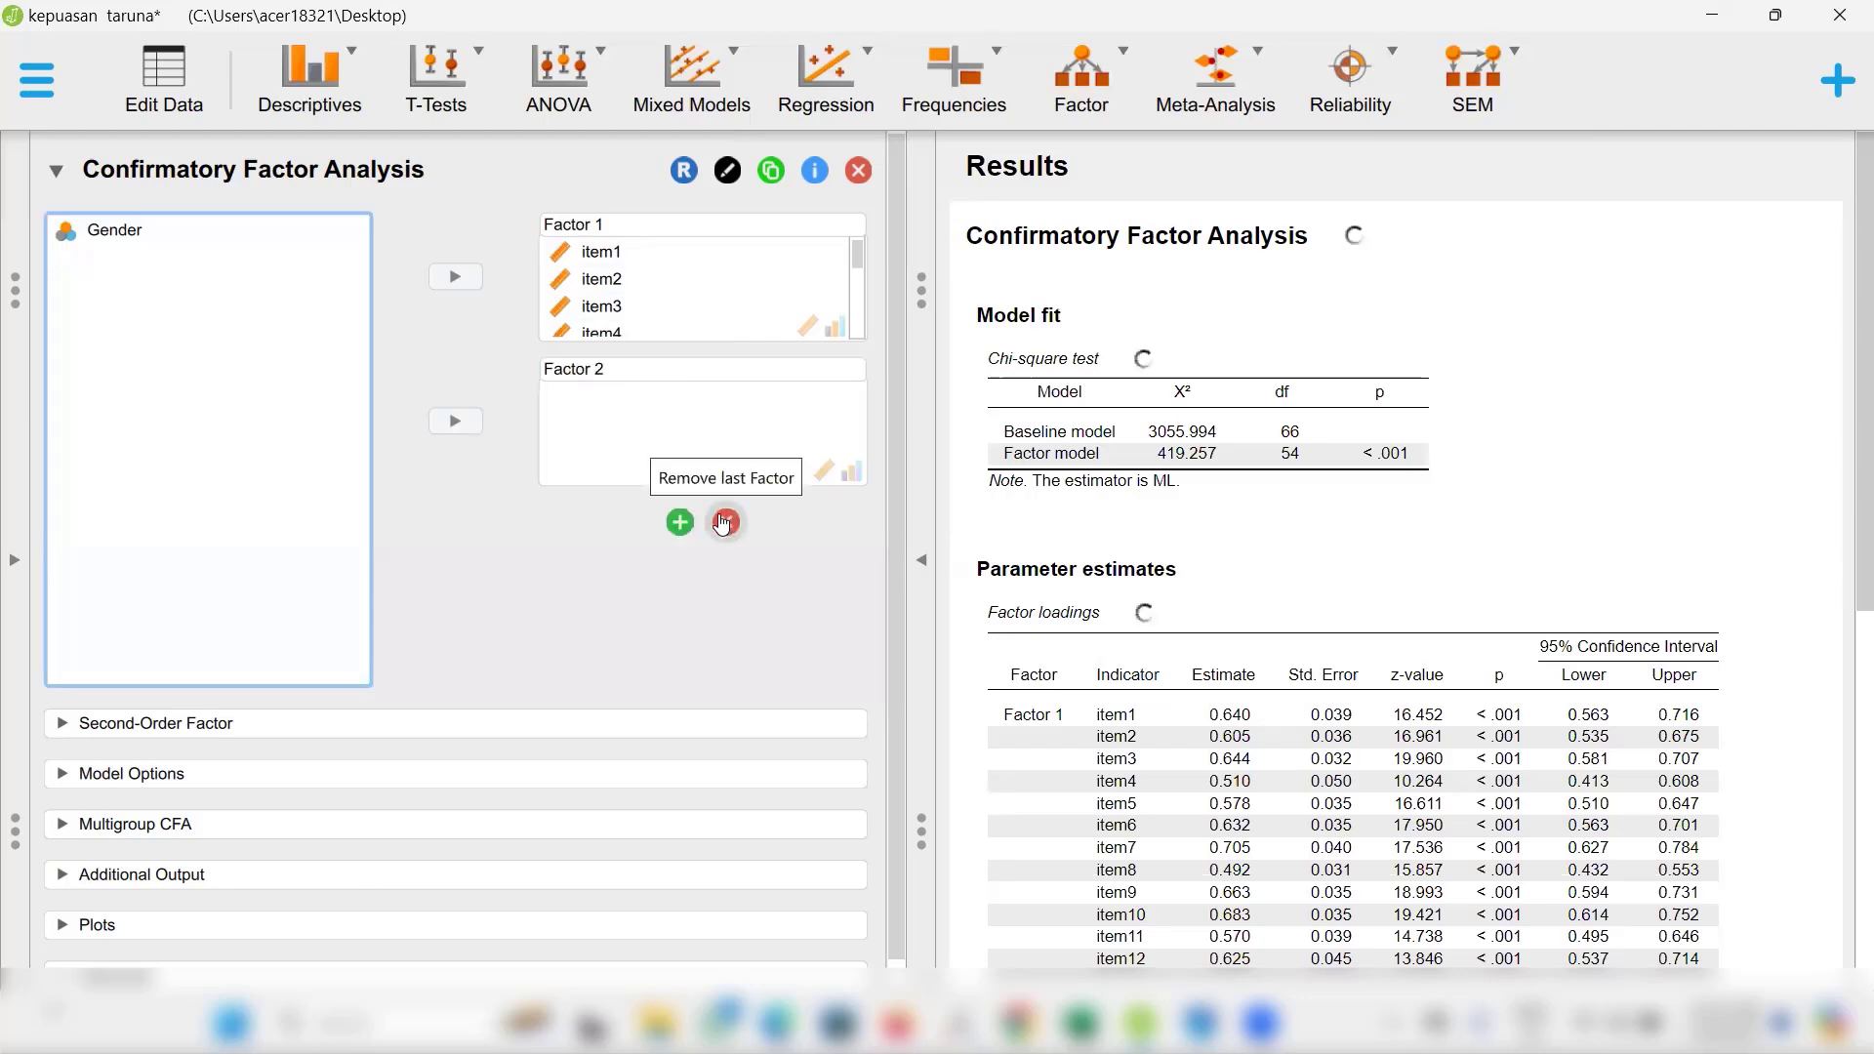
click(724, 523)
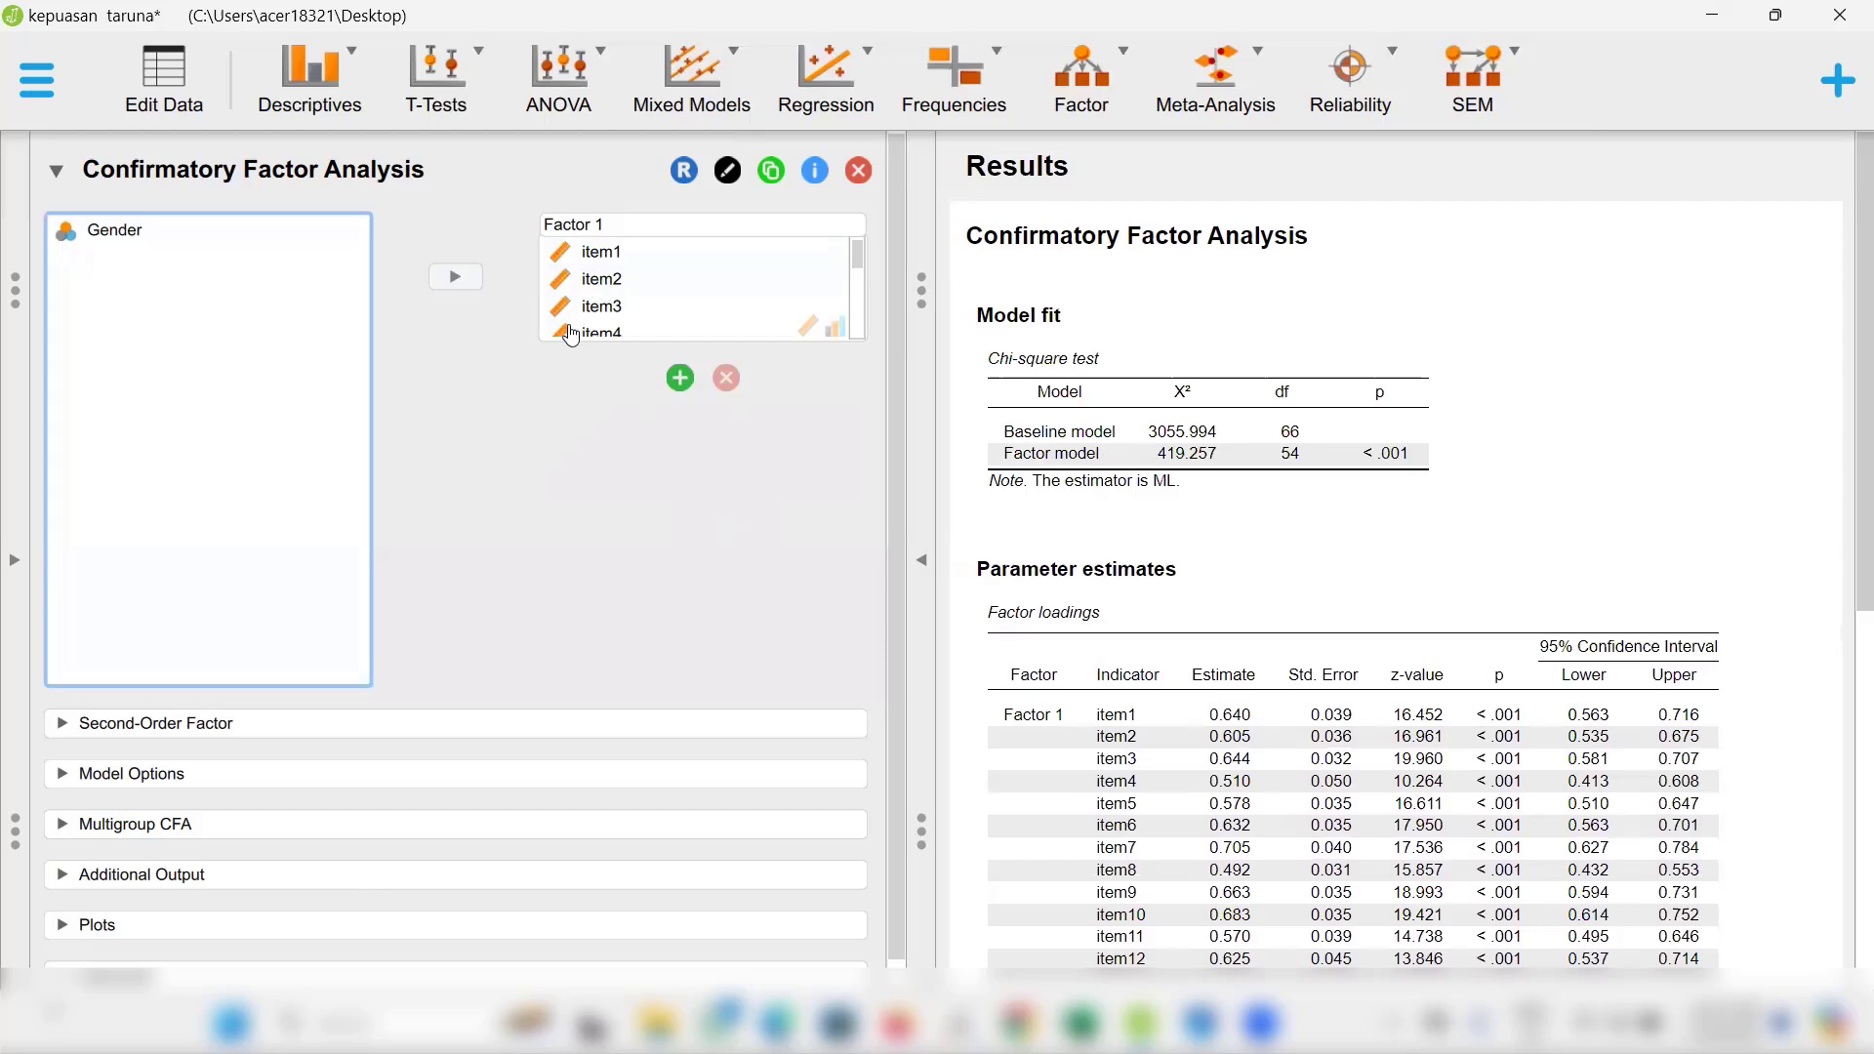
Rename the factor that holds the twelve items as kepuasan.
click(627, 225)
key(BackSpace)
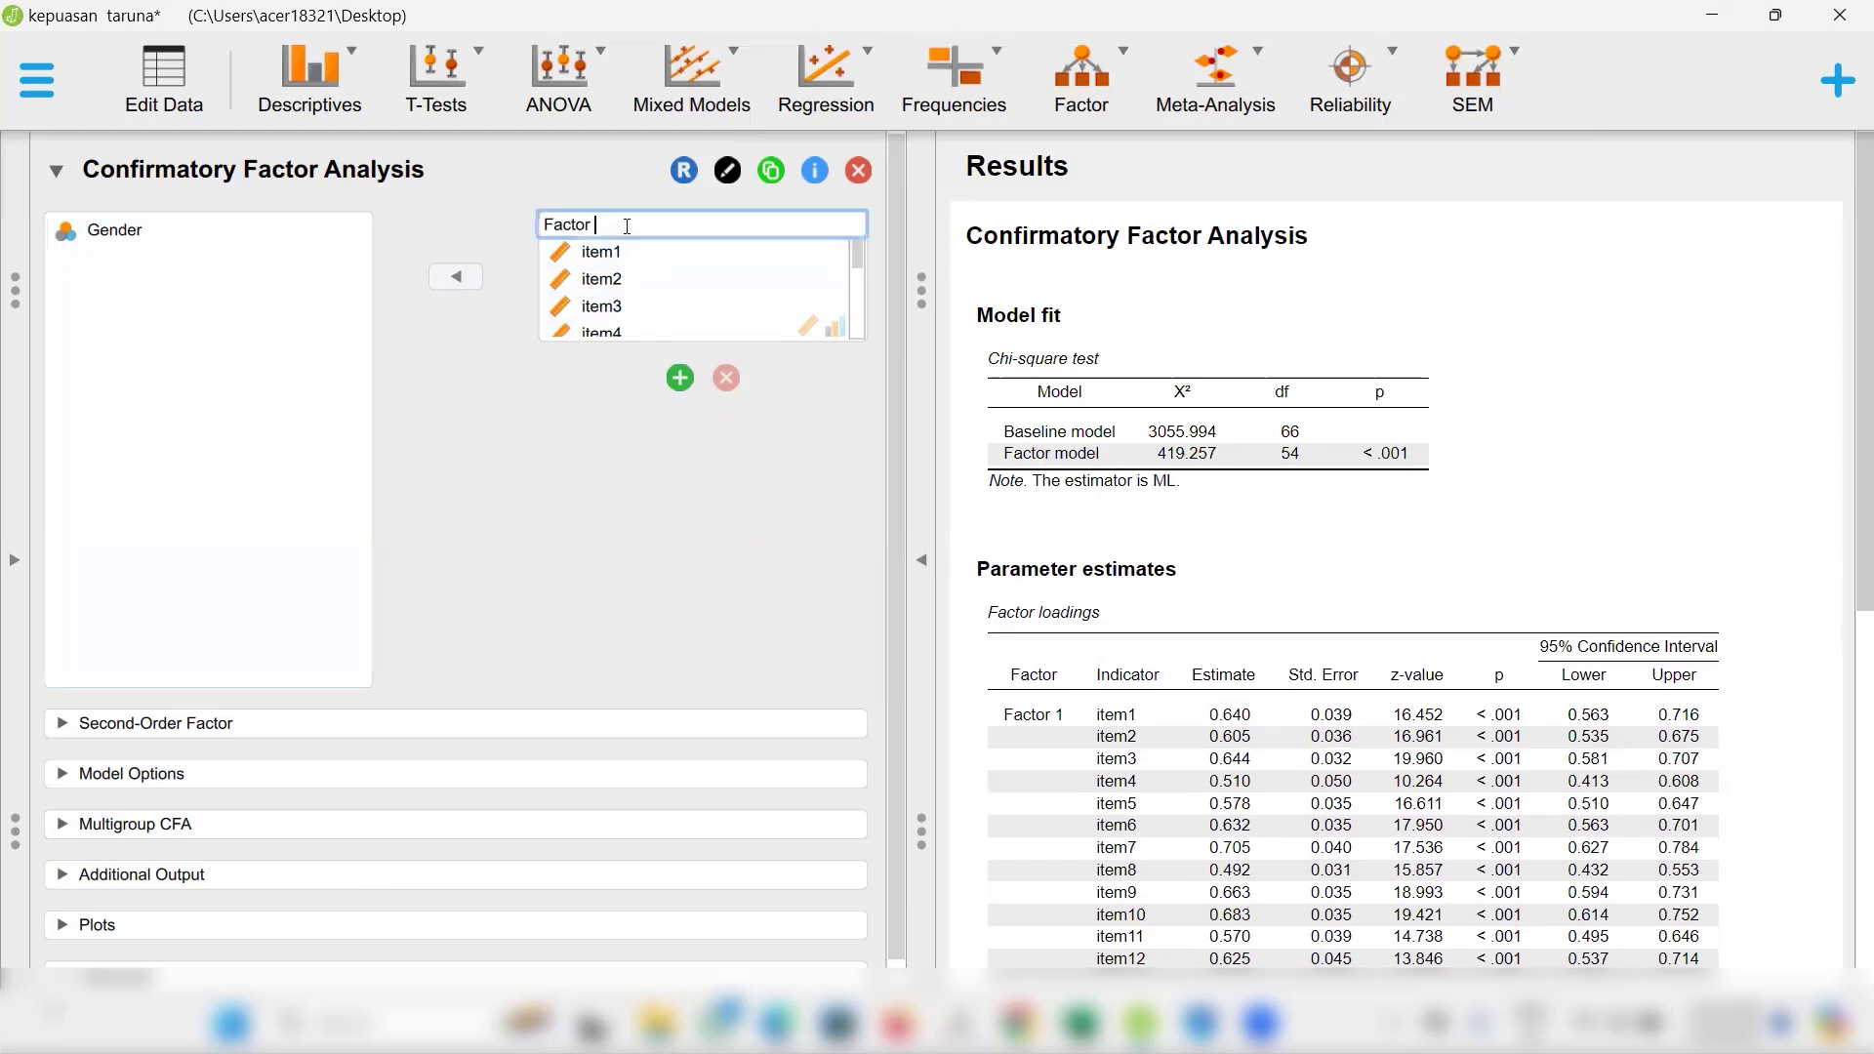
key(BackSpace)
key(BackSpace)
key(BackSpace)
key(BackSpace)
key(BackSpace)
key(BackSpace)
key(BackSpace)
text(kepuasan)
key(Return)
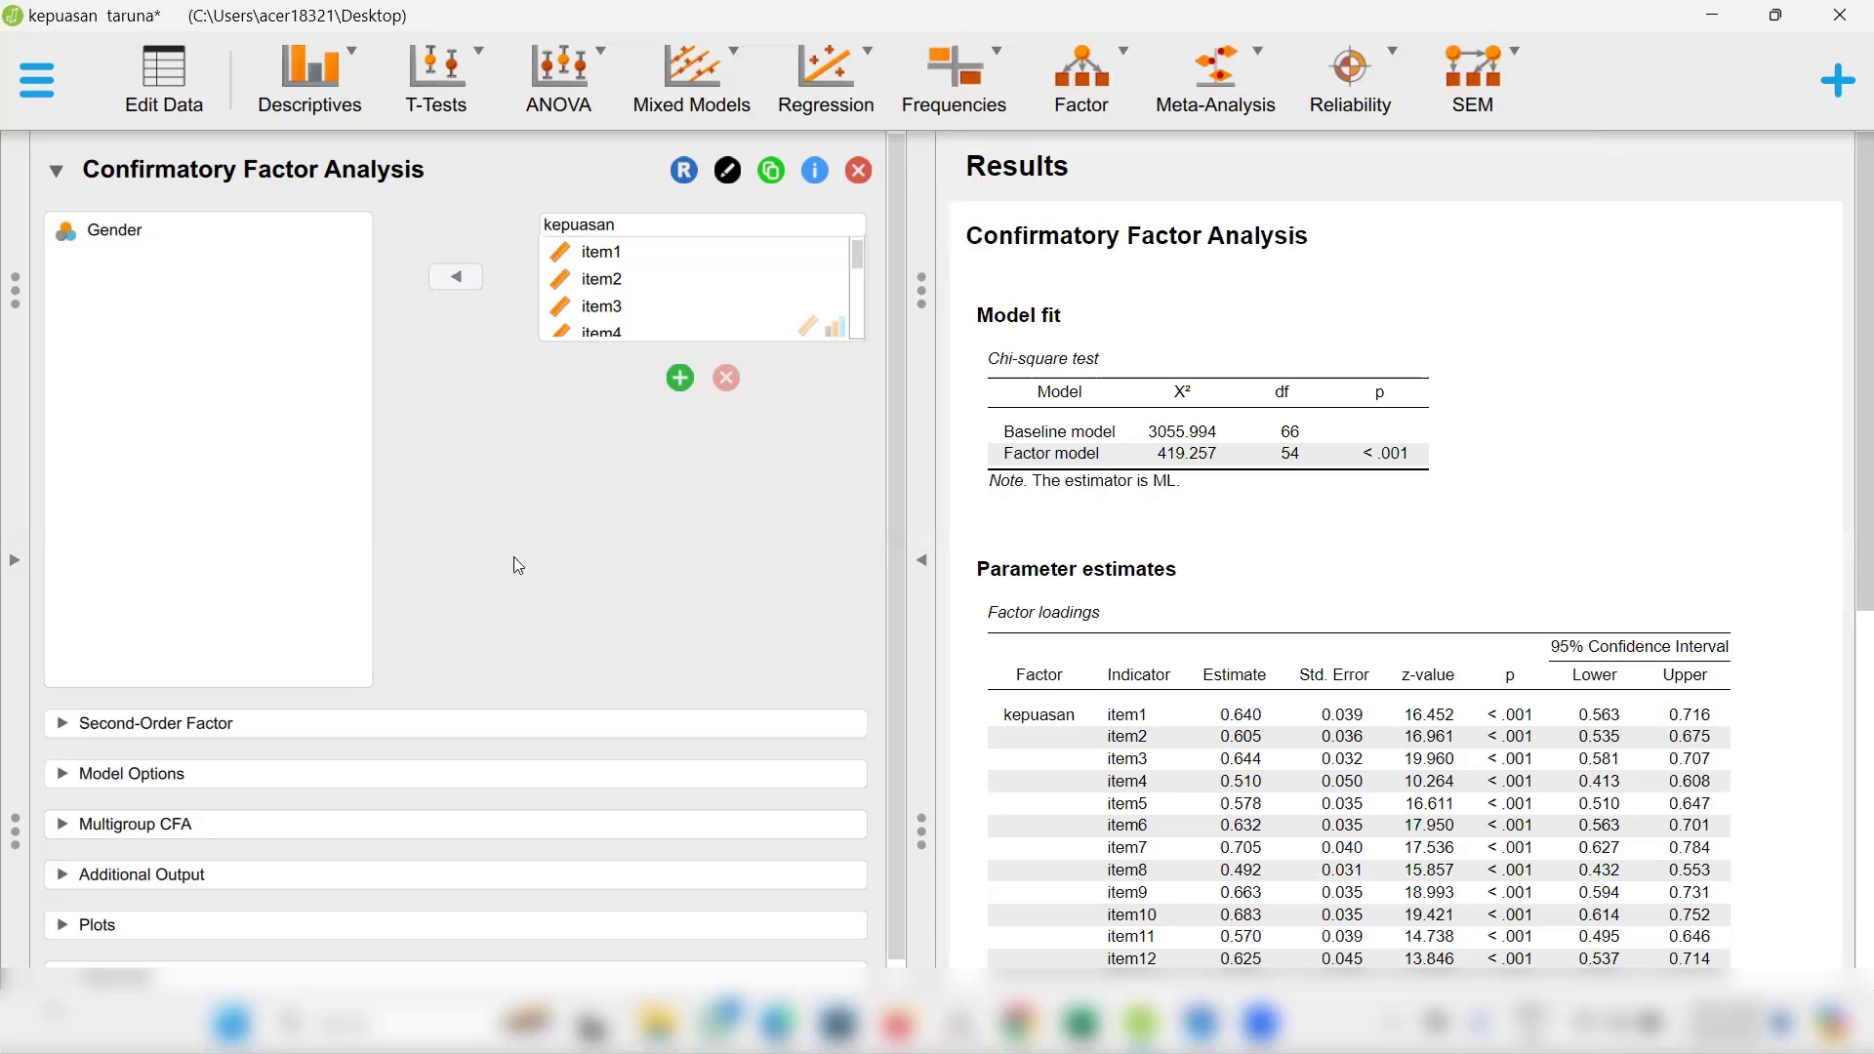
Set the standardization to All in the advanced options of the factor analysis.
scroll(426, 671, down, 1)
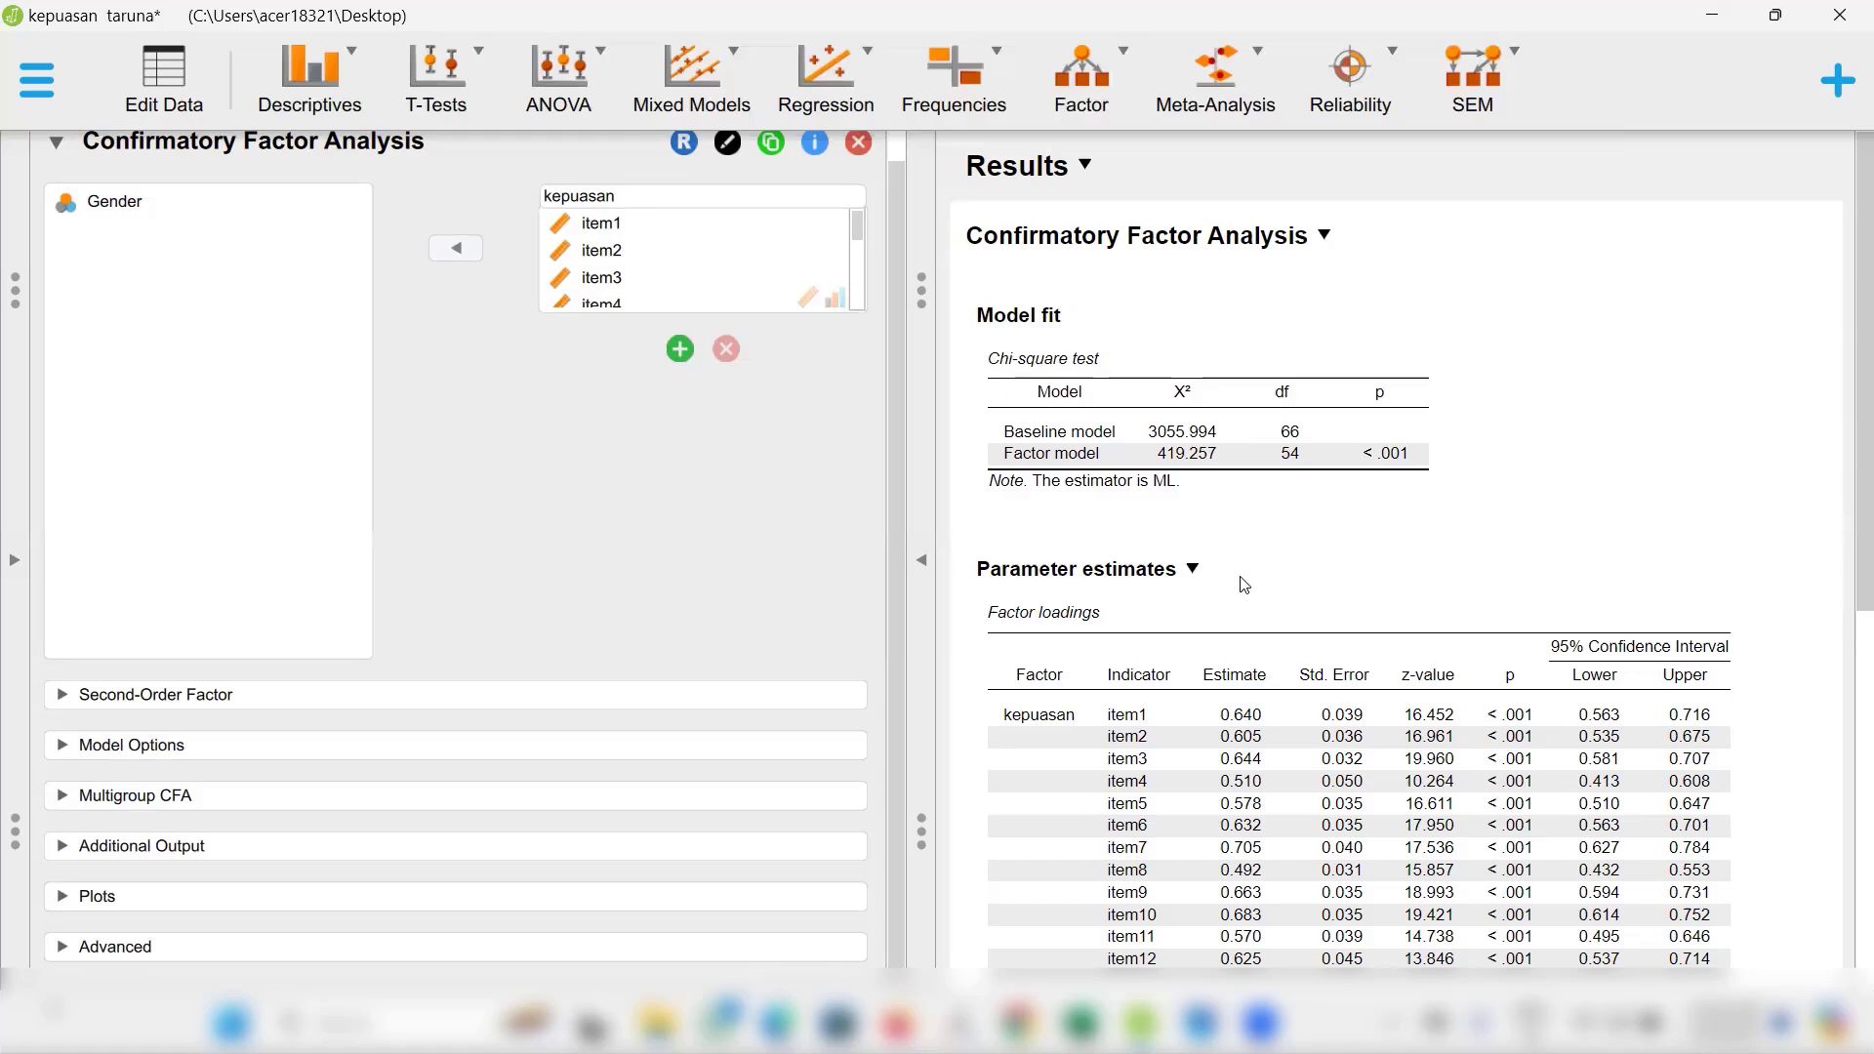
scroll(1244, 583, down, 3)
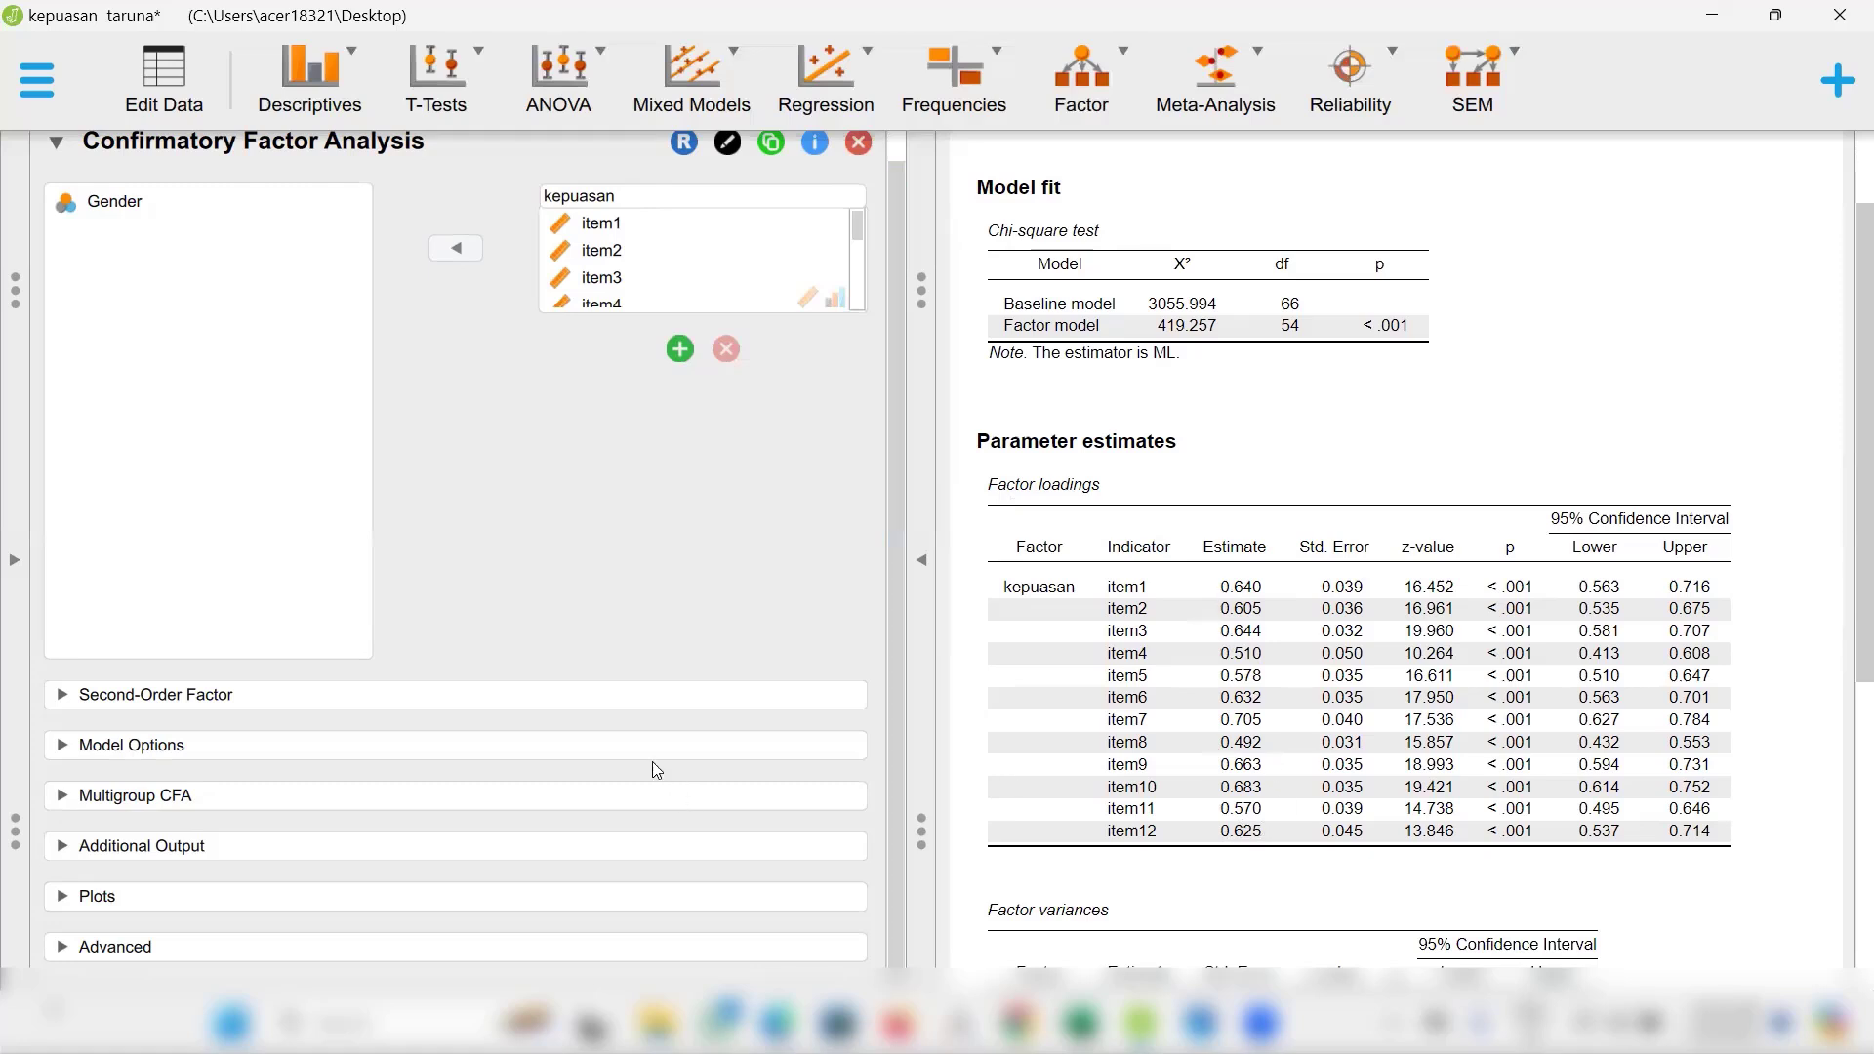
click(60, 947)
scroll(579, 664, down, 5)
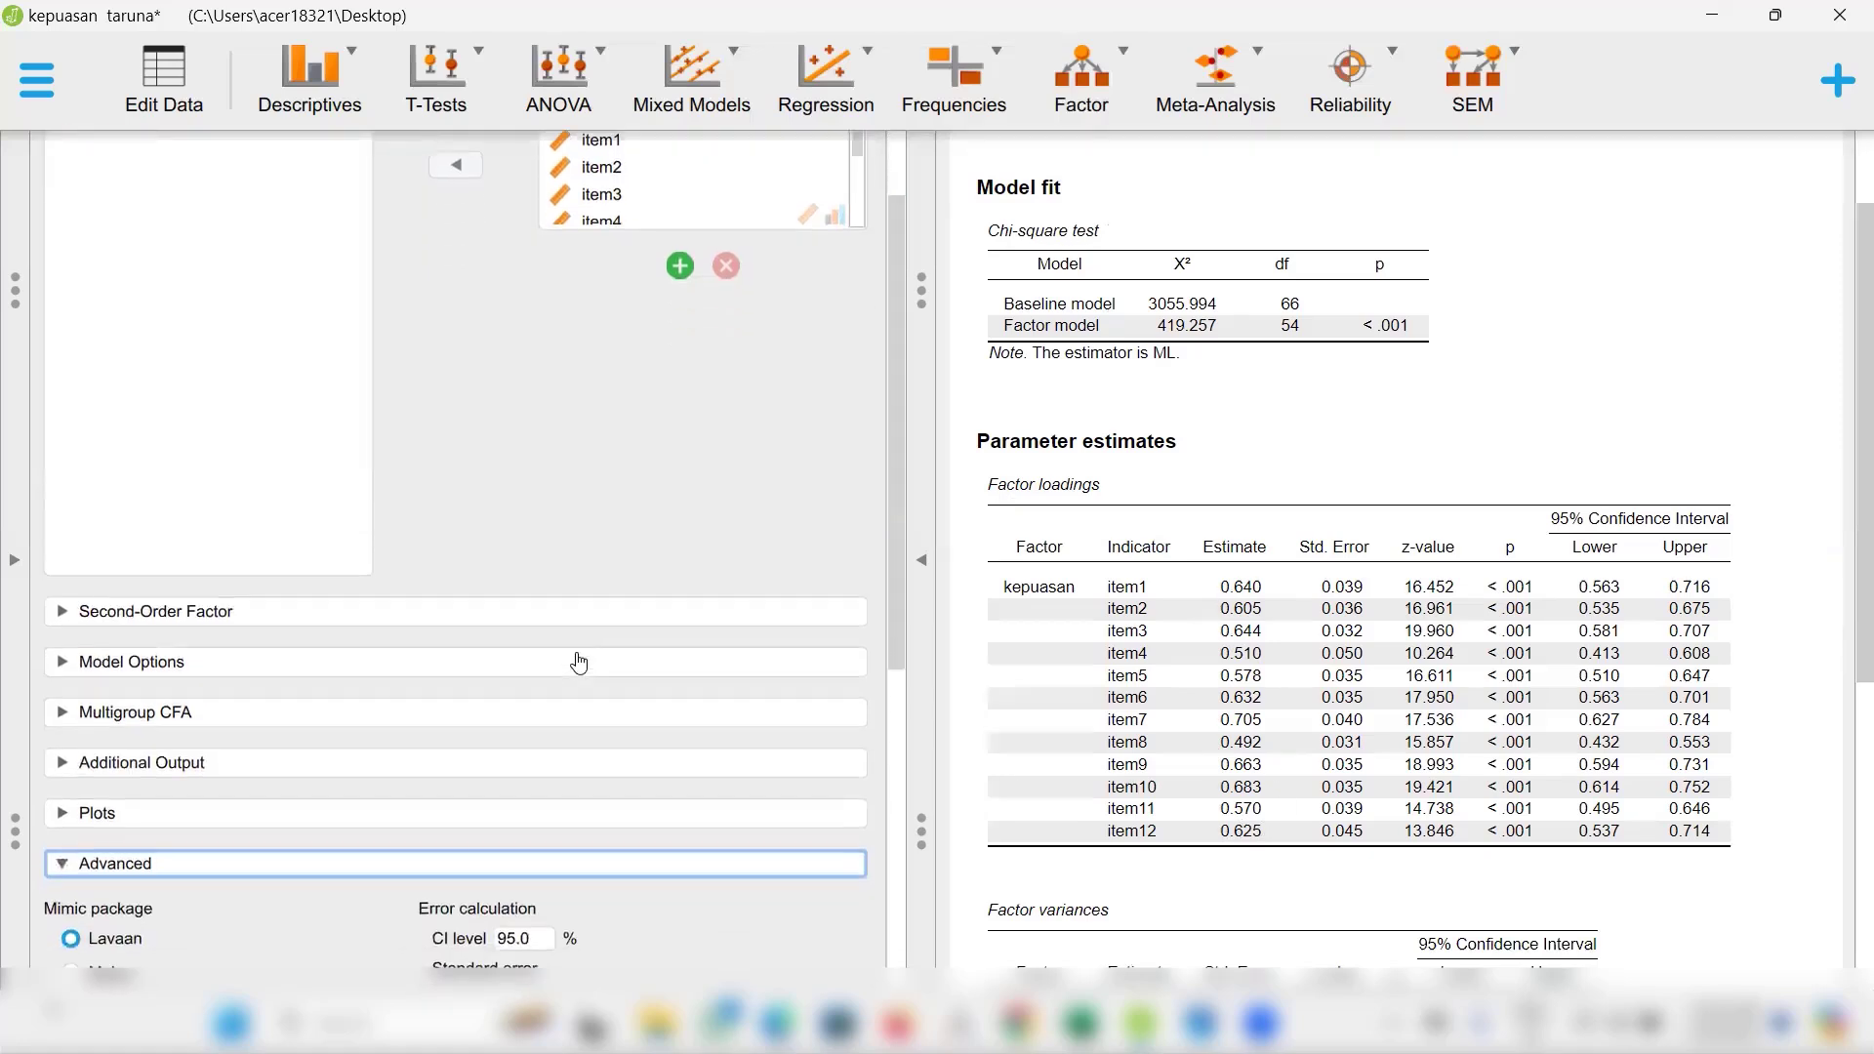
scroll(579, 664, down, 2)
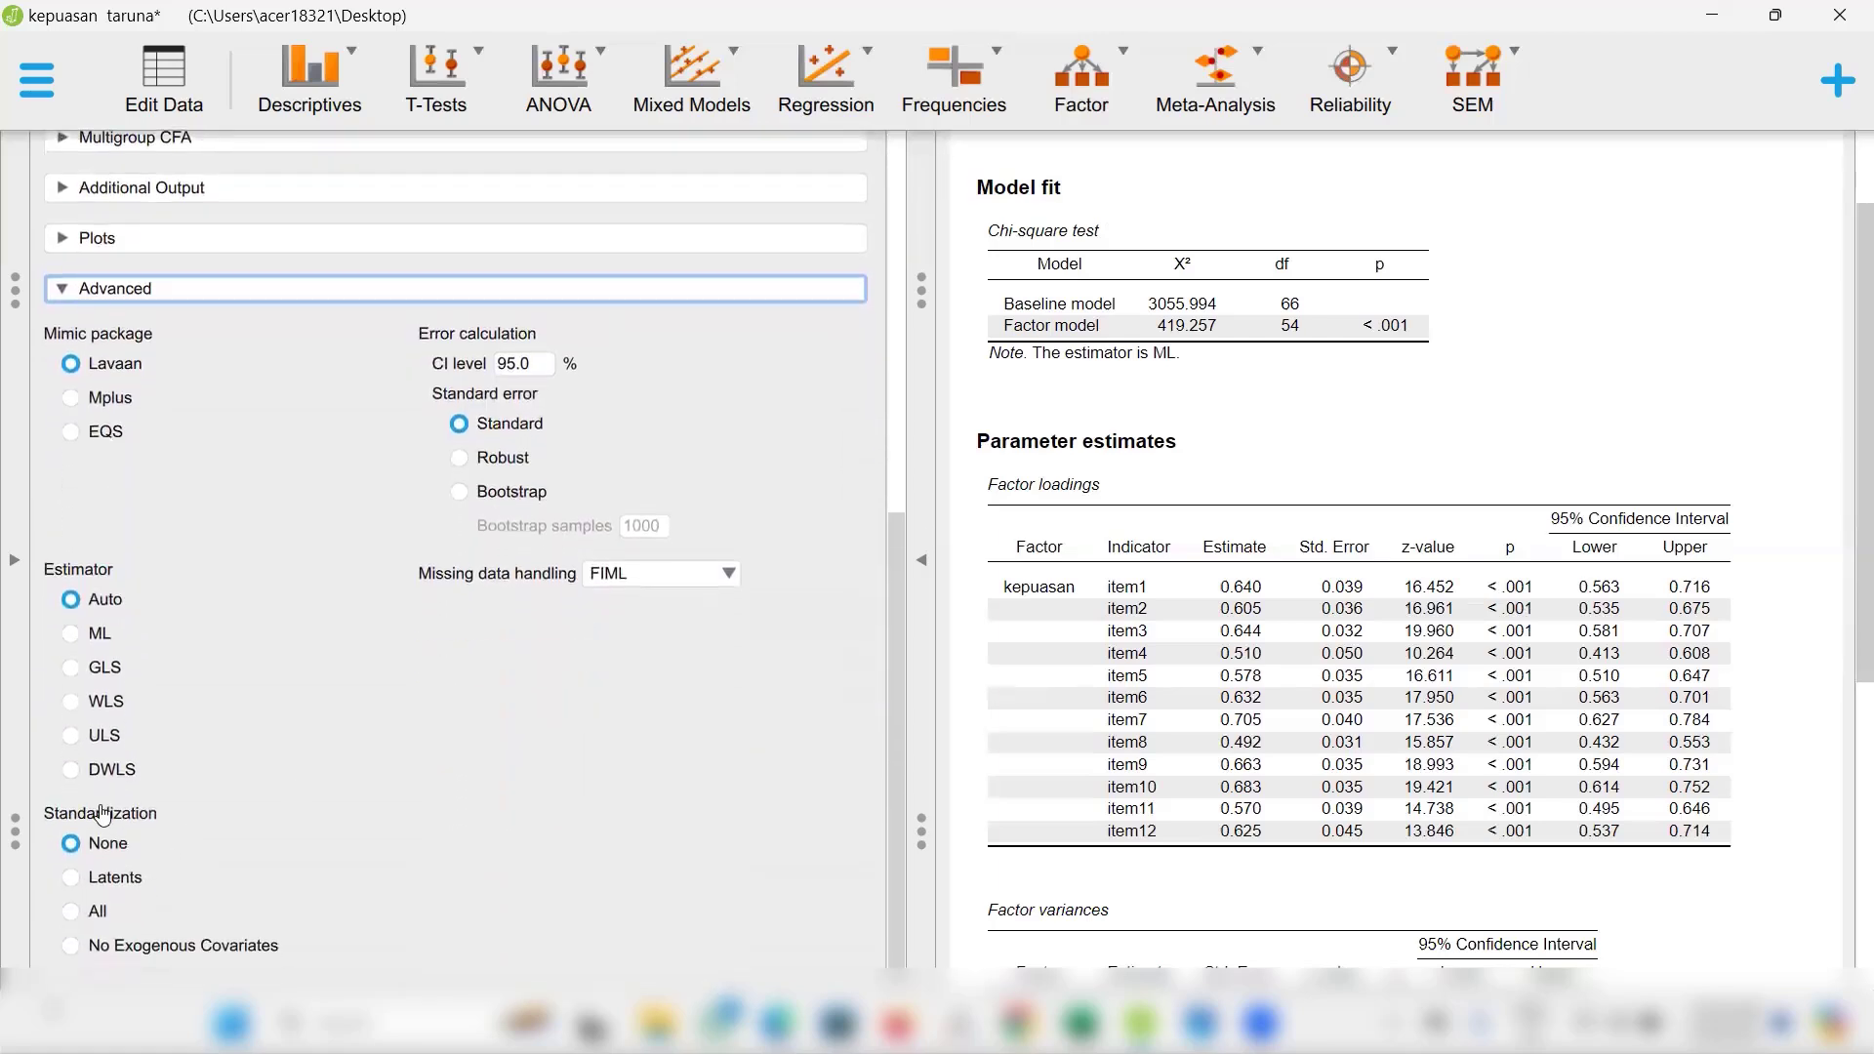
click(70, 912)
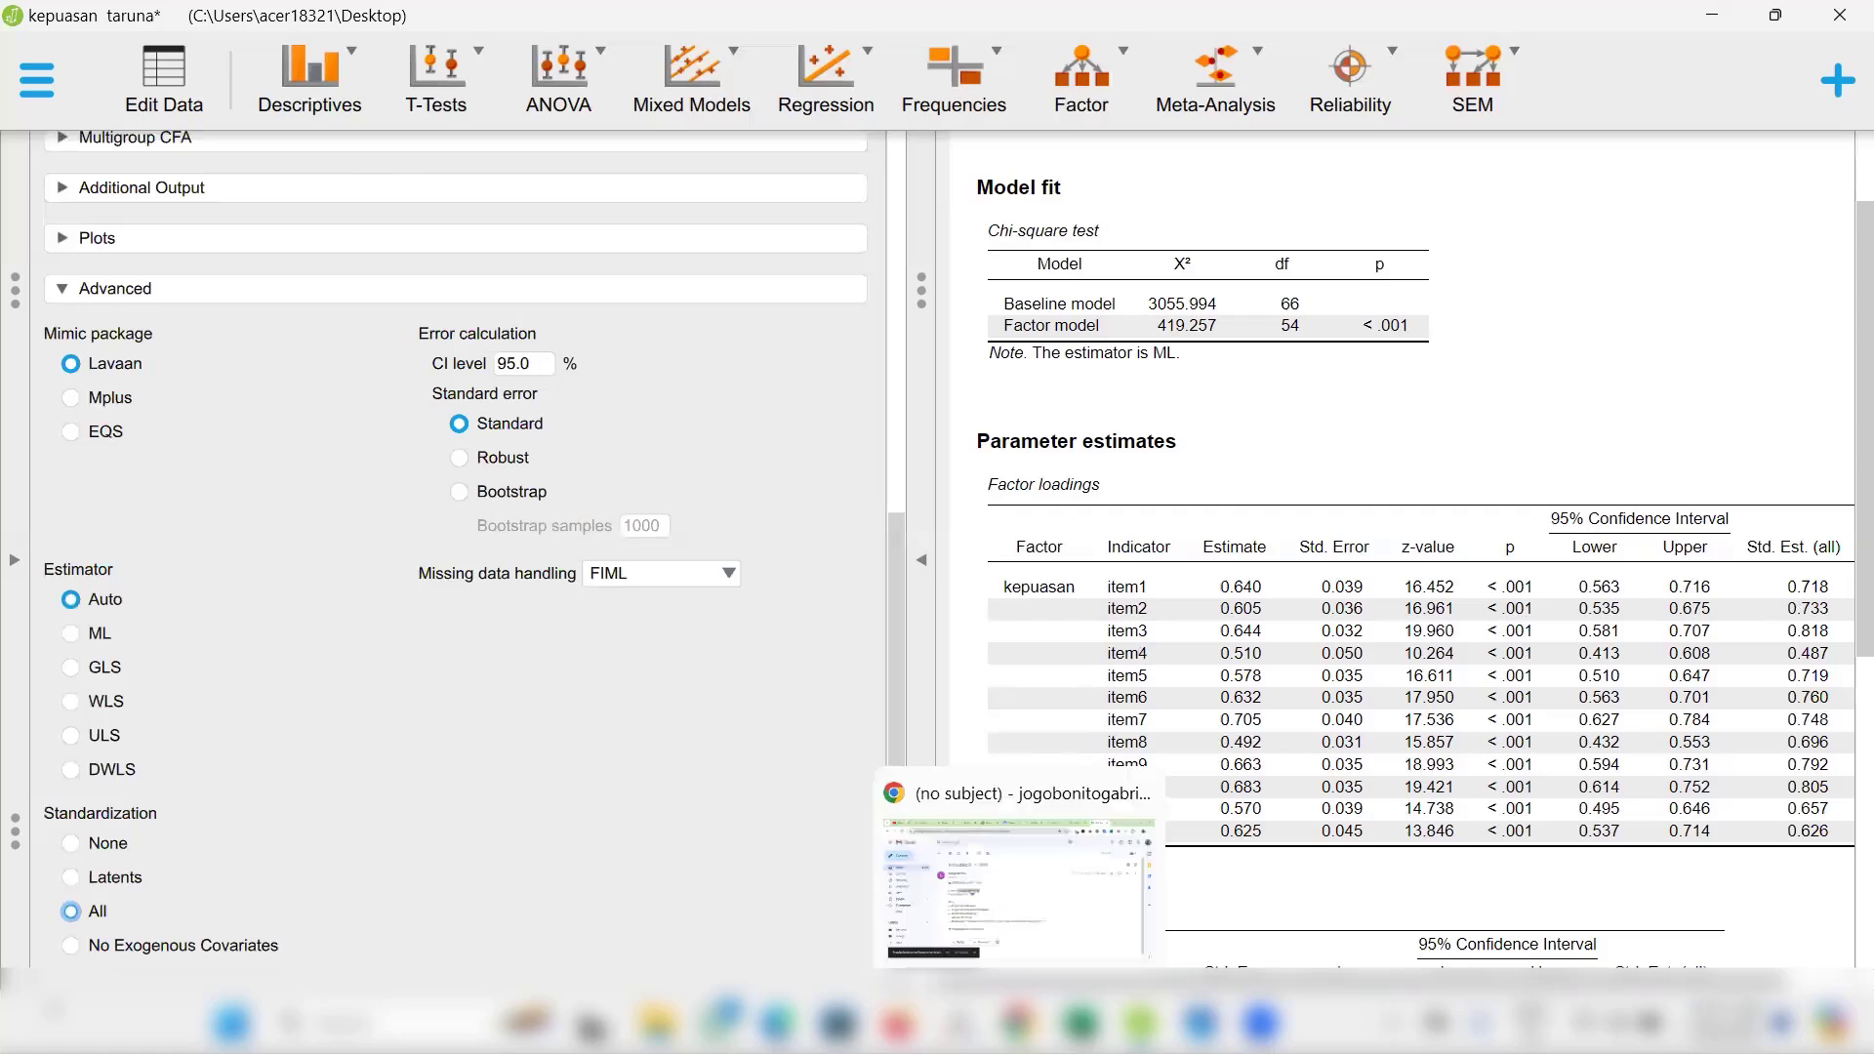
Switch to Chrome and examine the twelve cadet (taruna) service survey items in Hasil-Laporan-survei-layanan-di-Akpol.pdf.
click(1020, 1023)
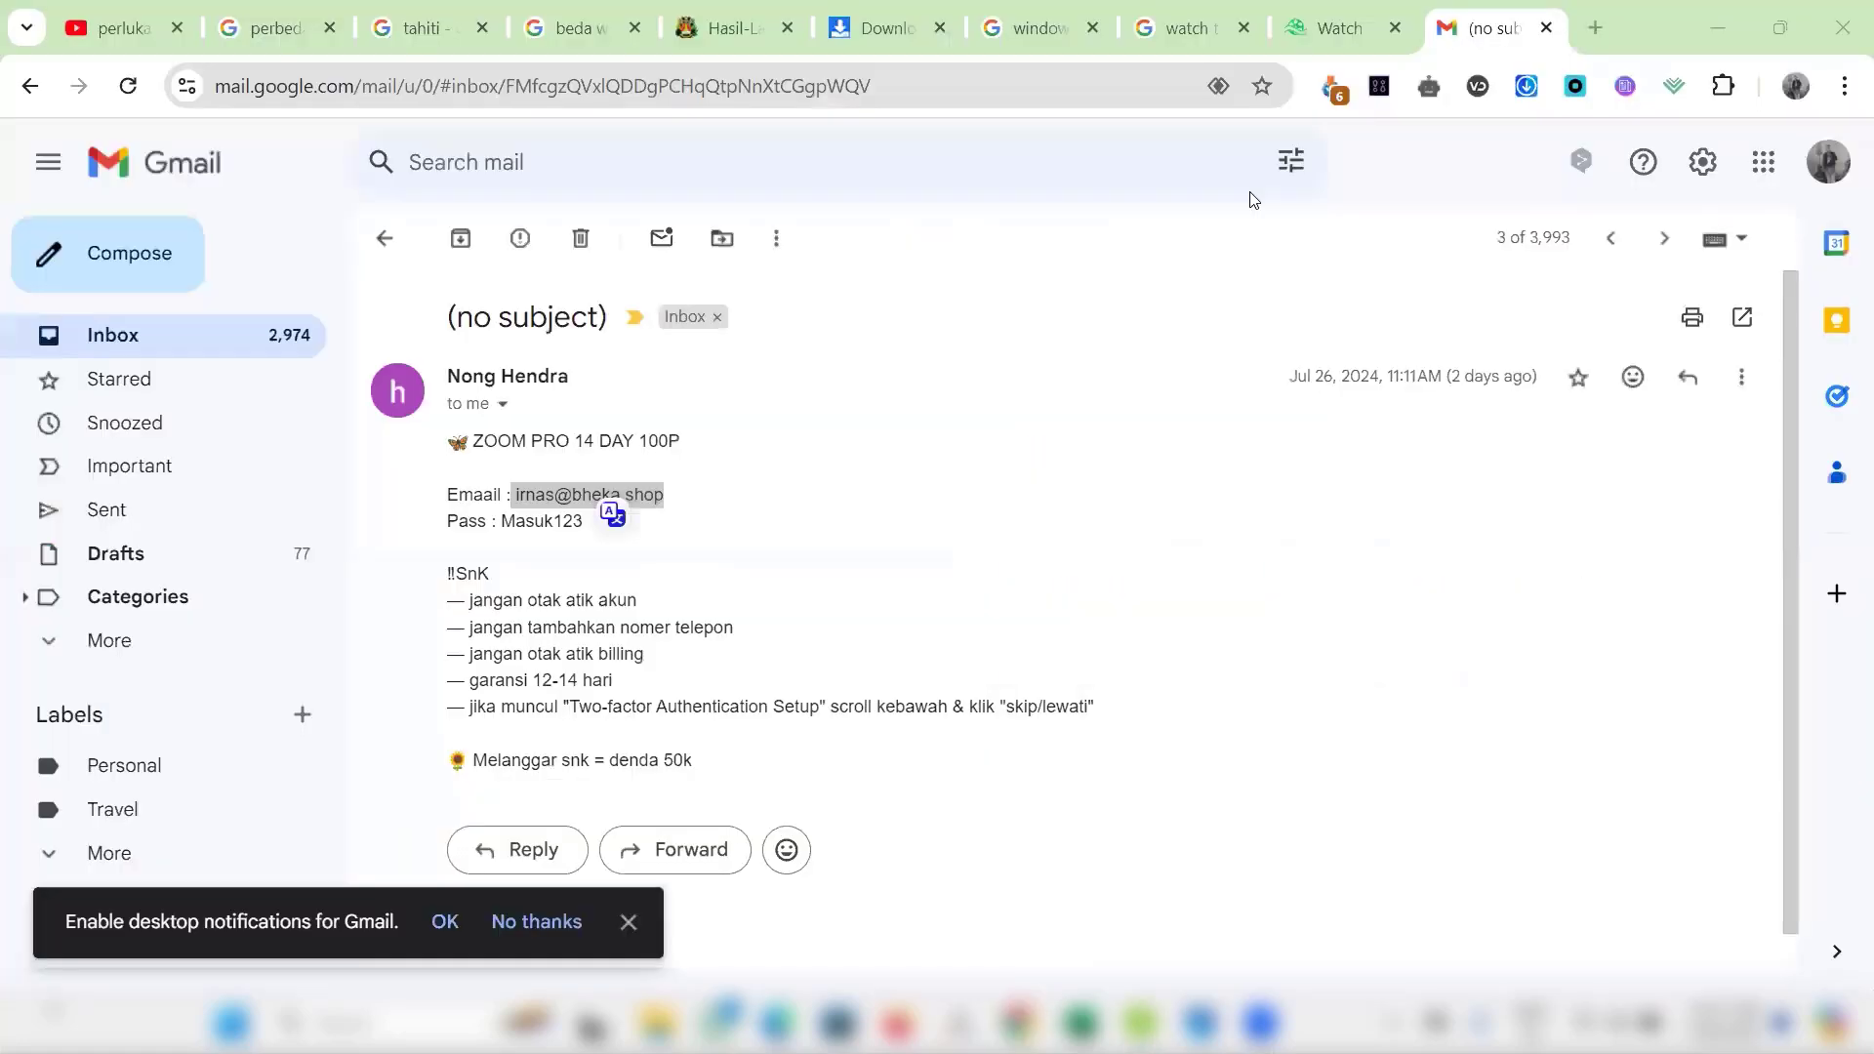
click(747, 30)
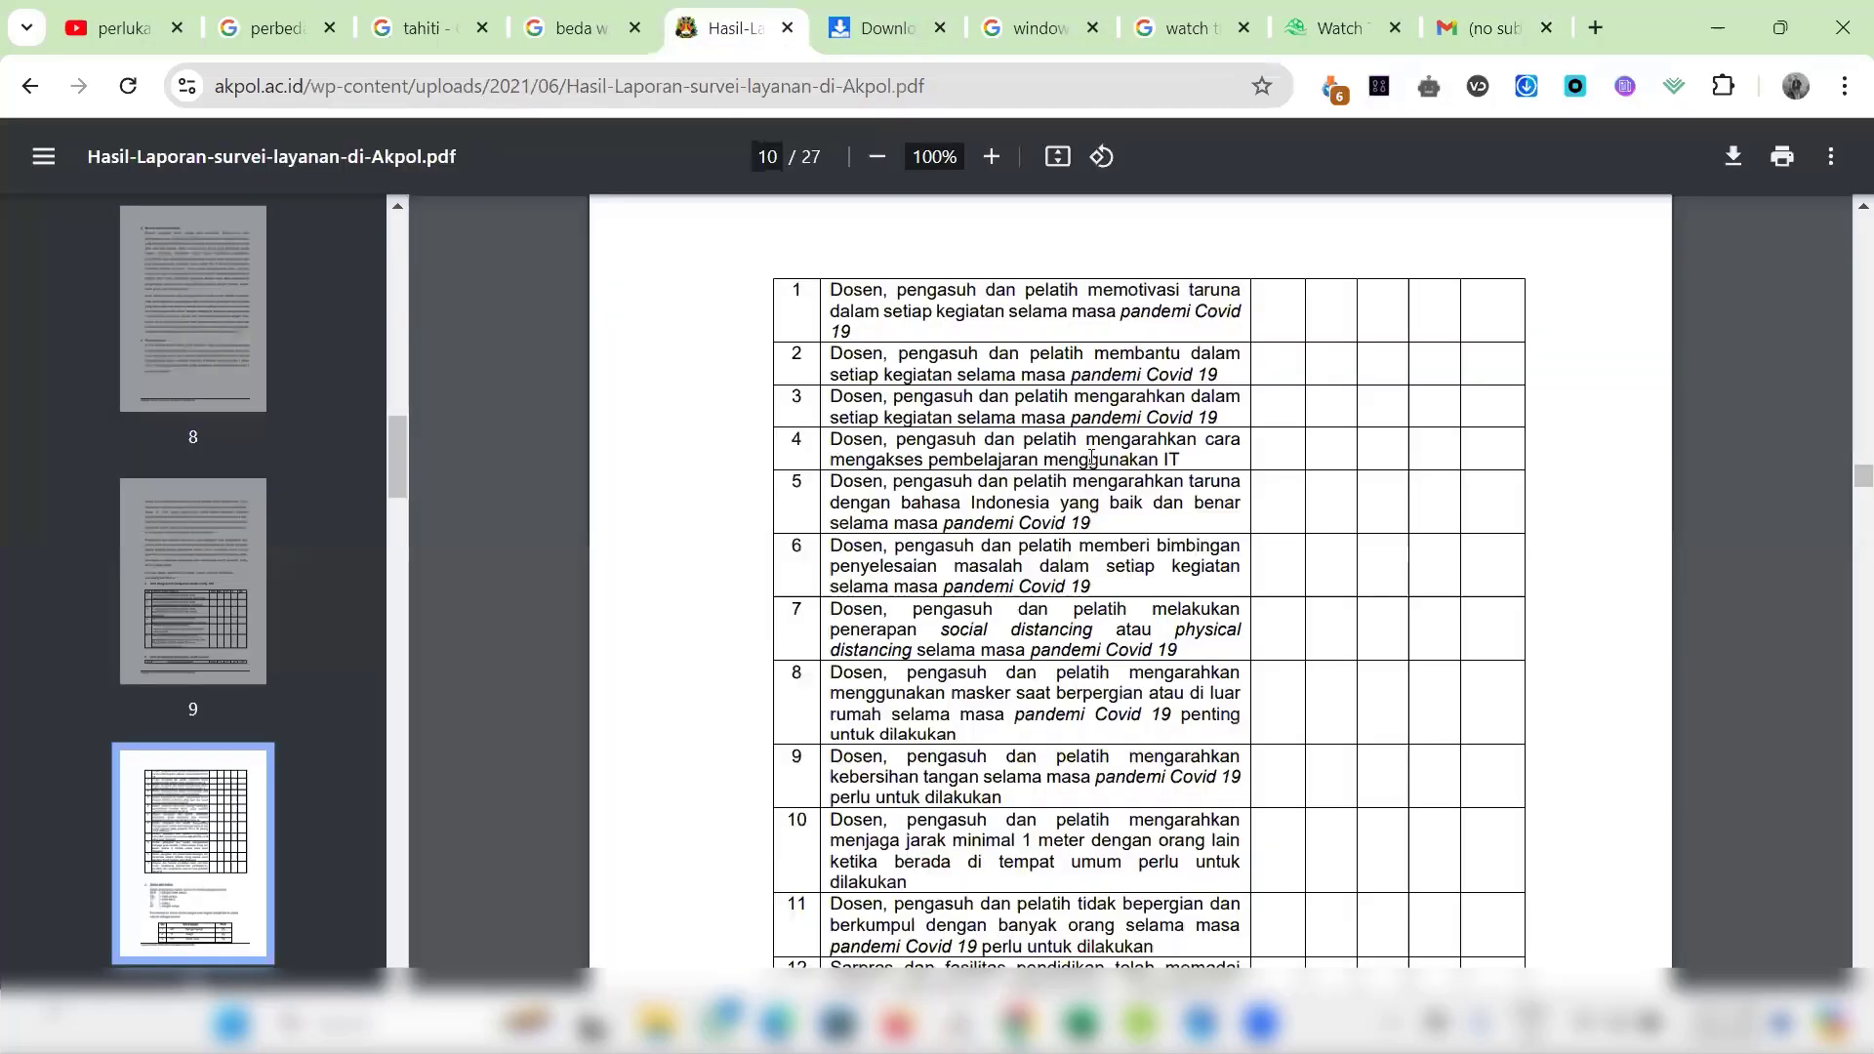
scroll(1092, 456, up, 1)
scroll(1091, 456, down, 2)
scroll(1092, 456, up, 1)
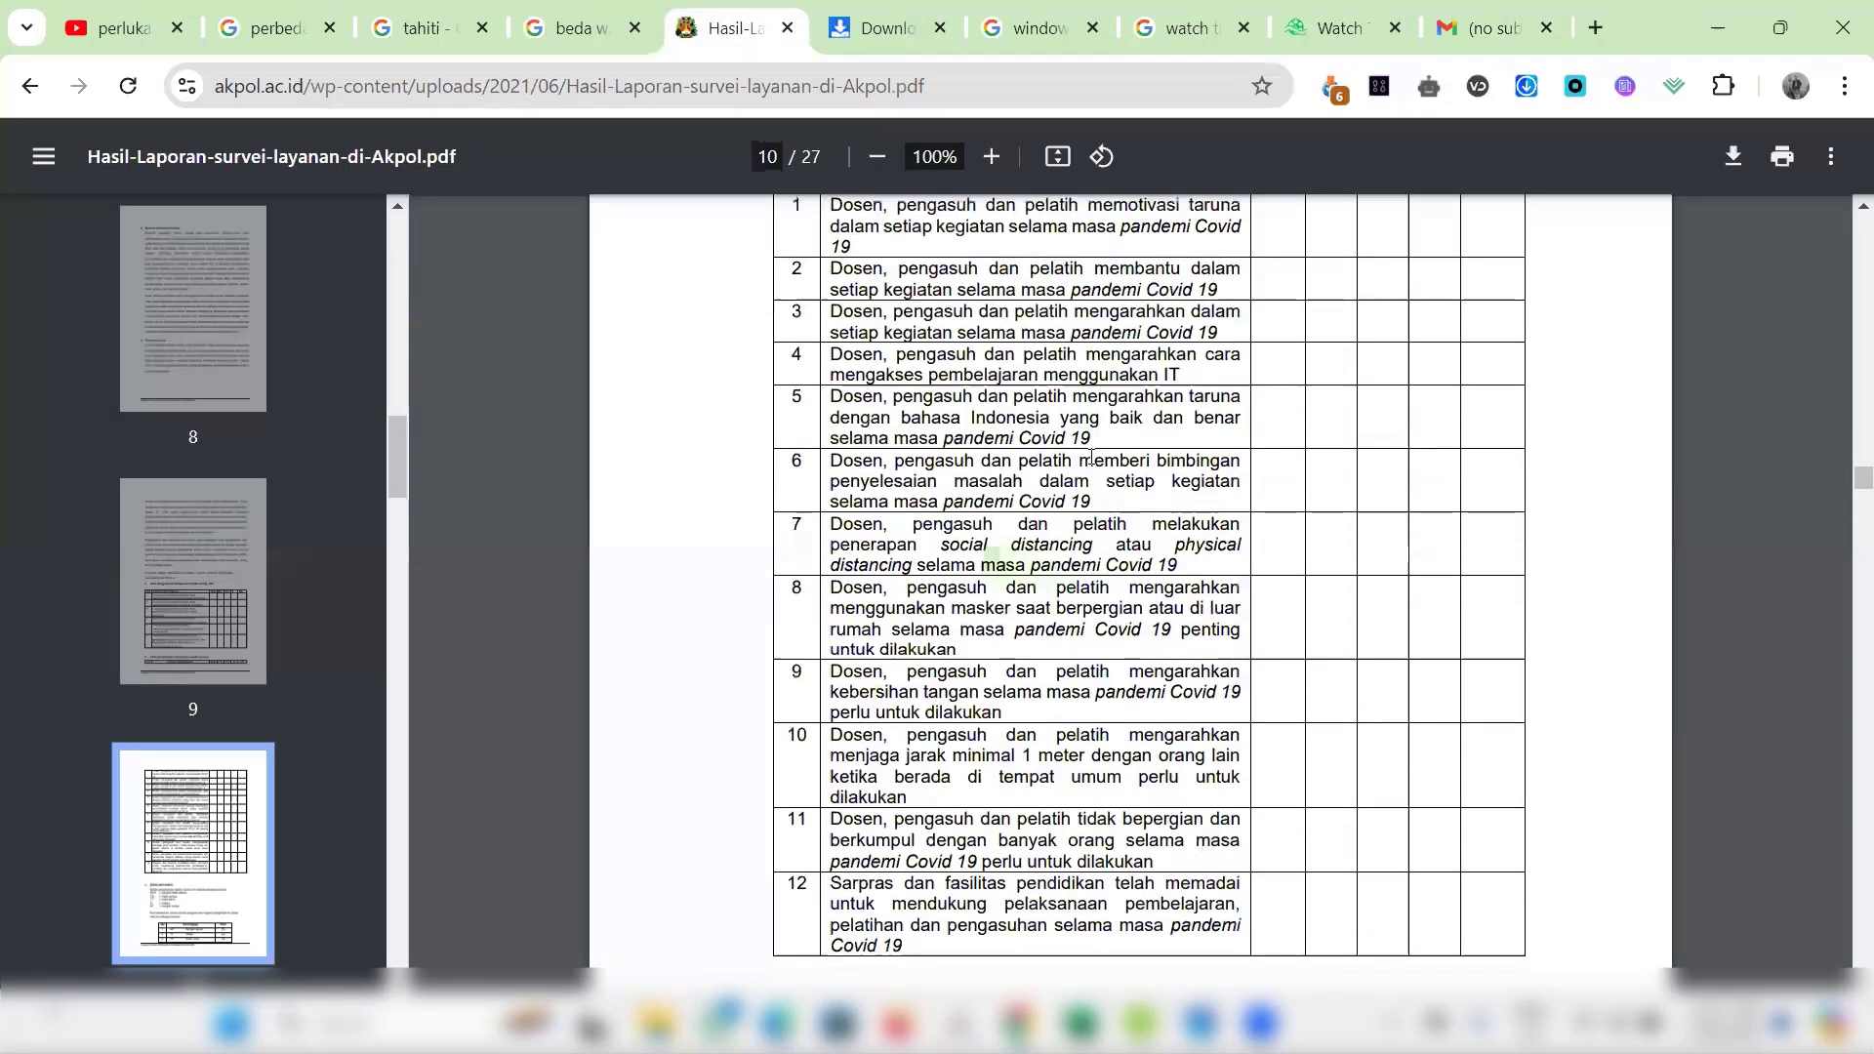
scroll(1091, 456, up, 10)
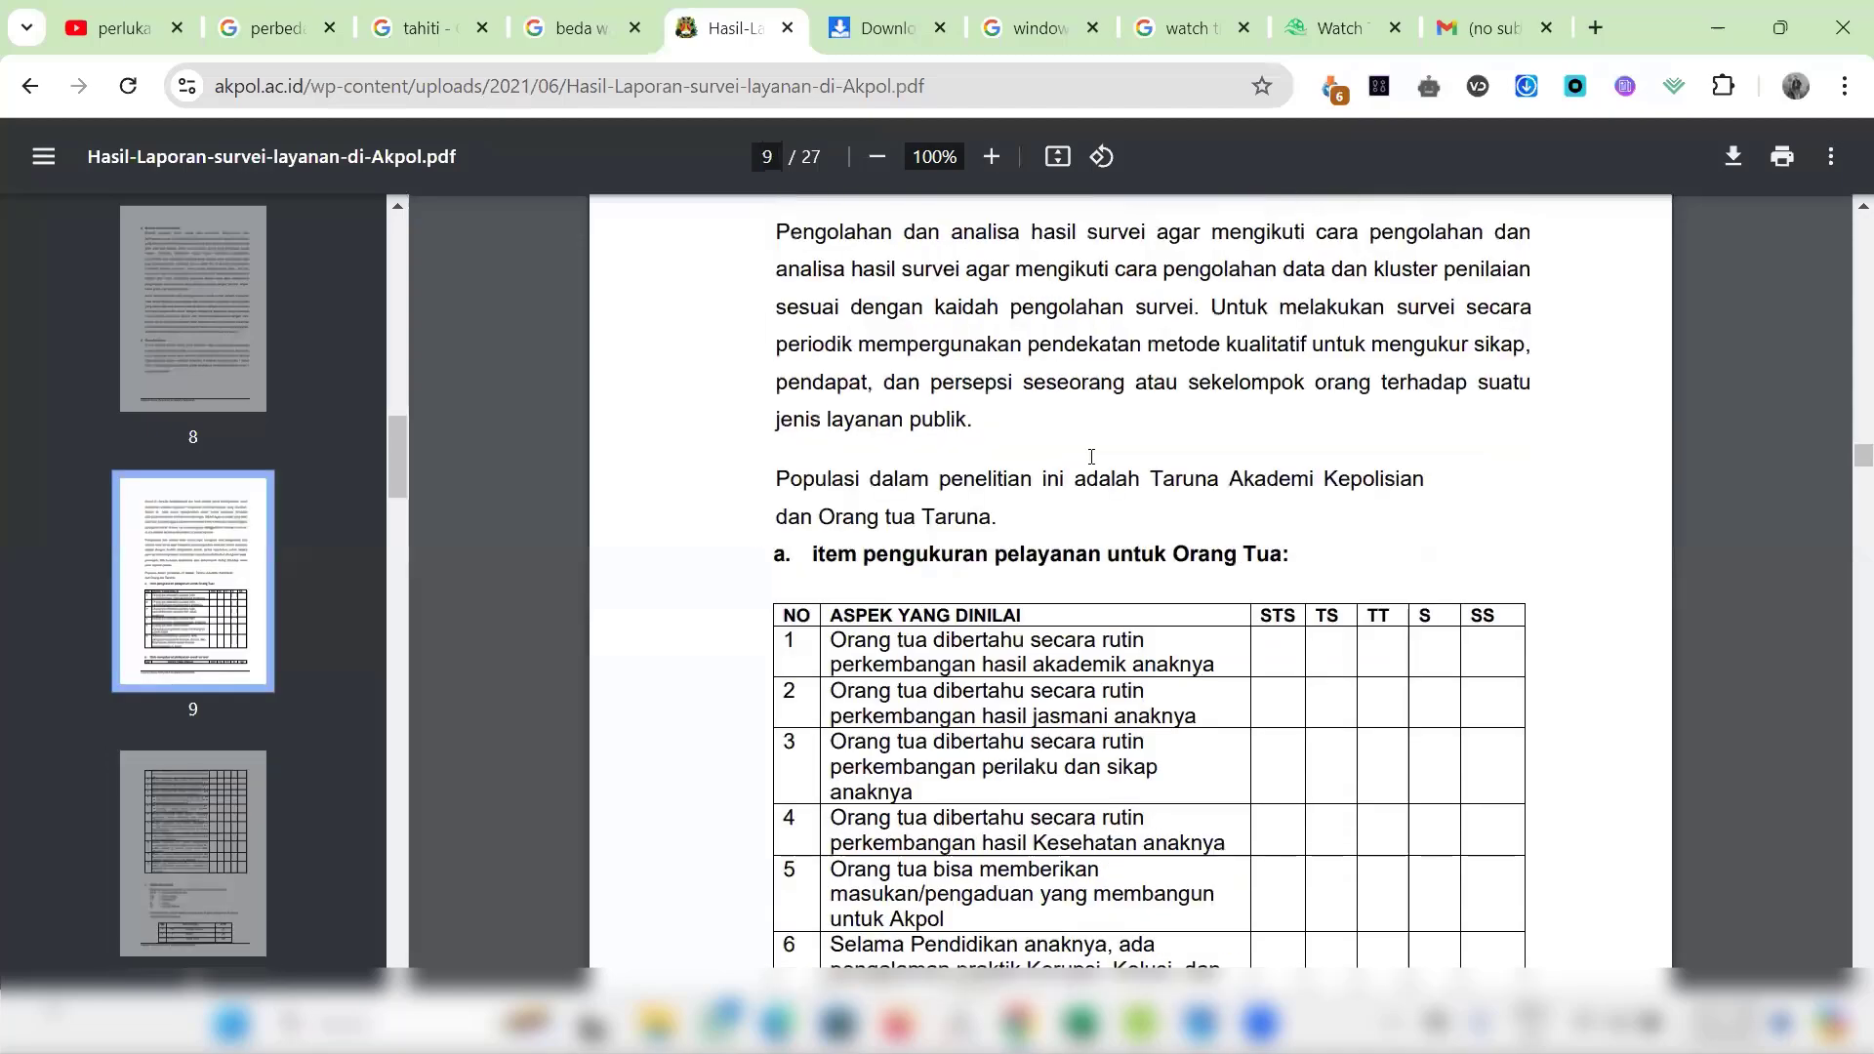
scroll(1091, 456, down, 10)
scroll(1140, 323, up, 3)
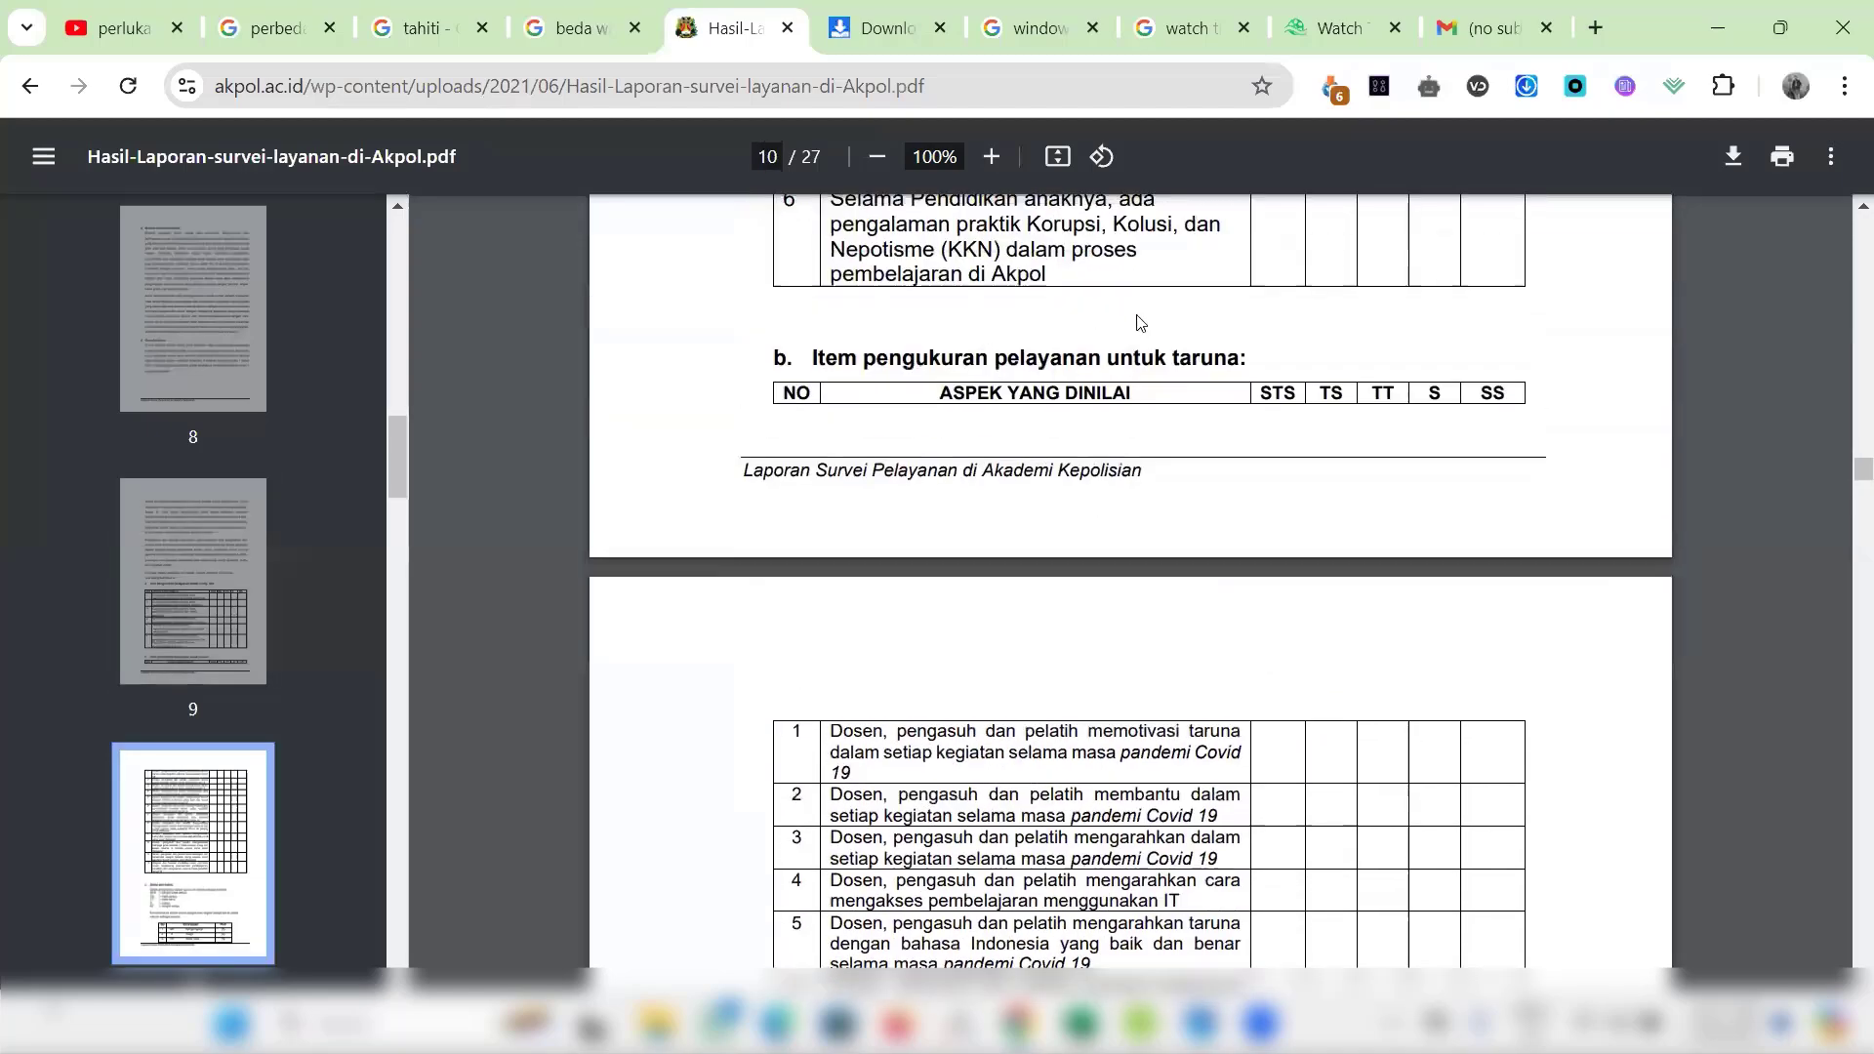
scroll(1214, 481, down, 7)
scroll(1213, 481, up, 2)
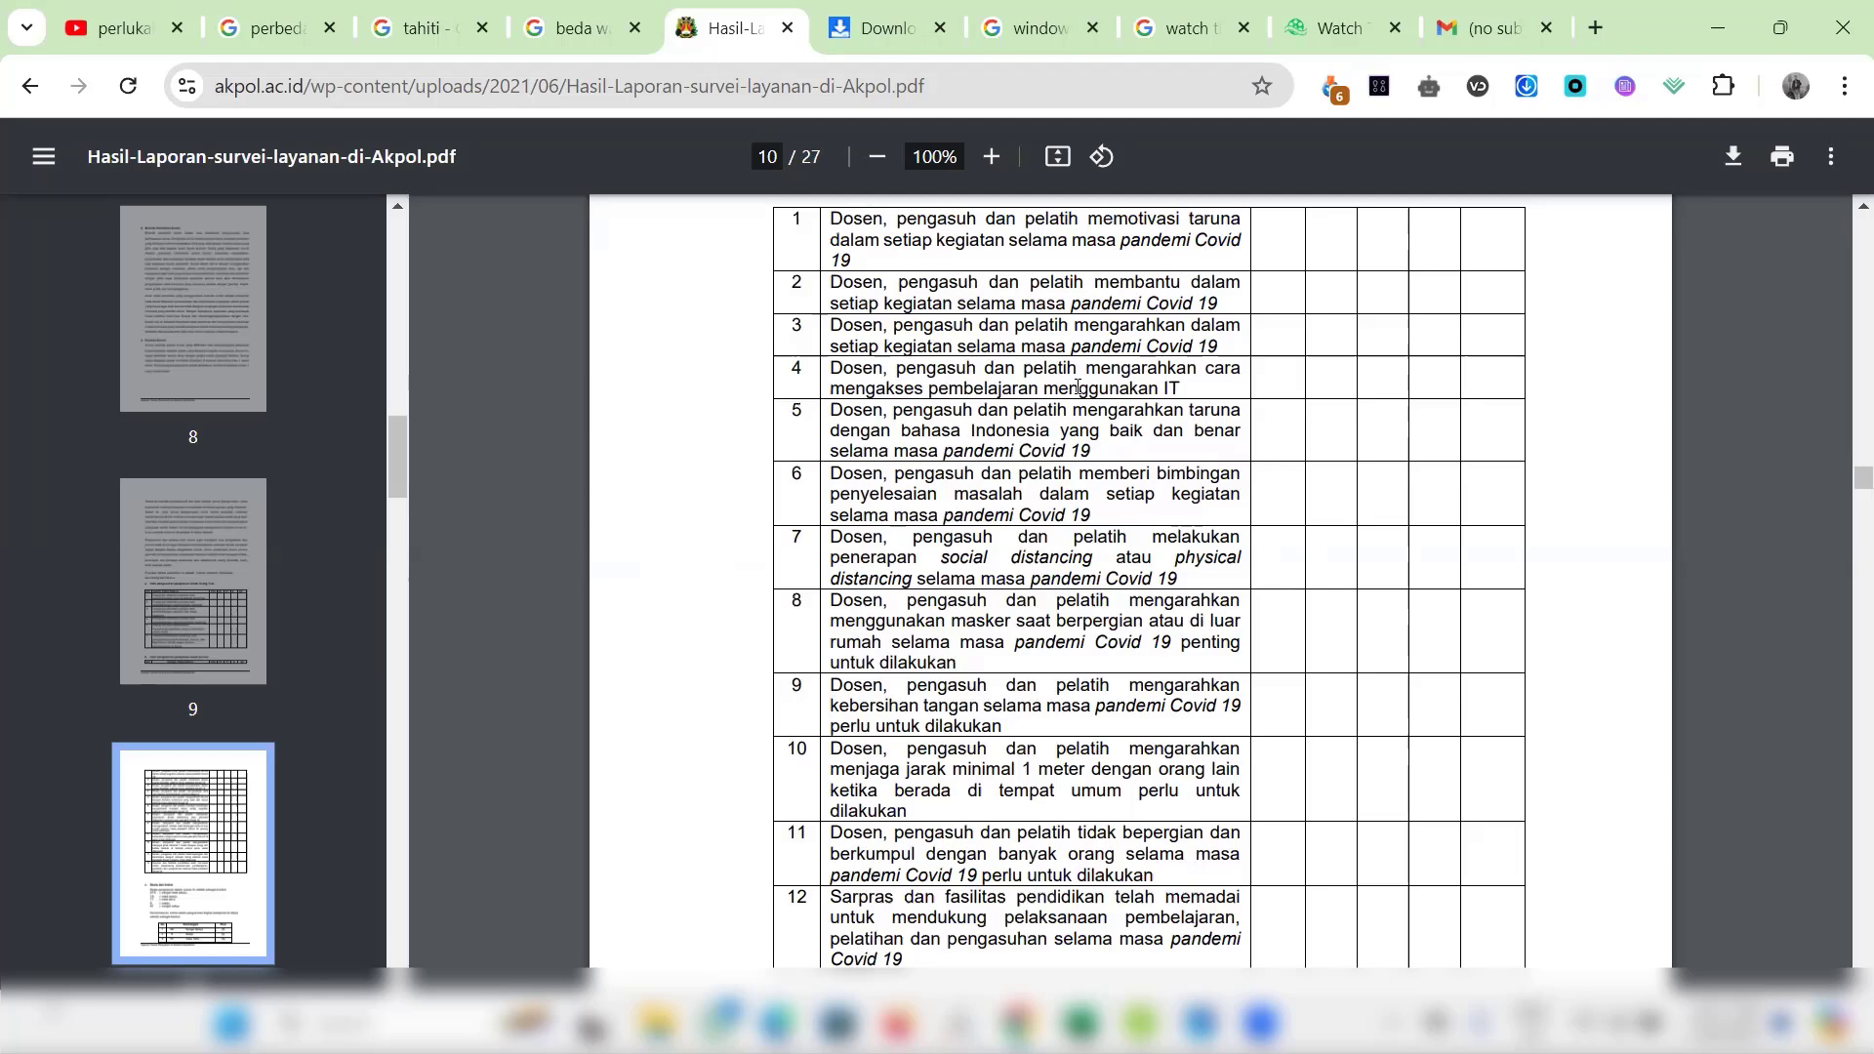
scroll(1078, 388, down, 1)
scroll(1078, 387, down, 1)
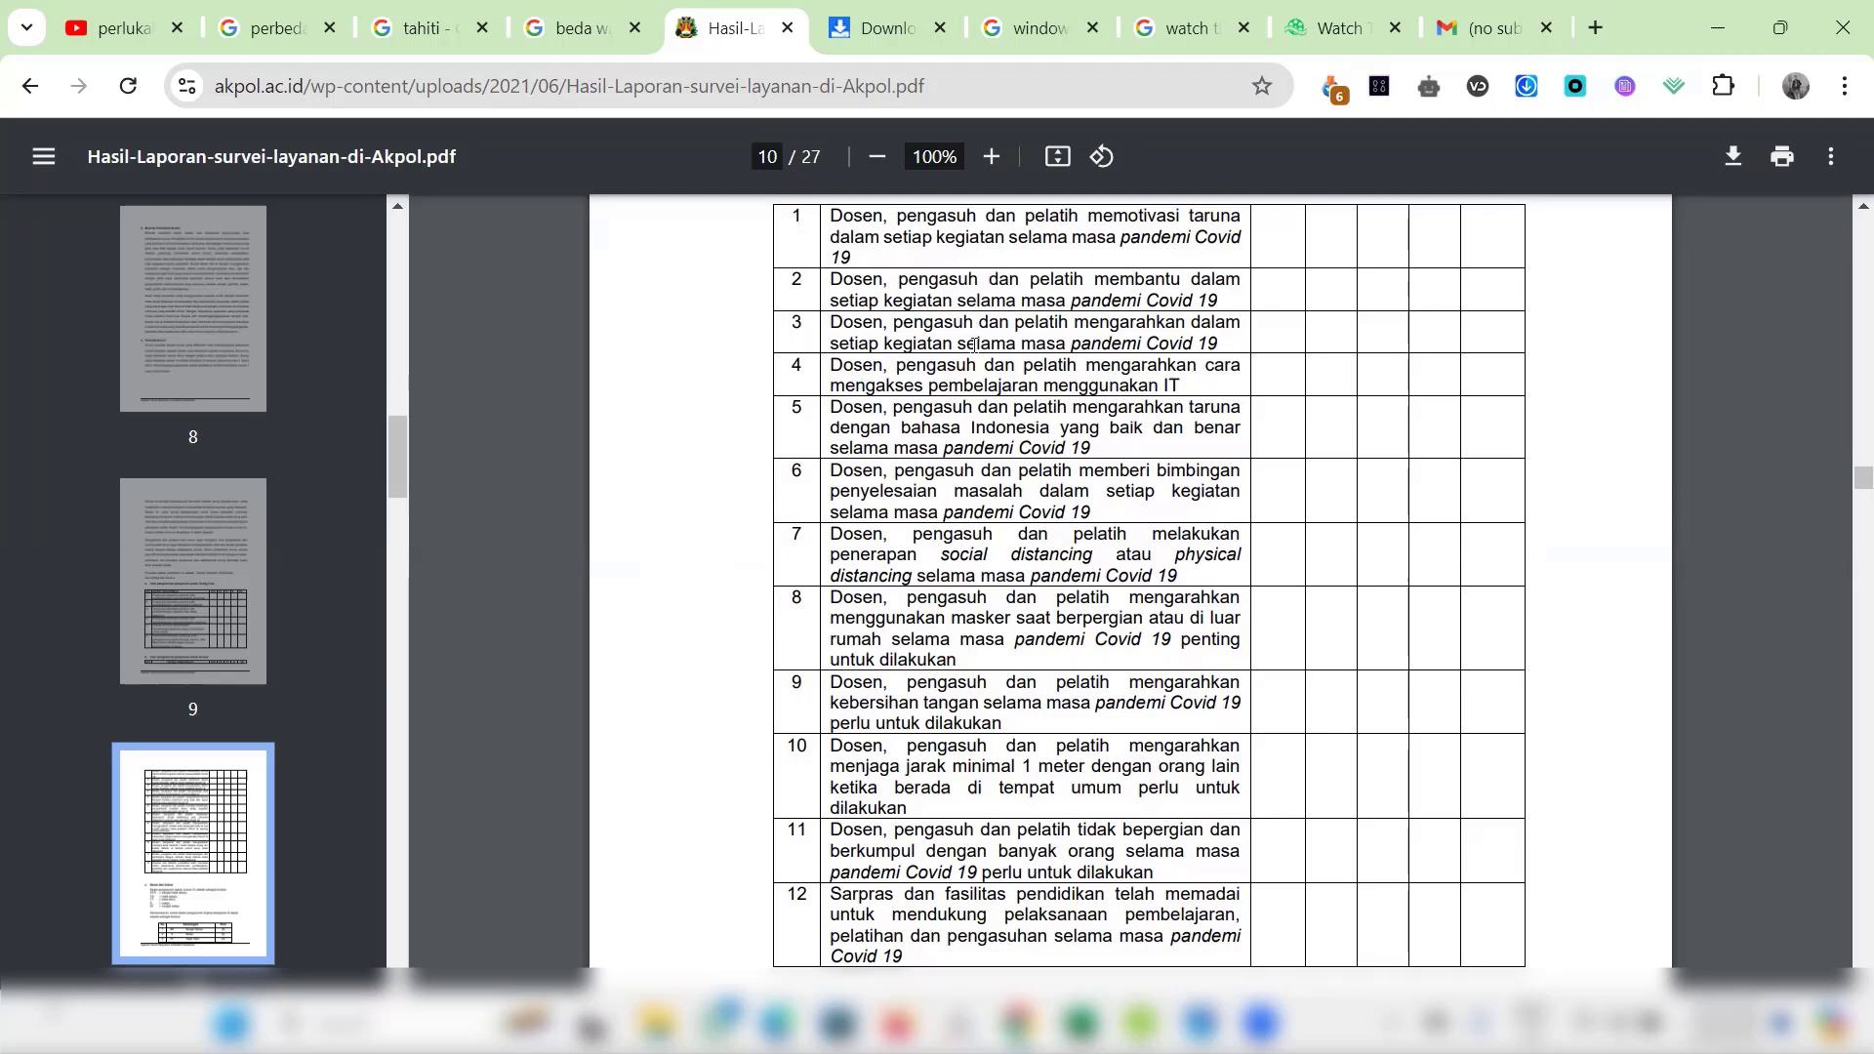
scroll(998, 662, down, 2)
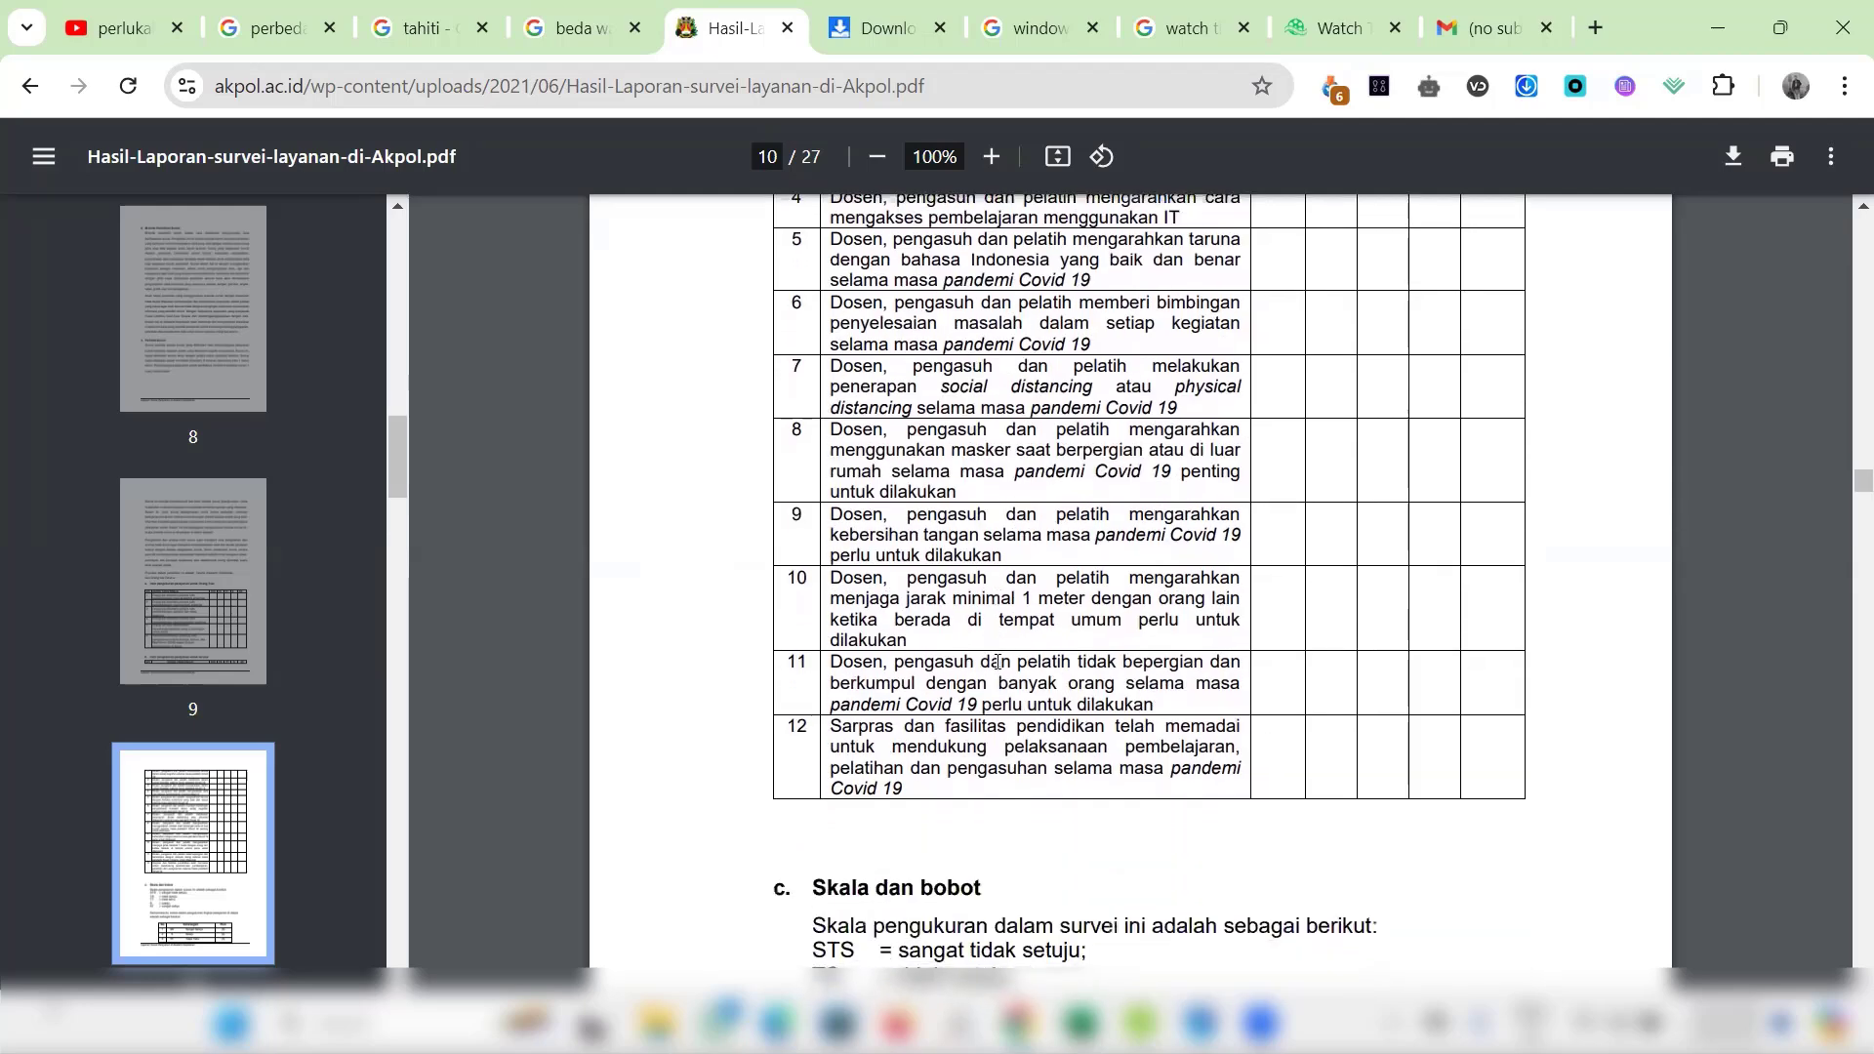
scroll(998, 662, up, 3)
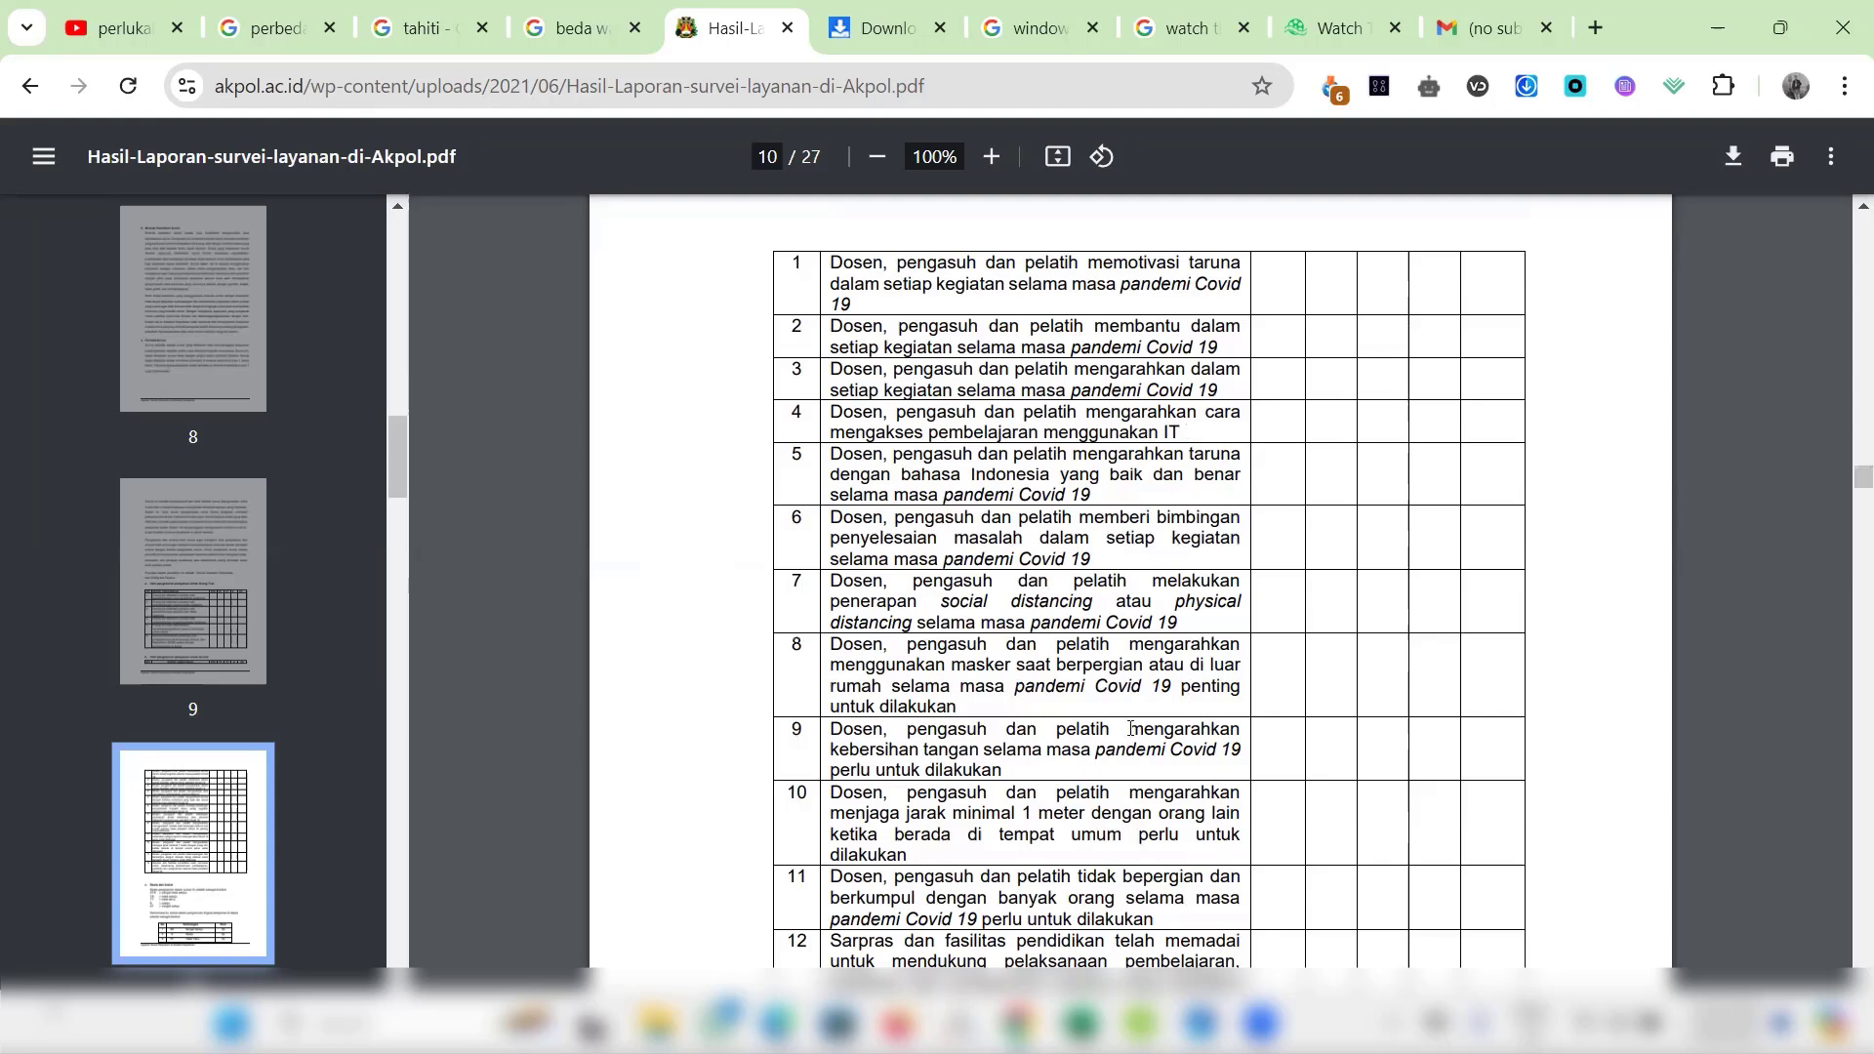
Switch back to JASP and enable R-Squared and Reliability in the factor analysis's additional output.
click(1140, 1022)
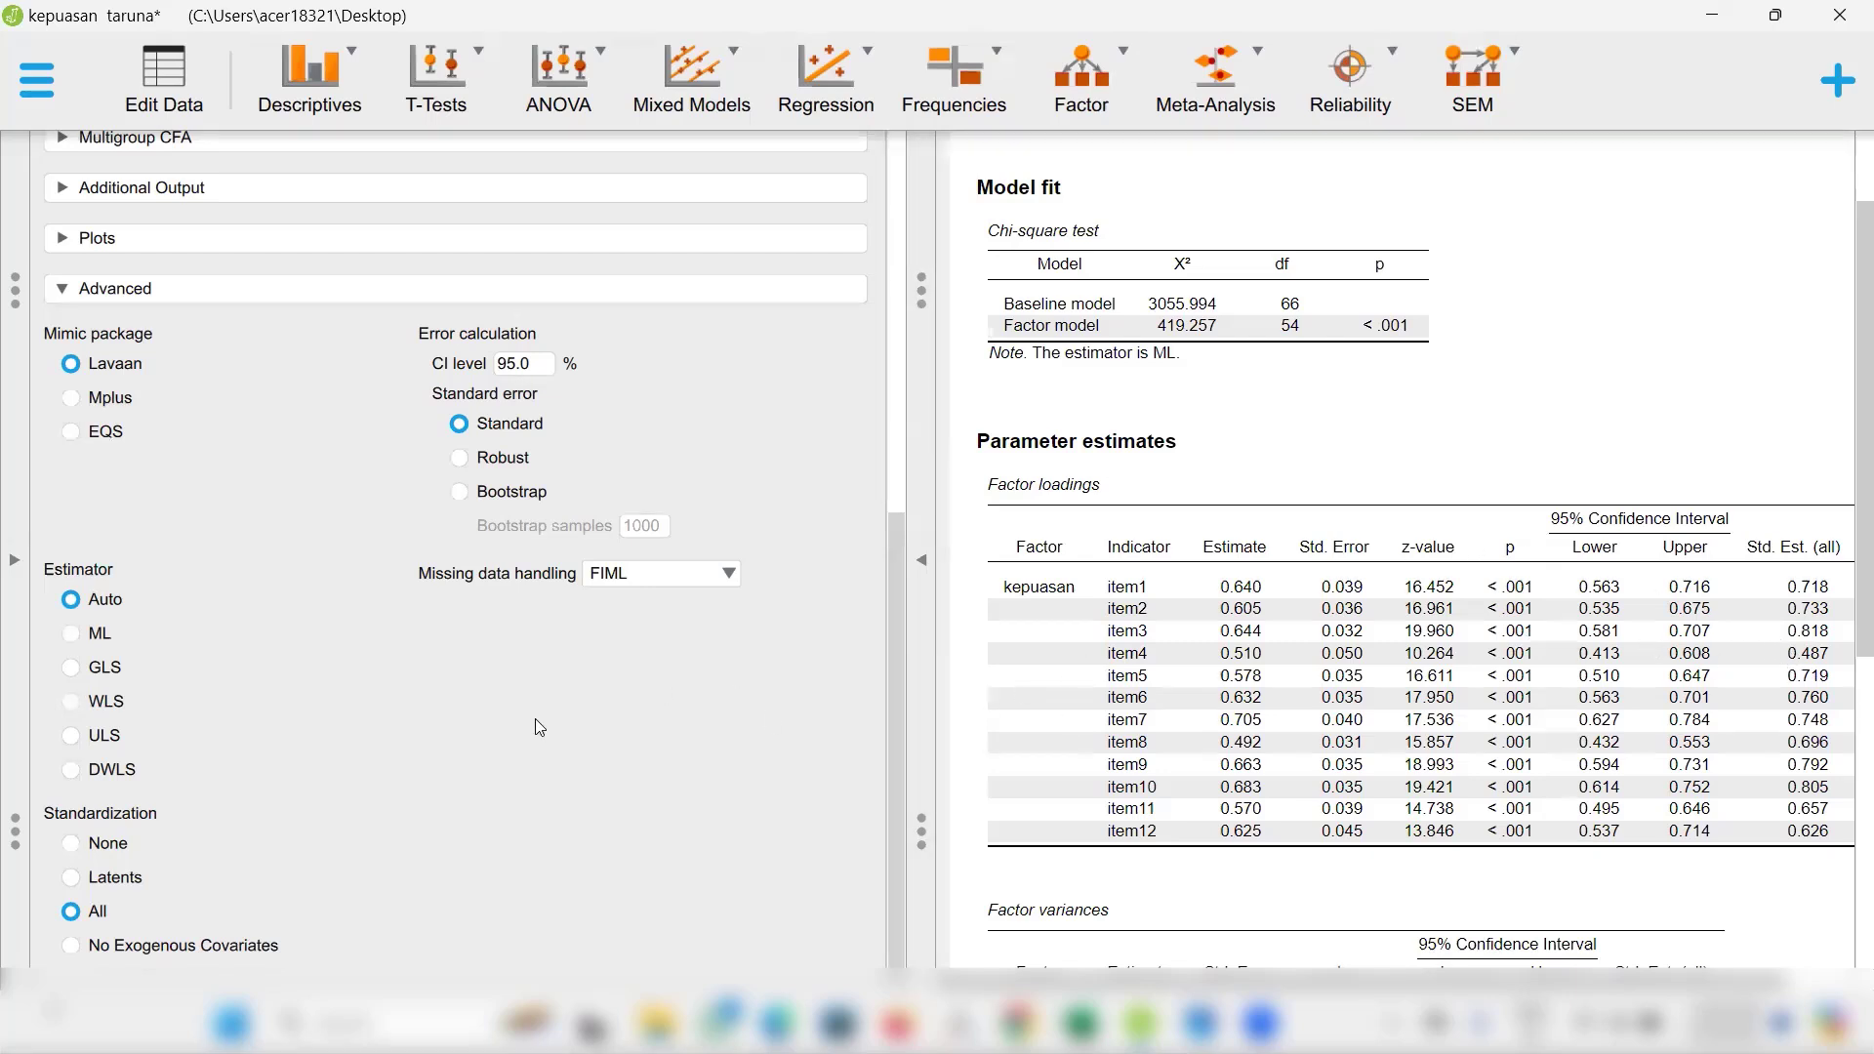
scroll(535, 718, up, 2)
scroll(524, 681, up, 1)
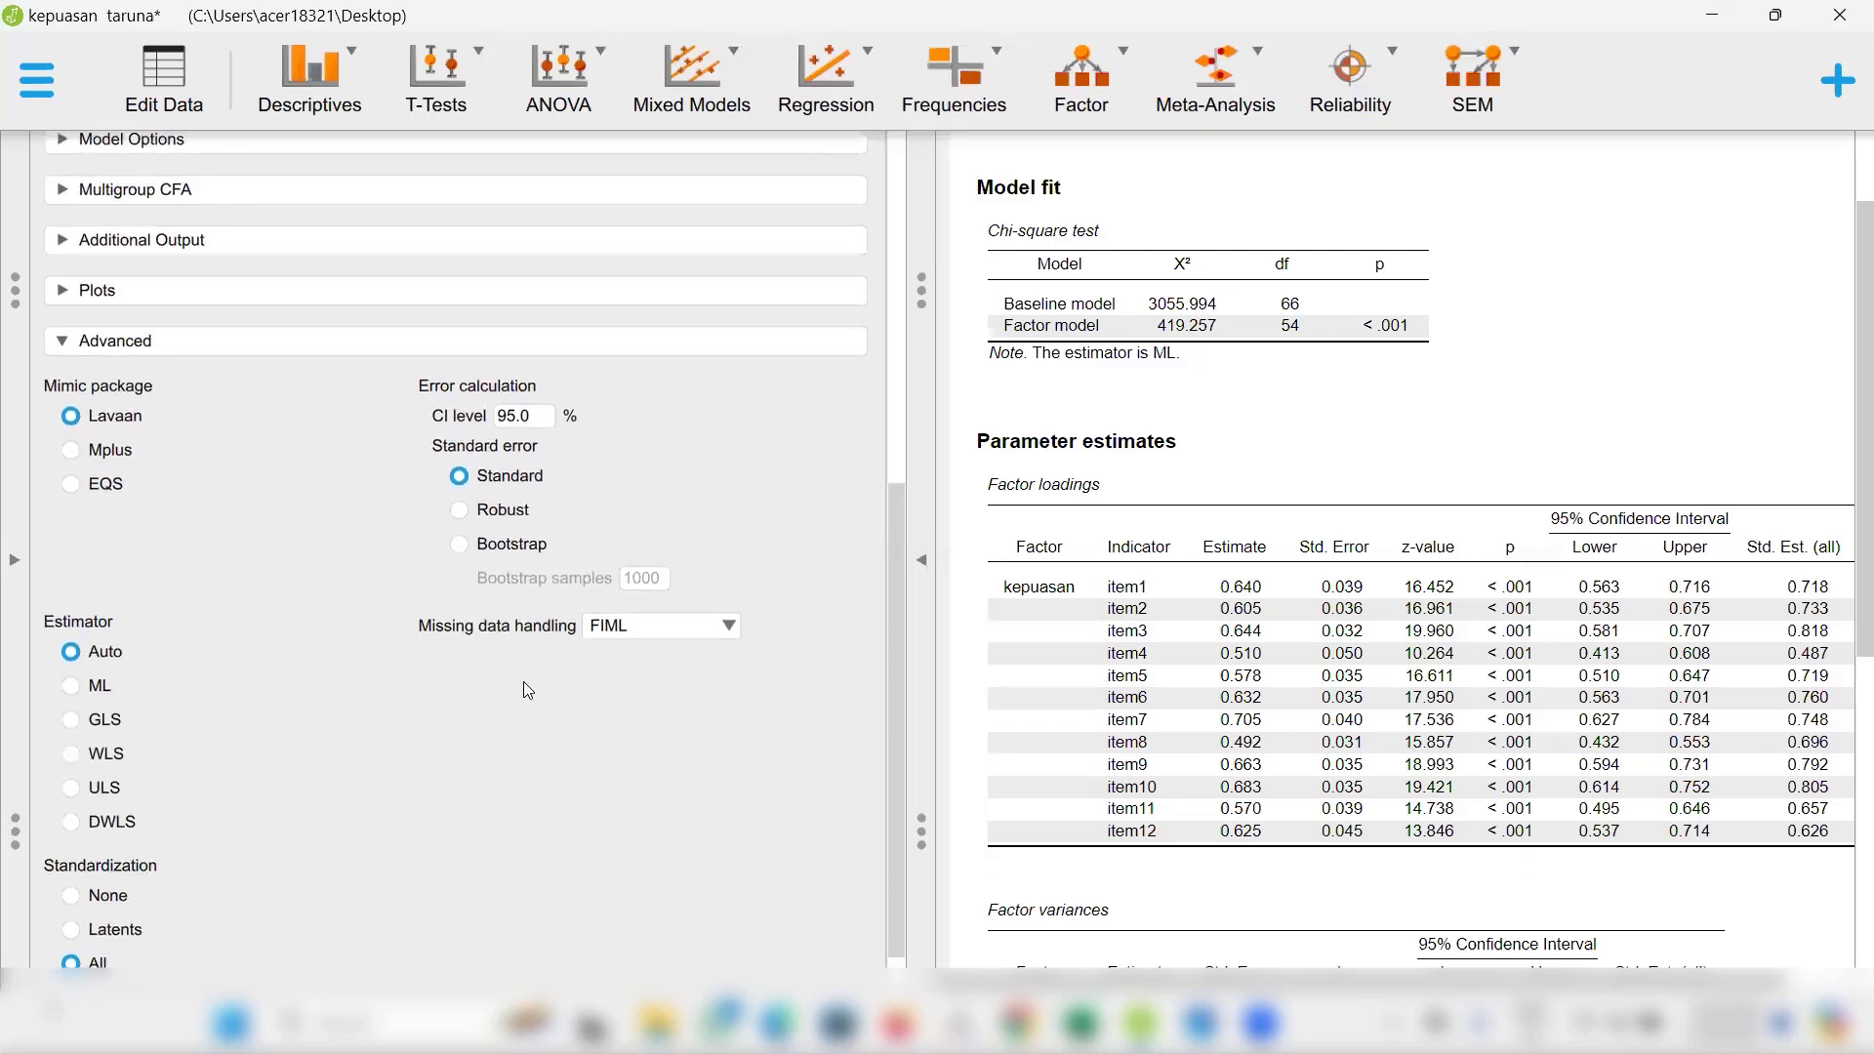
click(63, 244)
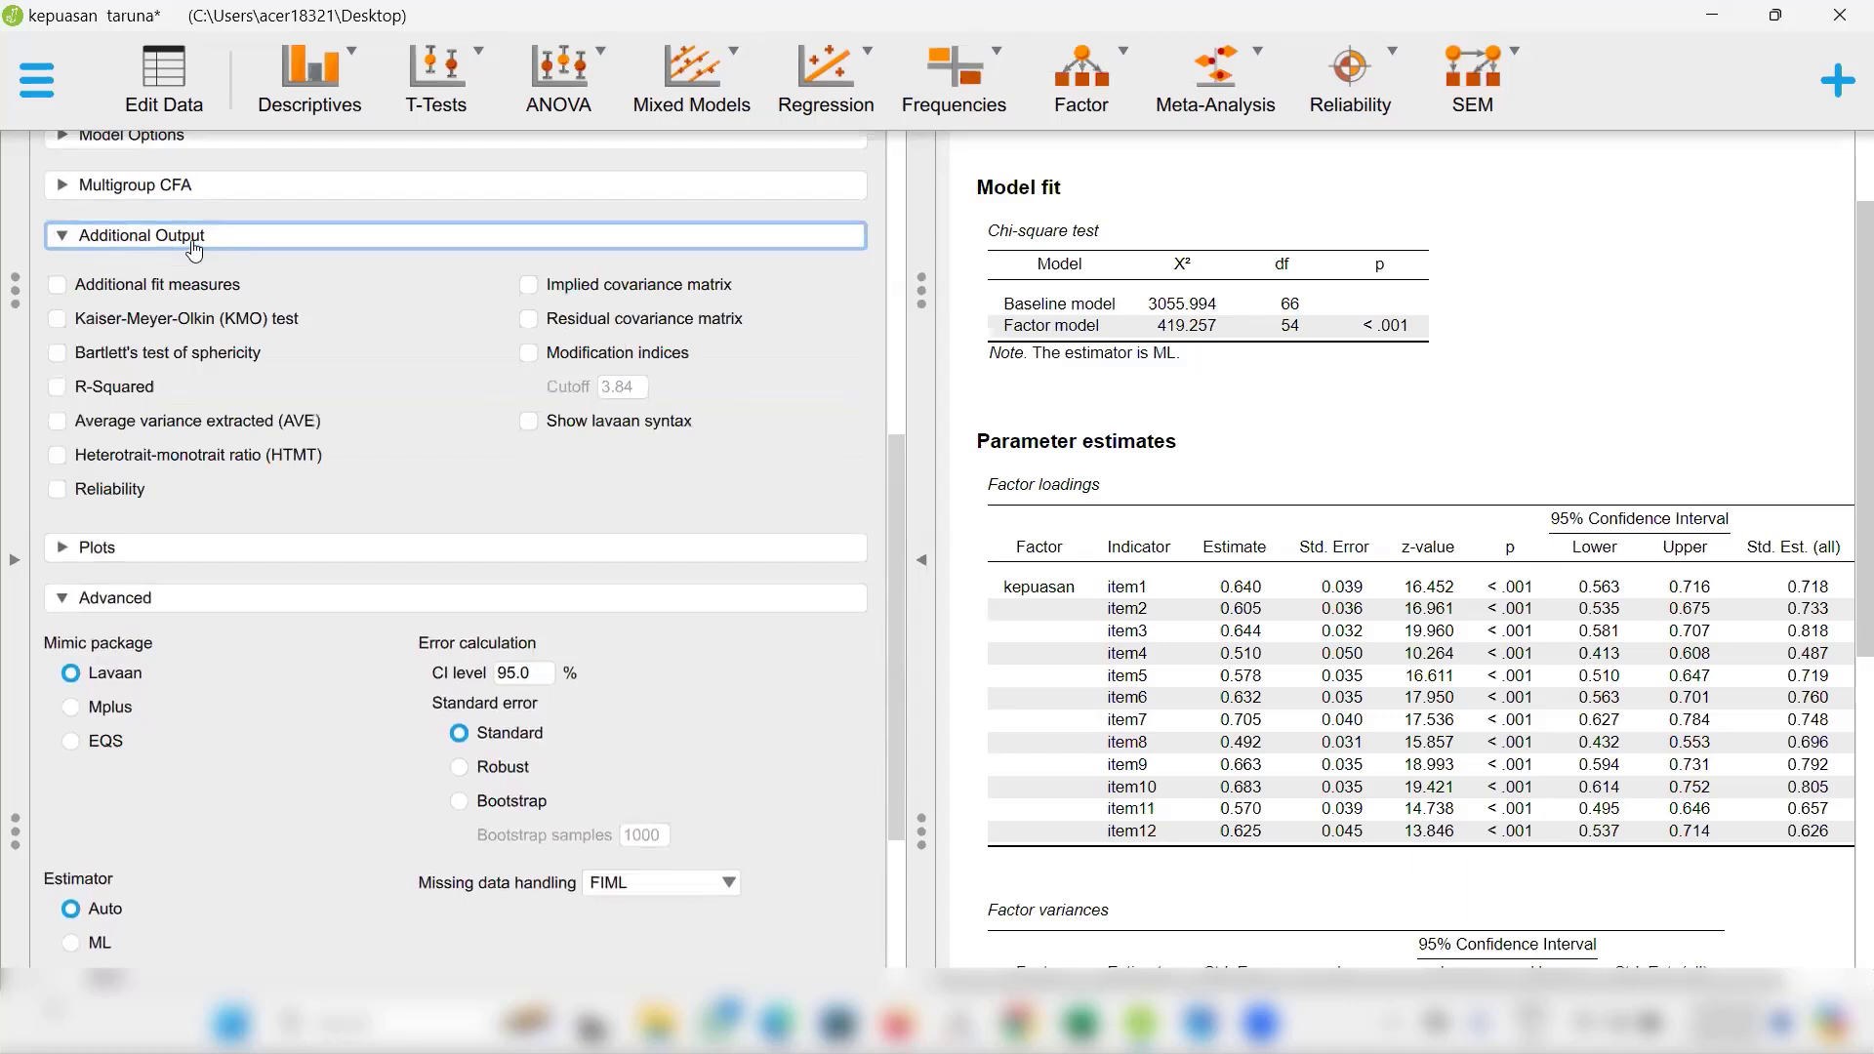
click(58, 391)
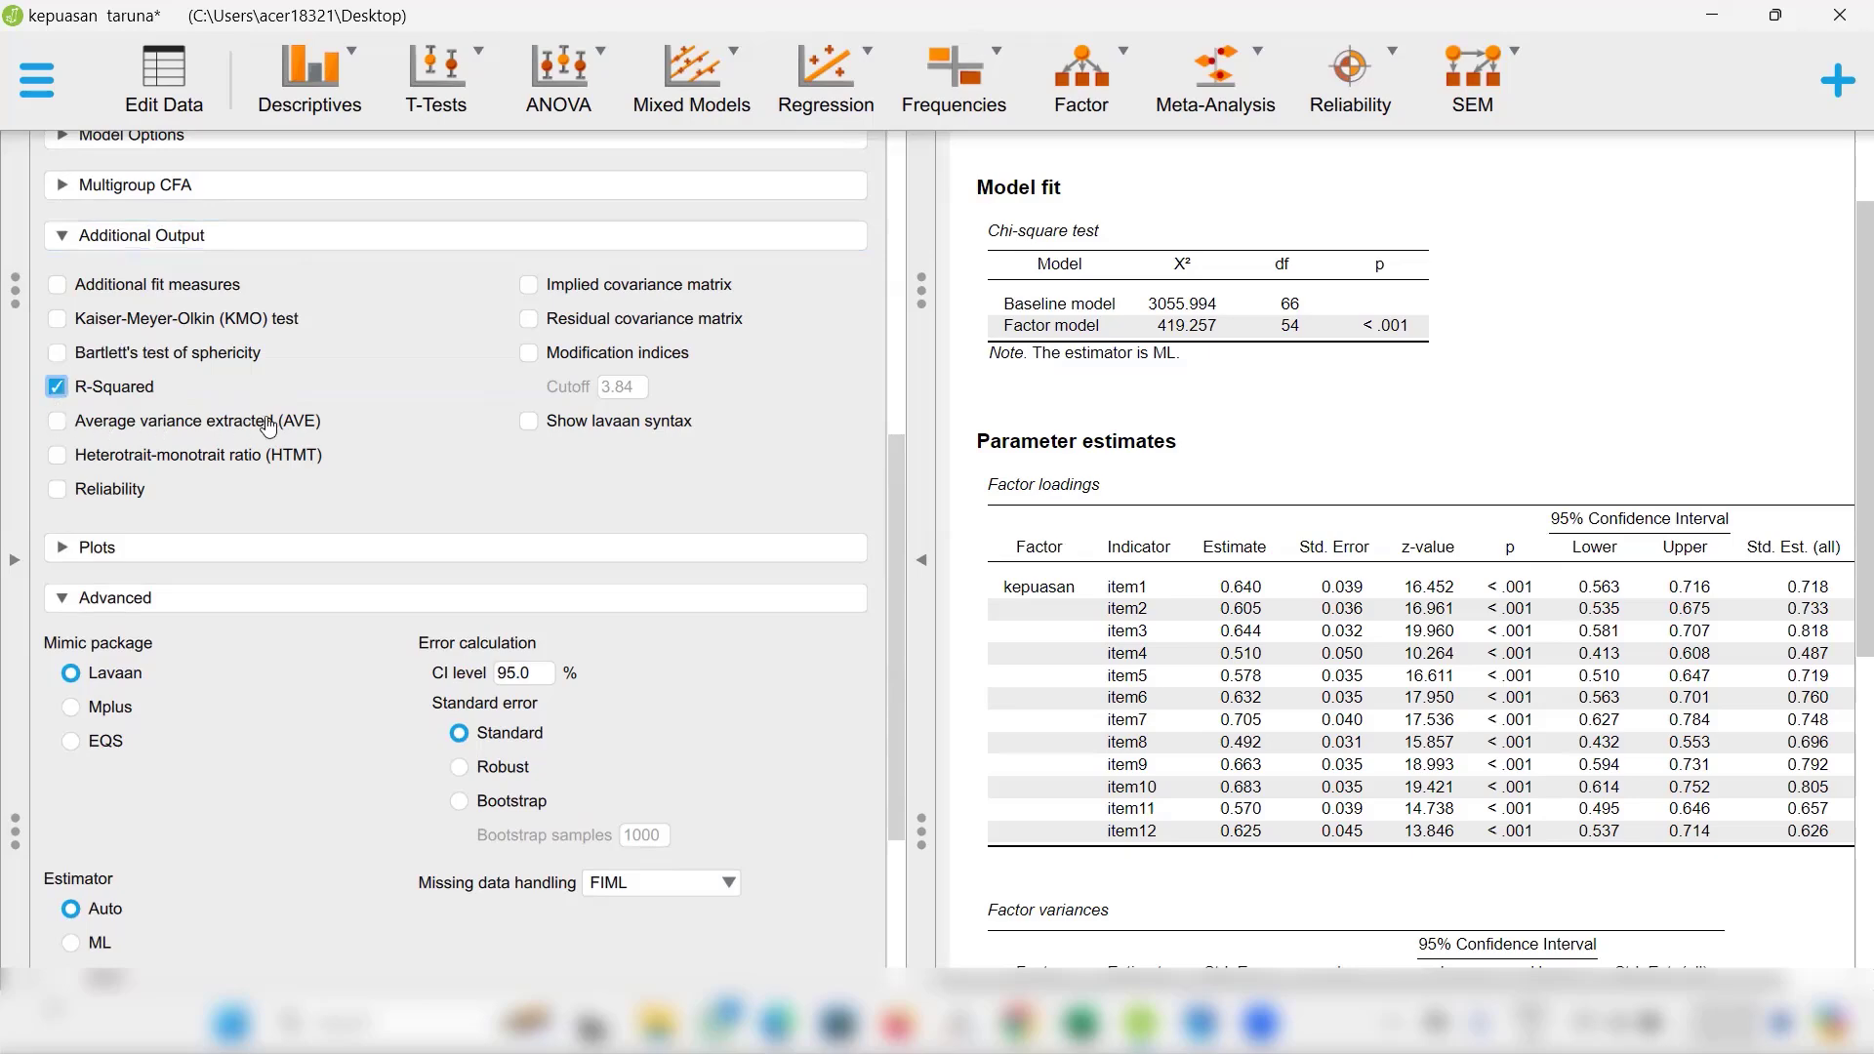
click(57, 489)
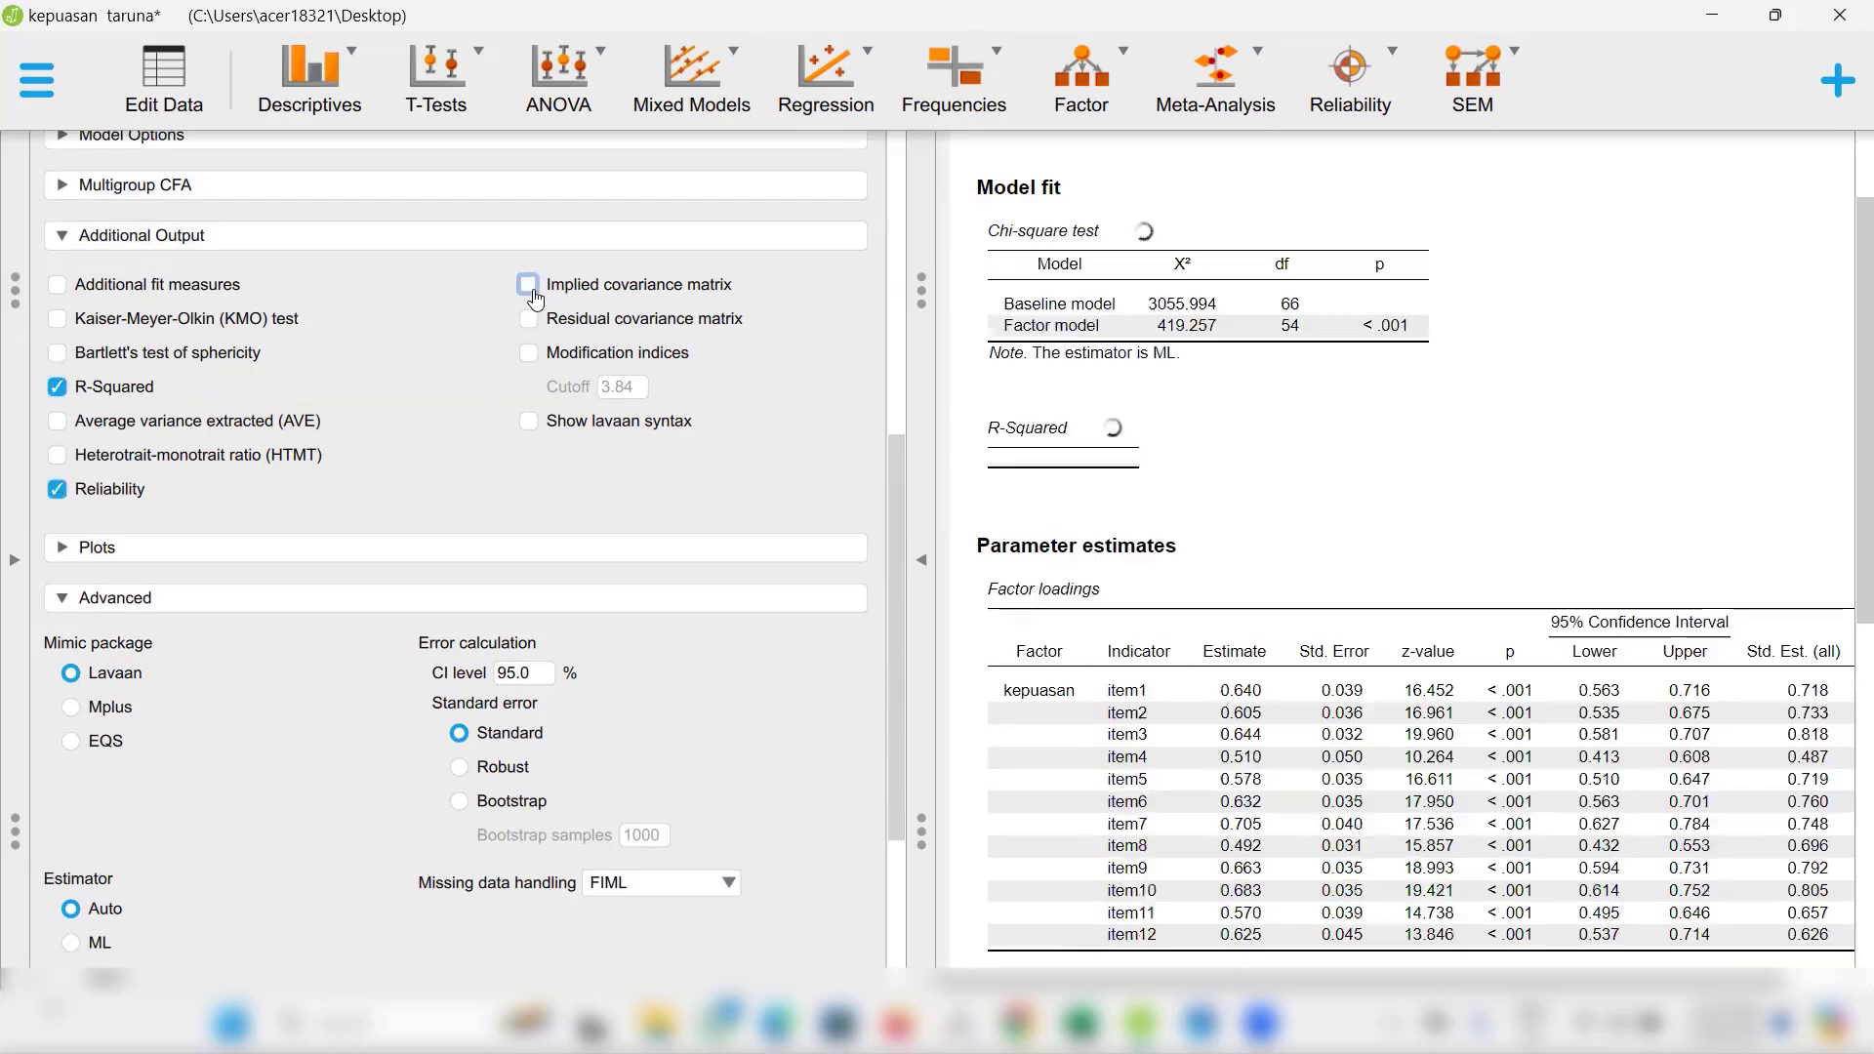
Add the implied covariance matrix, residual covariance matrix, modification indices and additional fit measures to the output.
click(535, 292)
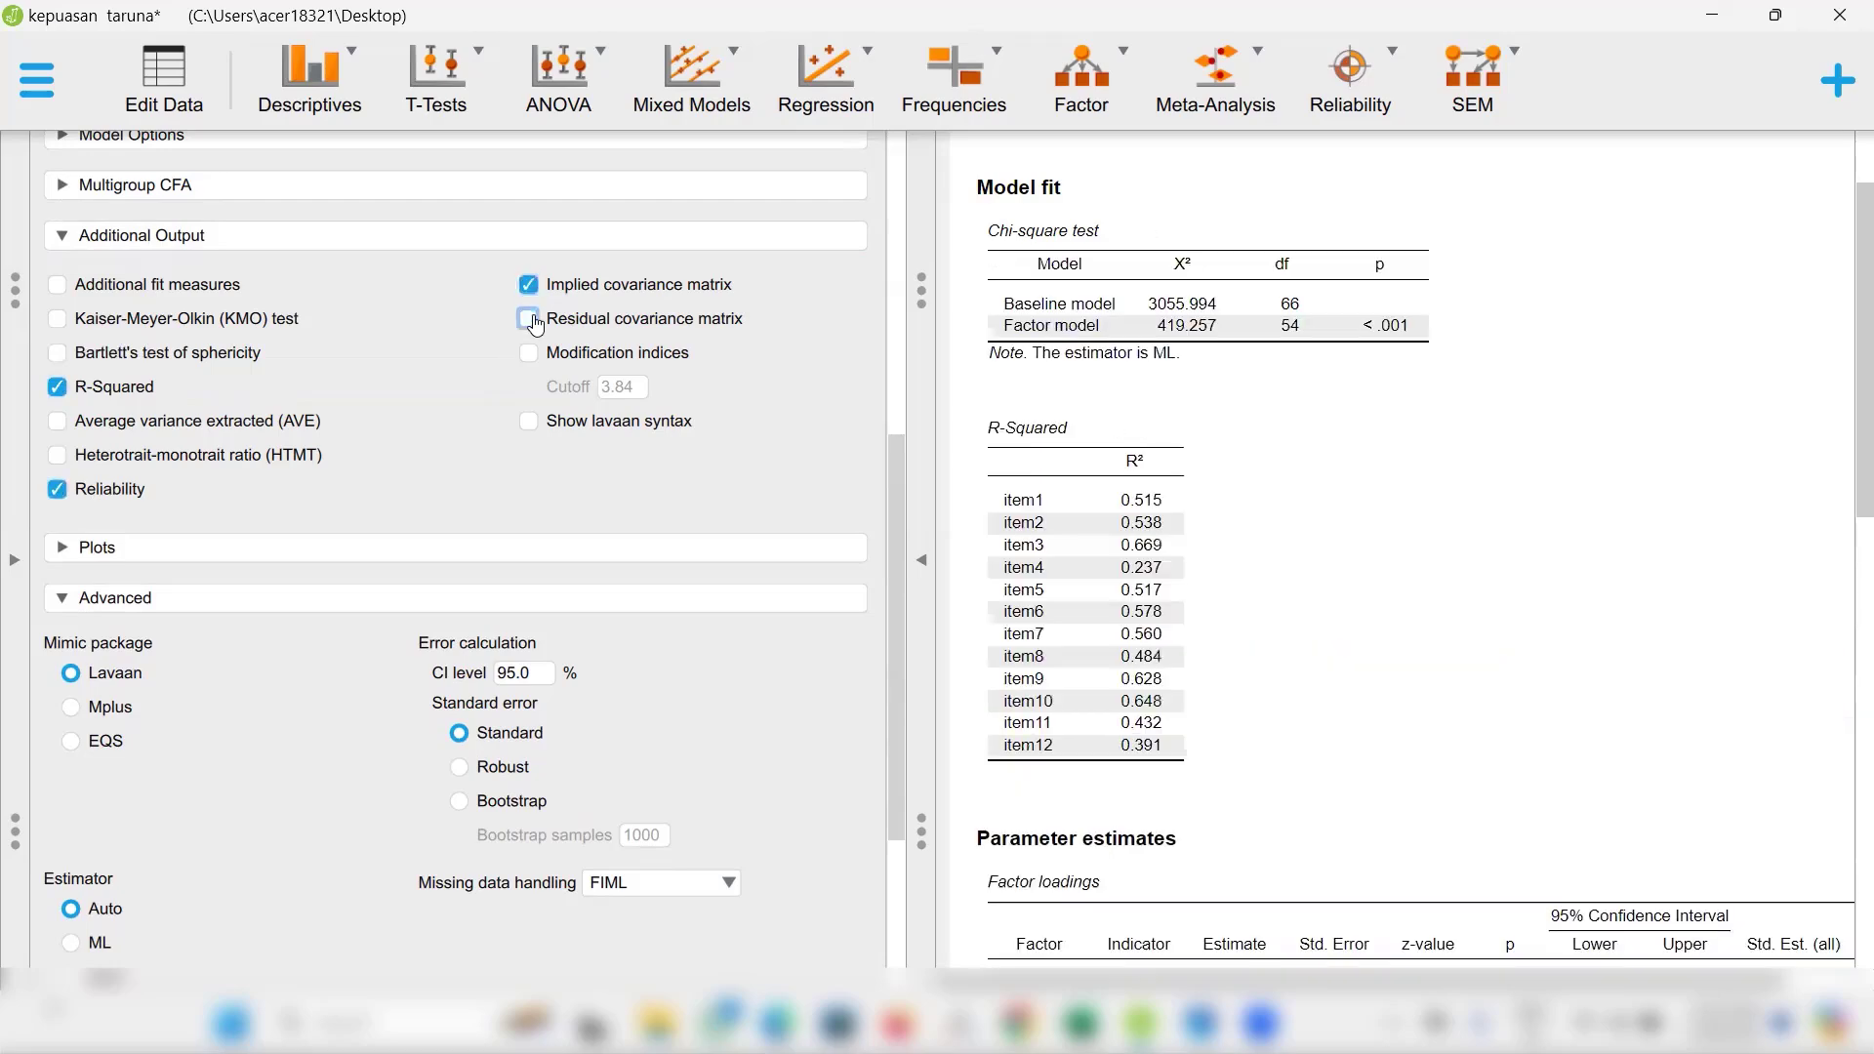
click(529, 320)
click(530, 352)
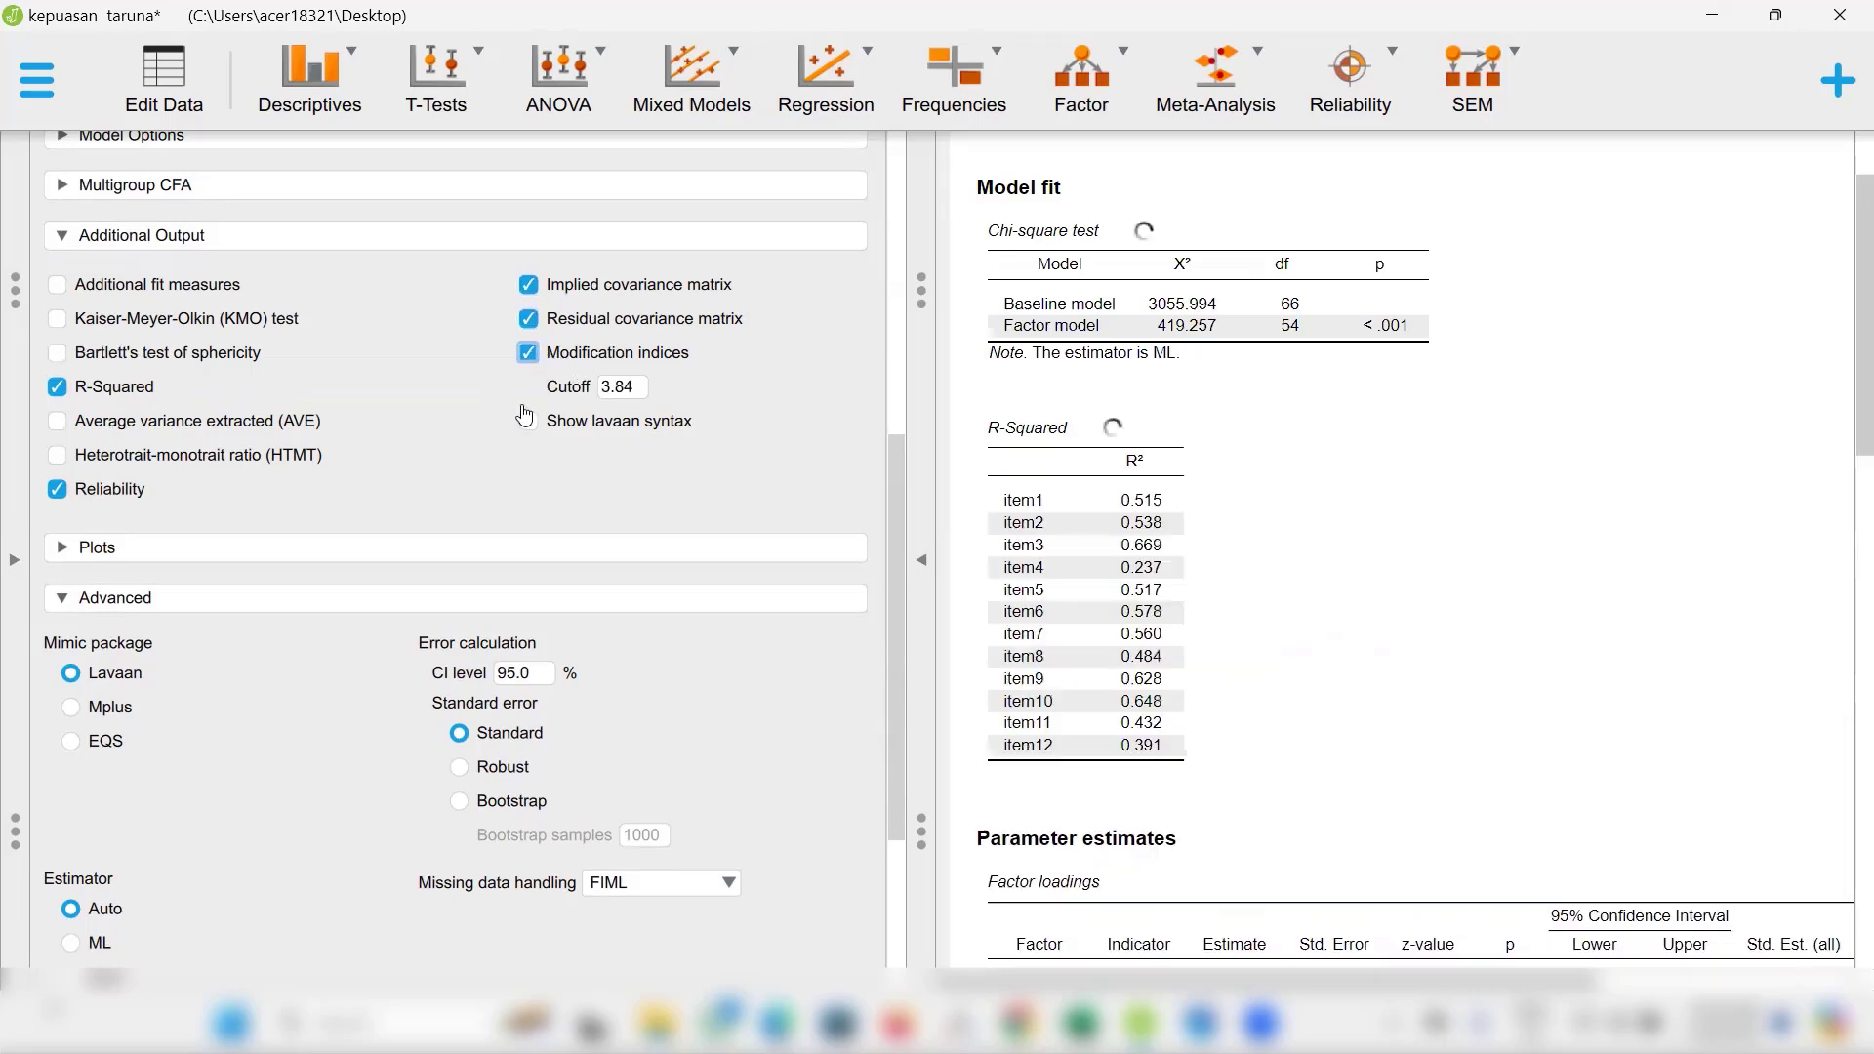
click(58, 285)
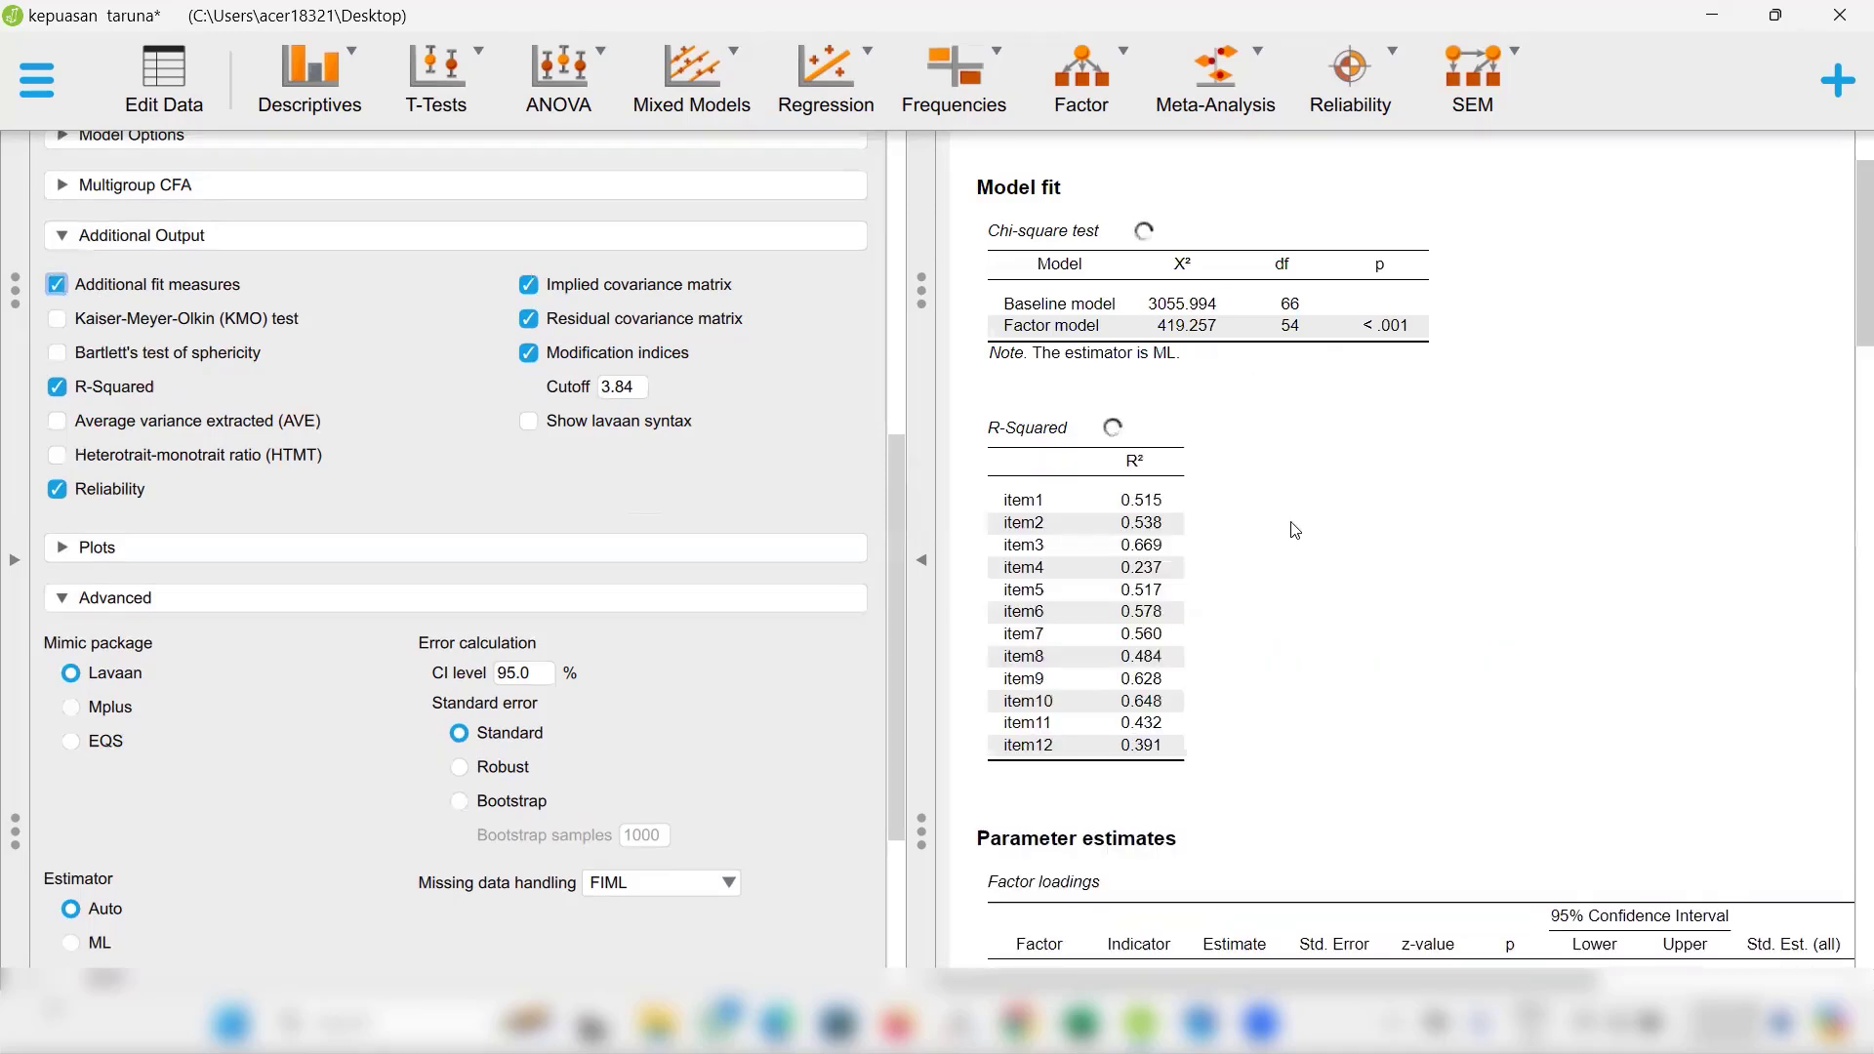
Examine the fit indices, R-Squared, factor loadings, covariance matrices, reliability and modification indices in the results.
scroll(1289, 527, down, 4)
scroll(1295, 529, down, 4)
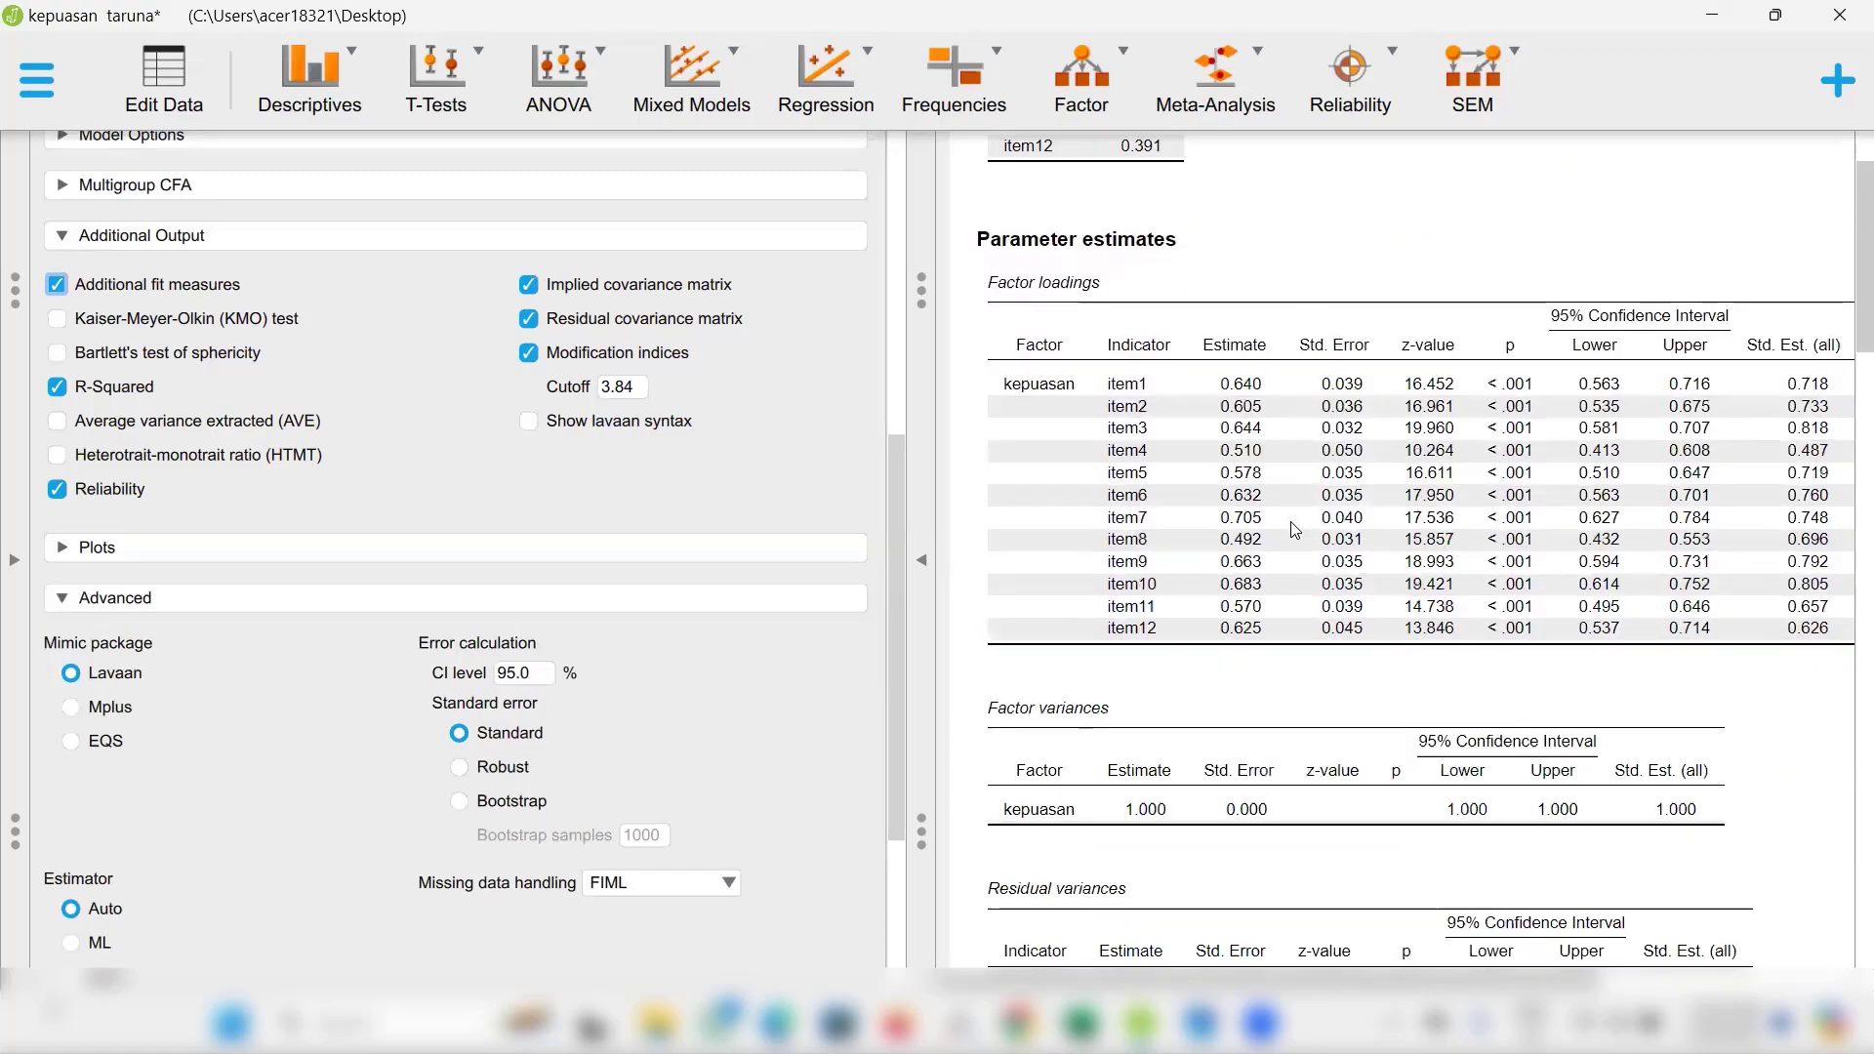
scroll(1295, 529, up, 4)
scroll(1294, 529, up, 5)
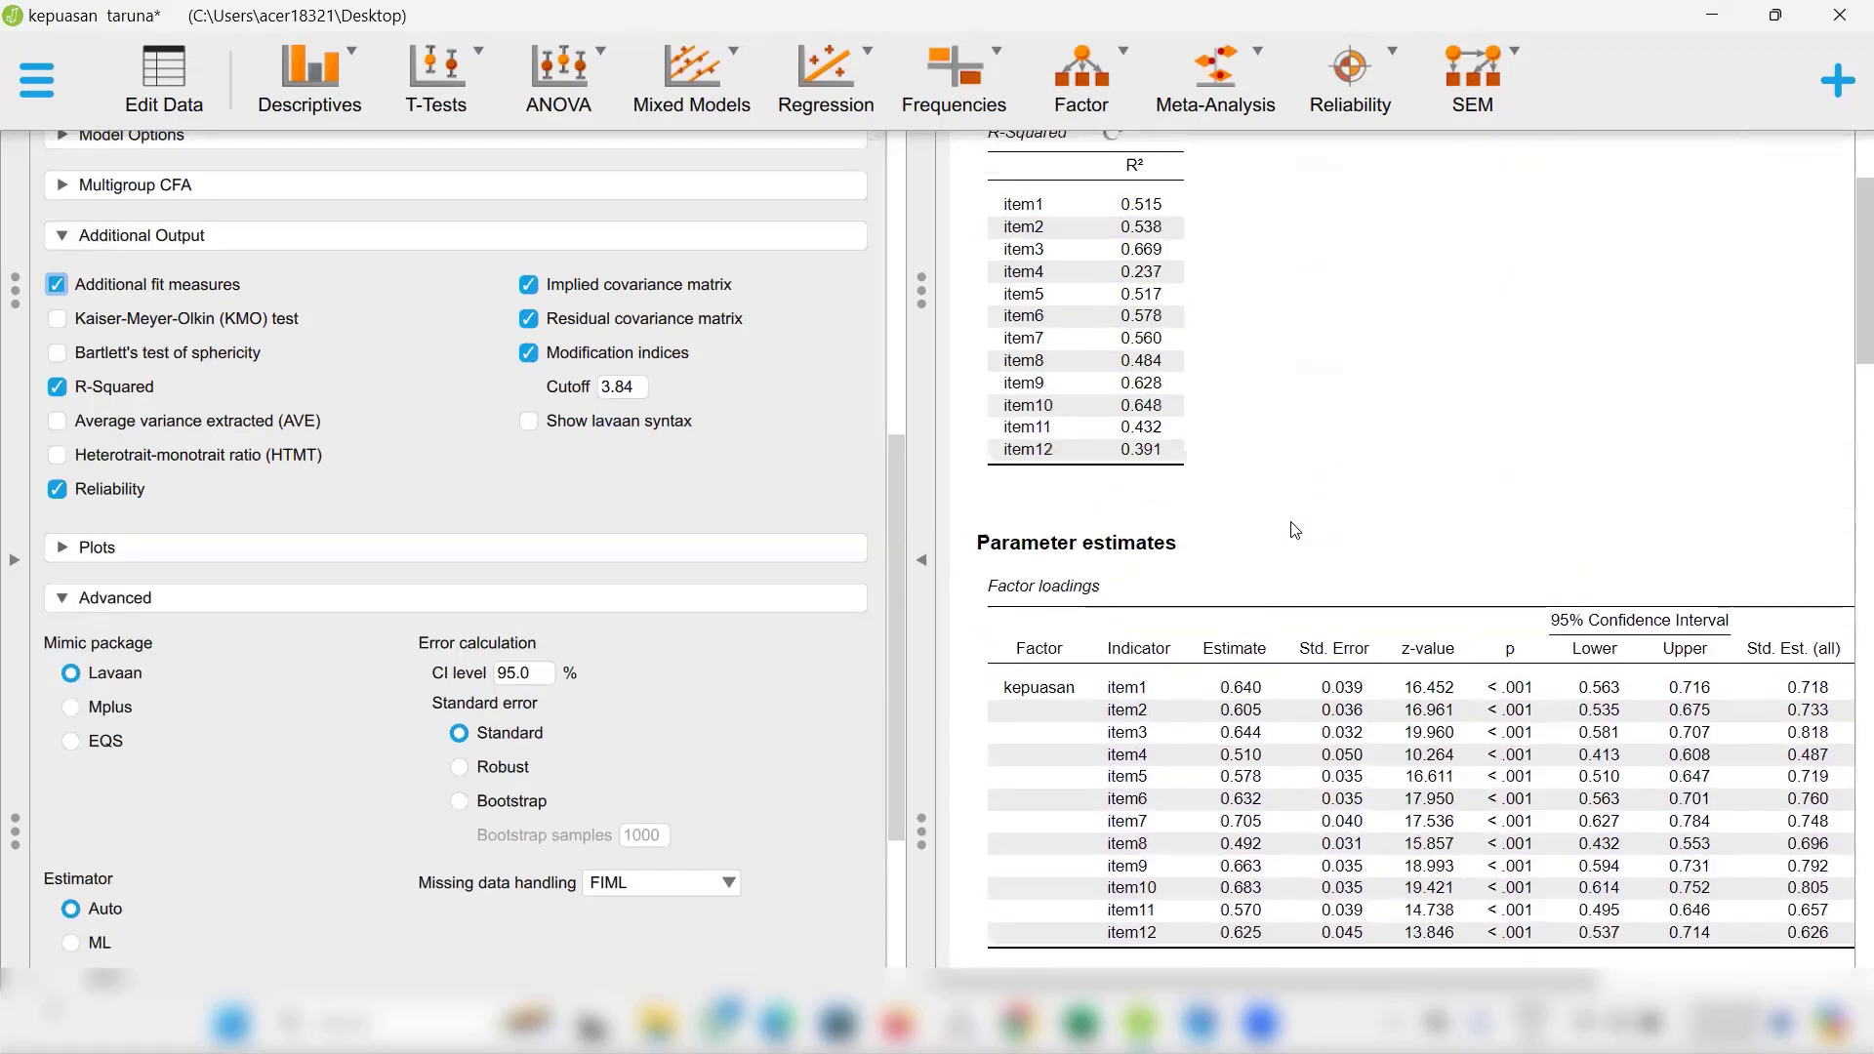
scroll(1295, 529, down, 2)
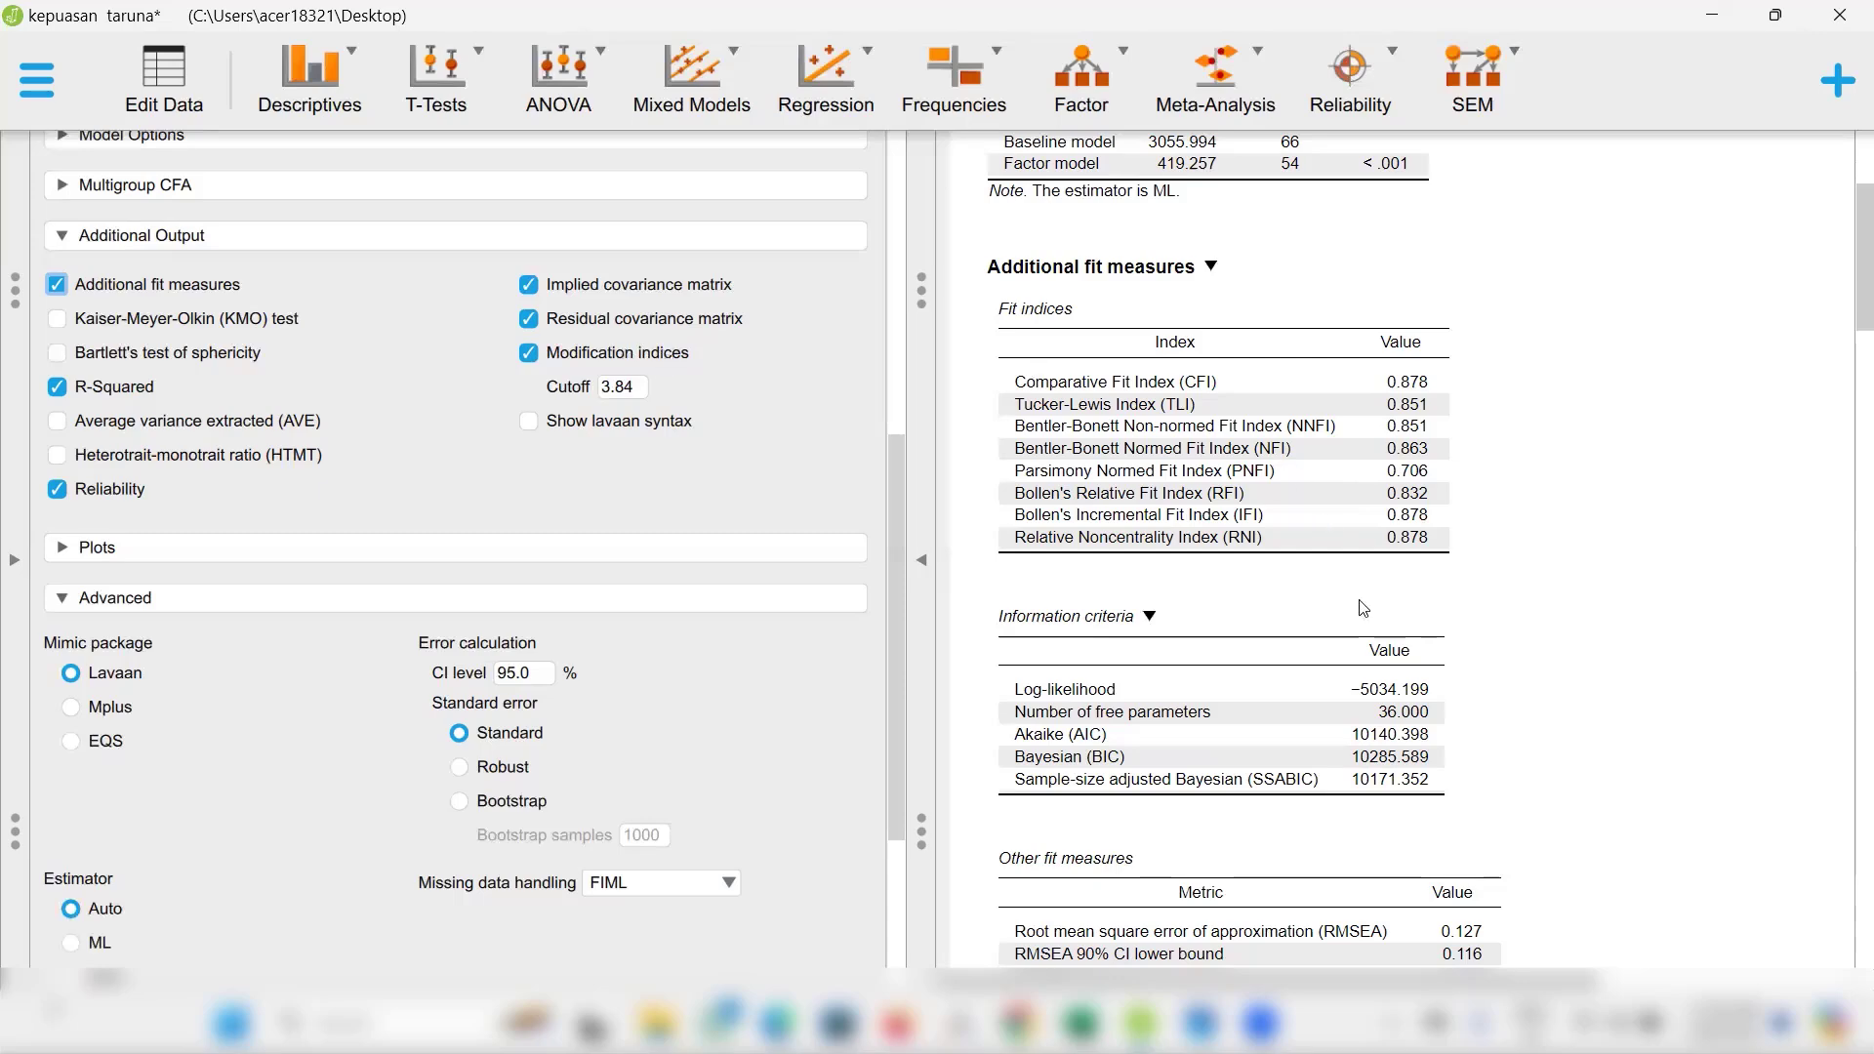
scroll(1364, 608, down, 7)
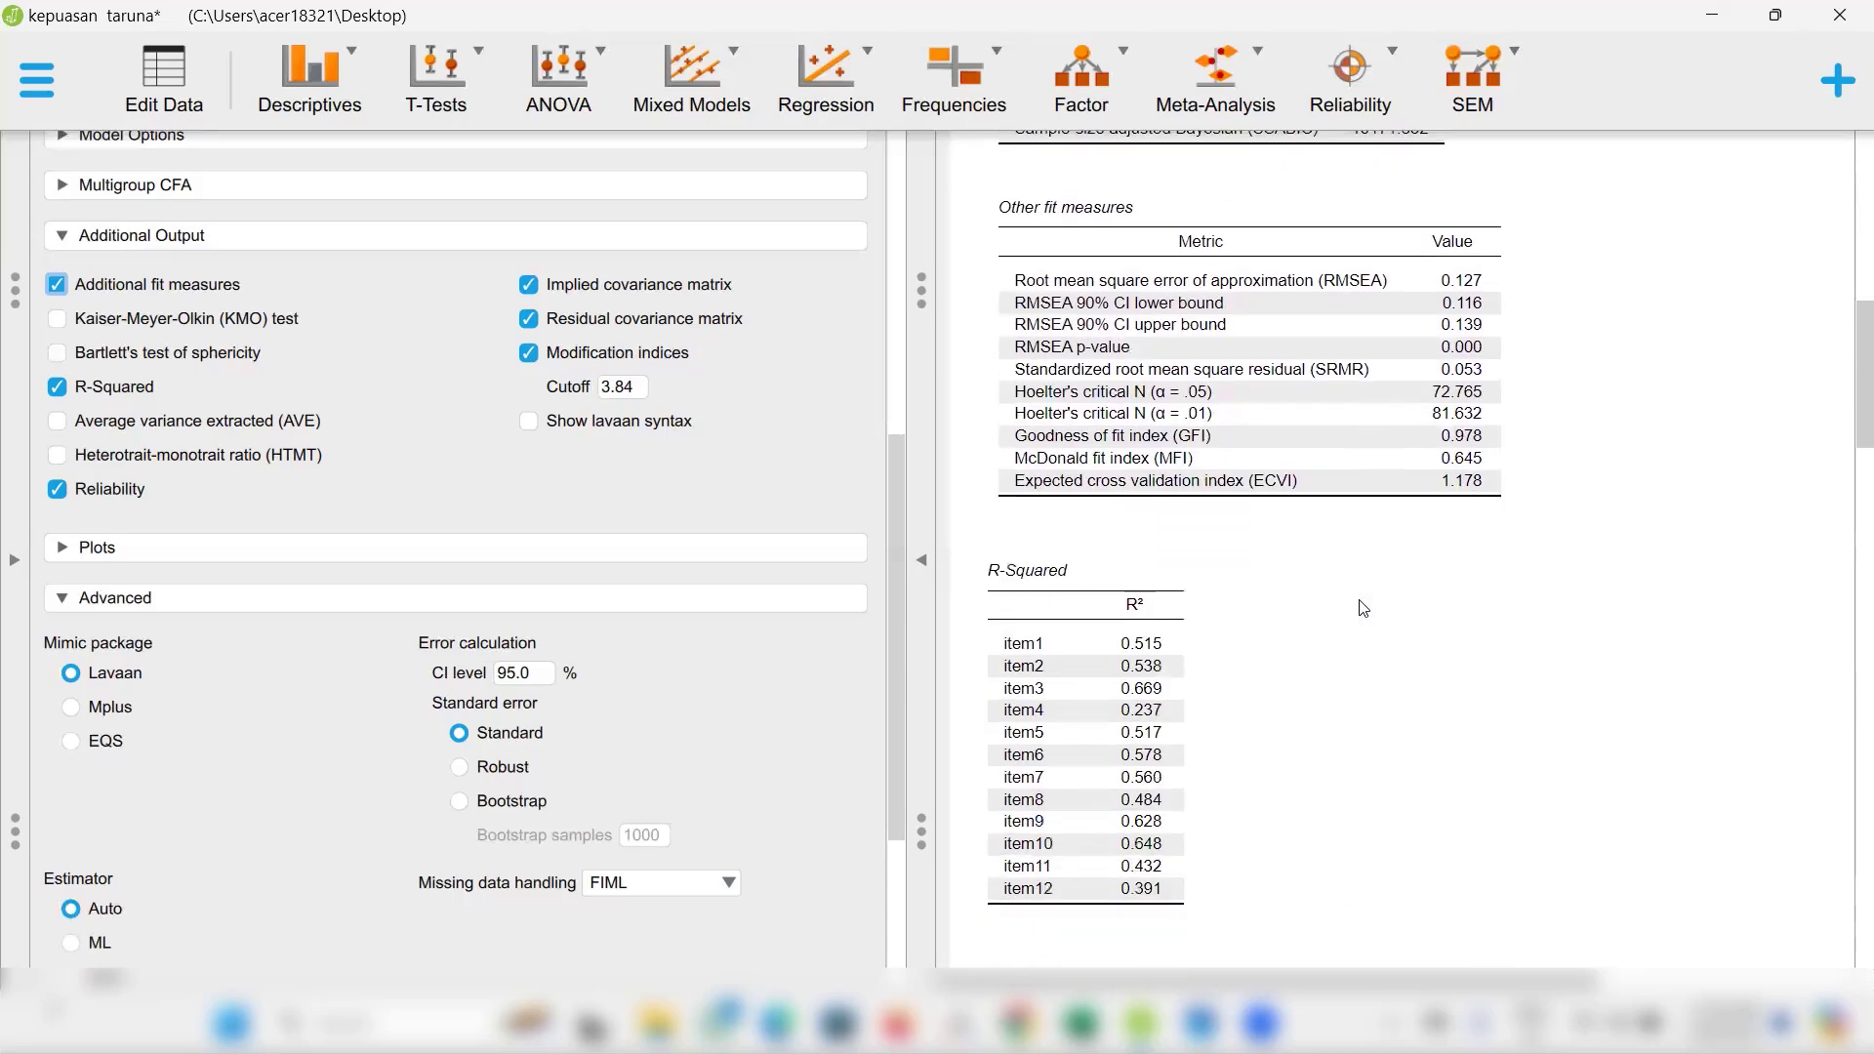
scroll(1364, 609, down, 3)
scroll(1364, 608, up, 3)
scroll(1364, 608, down, 2)
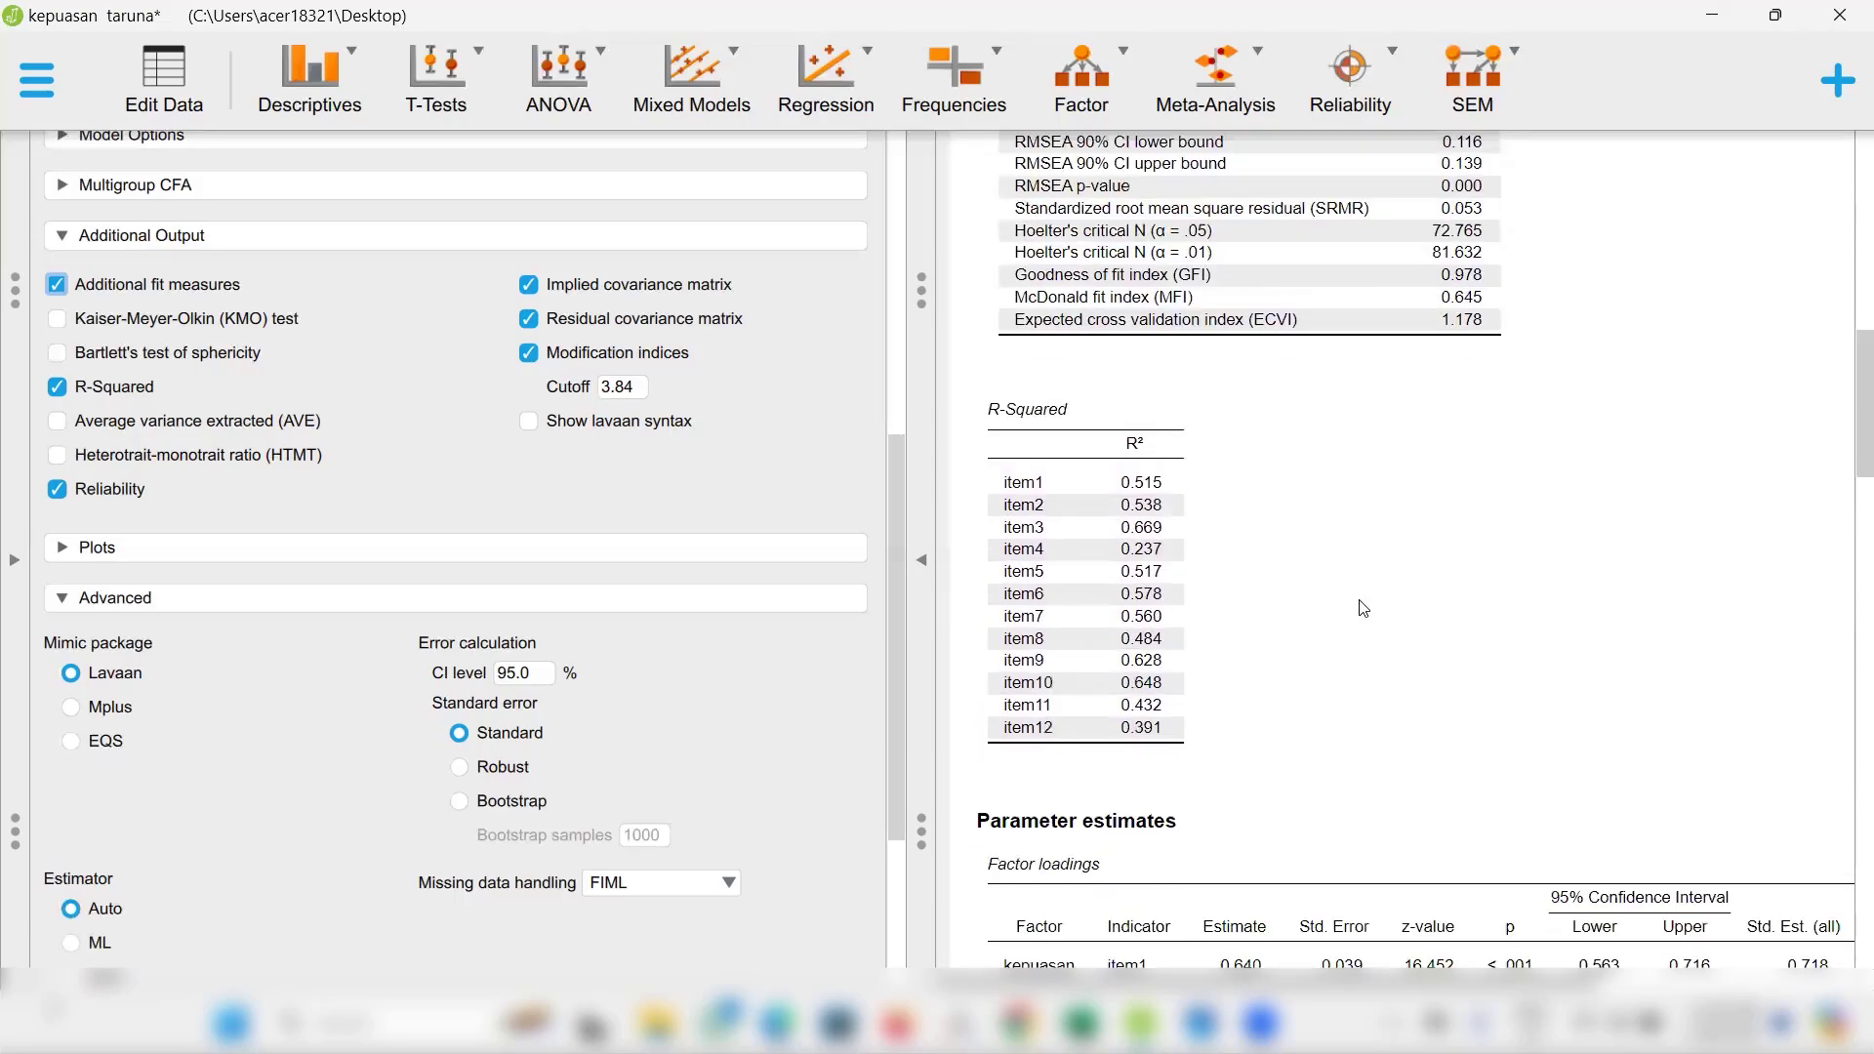
scroll(1364, 608, down, 10)
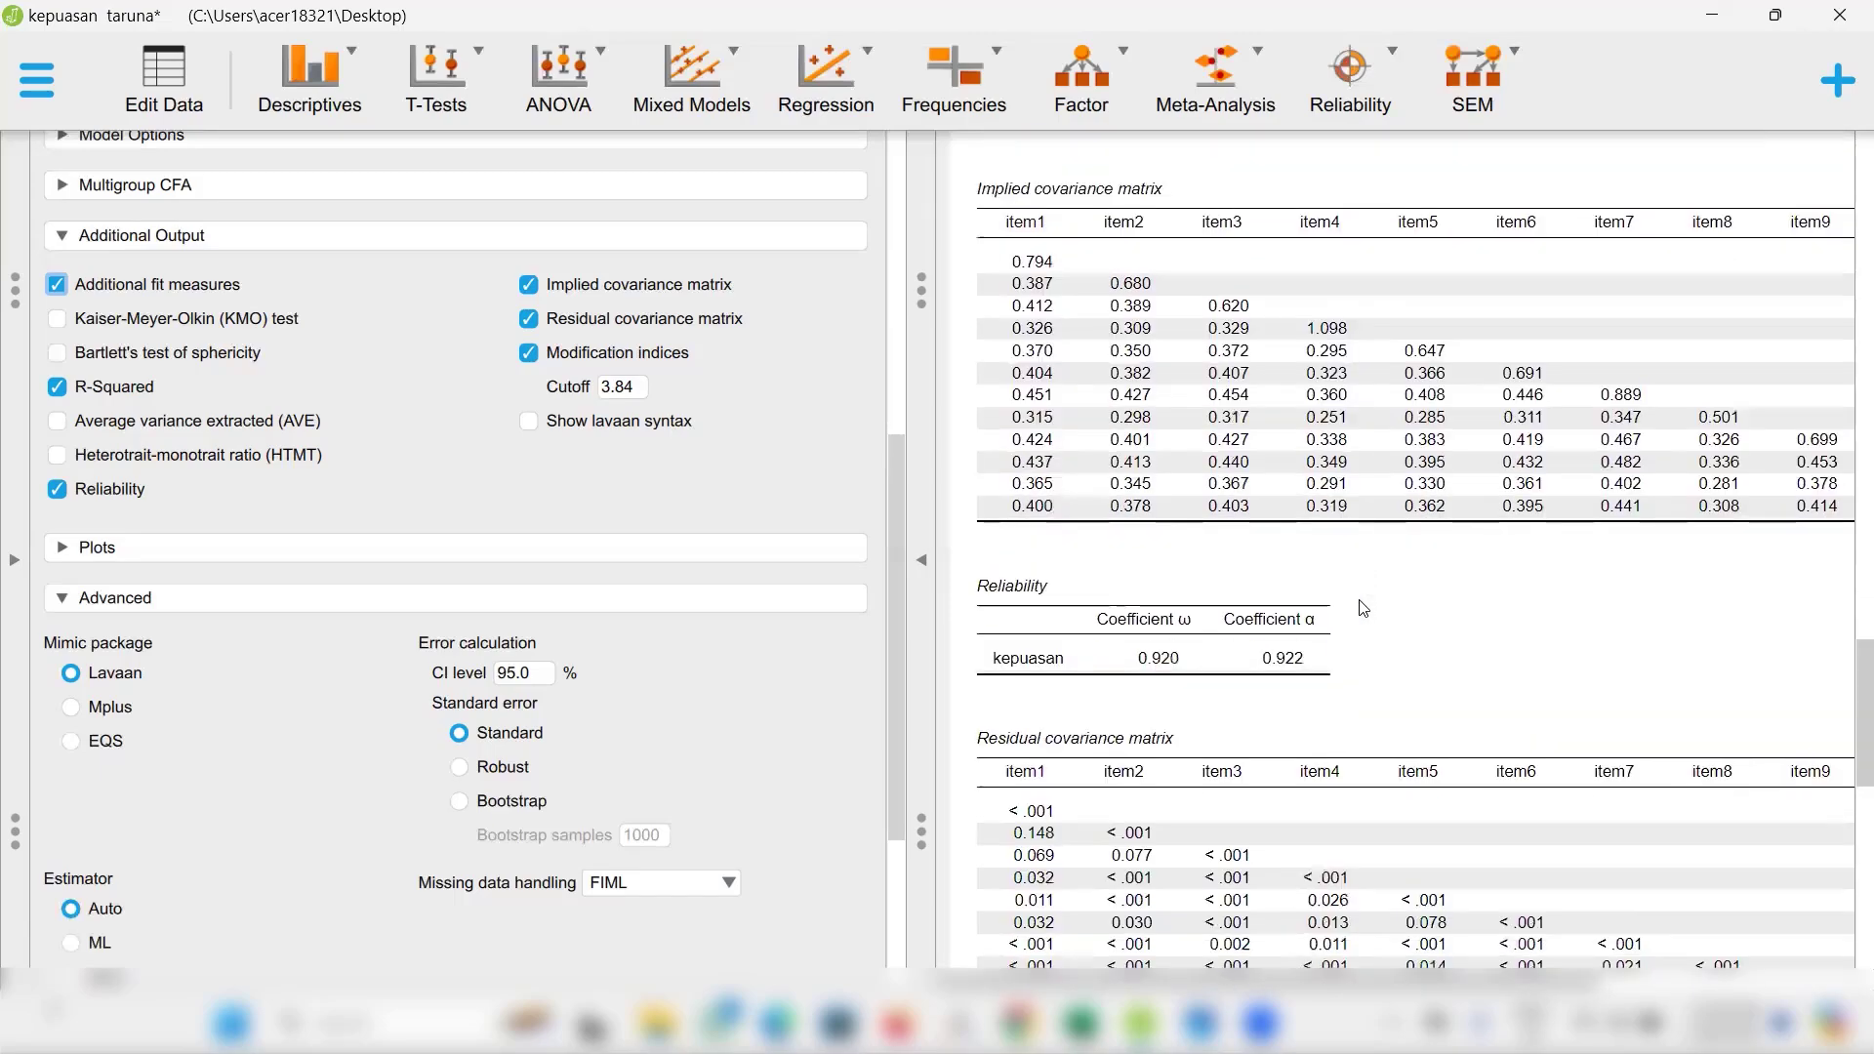
scroll(1364, 608, down, 9)
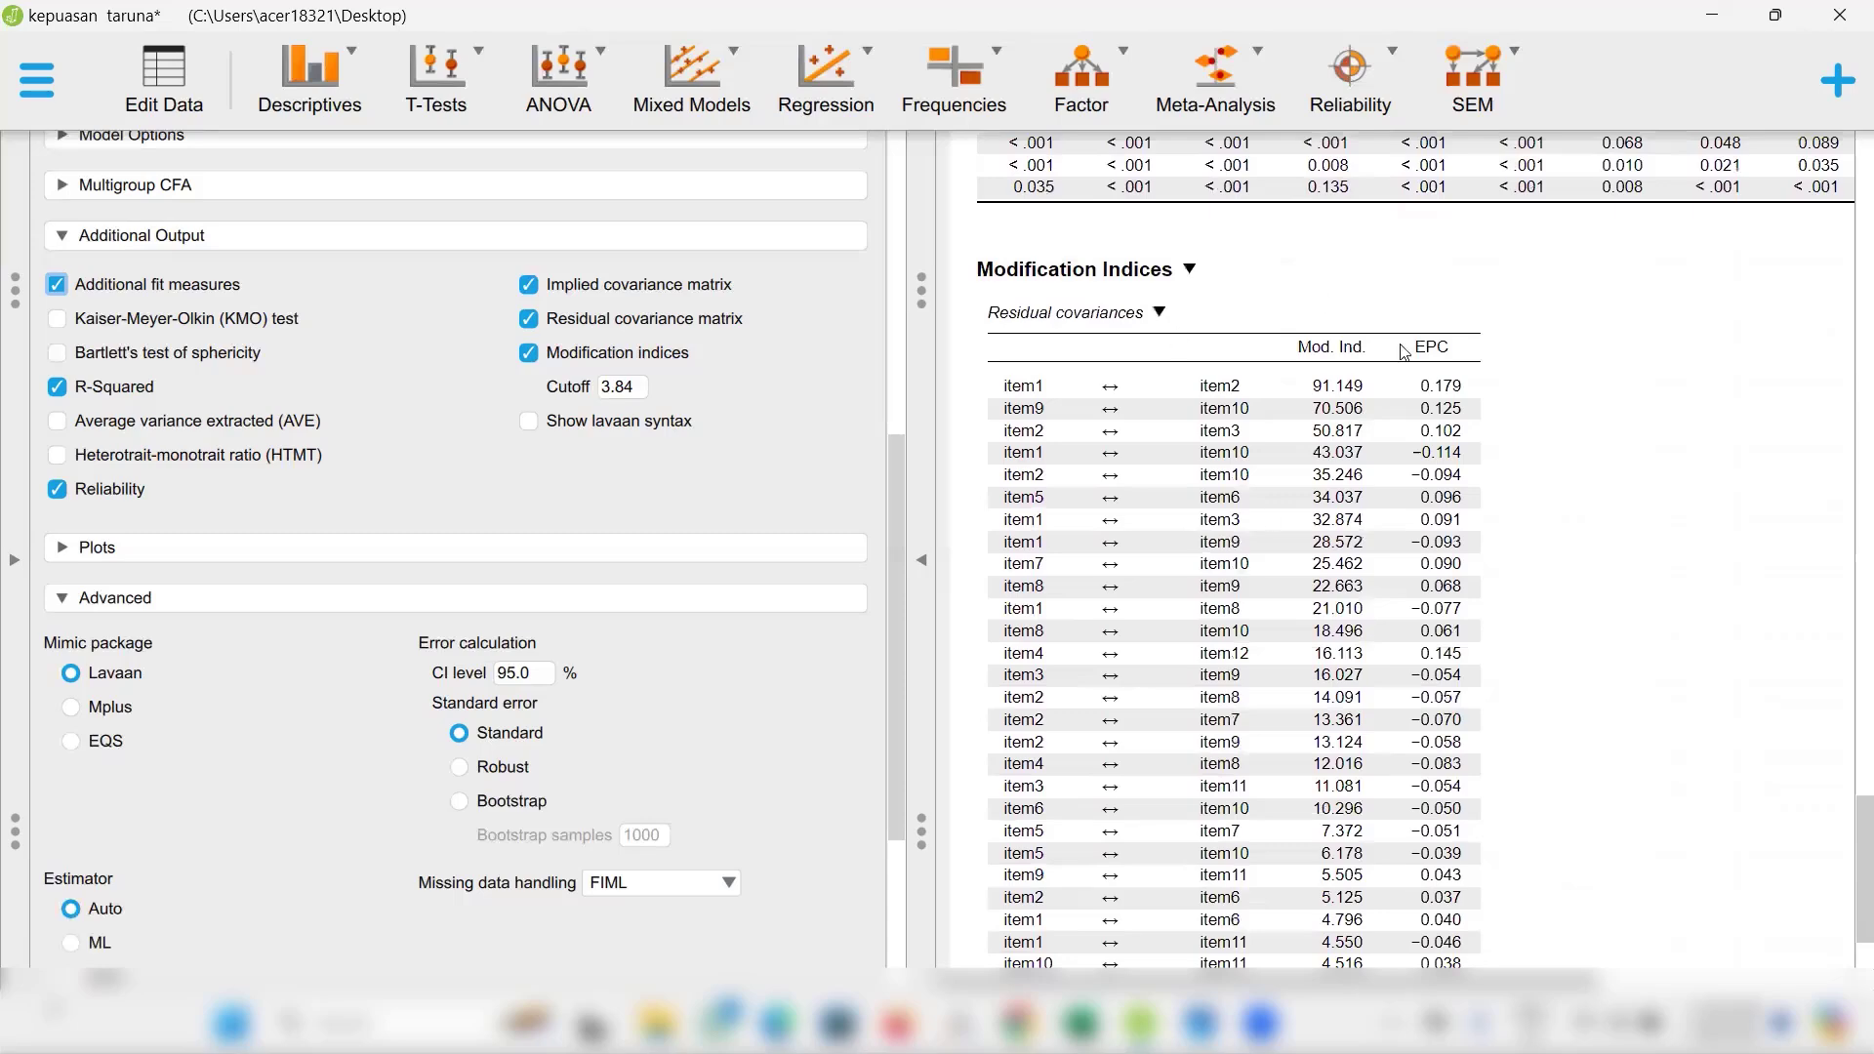
scroll(1318, 508, down, 3)
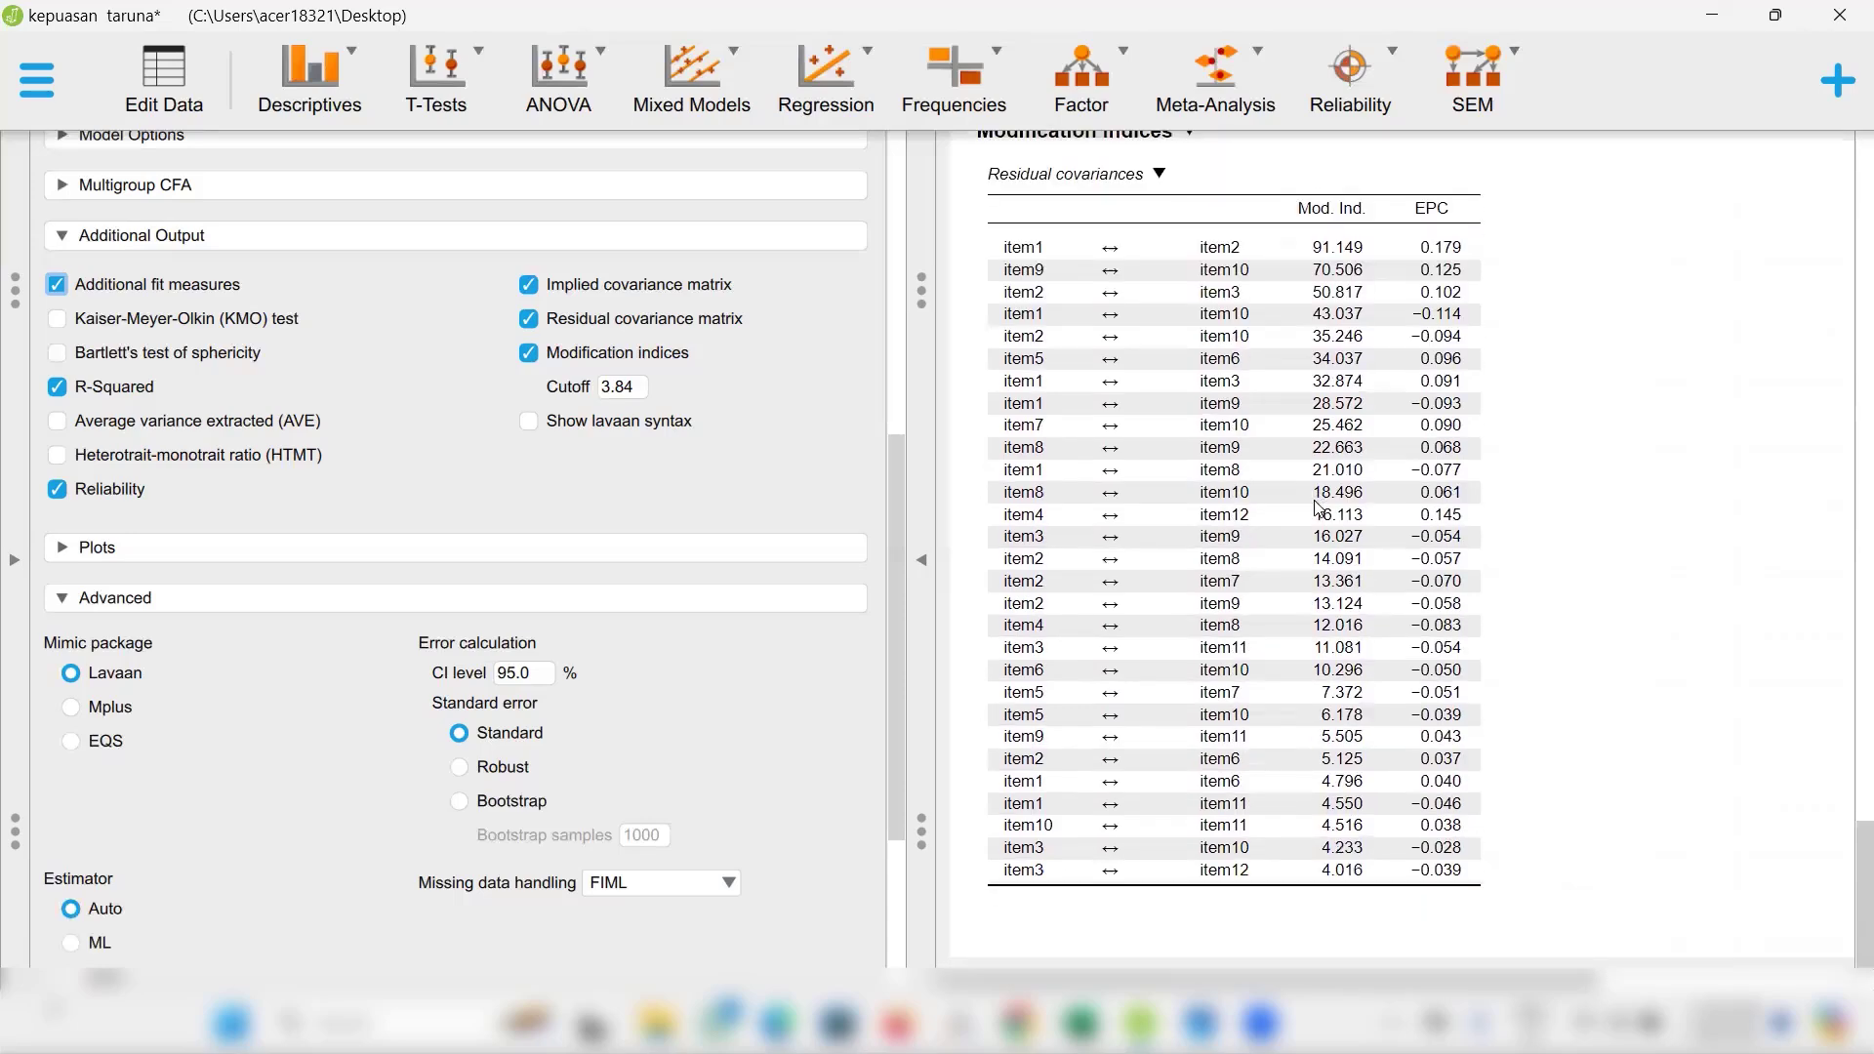
scroll(1318, 508, up, 2)
Add a model plot of the kepuasan factor and its twelve items to the results and view it.
scroll(256, 791, down, 4)
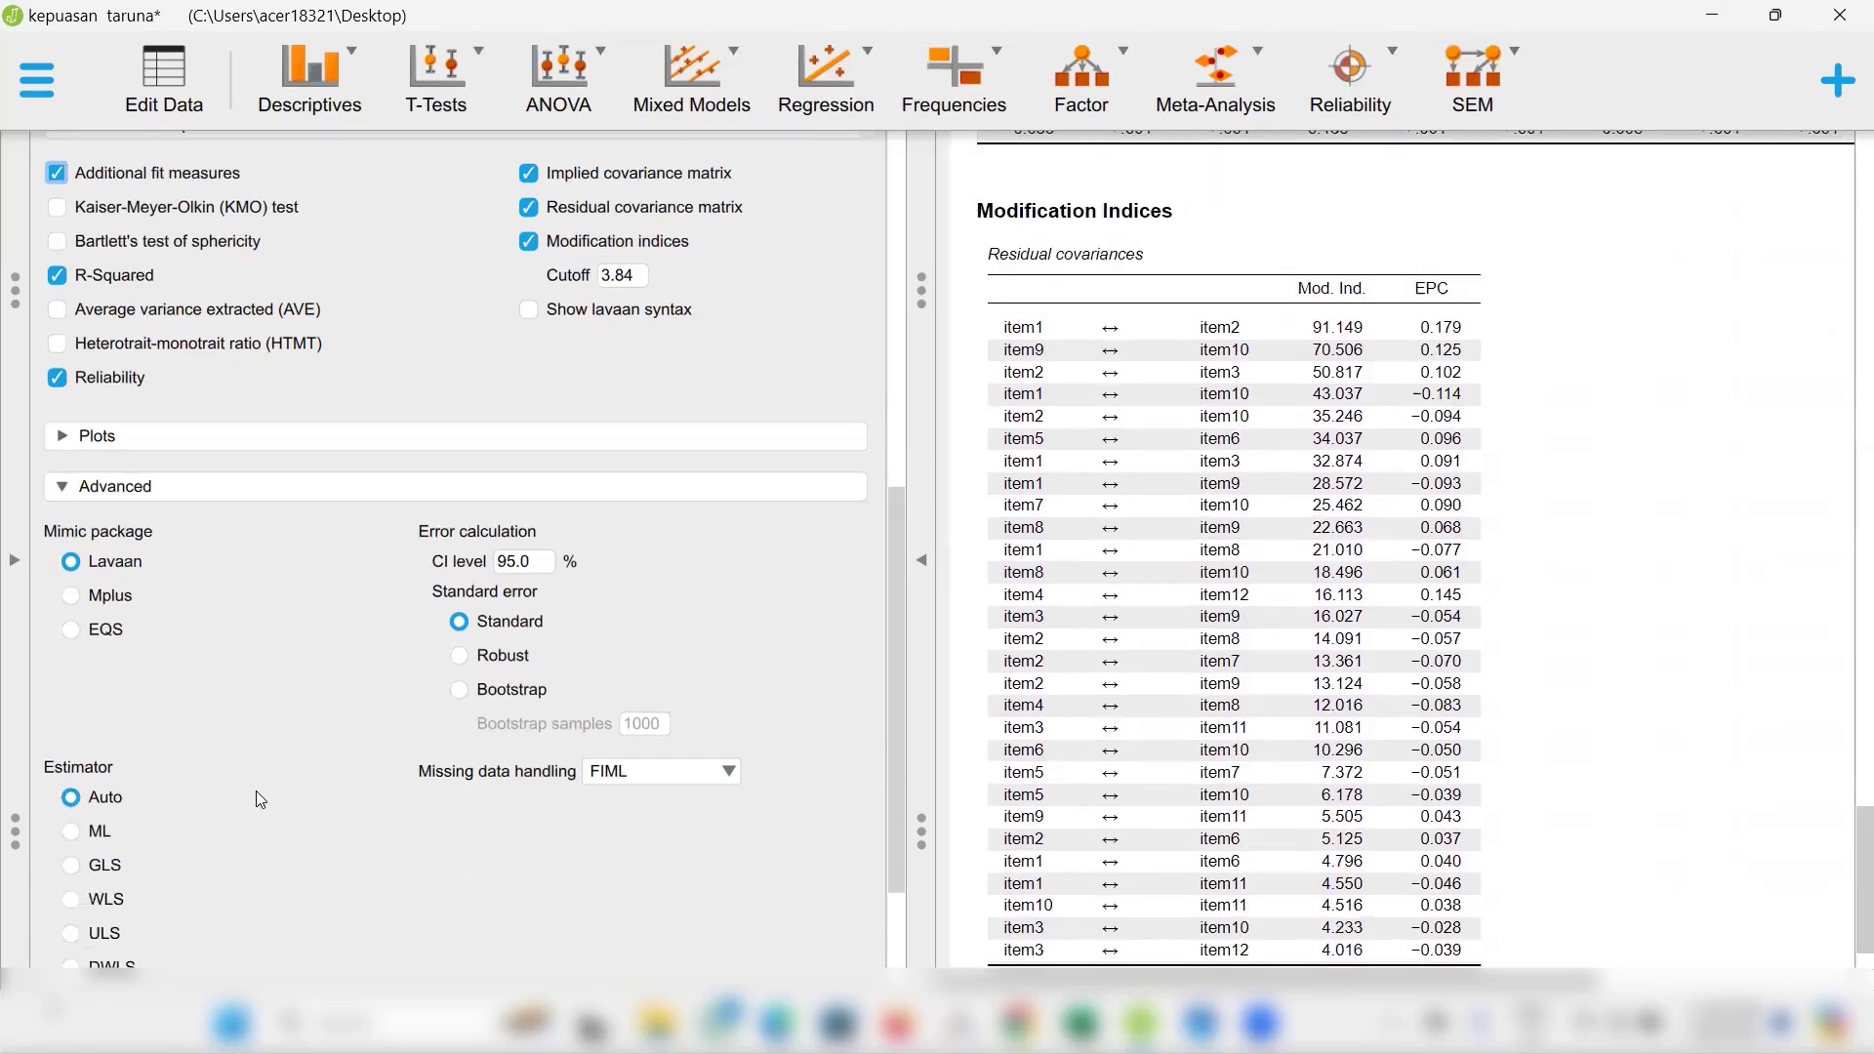
scroll(256, 791, down, 2)
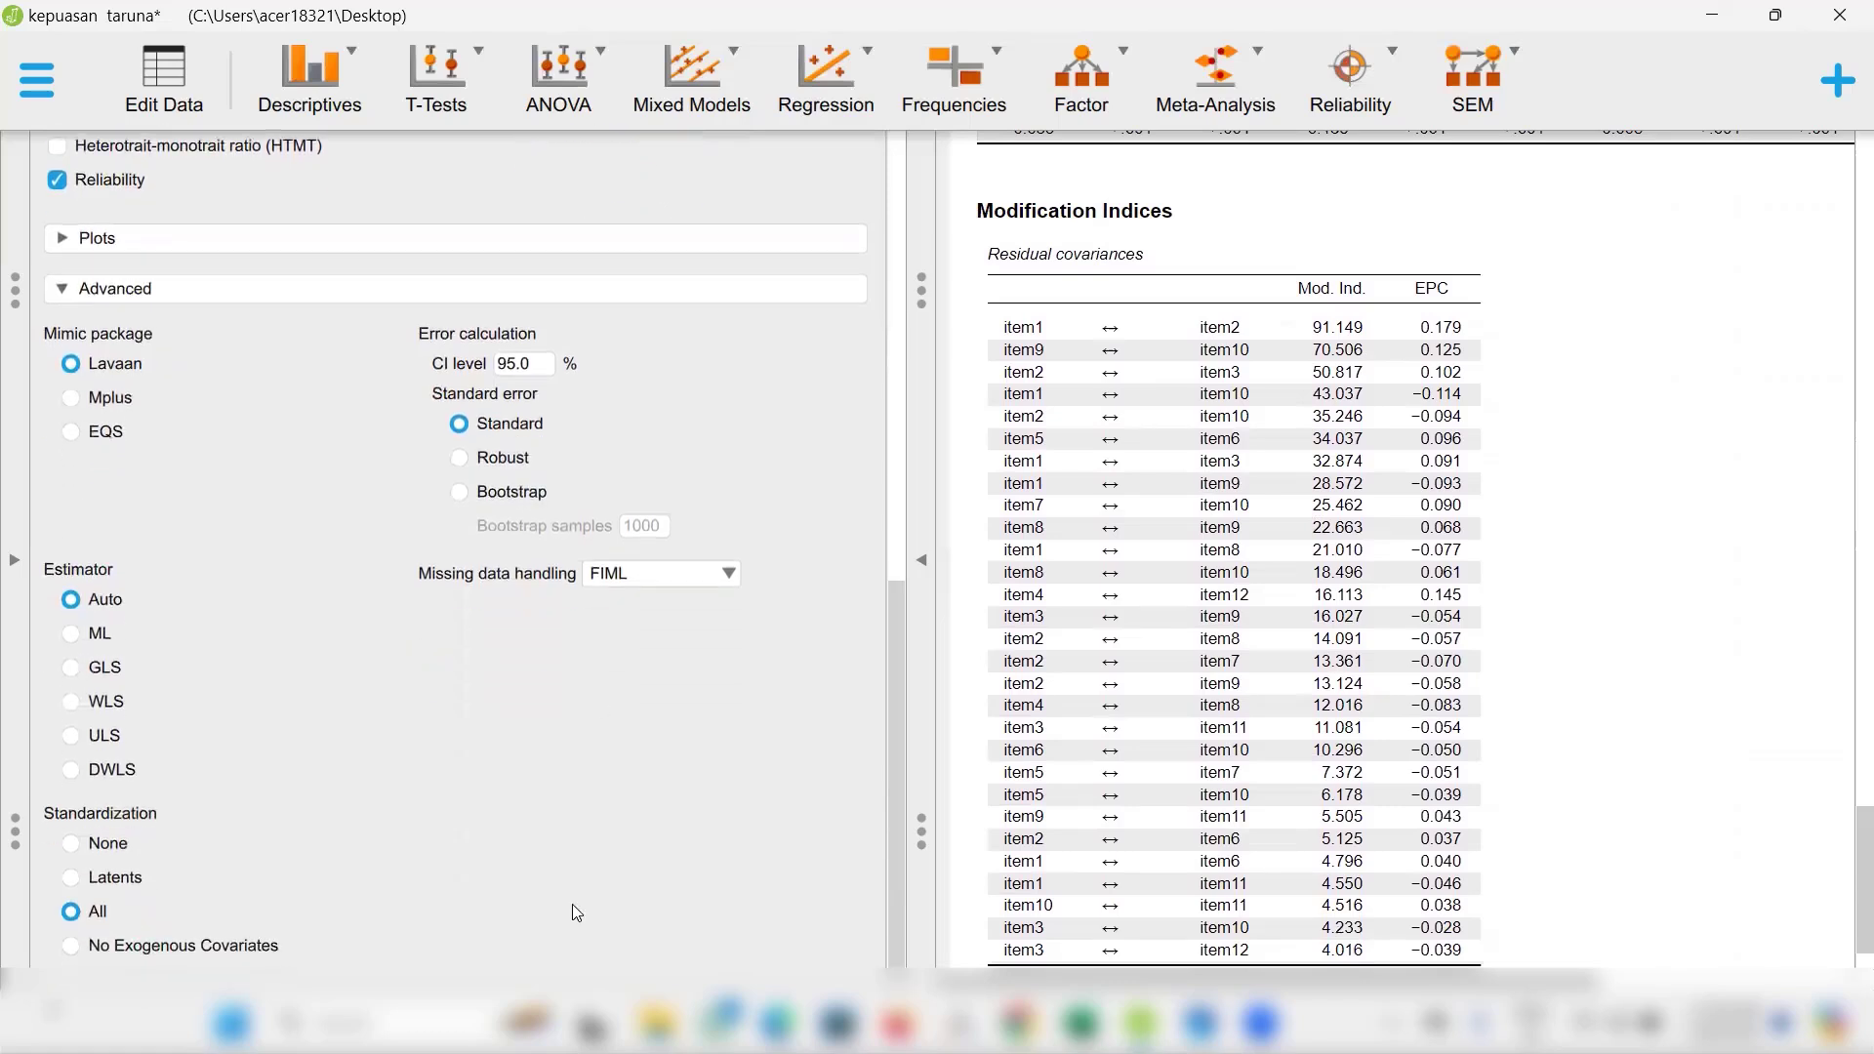
click(64, 239)
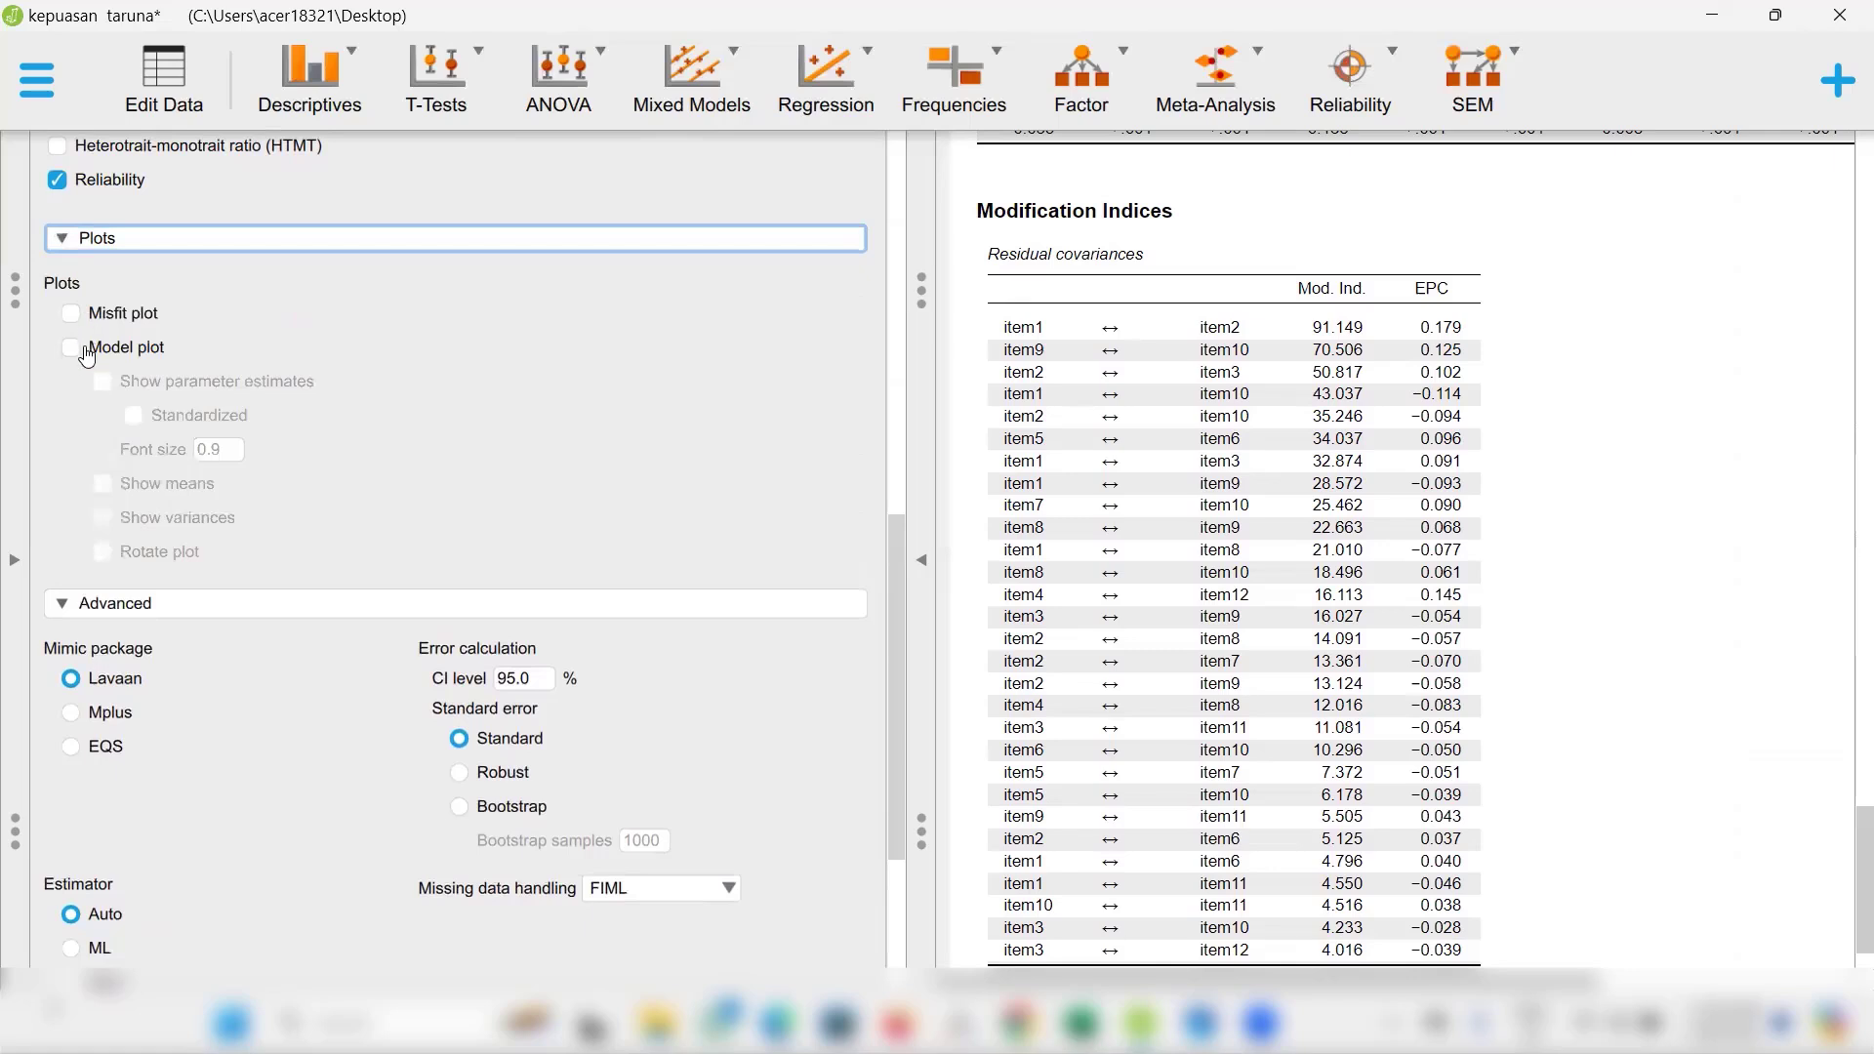
click(73, 349)
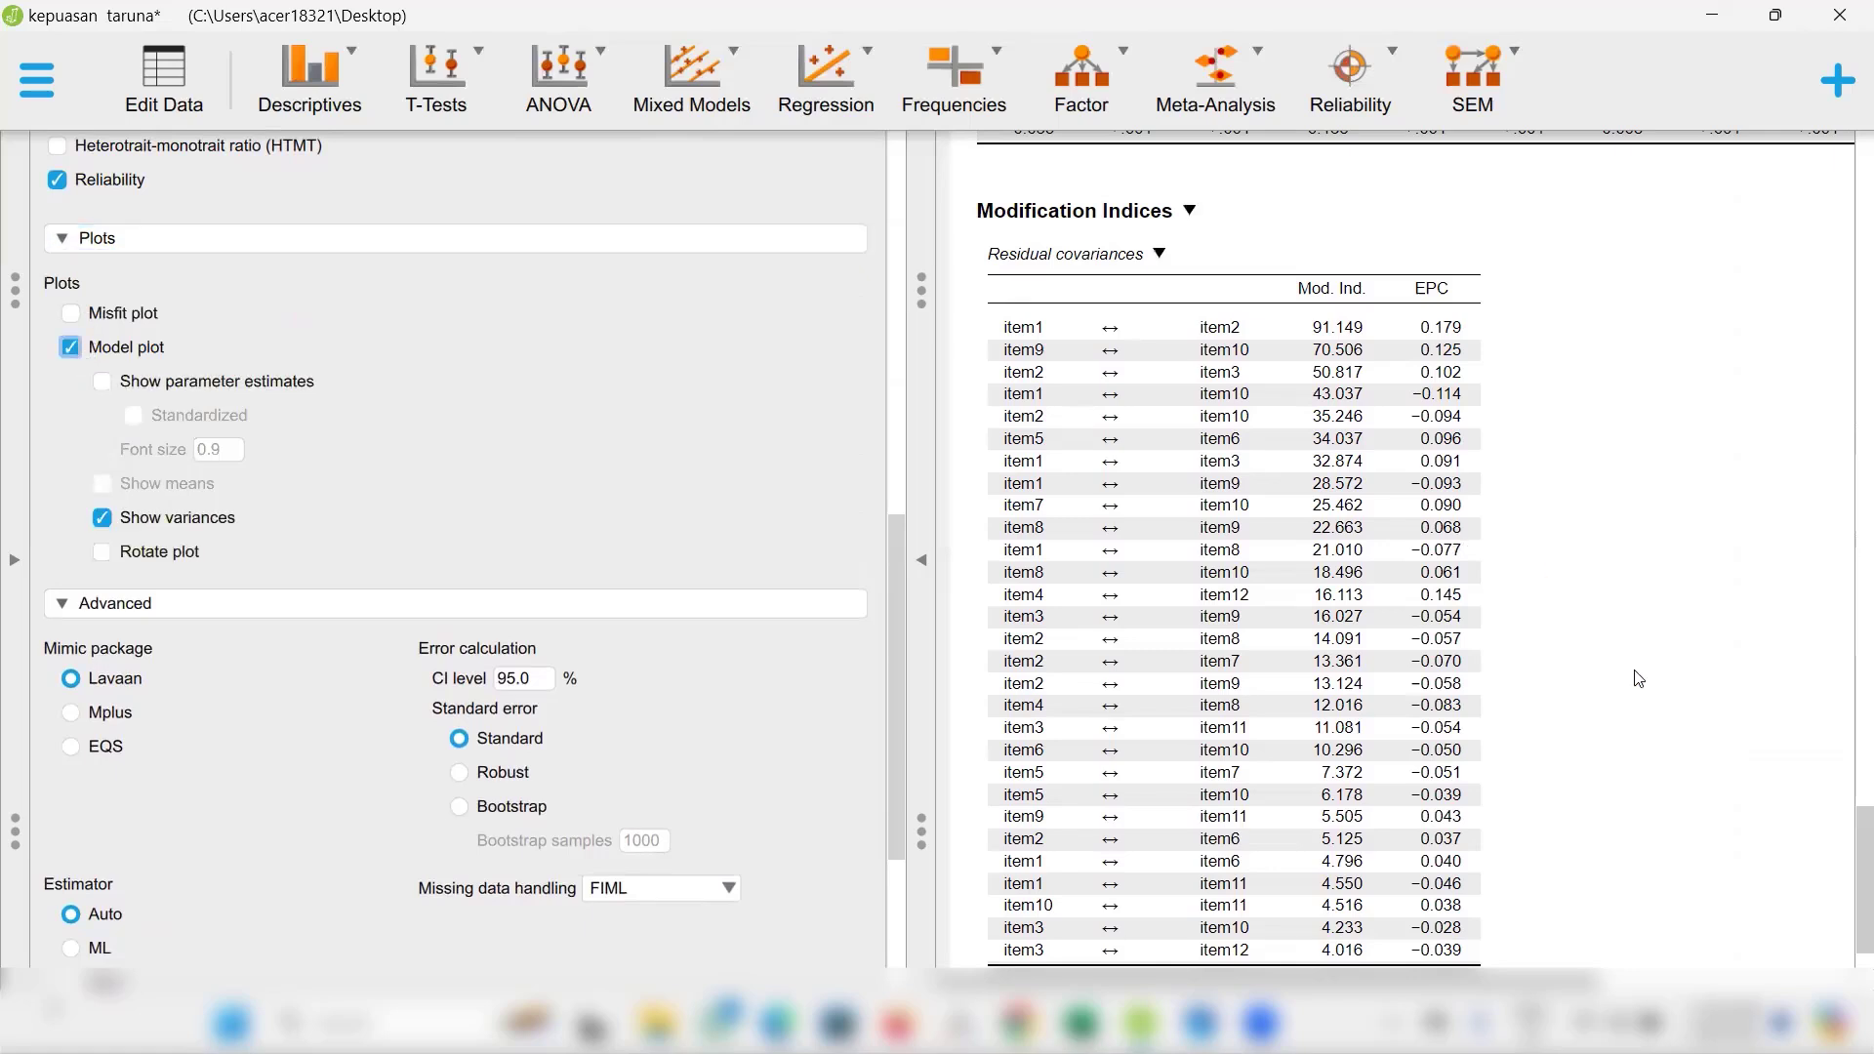
scroll(1640, 679, down, 1)
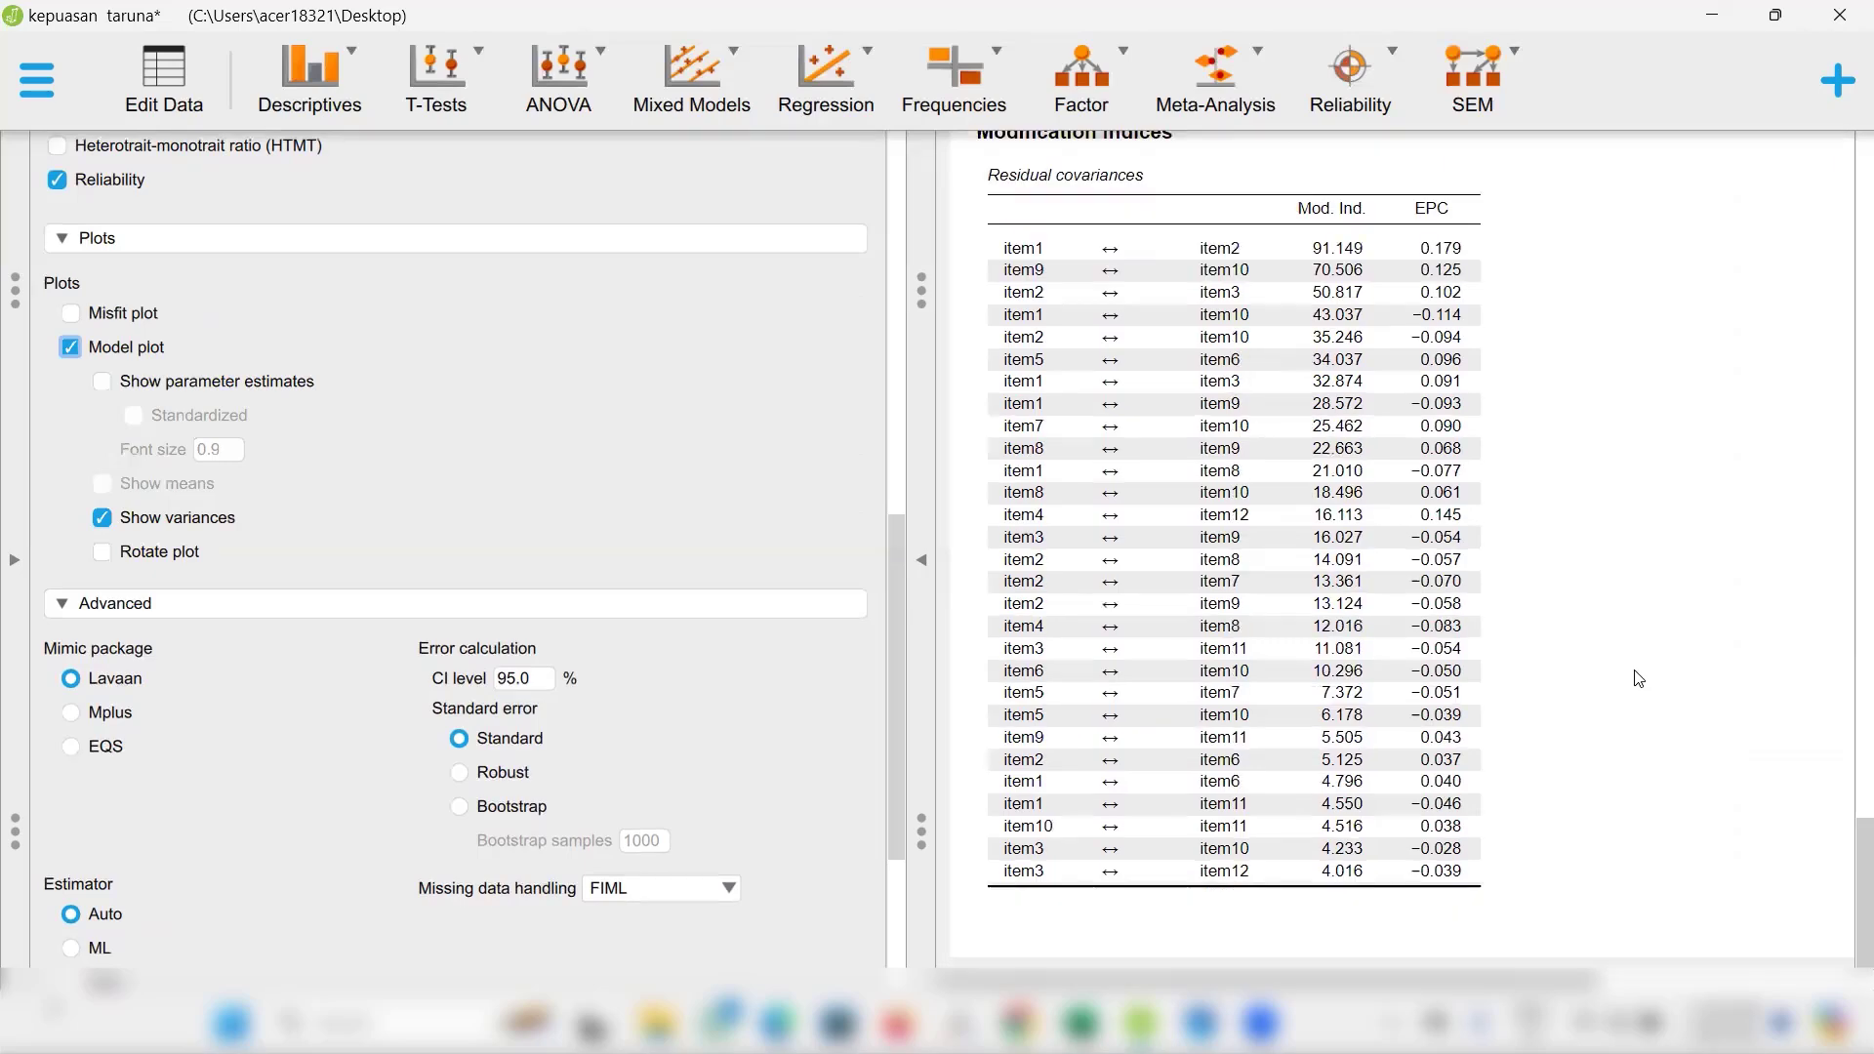
scroll(1639, 678, up, 1)
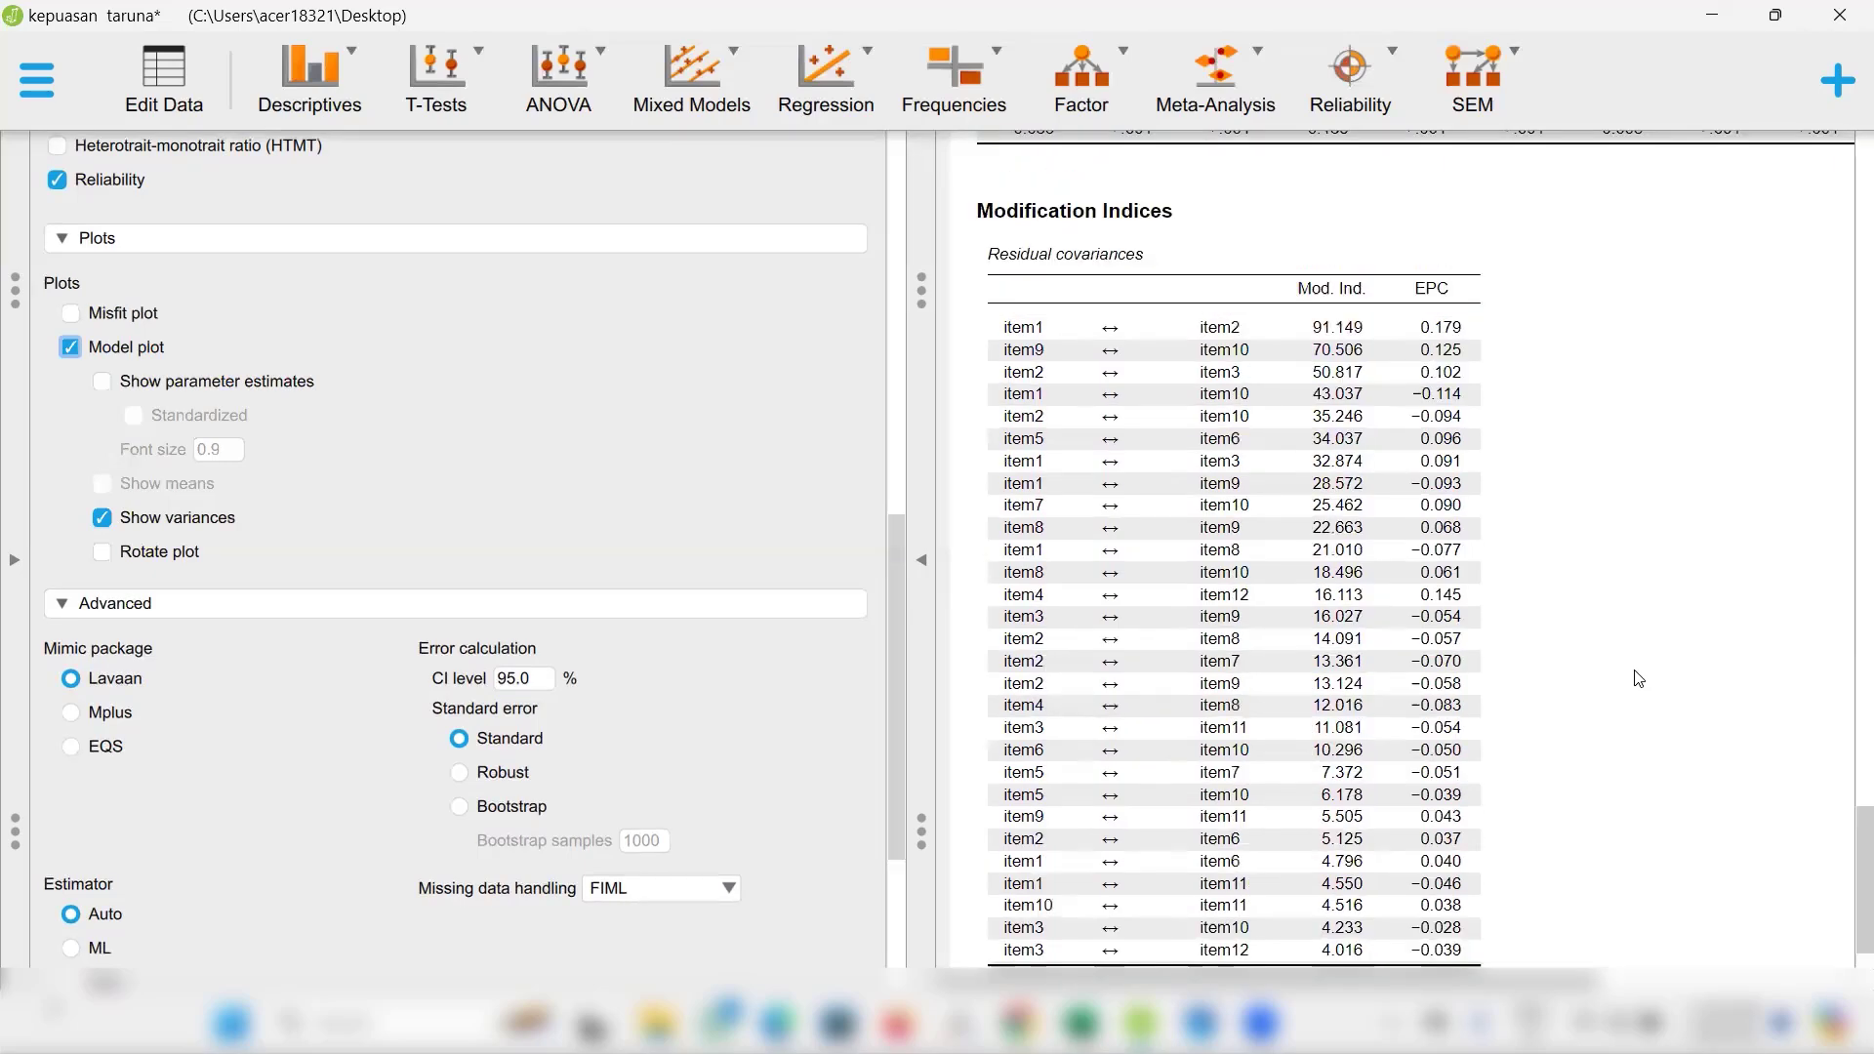
scroll(1640, 679, down, 1)
scroll(1640, 679, up, 1)
scroll(1640, 679, down, 1)
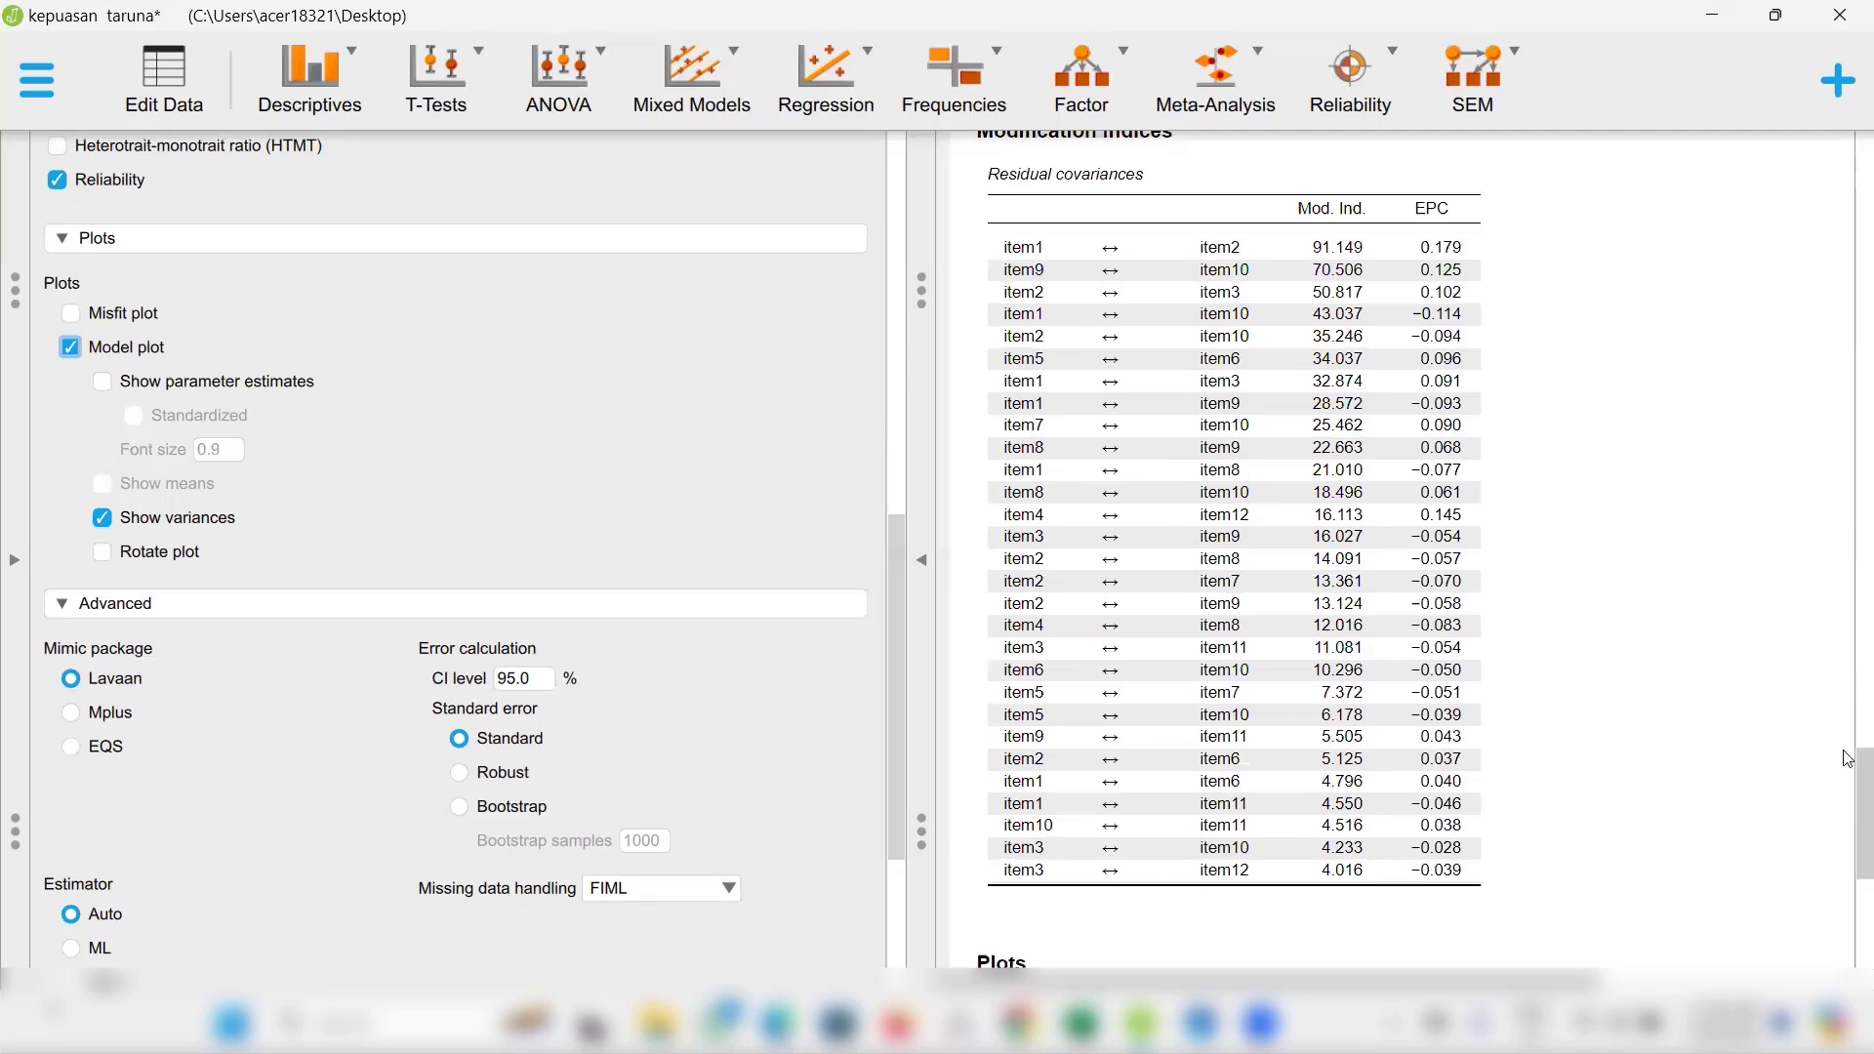
scroll(1616, 650, down, 5)
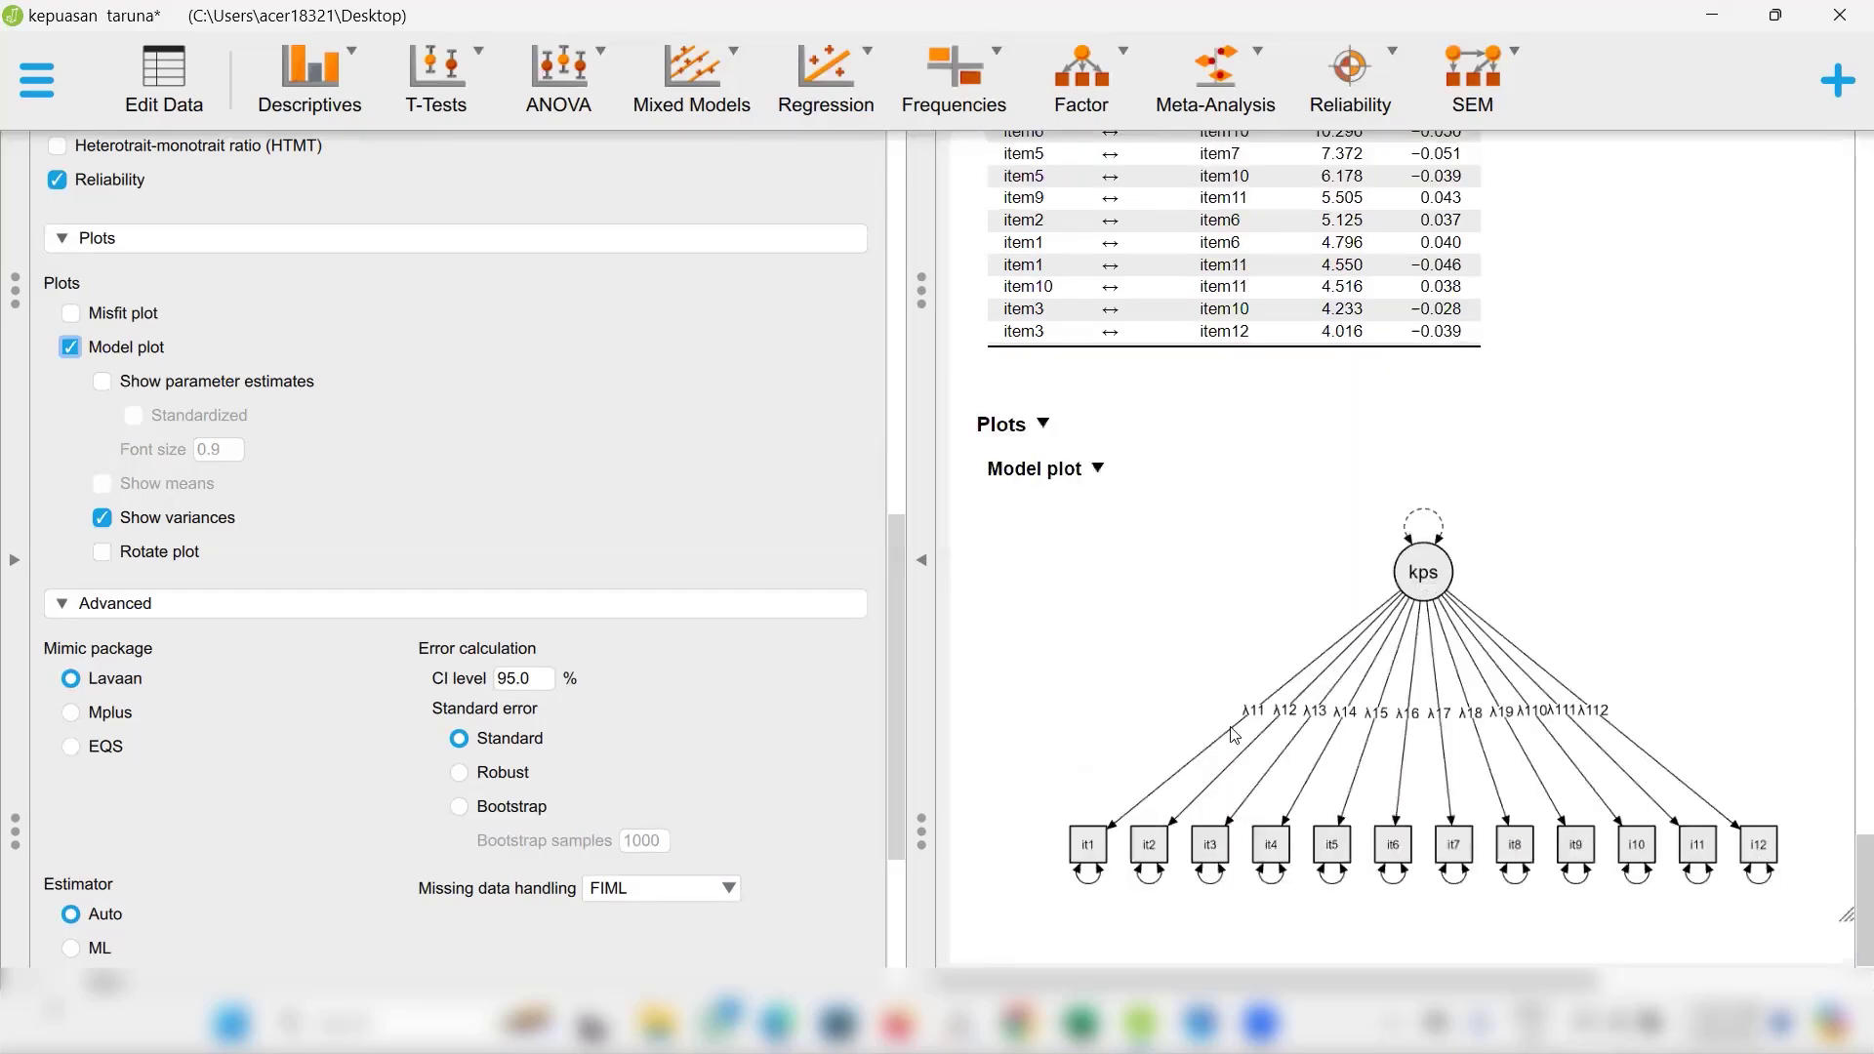
Review the chi-square test and fit measures at the start of the results against the modification indices for the residual covariances.
scroll(1234, 732, up, 12)
scroll(1234, 734, up, 15)
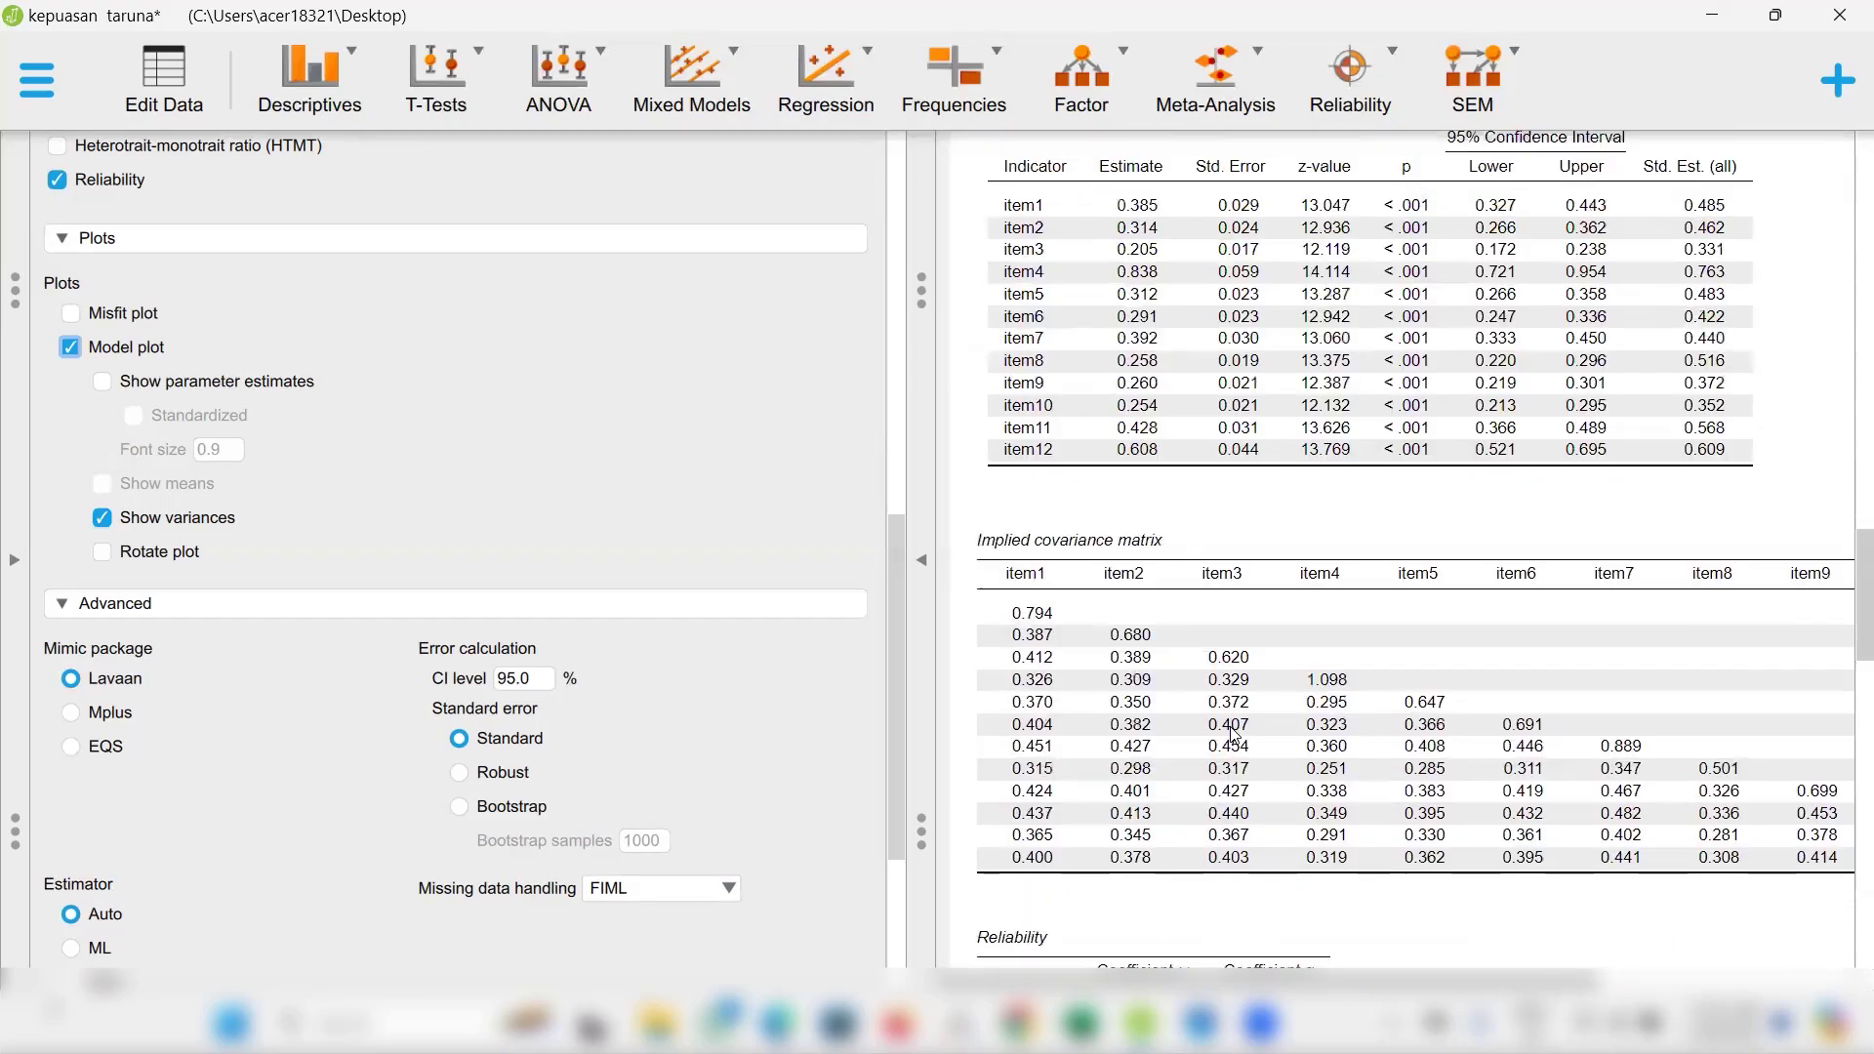
scroll(1234, 735, up, 5)
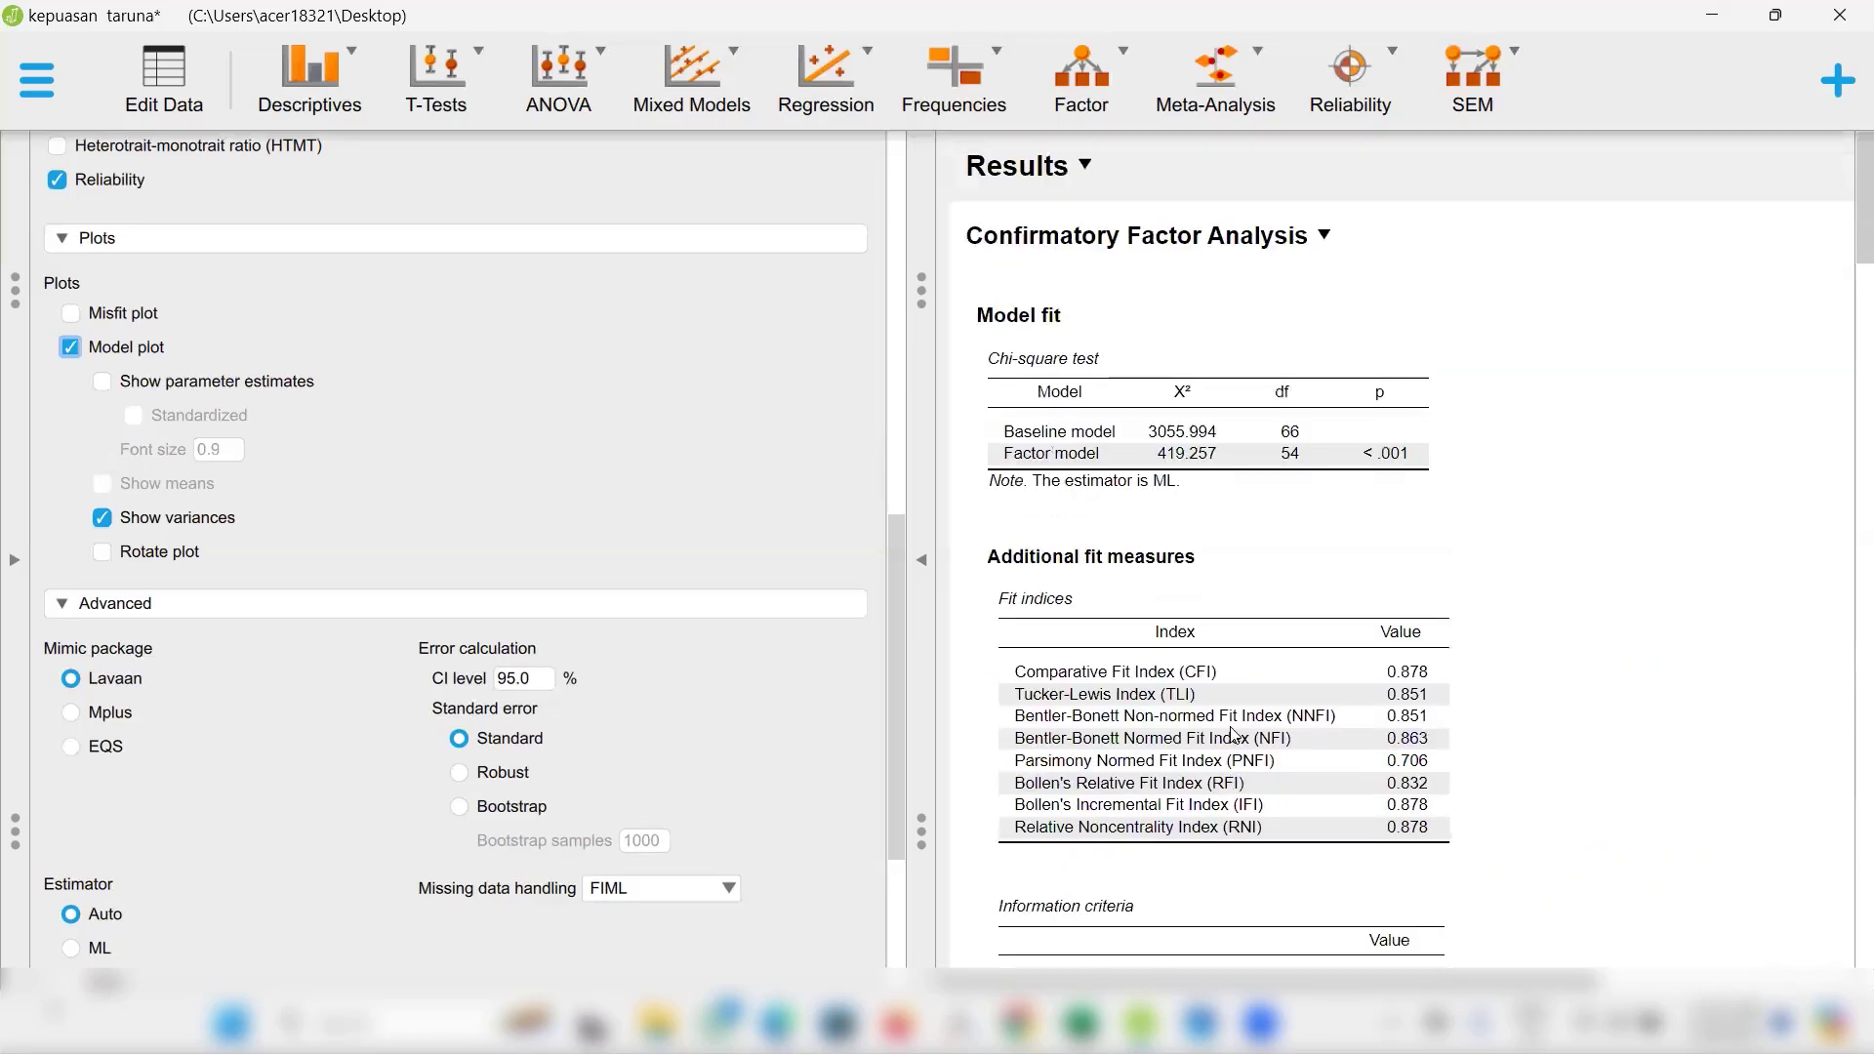
scroll(1235, 586, down, 2)
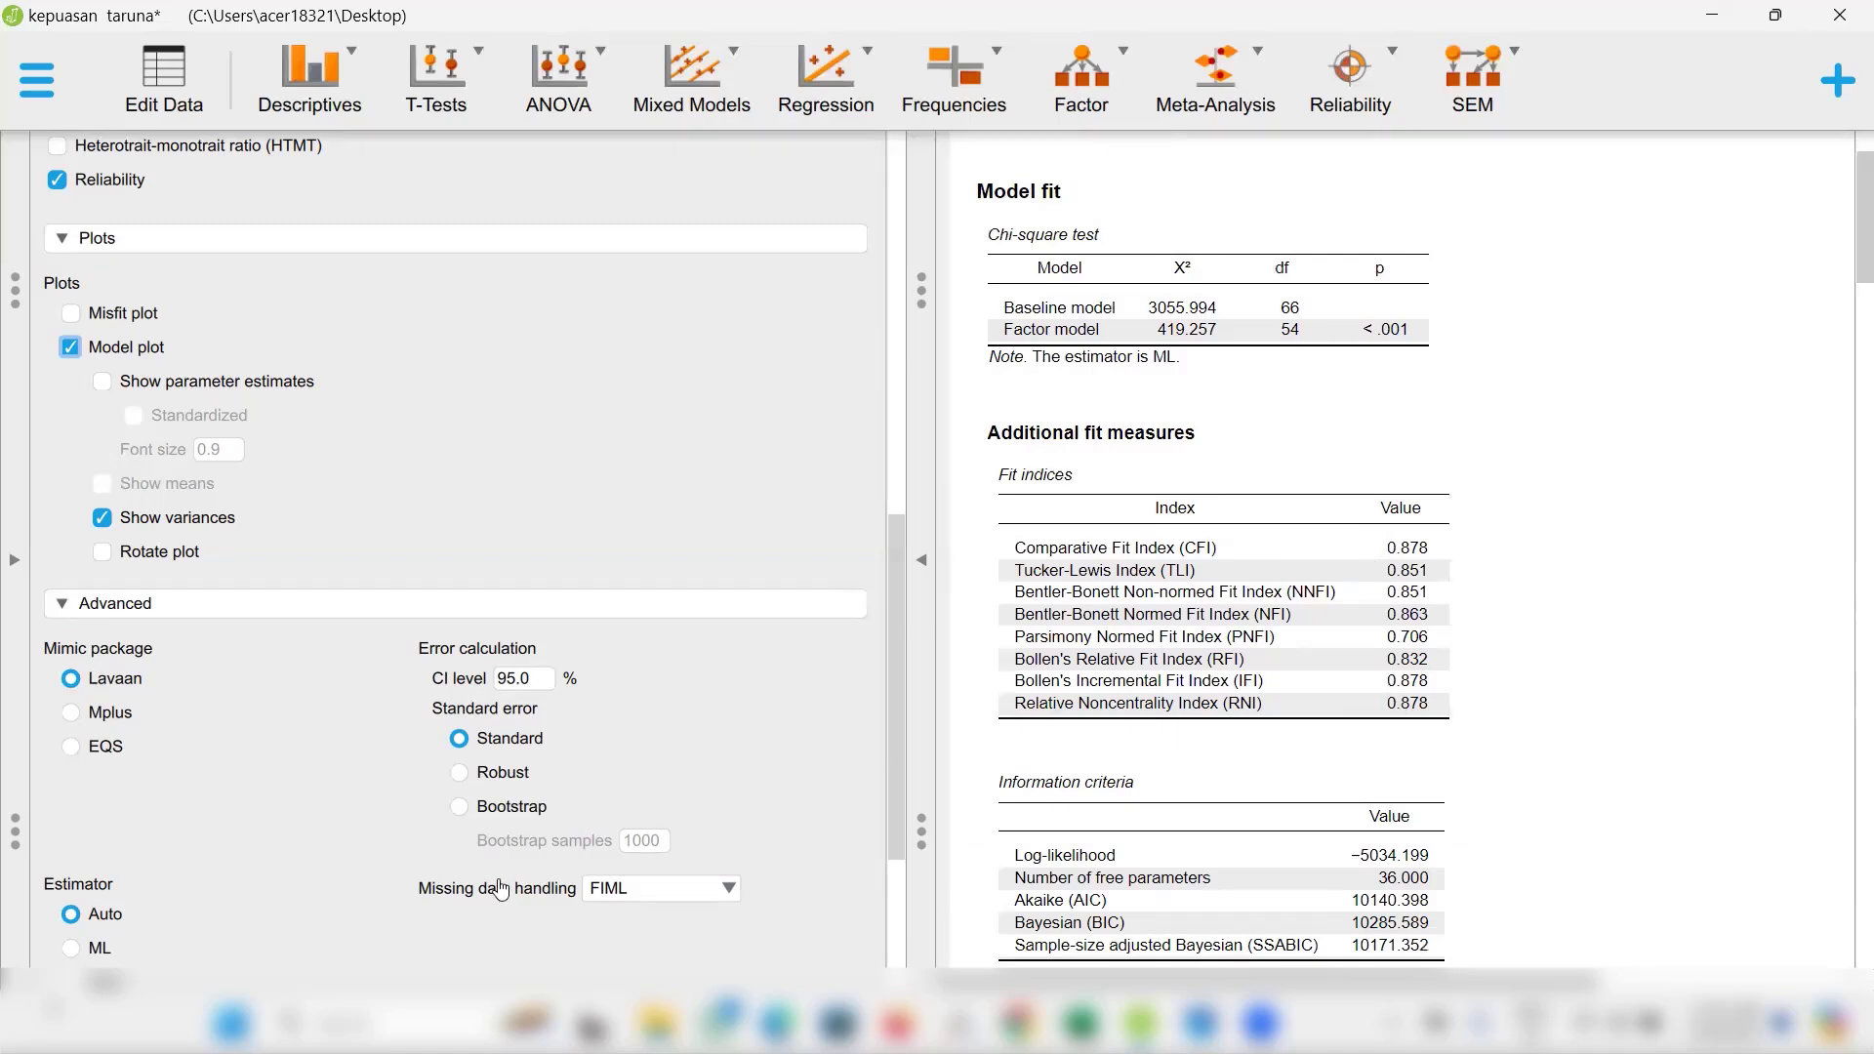
scroll(556, 625, up, 5)
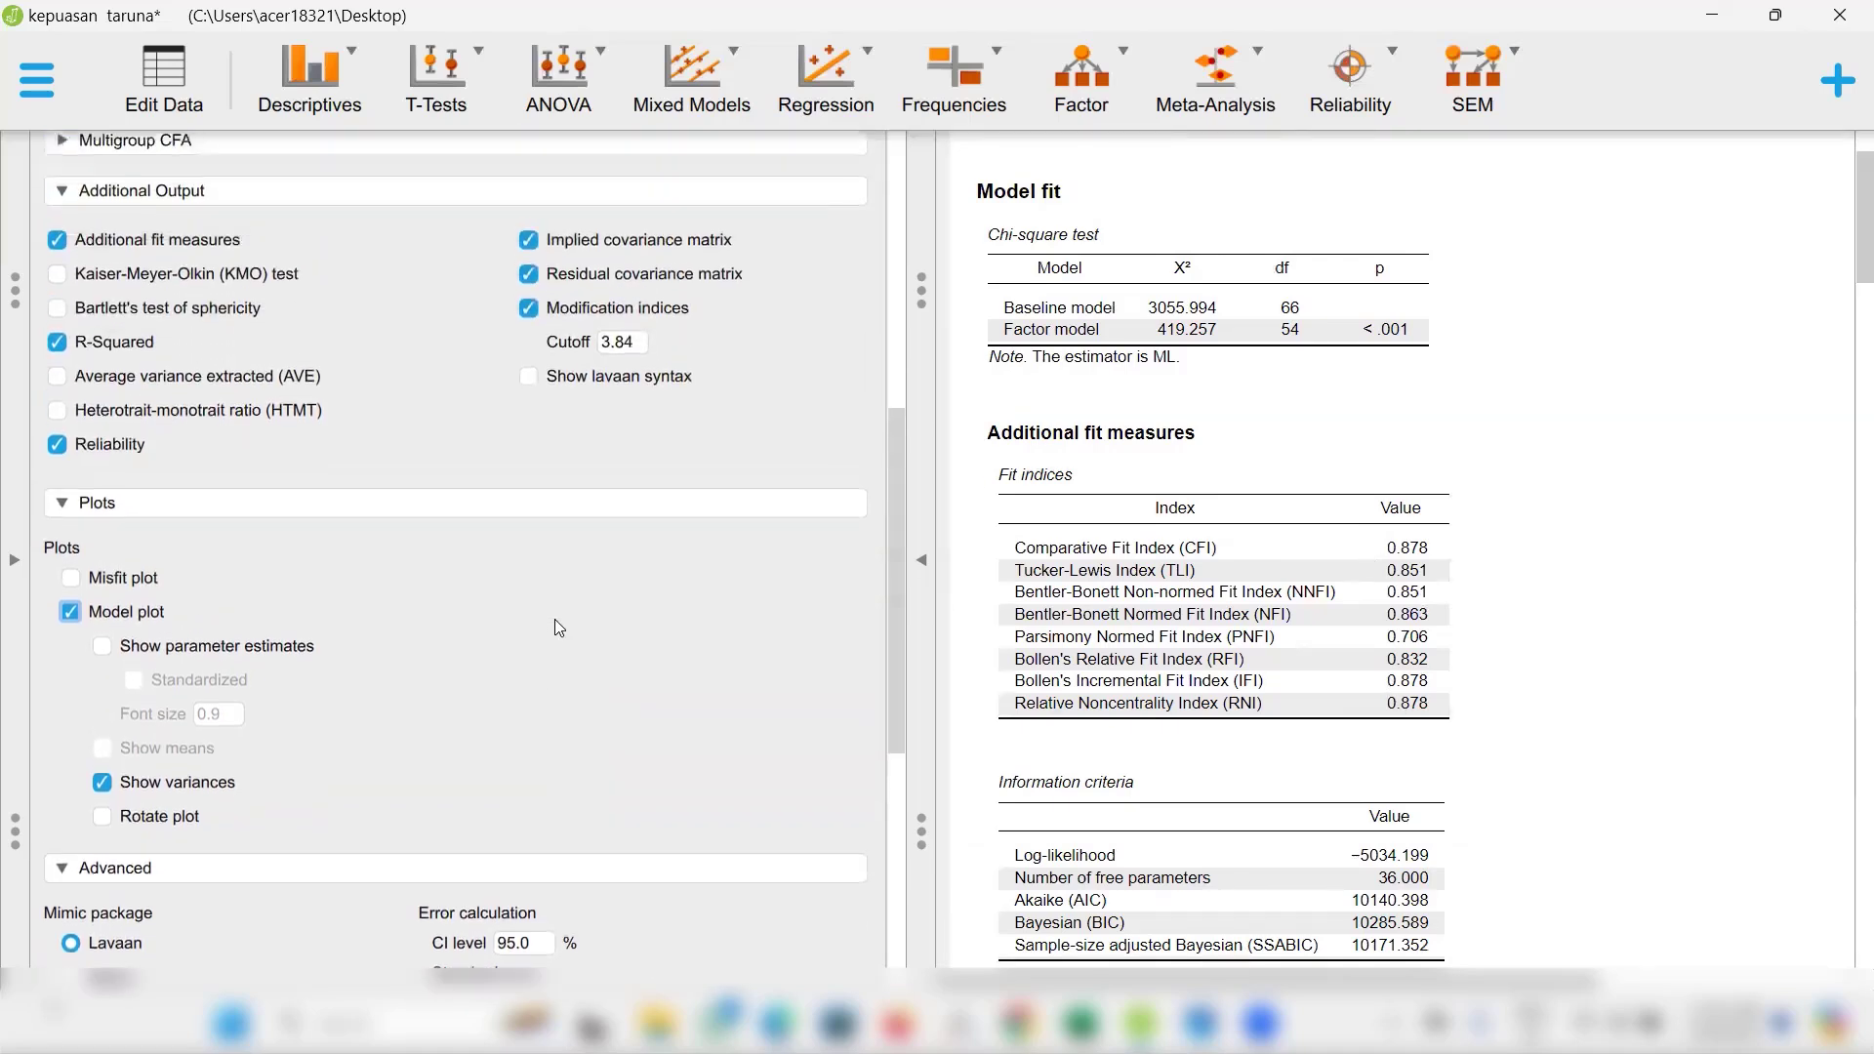
scroll(558, 627, up, 1)
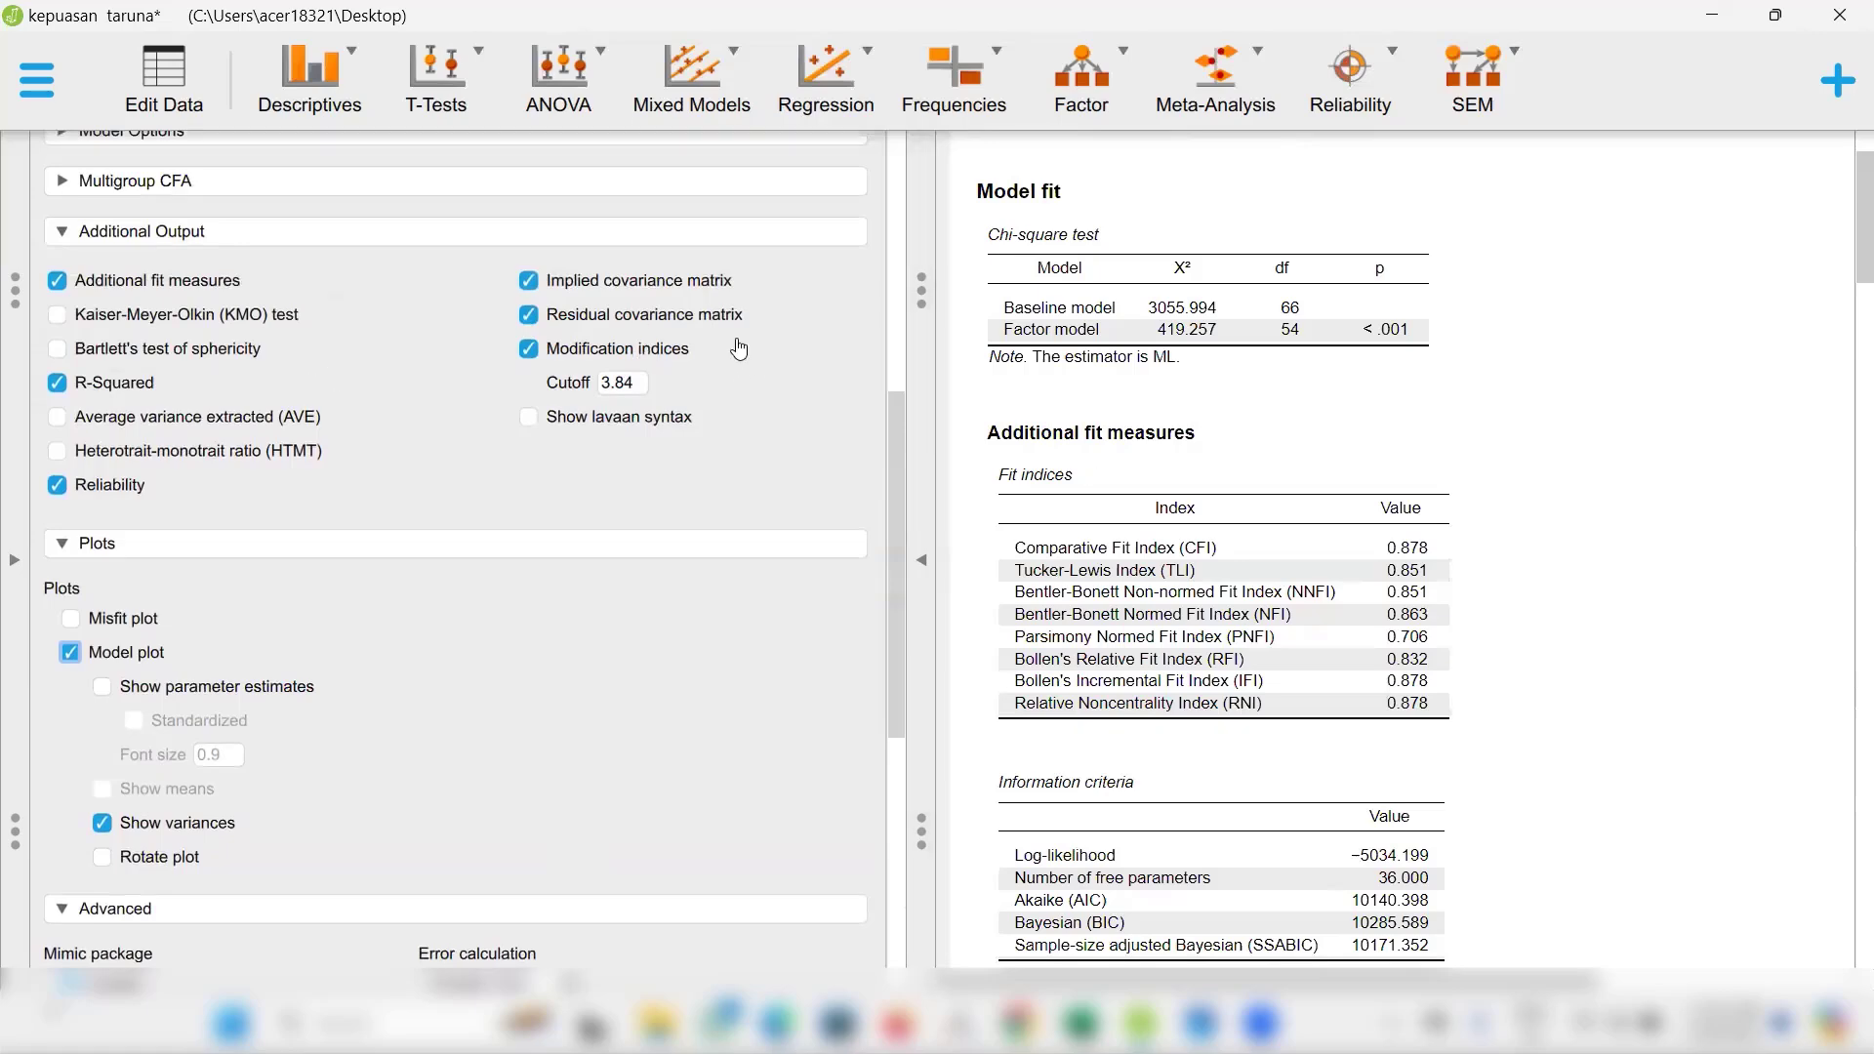
scroll(1413, 522, down, 10)
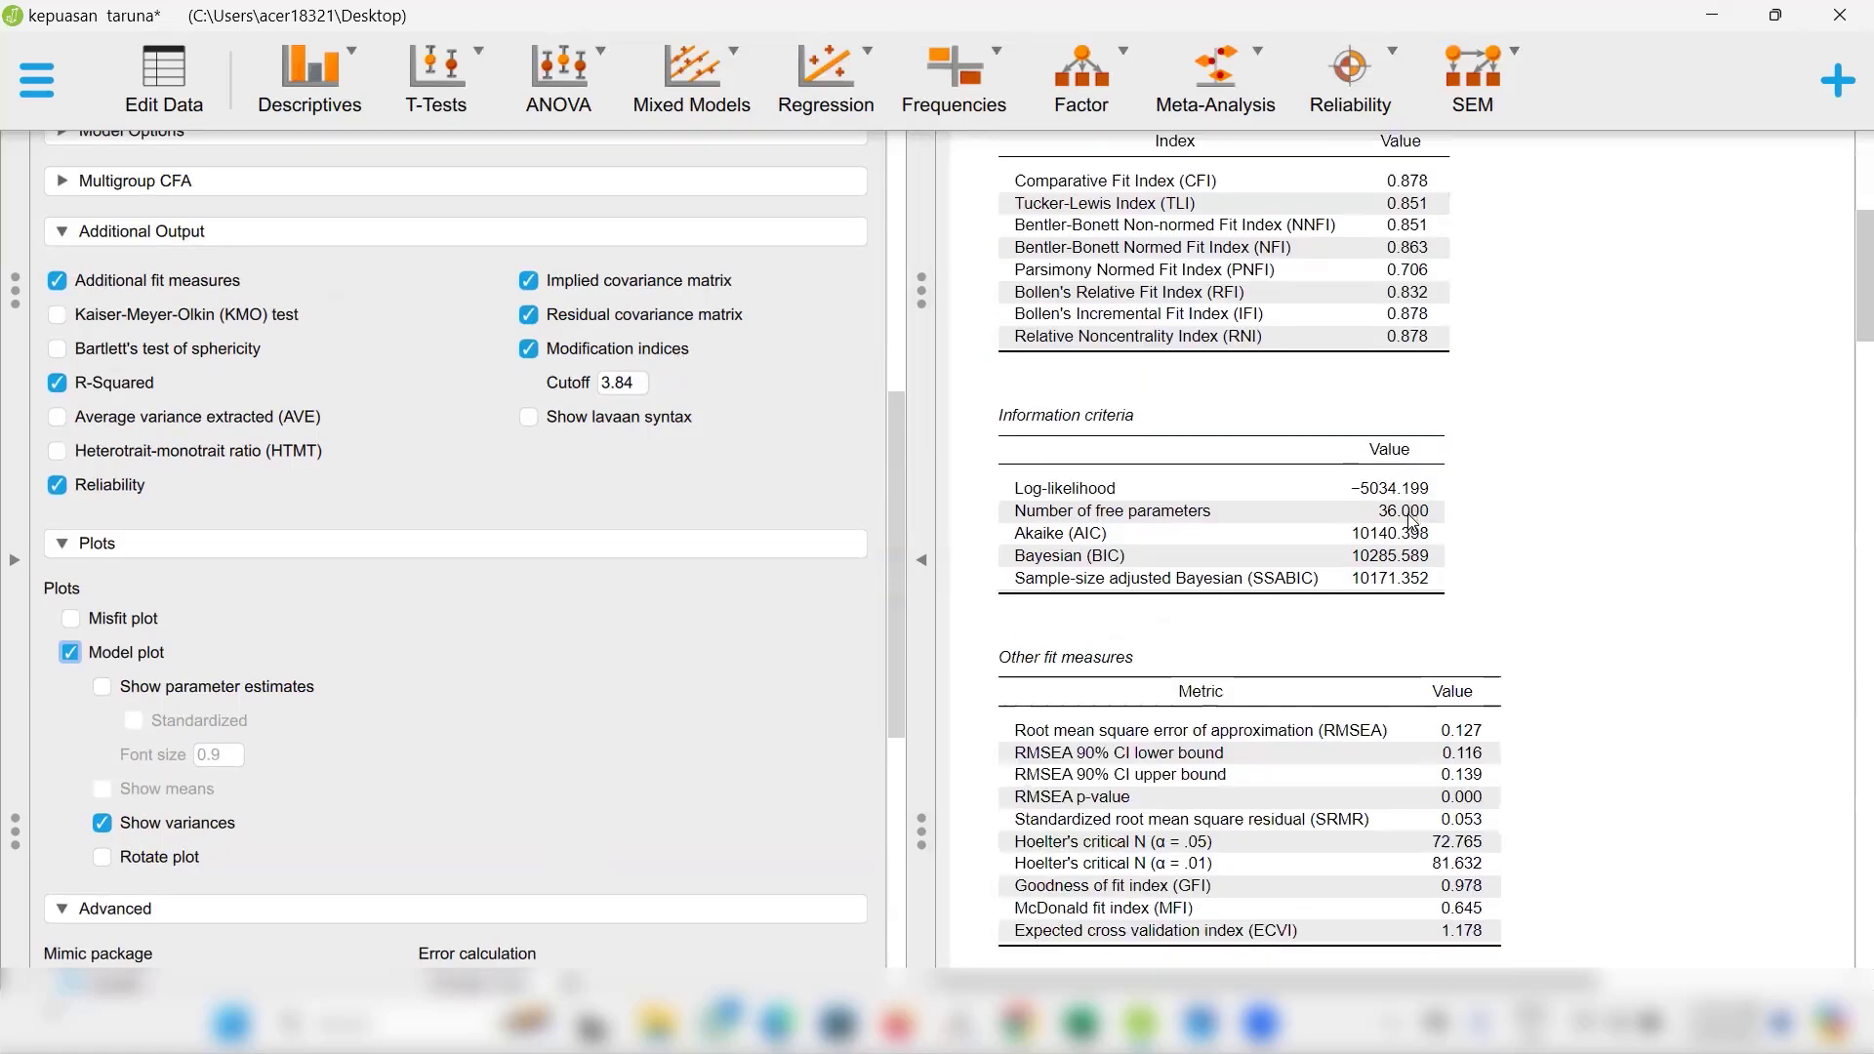
scroll(1412, 522, down, 20)
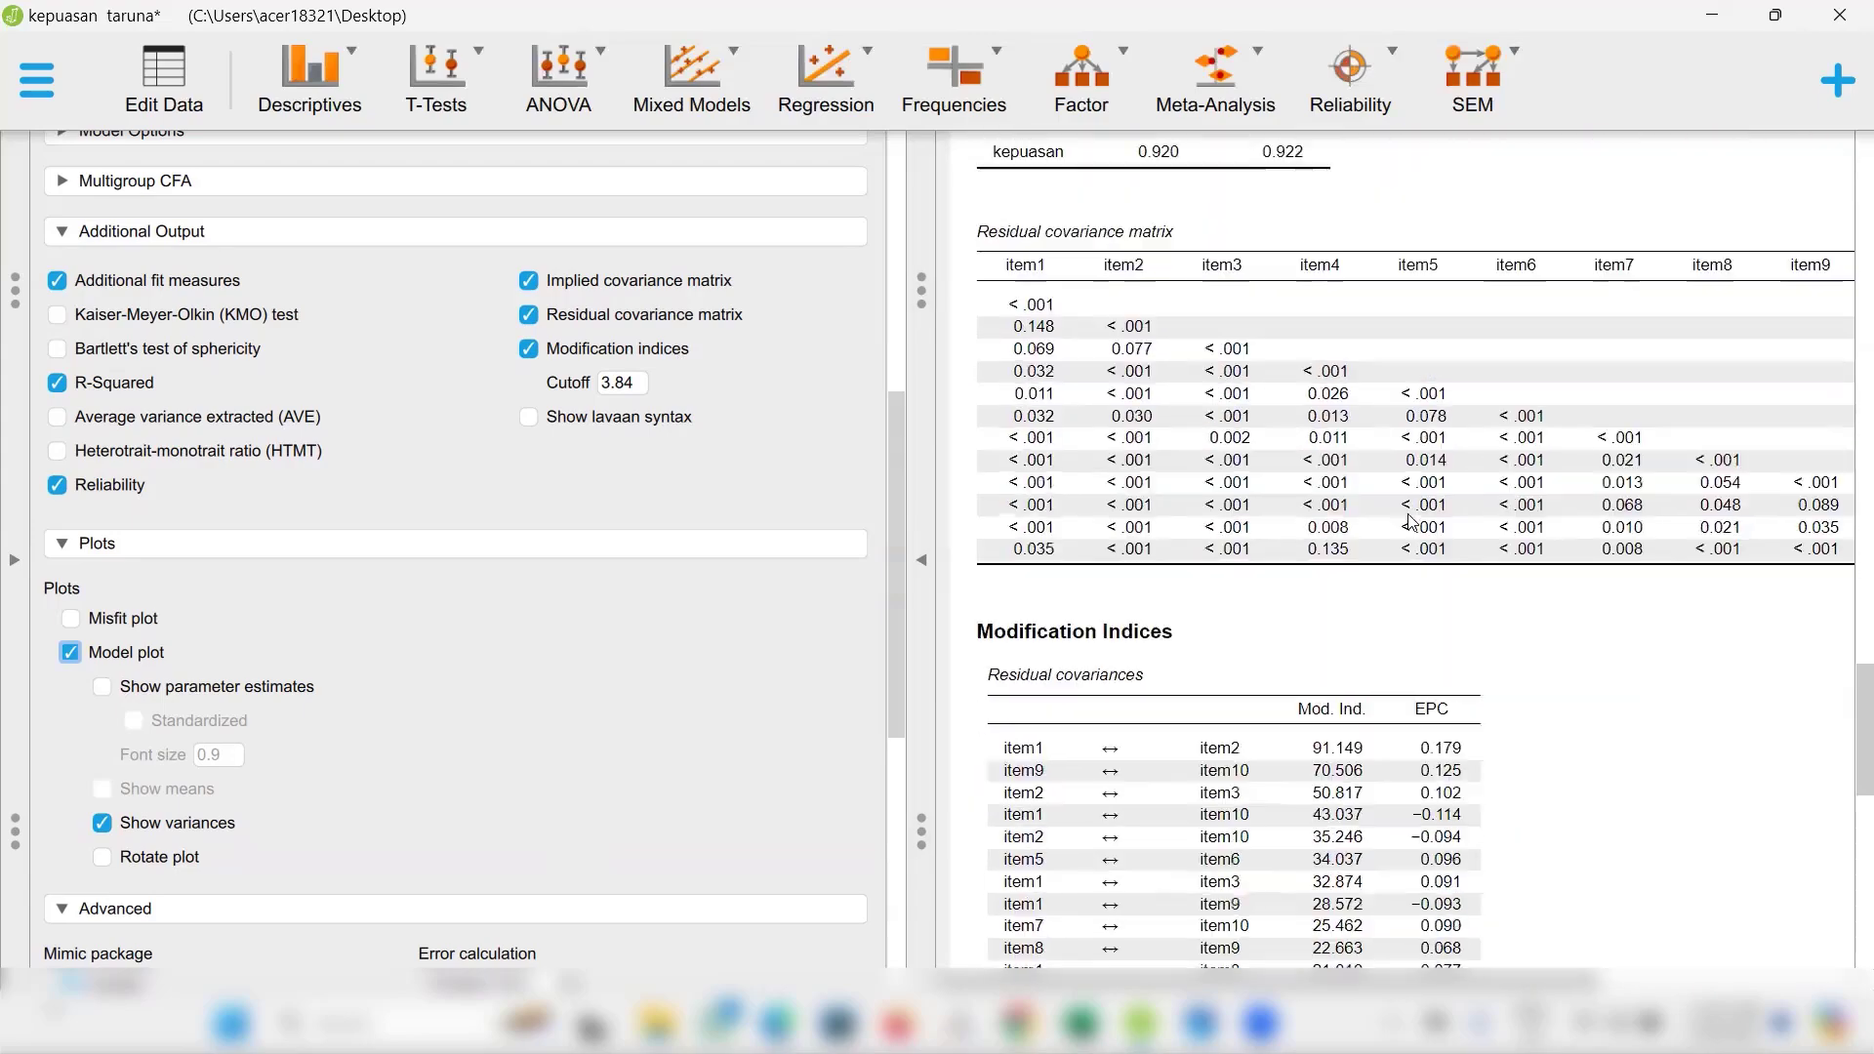
scroll(1413, 522, up, 2)
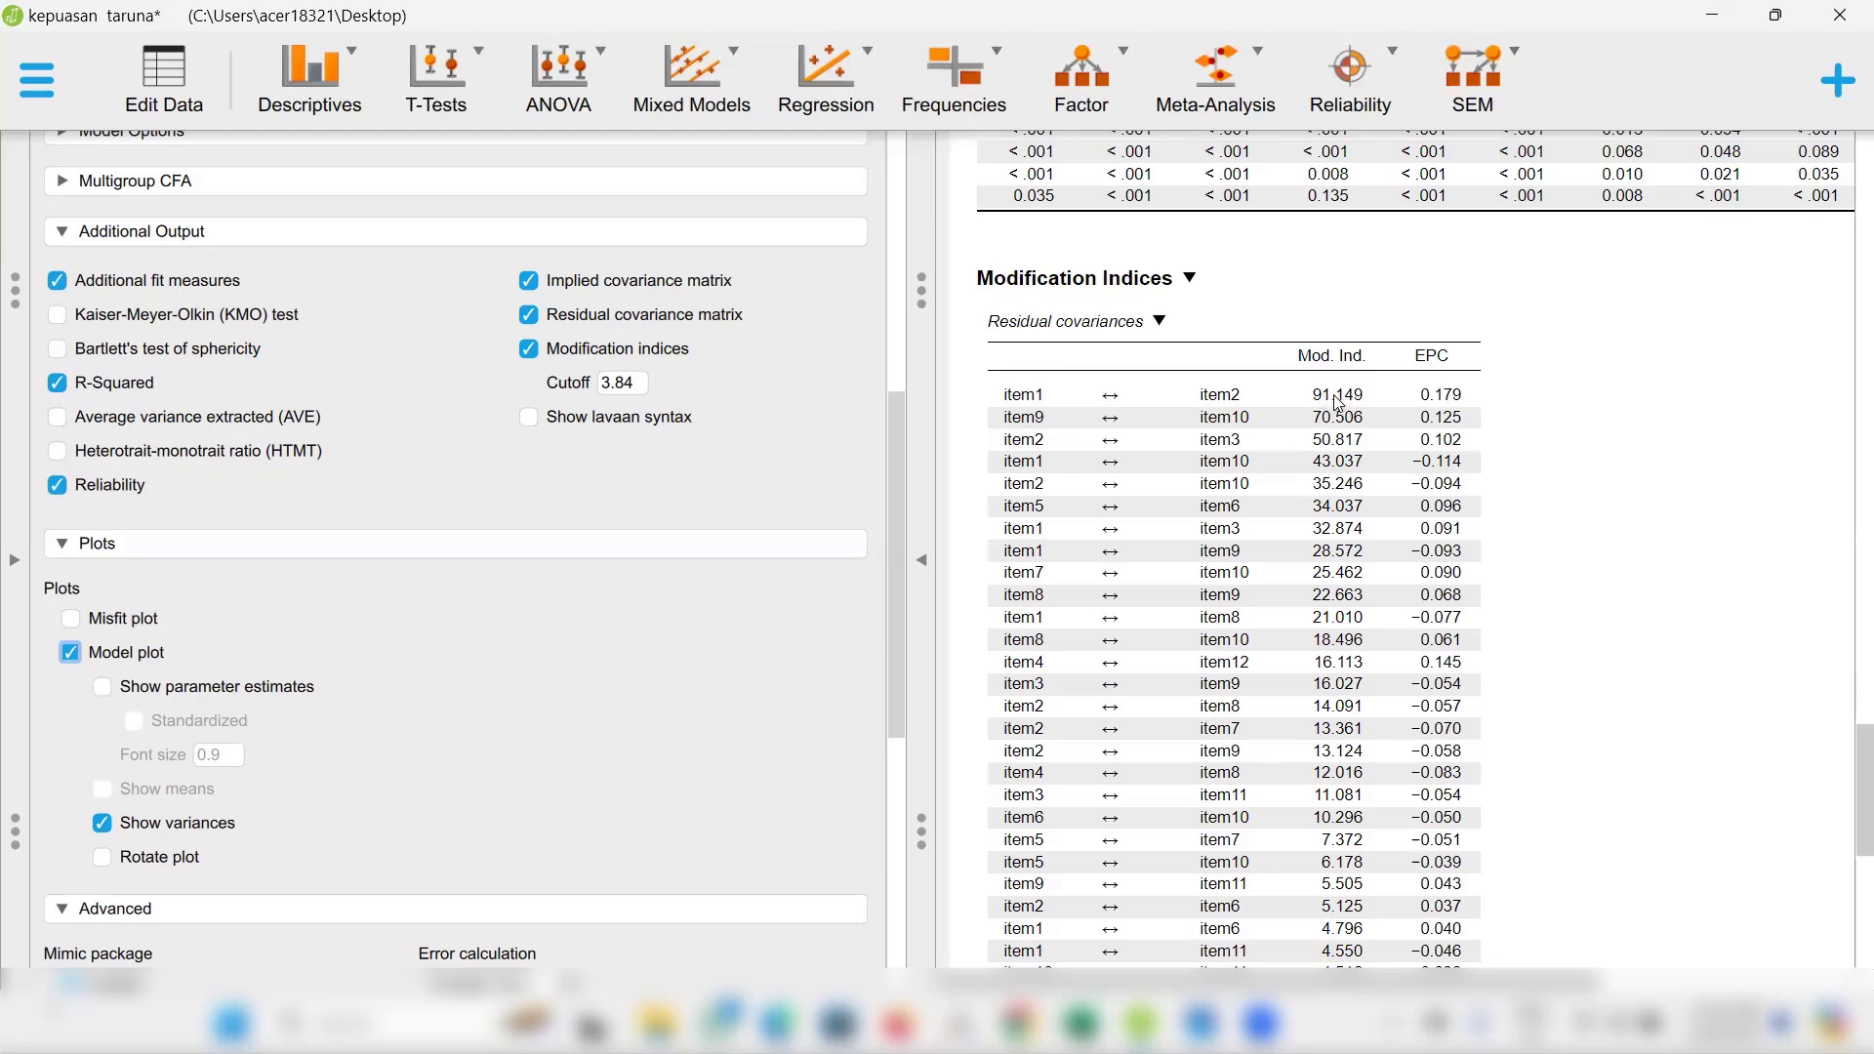
scroll(1338, 403, up, 20)
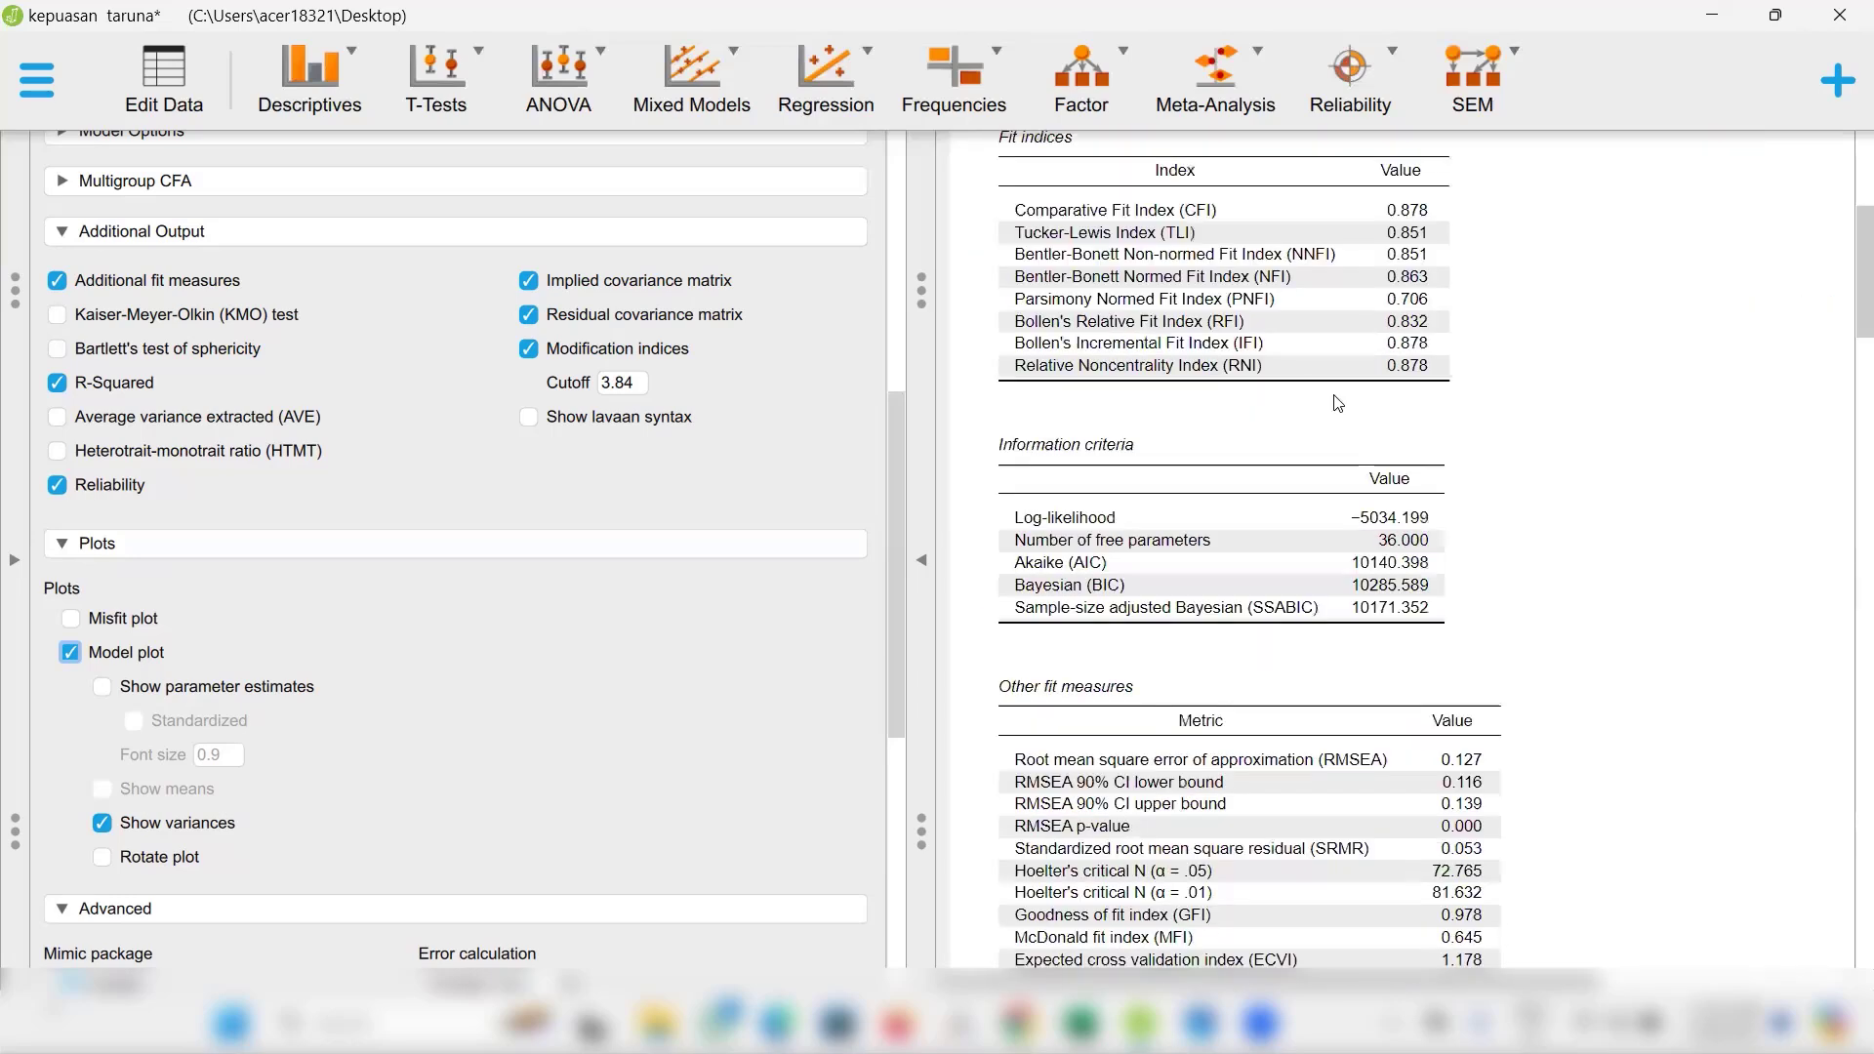
scroll(1338, 402, up, 5)
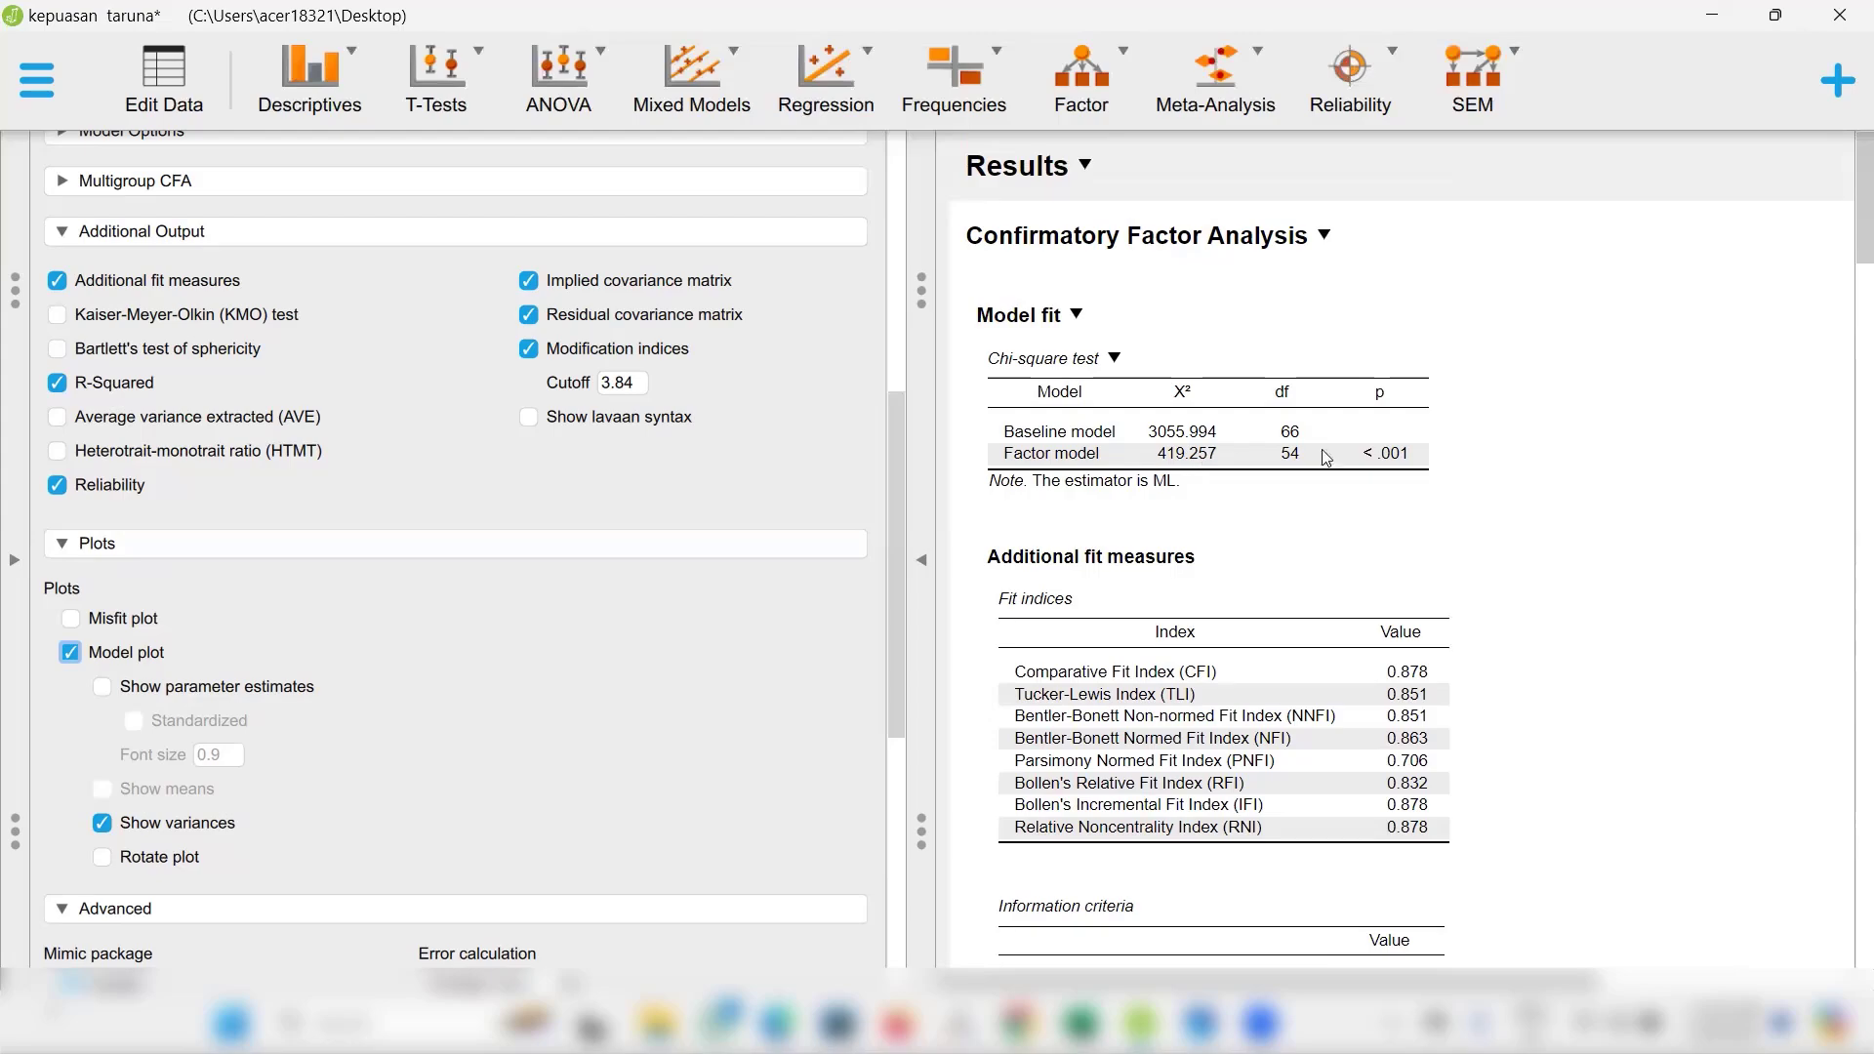
scroll(1395, 457, down, 10)
scroll(1395, 458, down, 20)
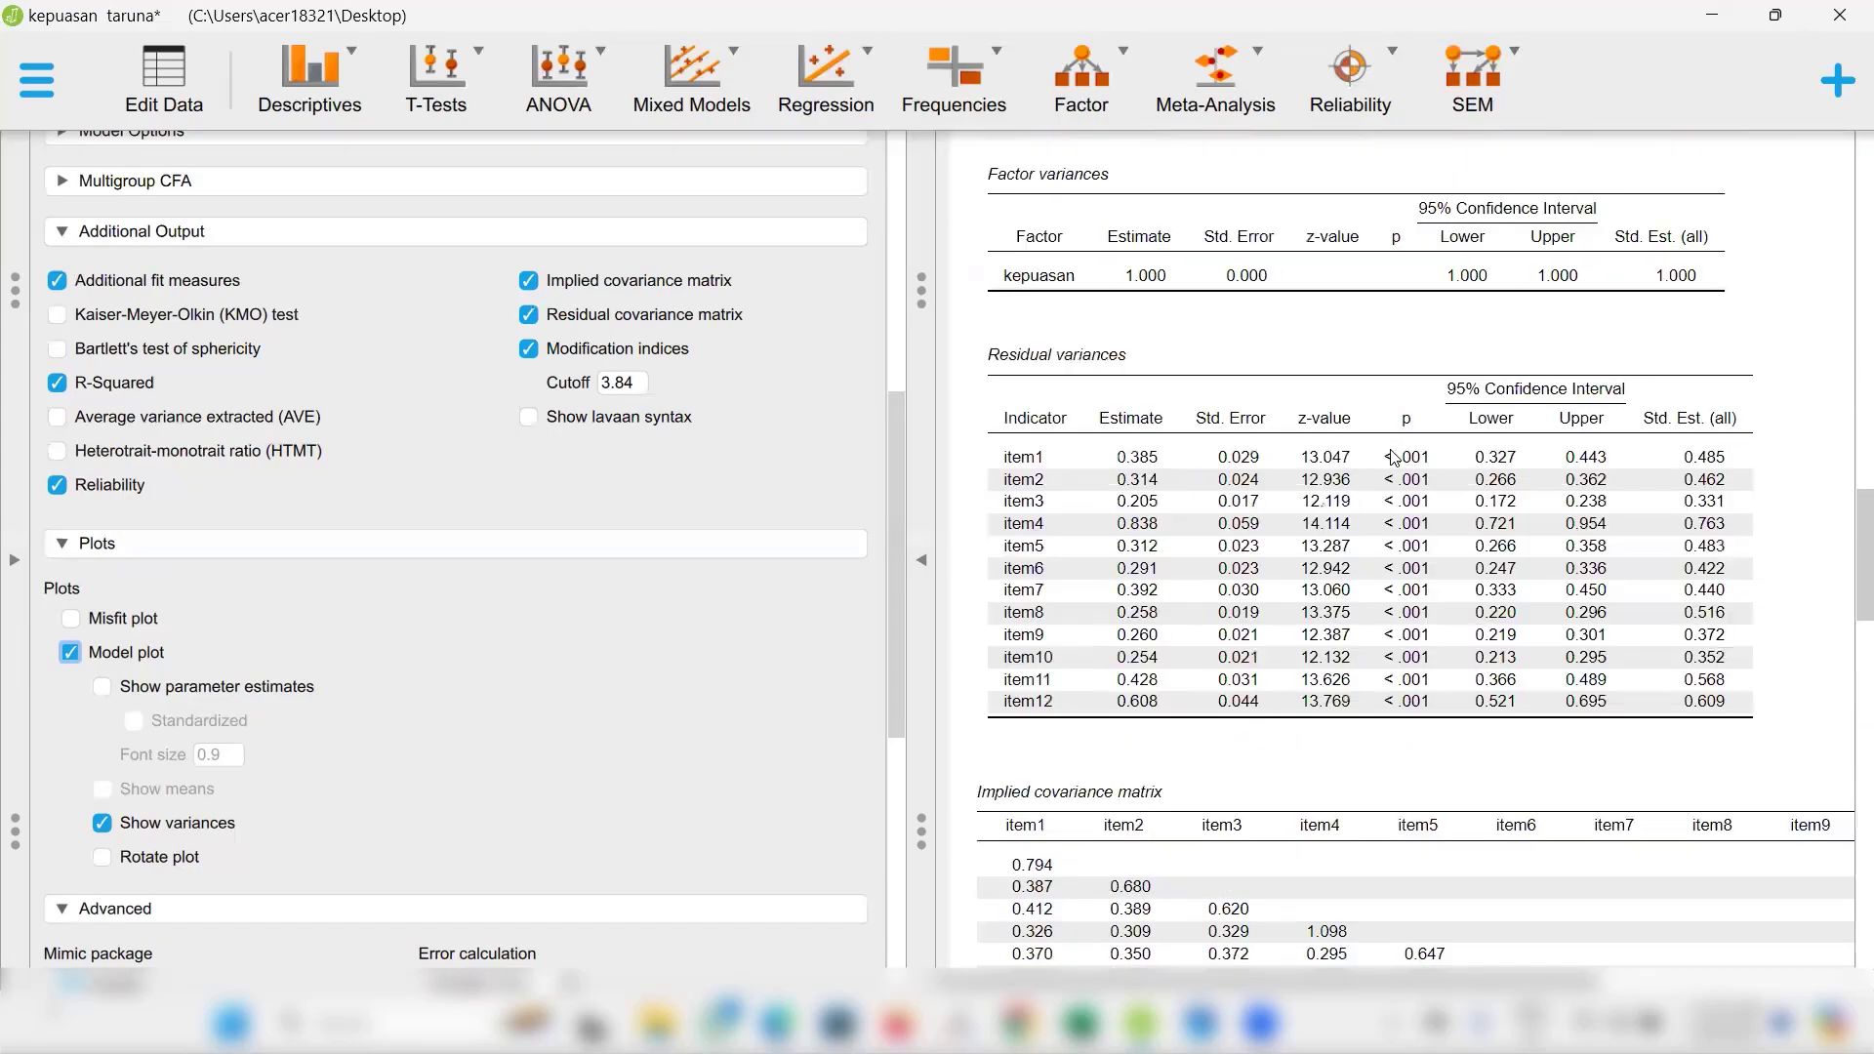
Compare the fit indices and other fit measures with the modification indices for the residual covariances.
scroll(1395, 458, down, 2)
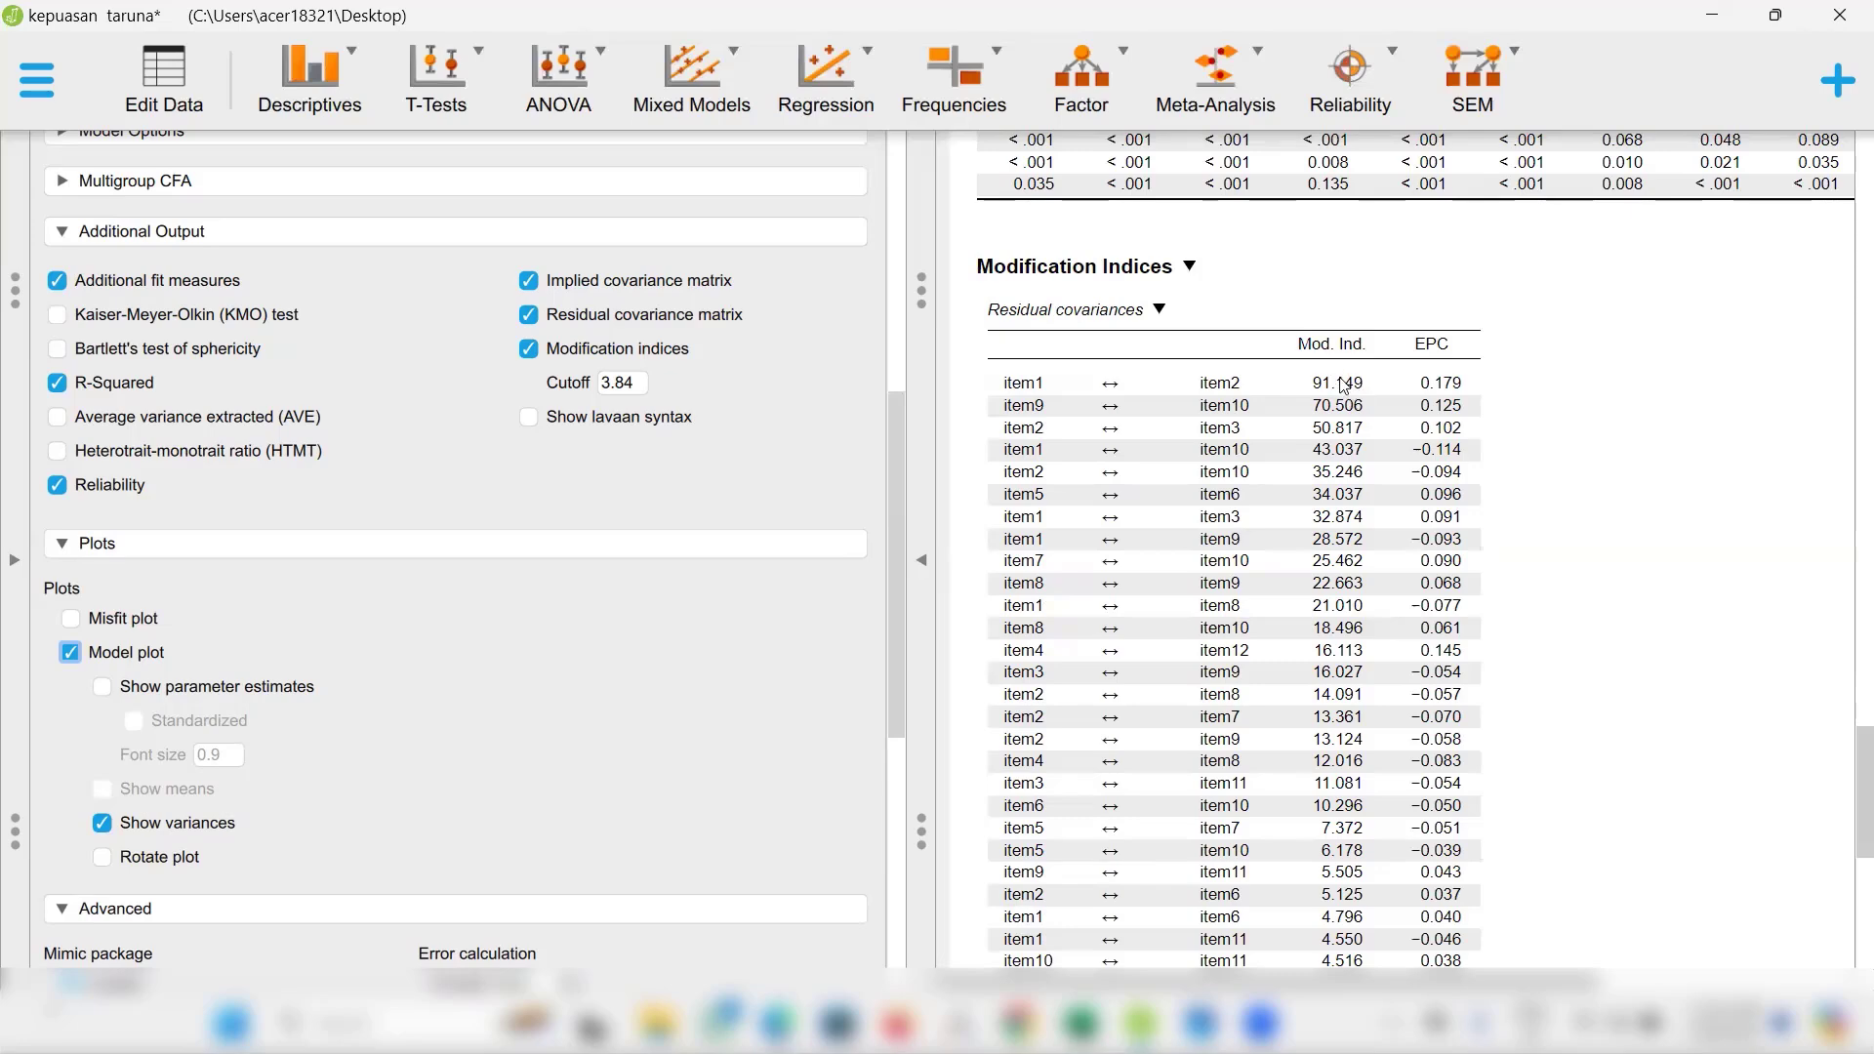
scroll(1342, 391, up, 20)
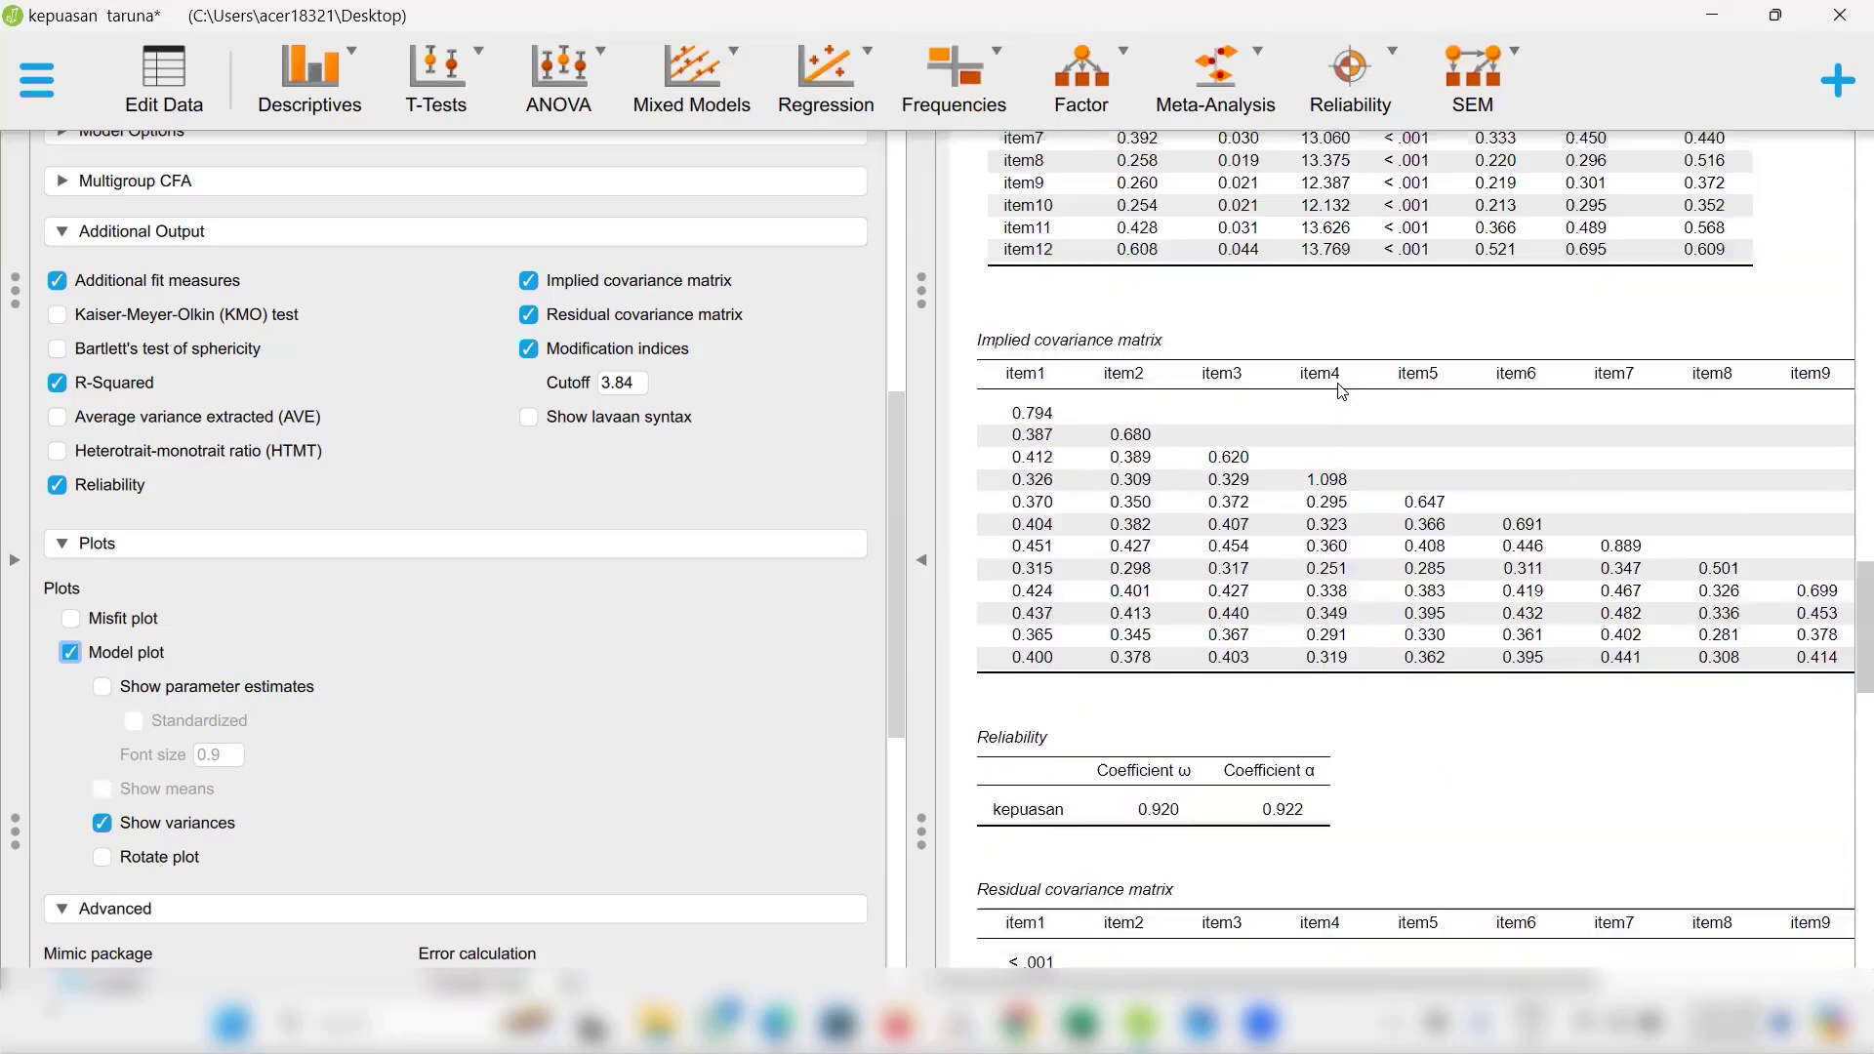
scroll(1342, 390, up, 15)
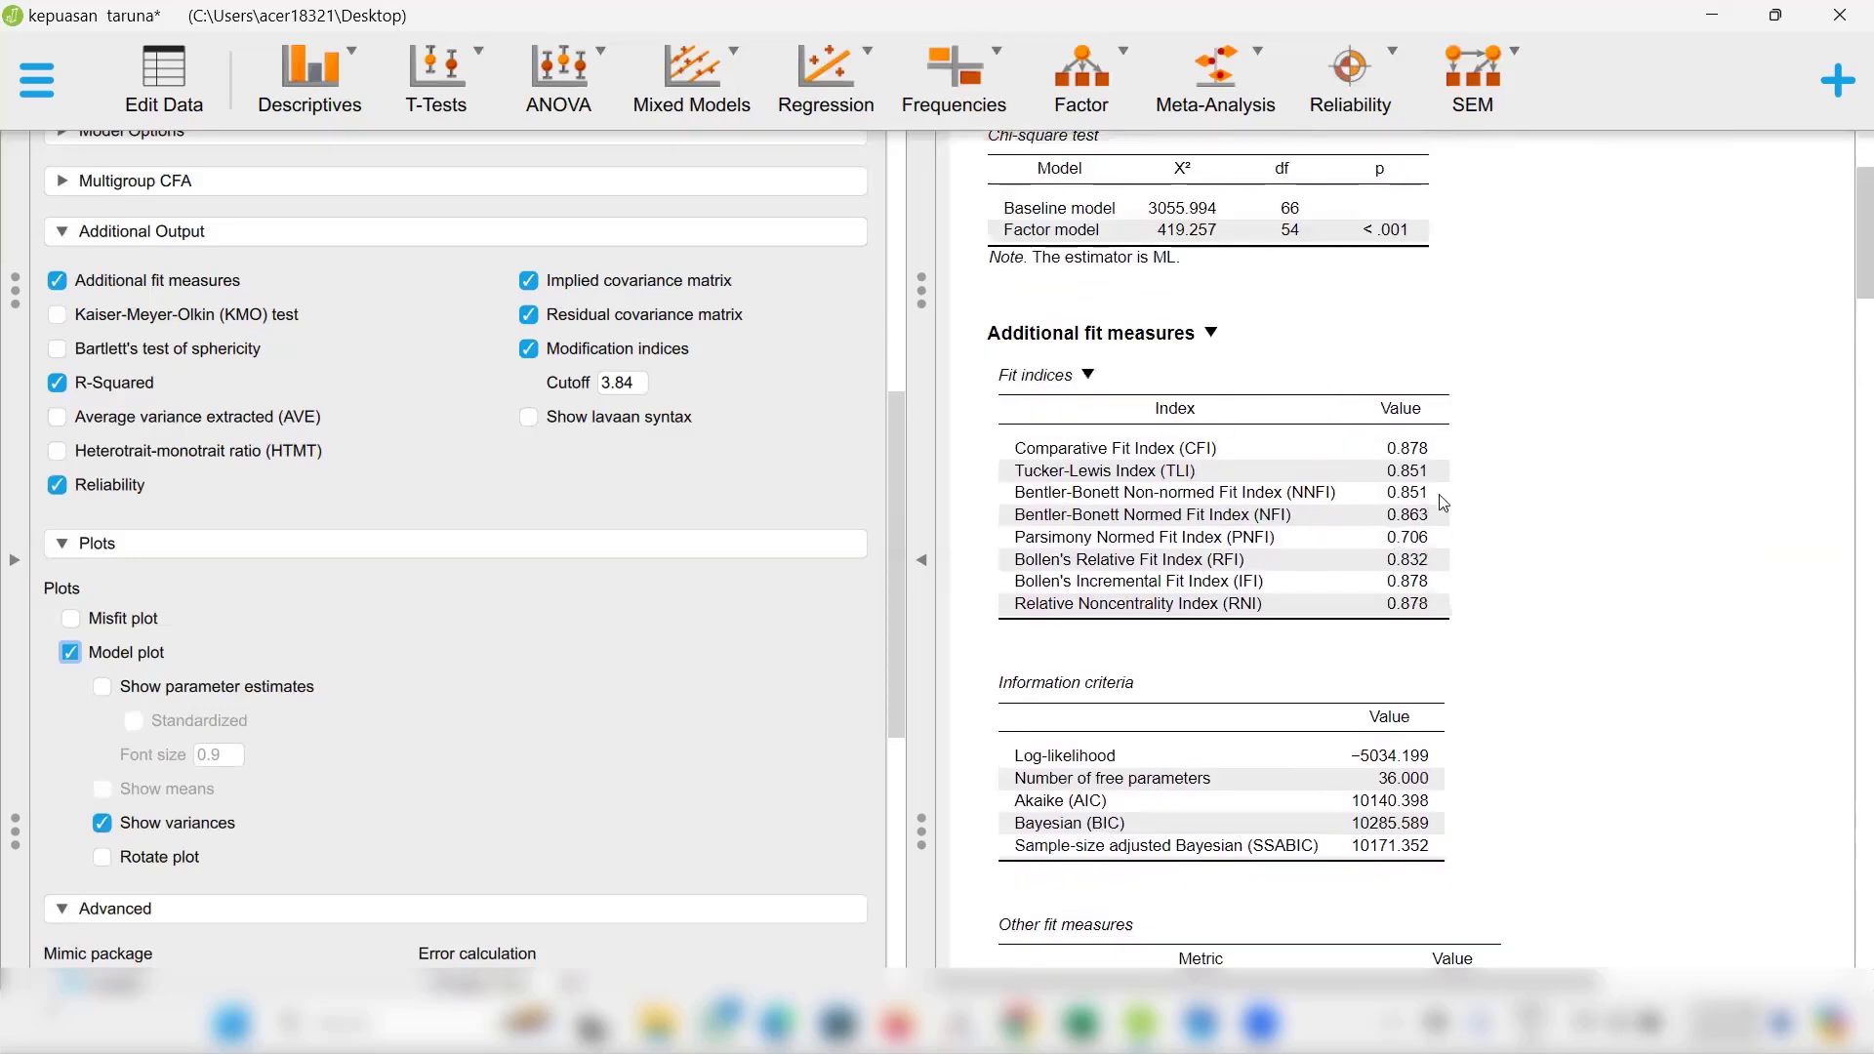
scroll(1423, 442, down, 3)
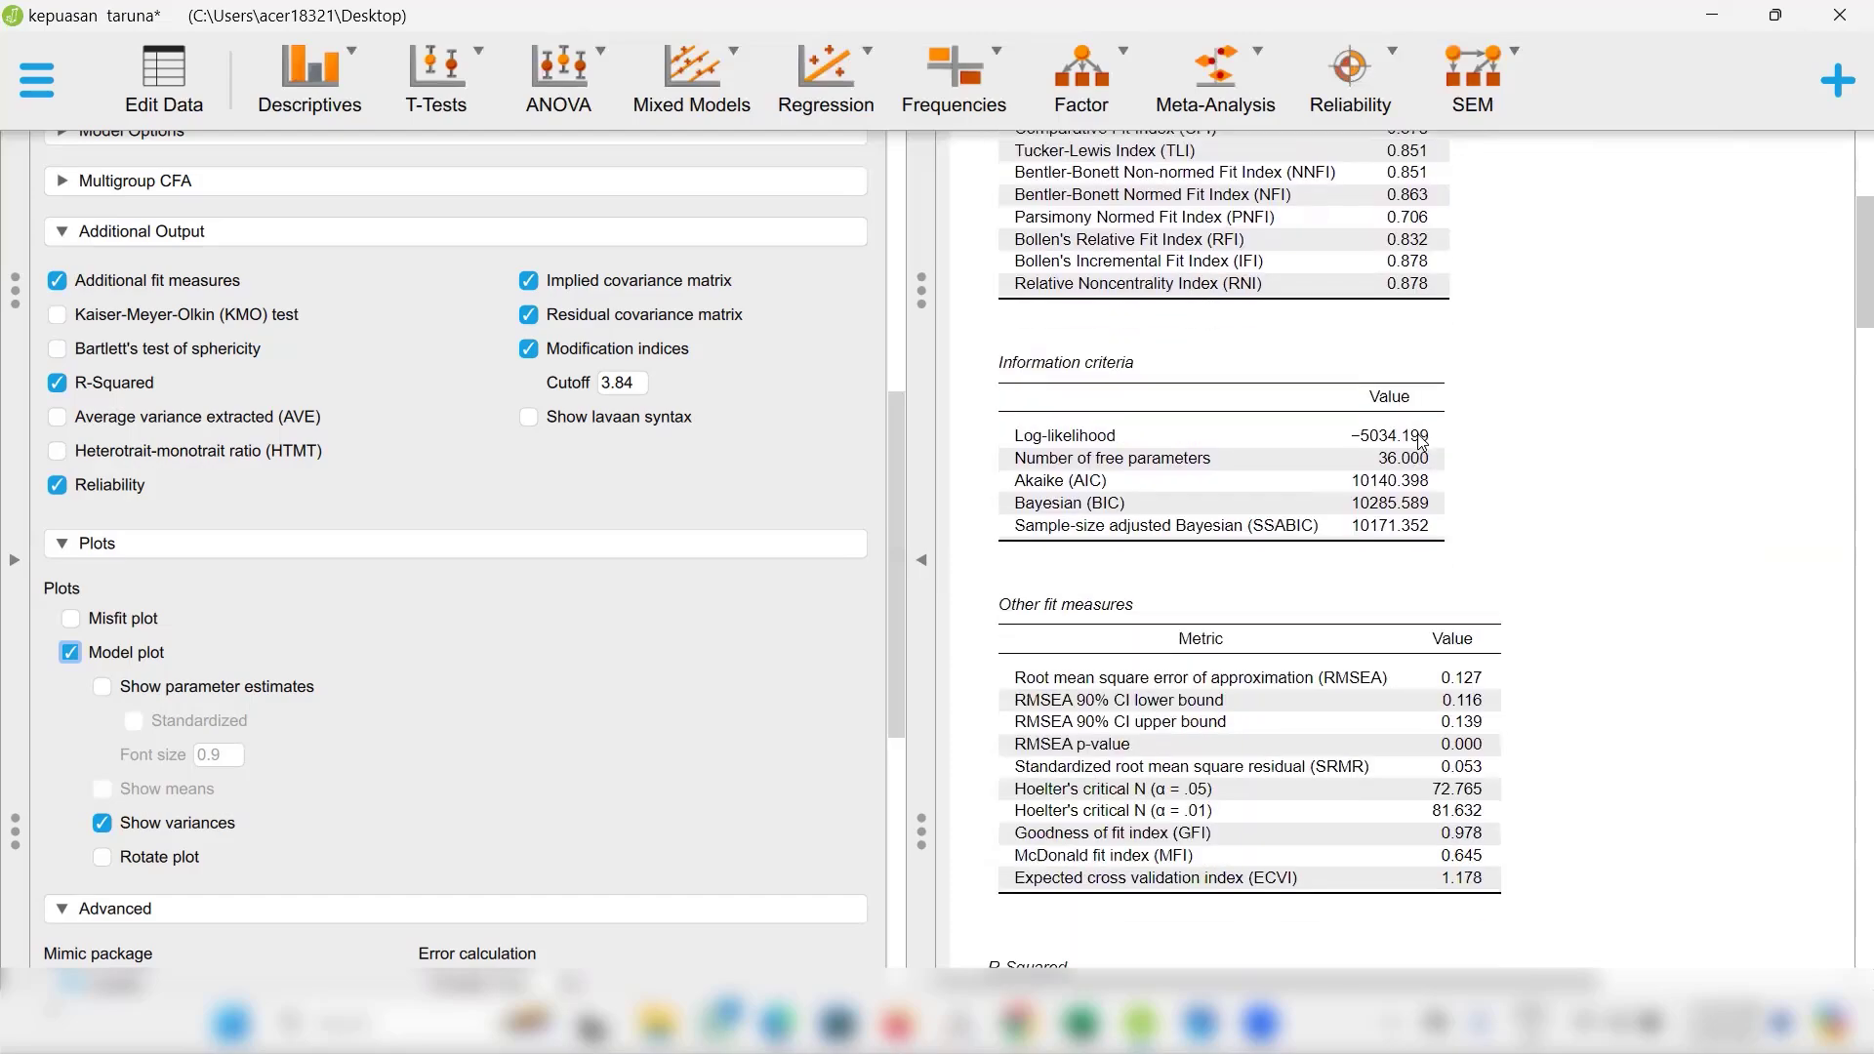
scroll(1423, 442, down, 20)
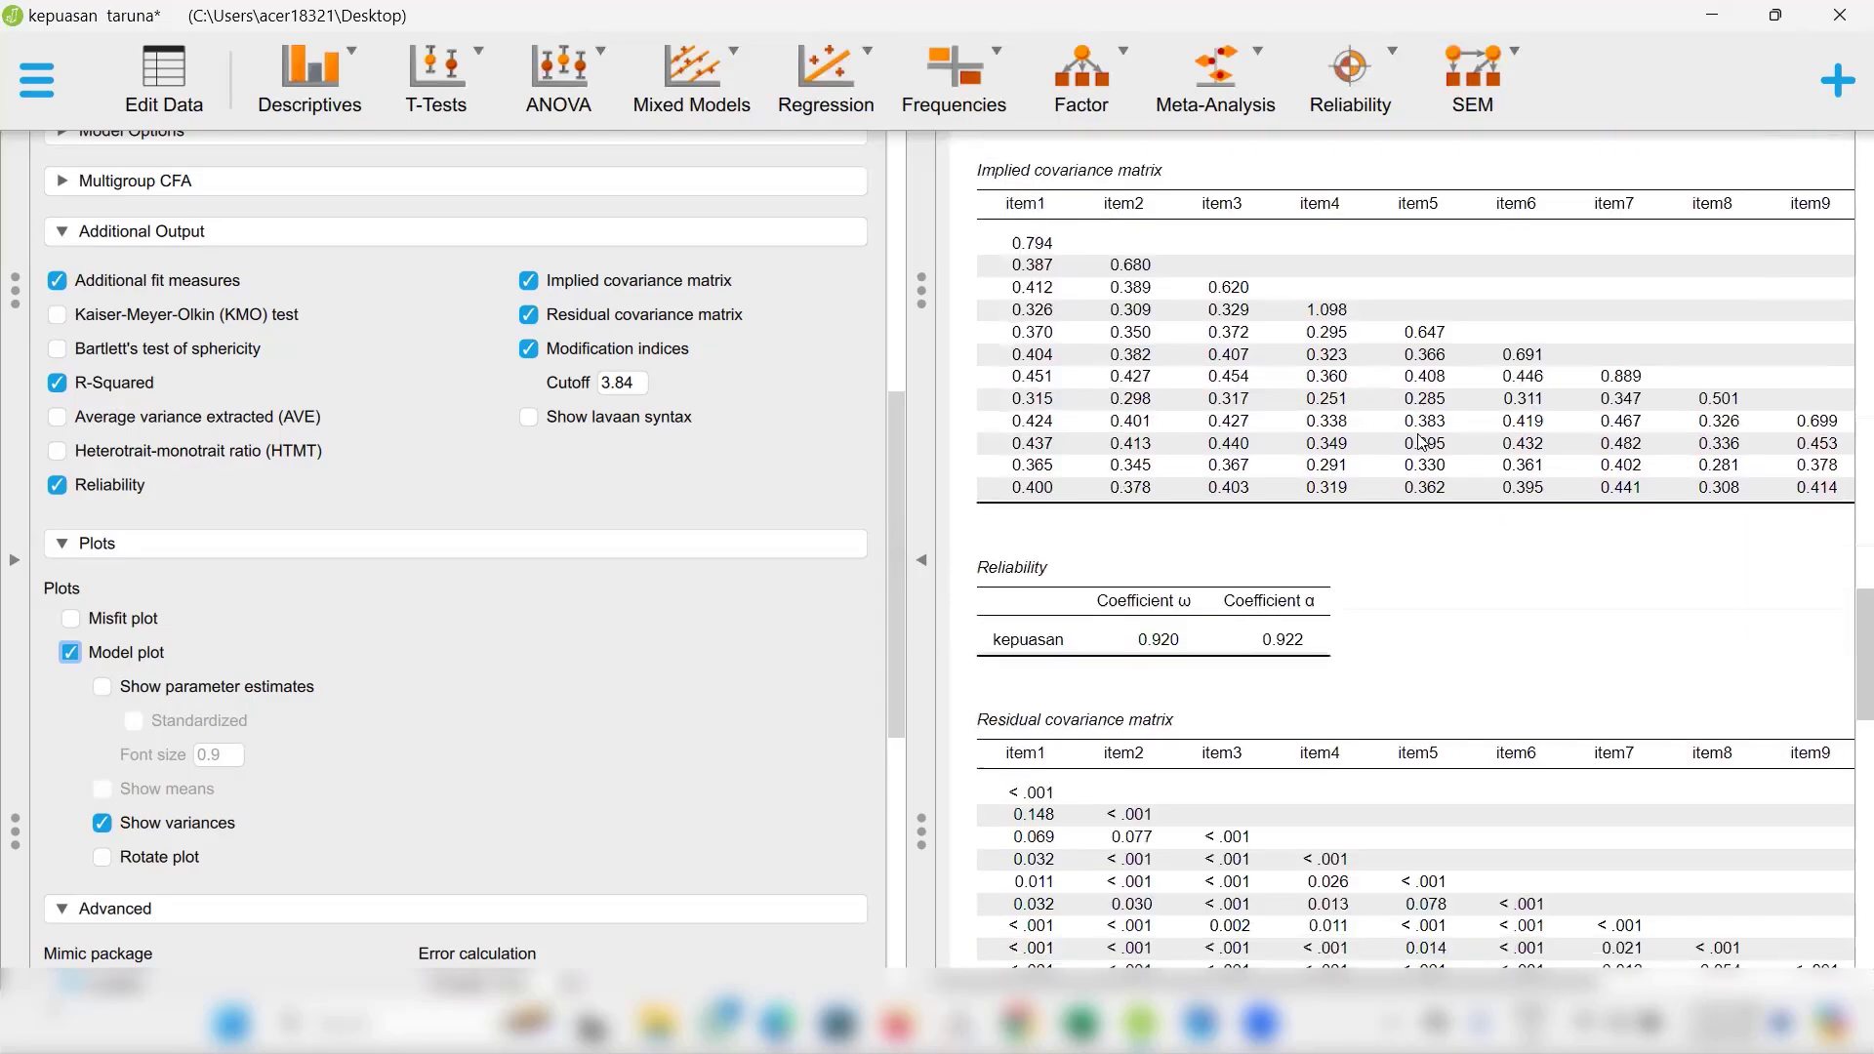
scroll(1422, 443, down, 15)
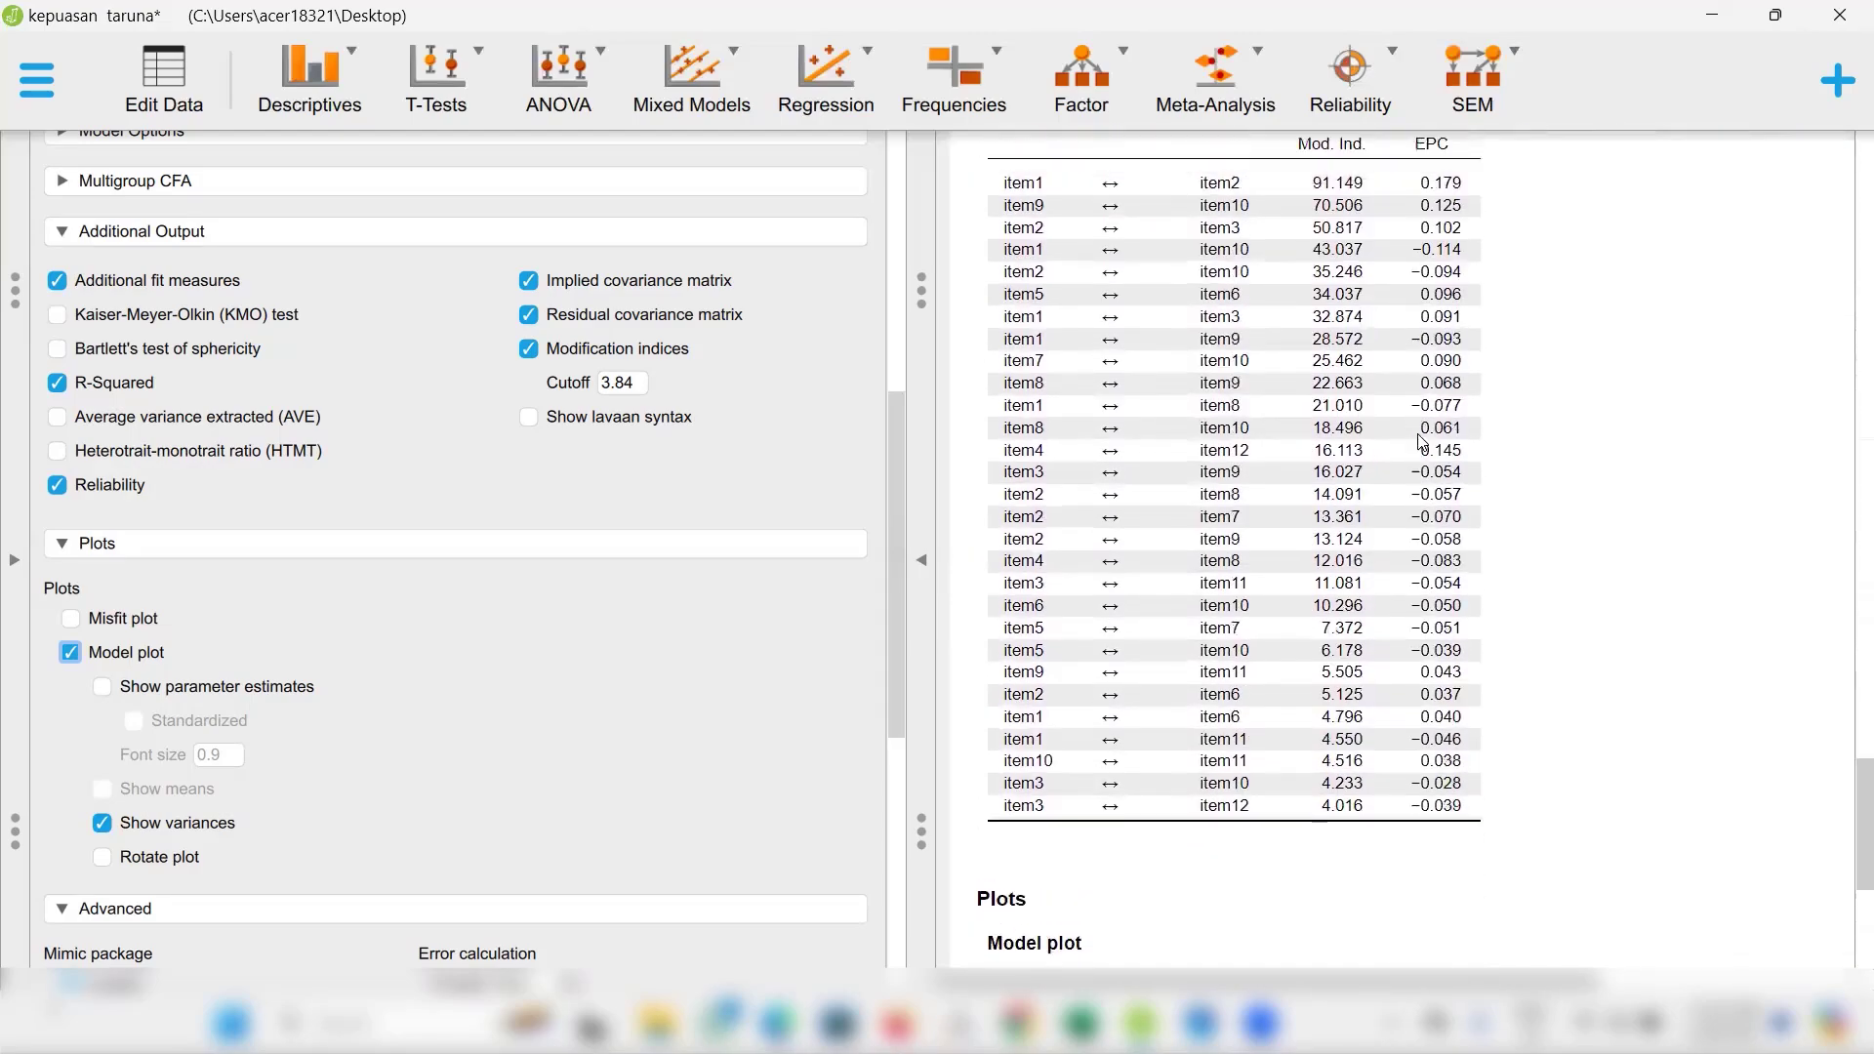
scroll(1422, 442, up, 1)
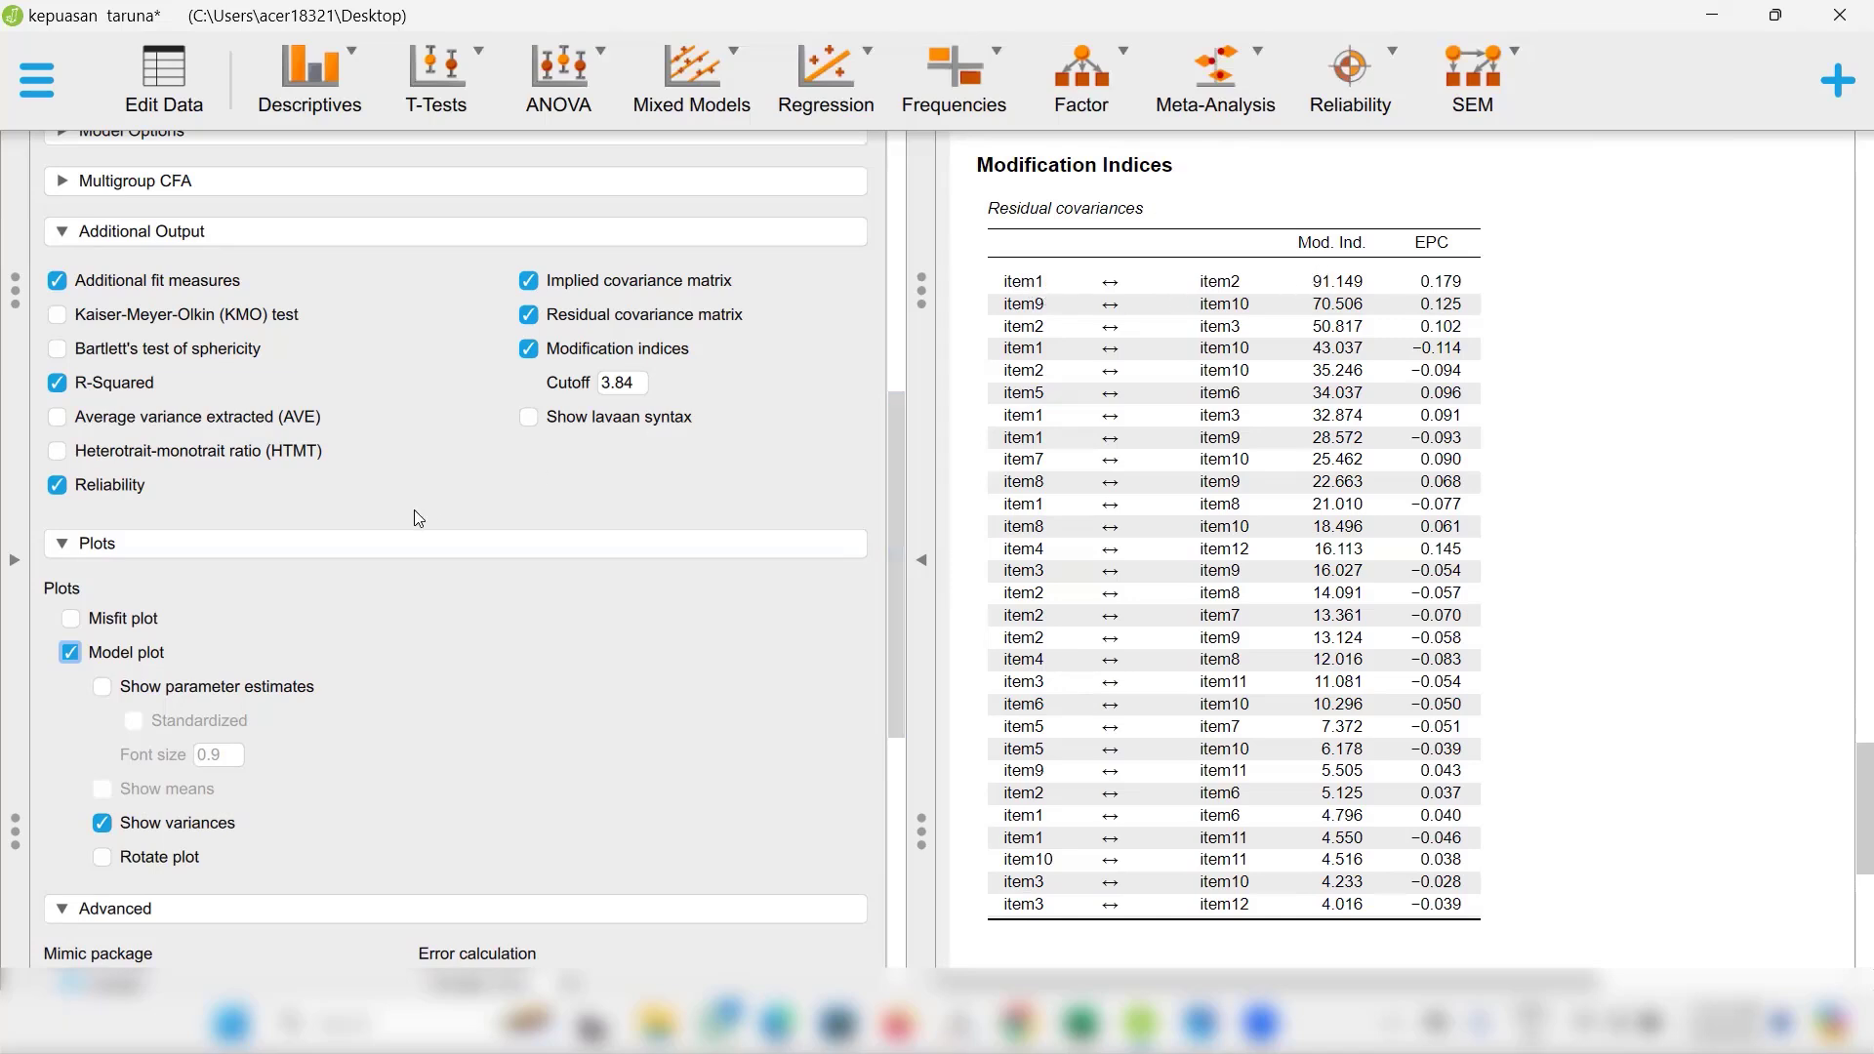
Add a residual covariance between item1 and item2 to the factor model's options.
scroll(419, 518, up, 3)
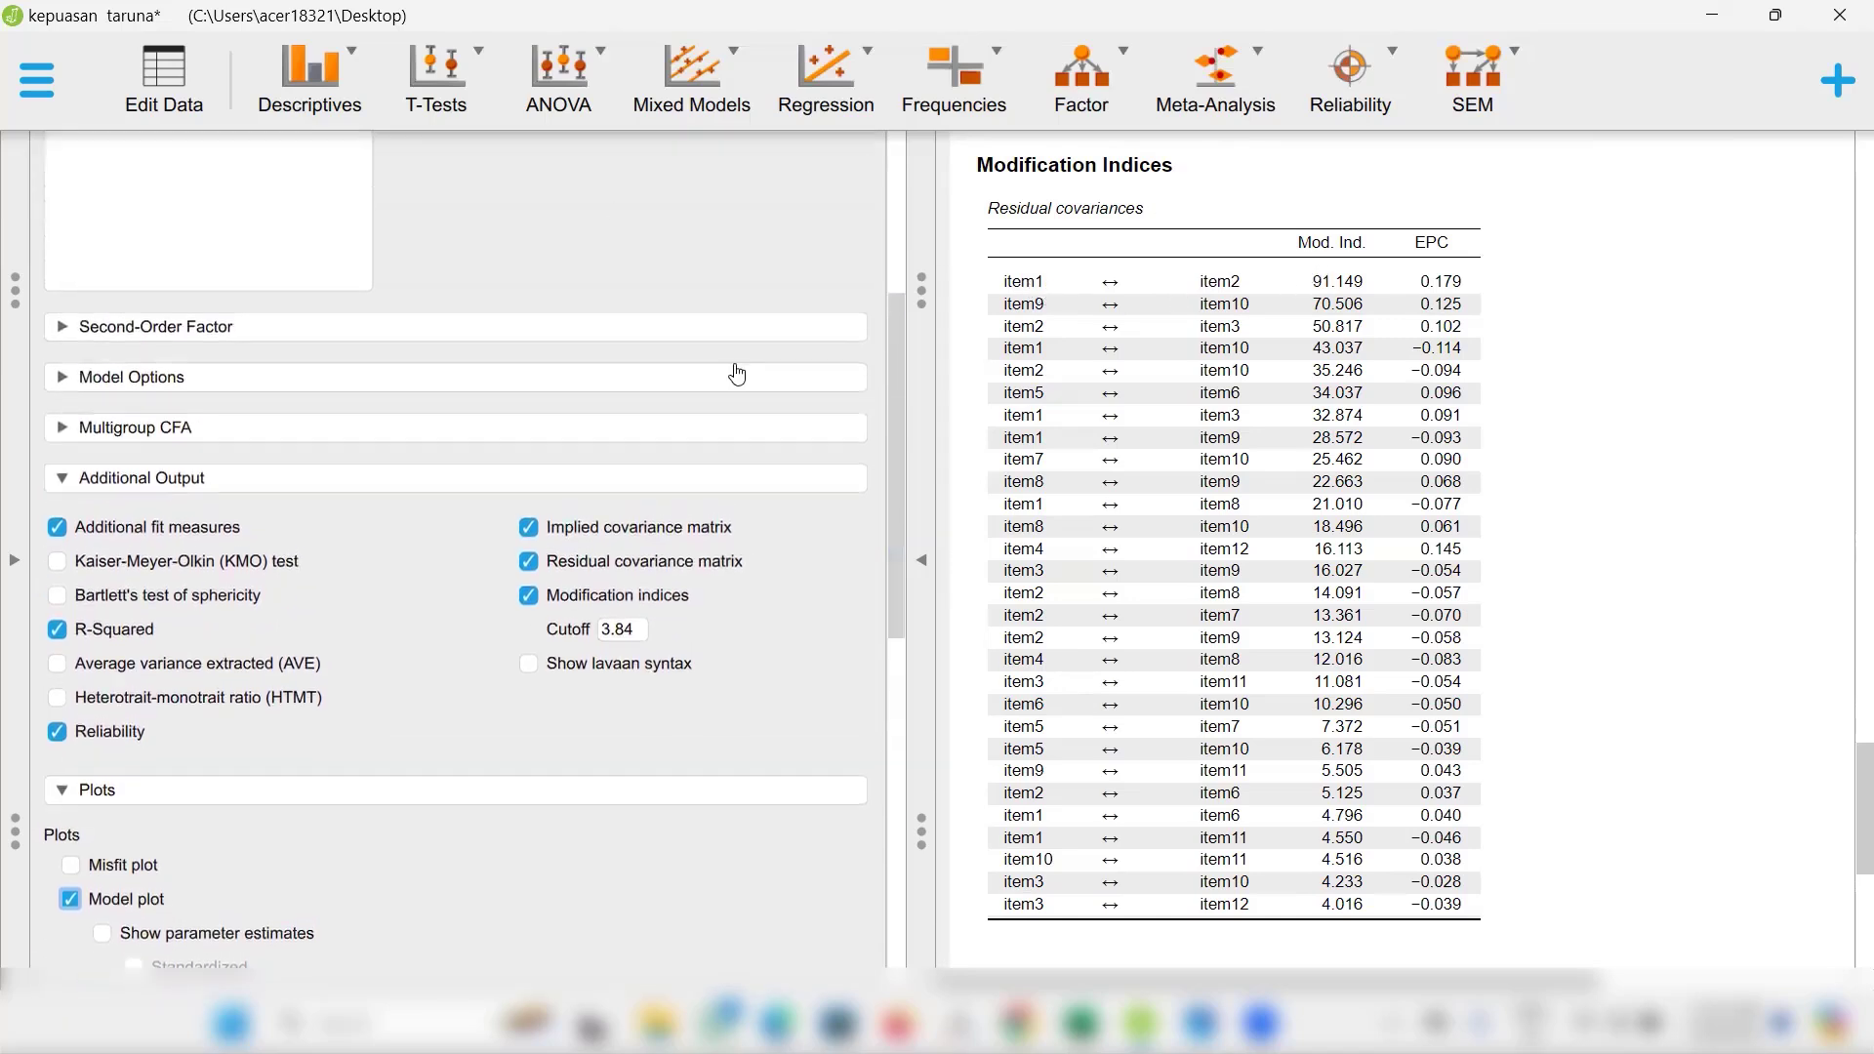
click(64, 378)
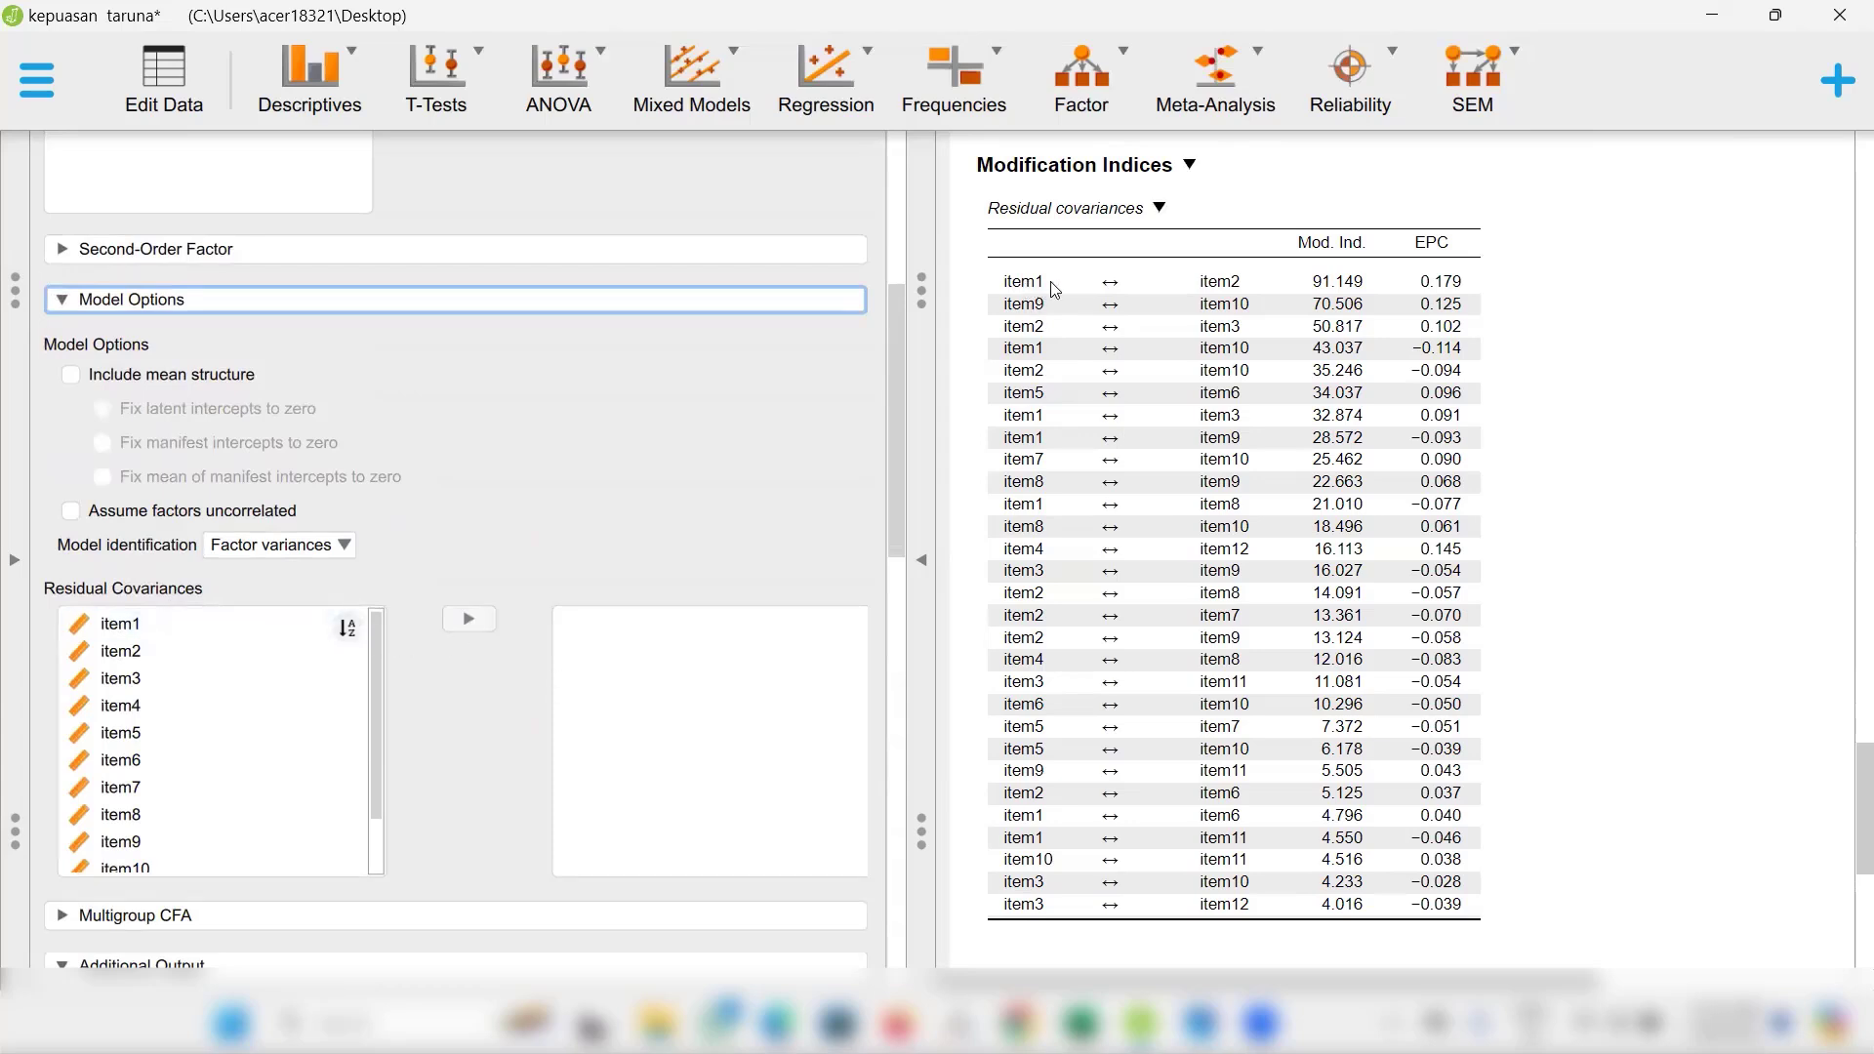
click(98, 630)
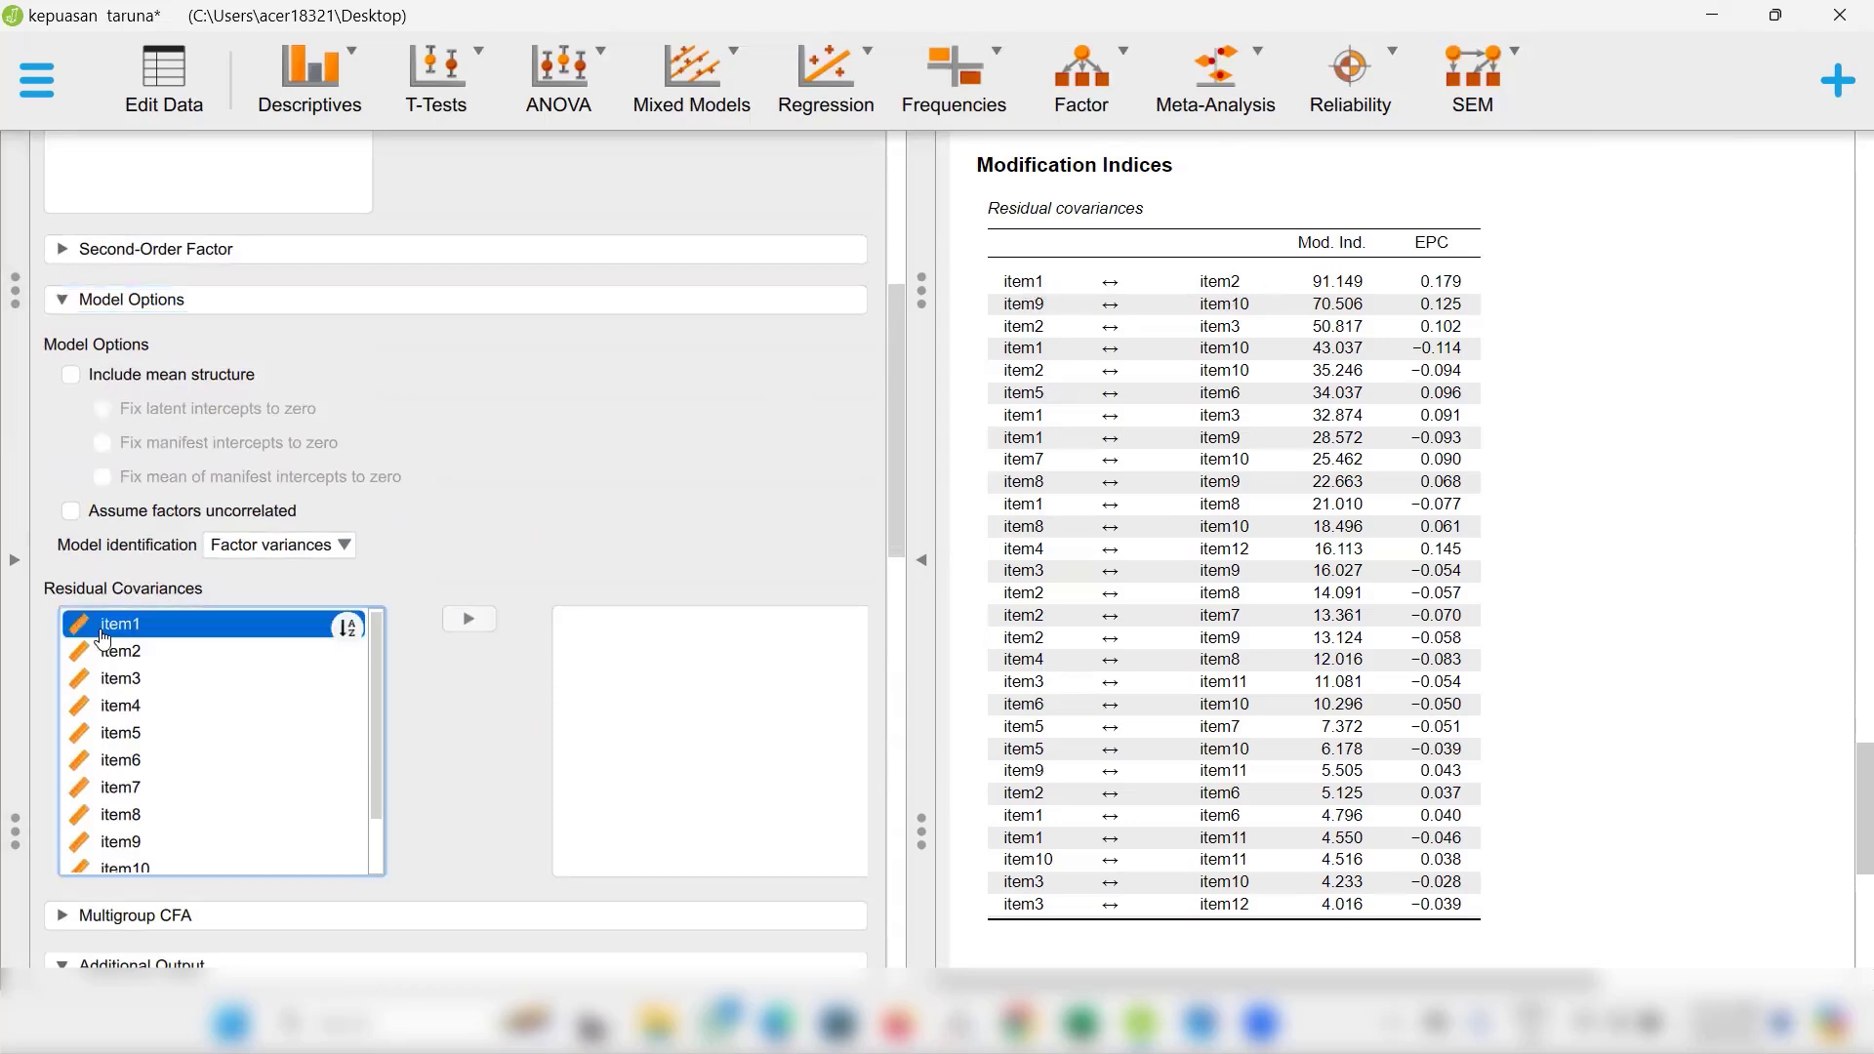
click(456, 622)
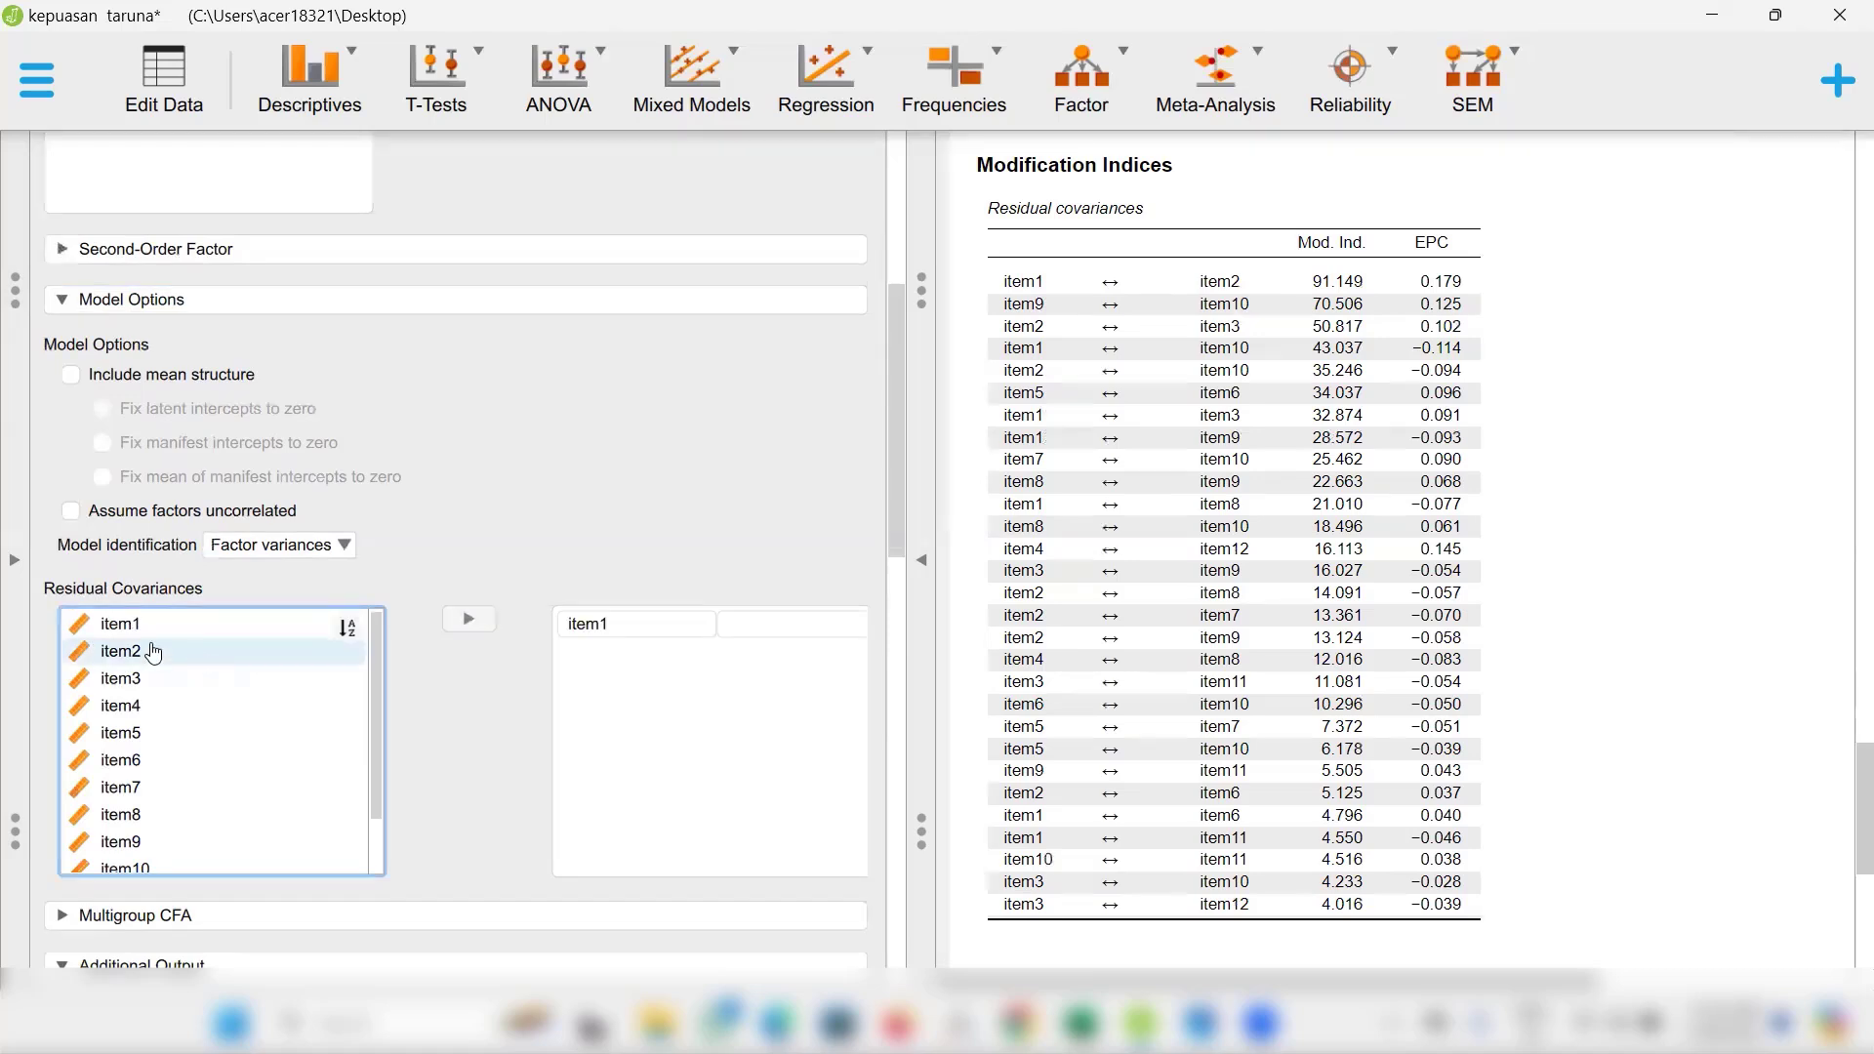
click(127, 652)
click(467, 620)
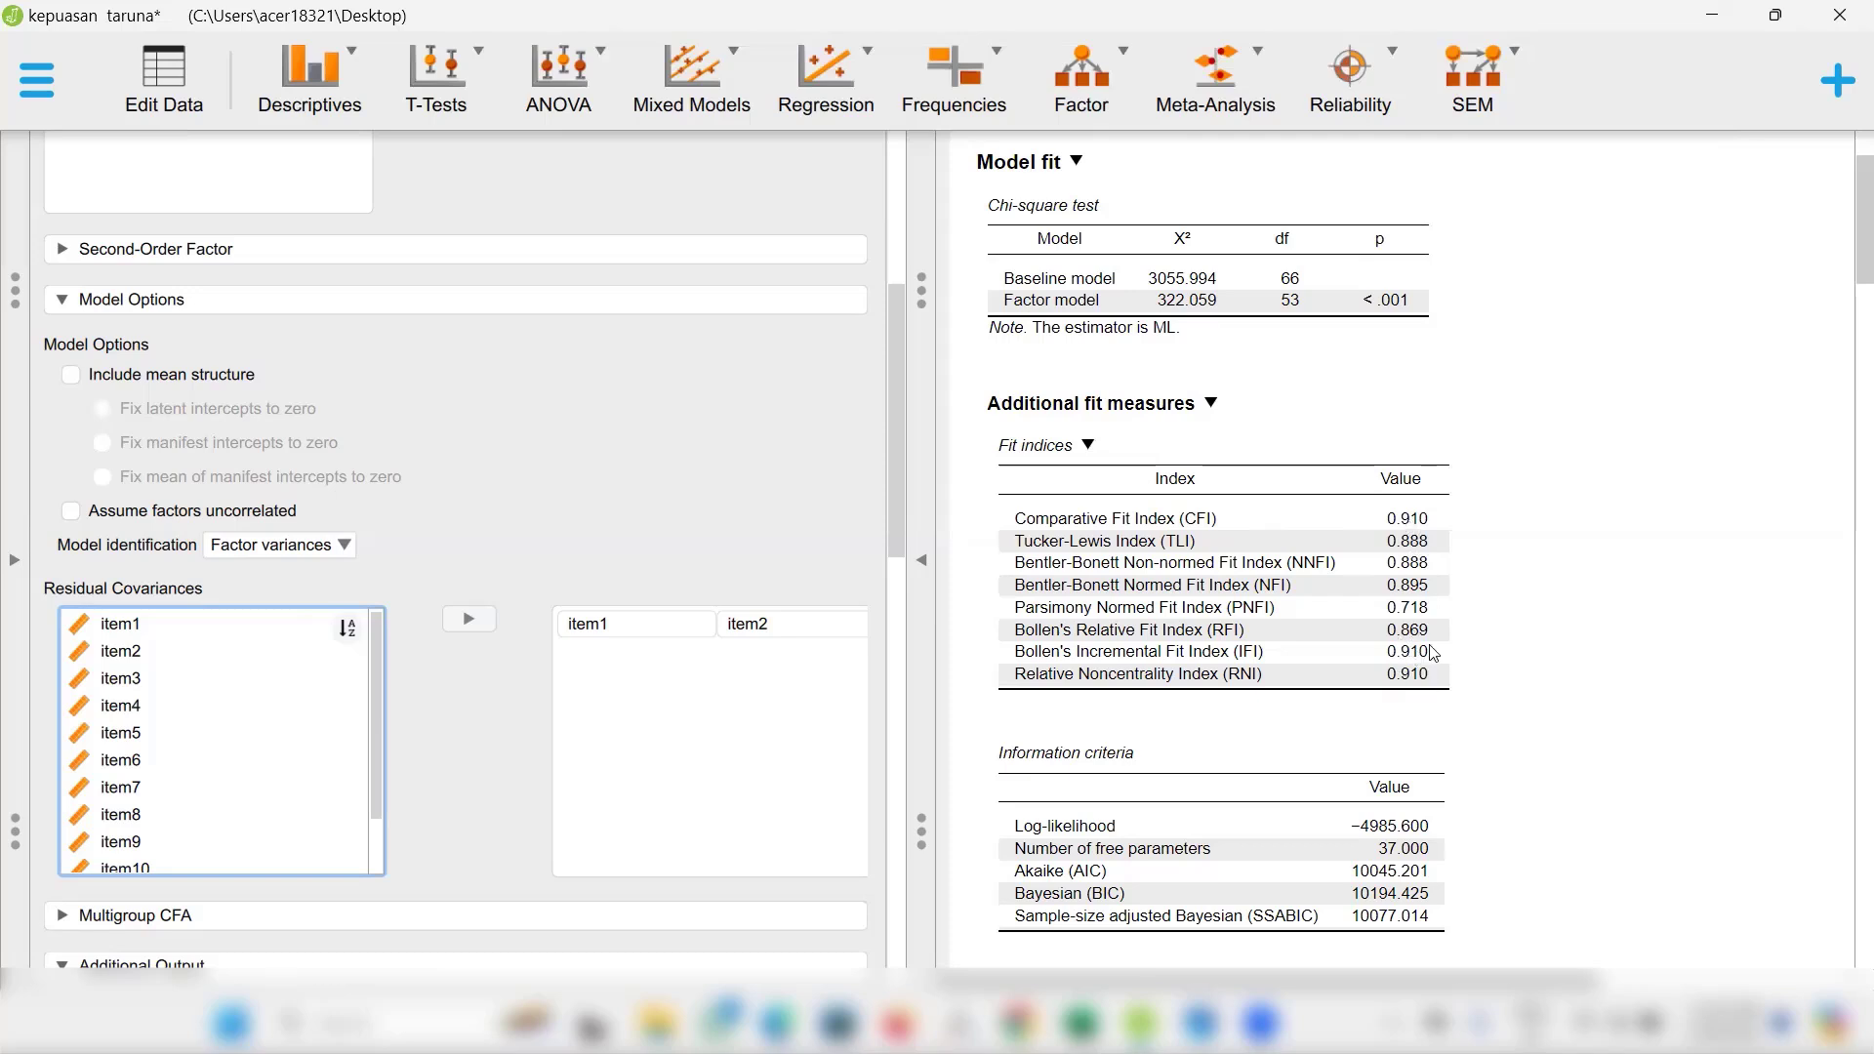
Check the fit measures and modification indices of the model with the item1–item2 residual covariance.
scroll(1430, 652, down, 5)
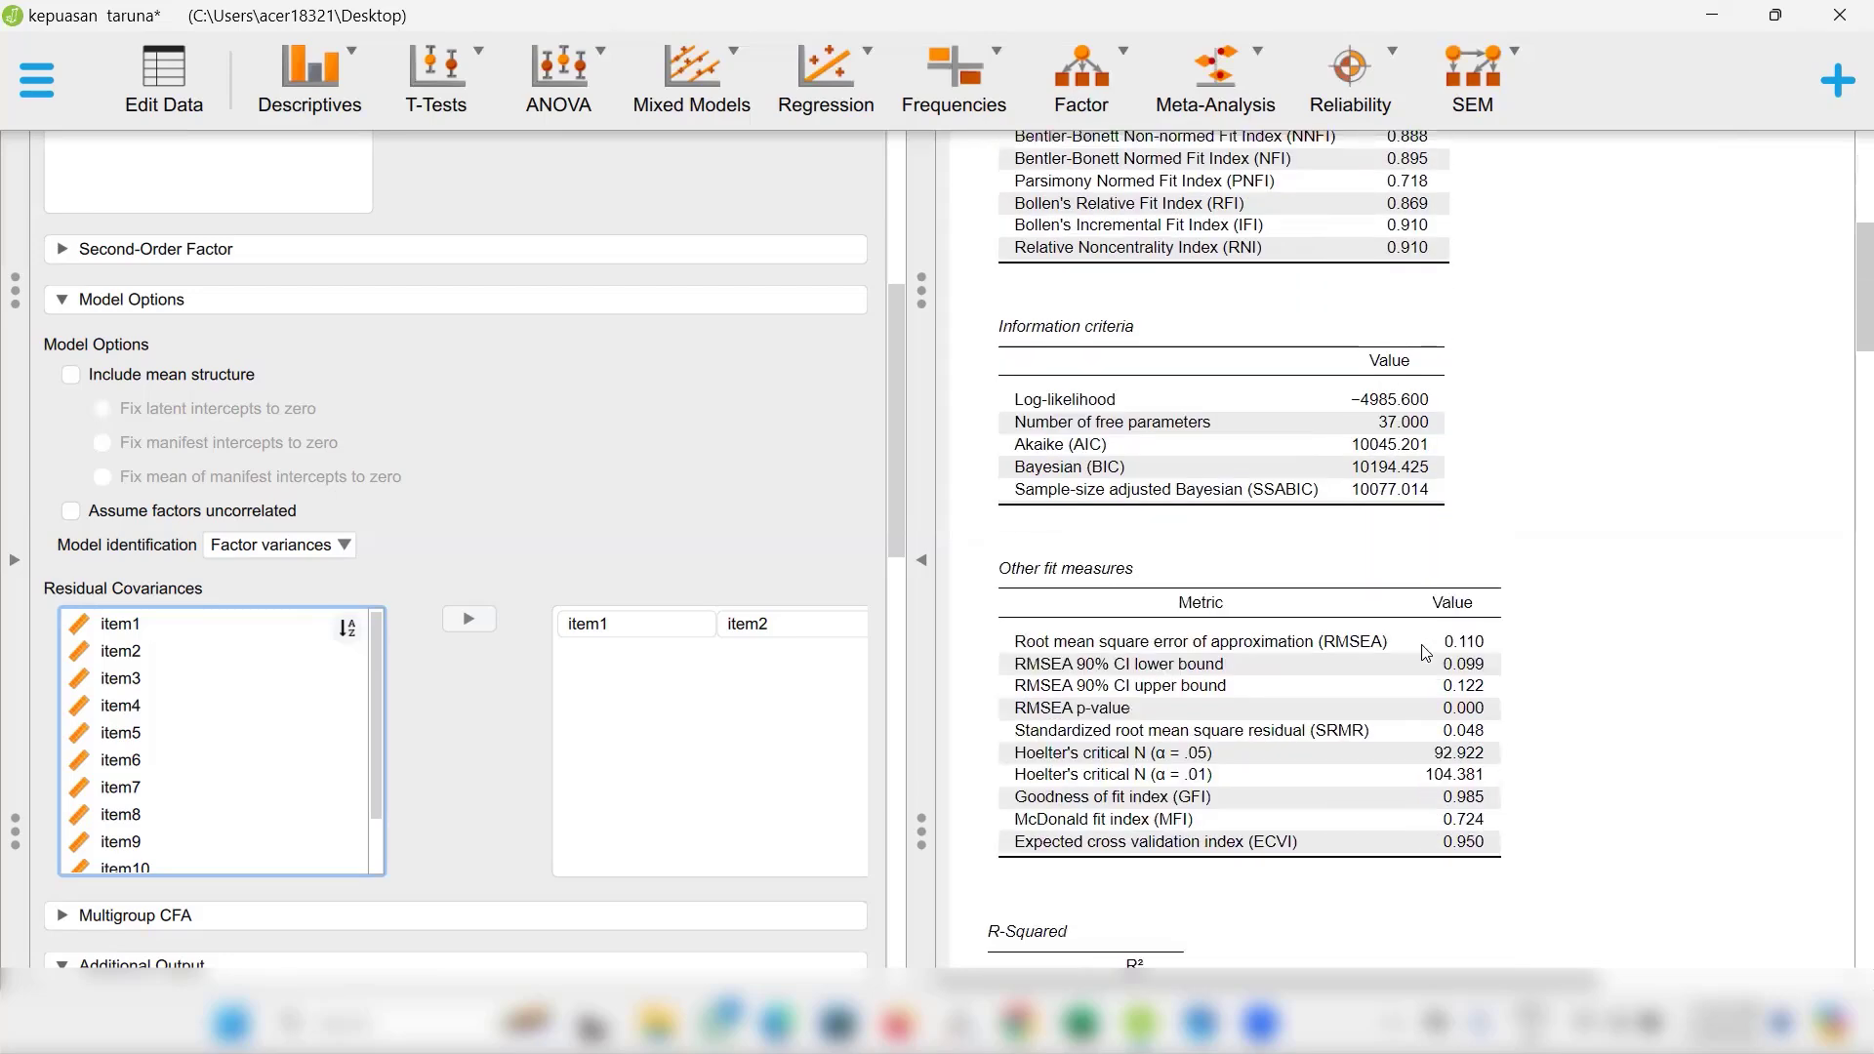
scroll(1426, 653, down, 1)
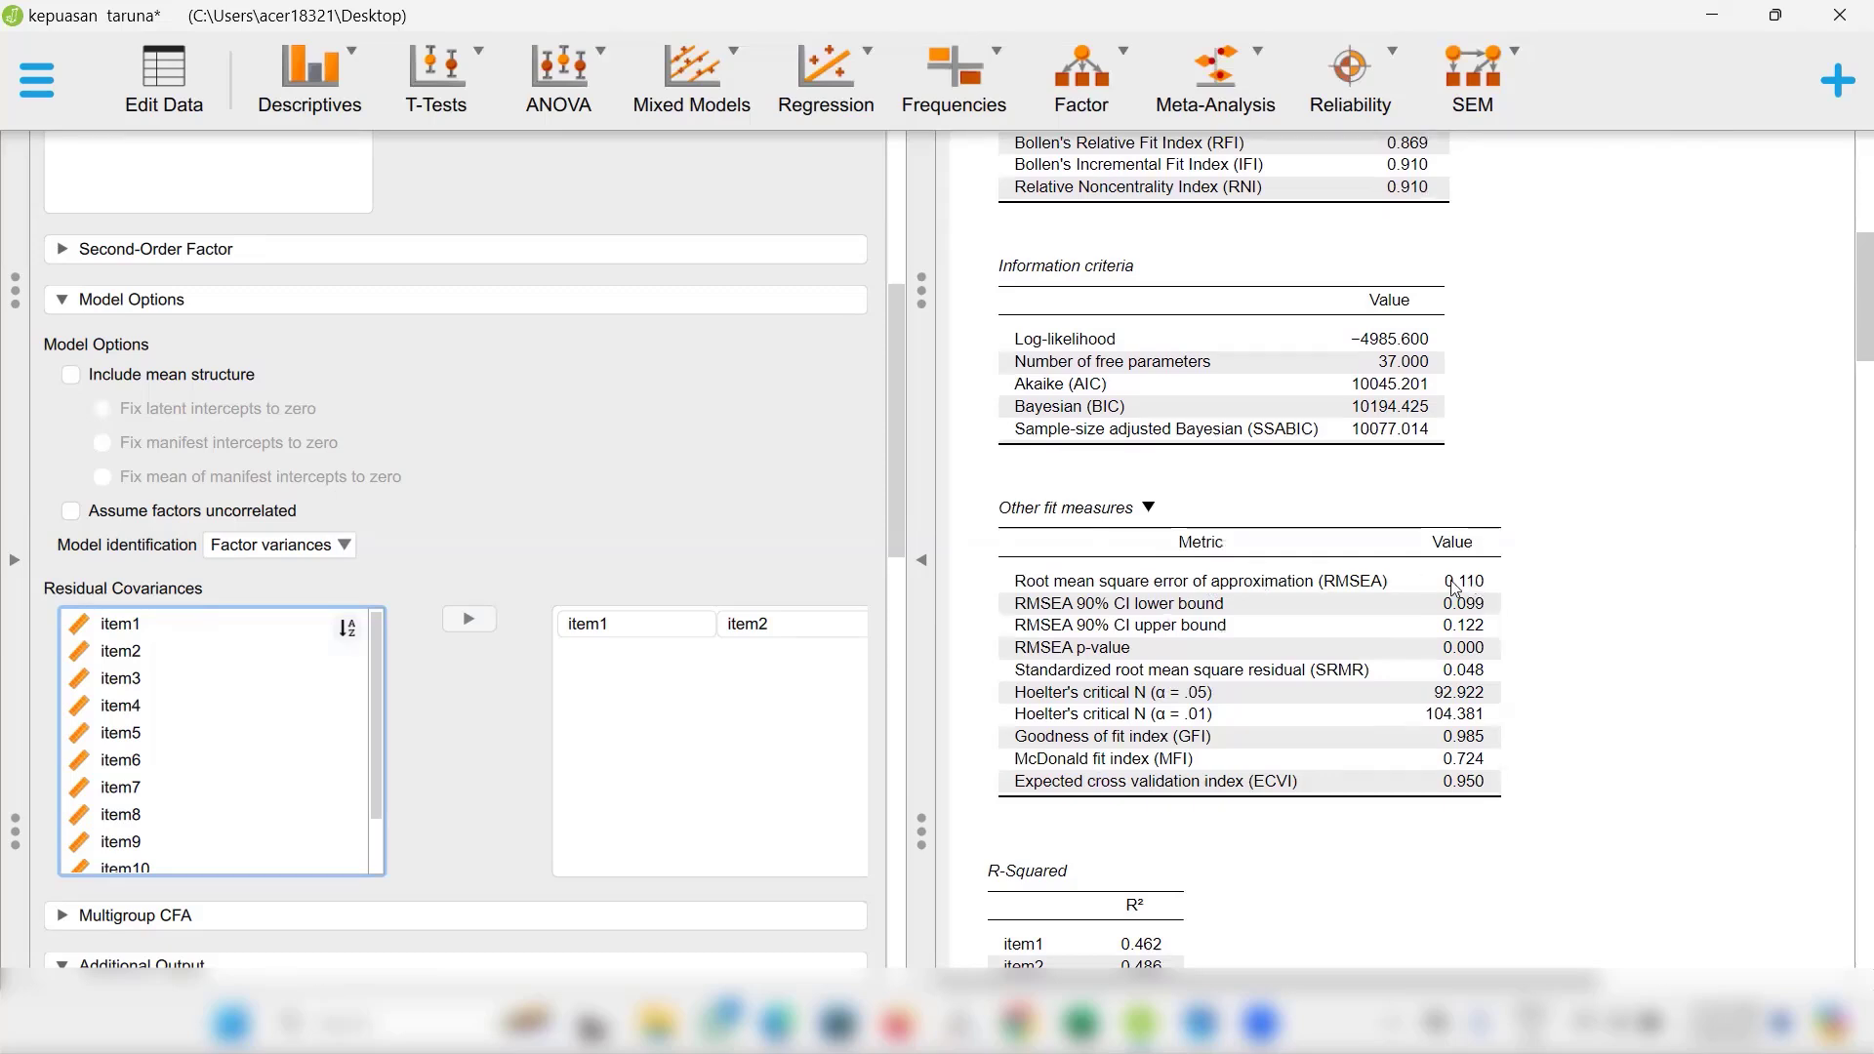
scroll(1464, 588, down, 1)
scroll(1464, 588, up, 4)
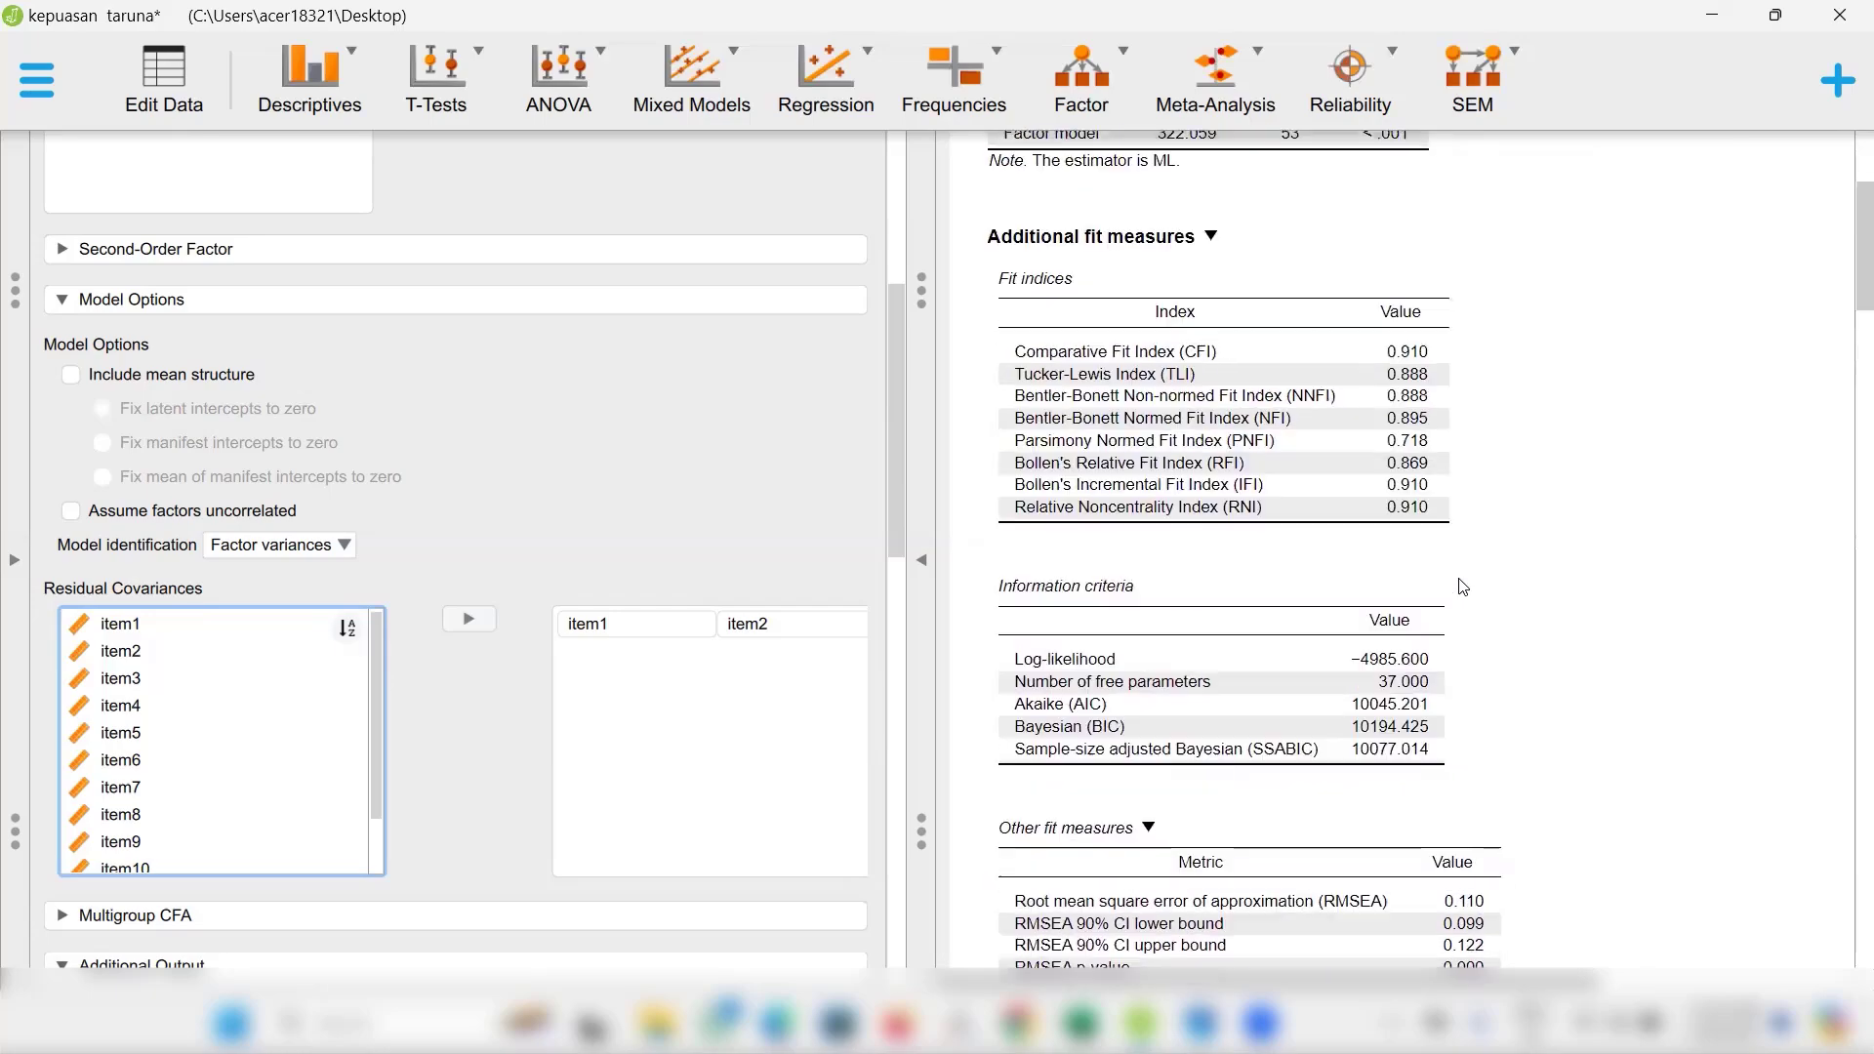
scroll(1464, 588, down, 1)
scroll(1463, 587, down, 20)
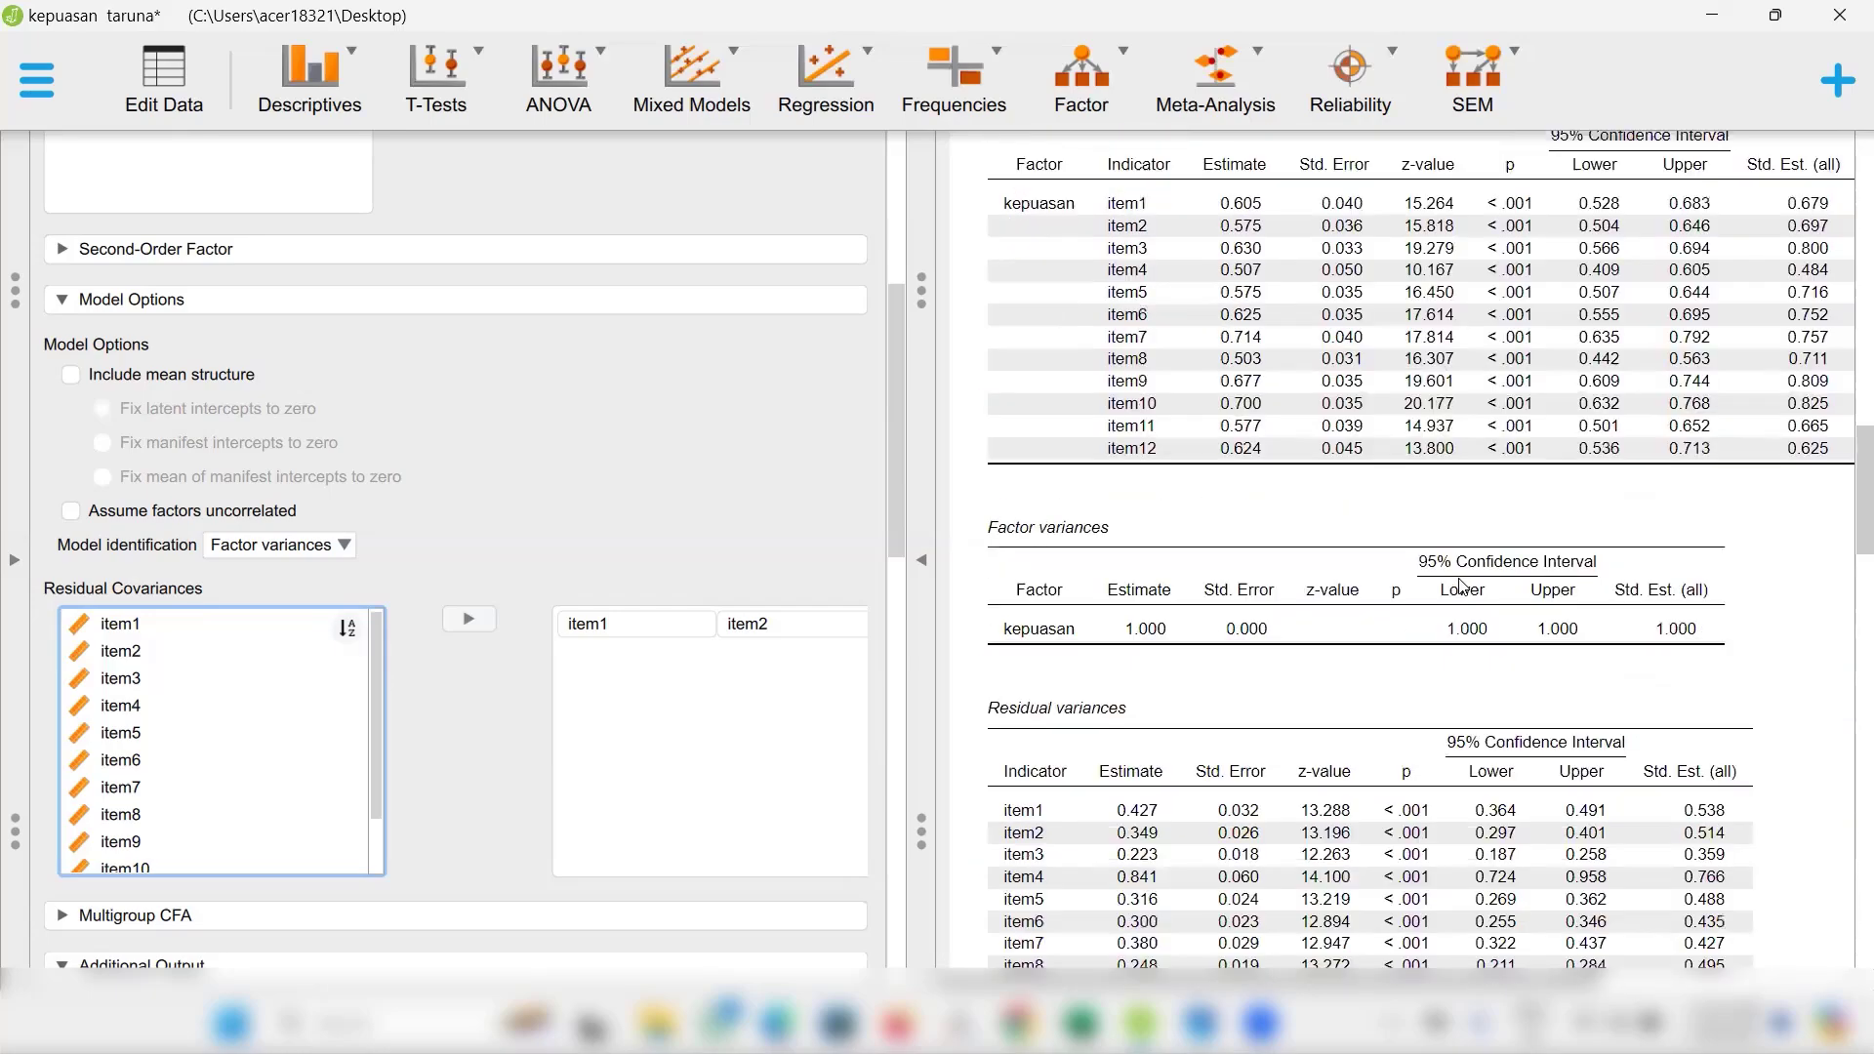
scroll(1463, 587, down, 15)
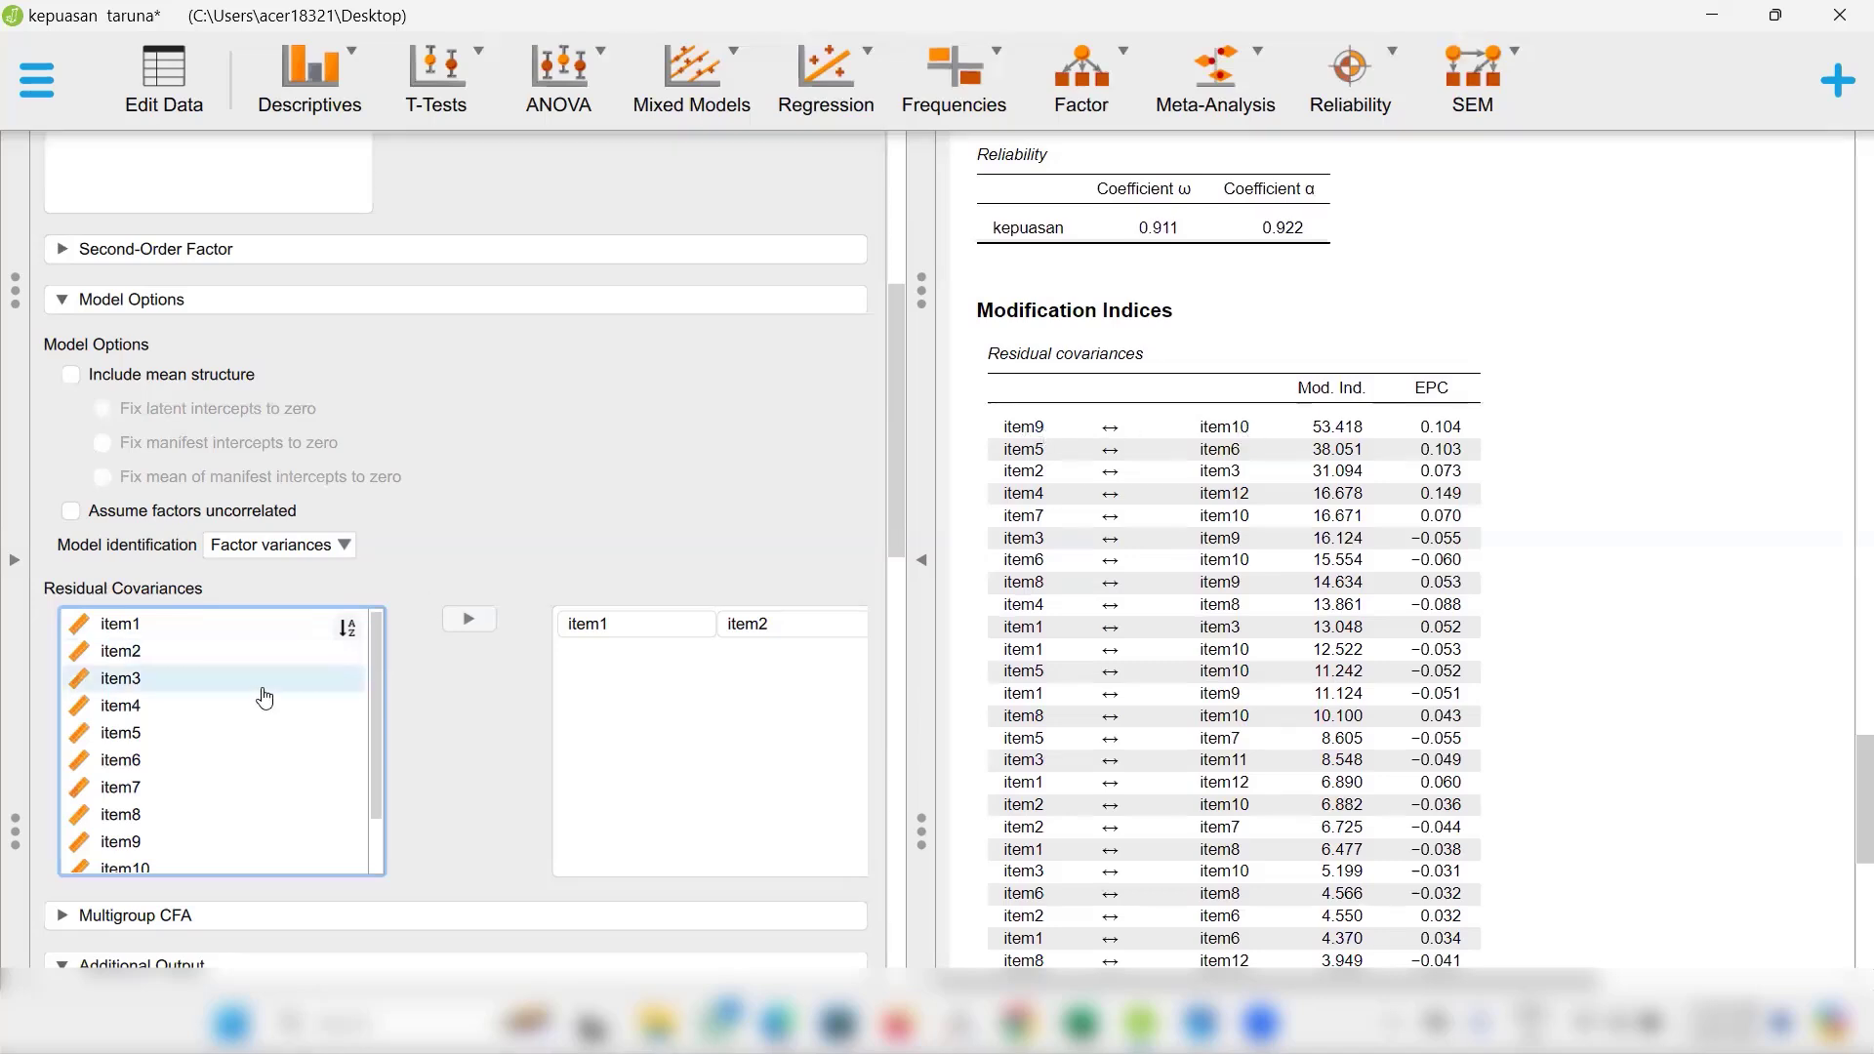
Add a second residual covariance between item9 and item10 to the model.
scroll(224, 664, down, 1)
scroll(209, 598, down, 1)
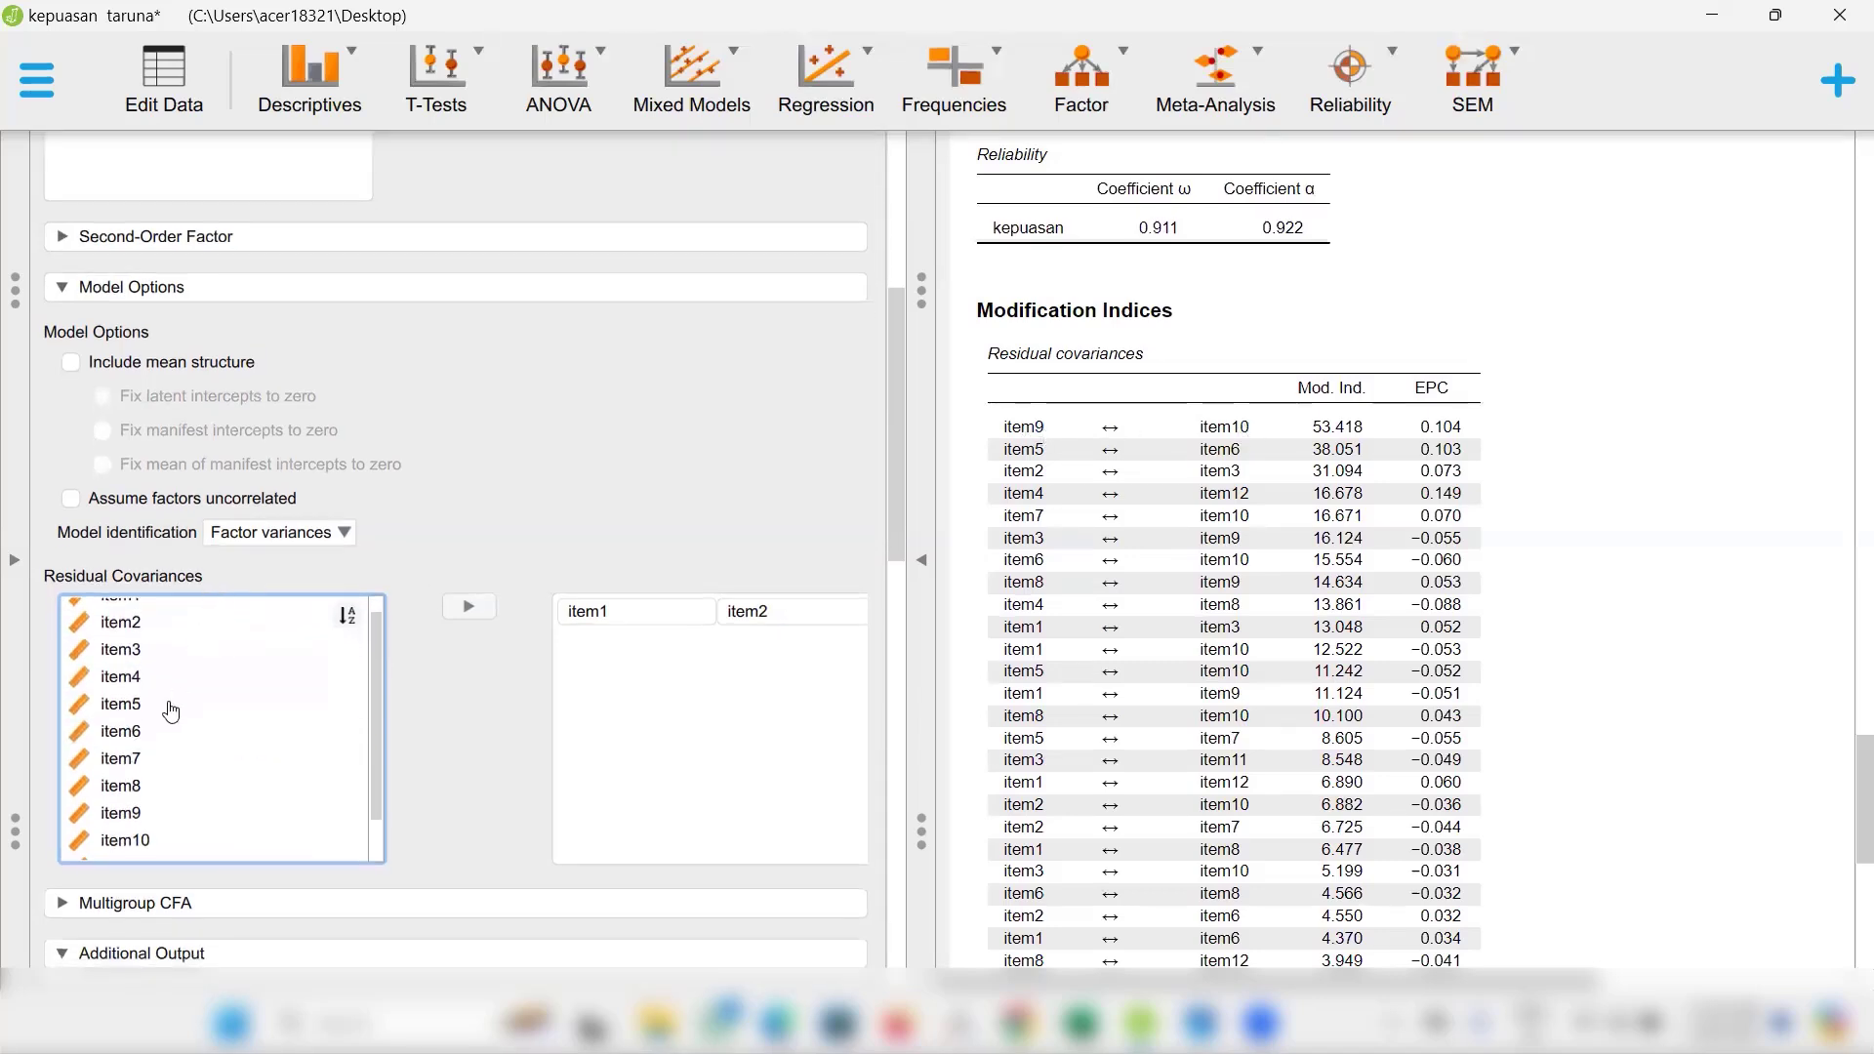
click(146, 814)
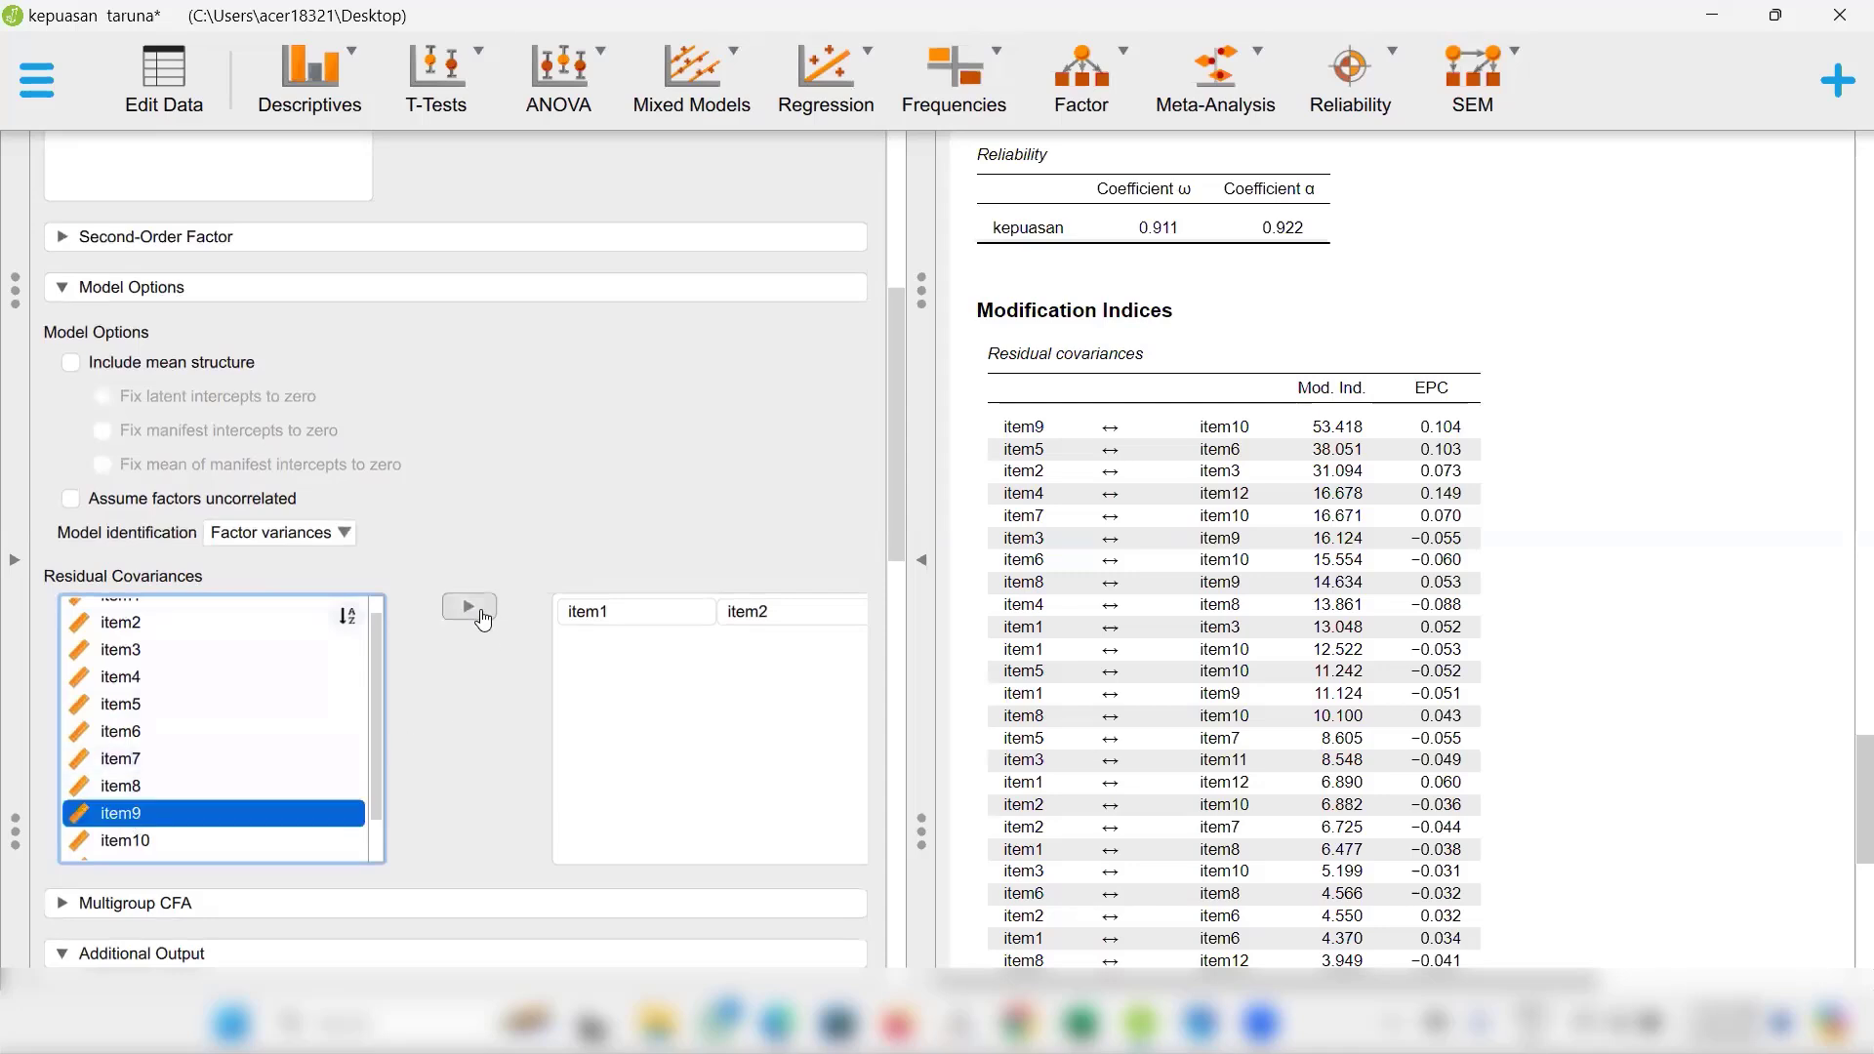
click(469, 607)
click(156, 839)
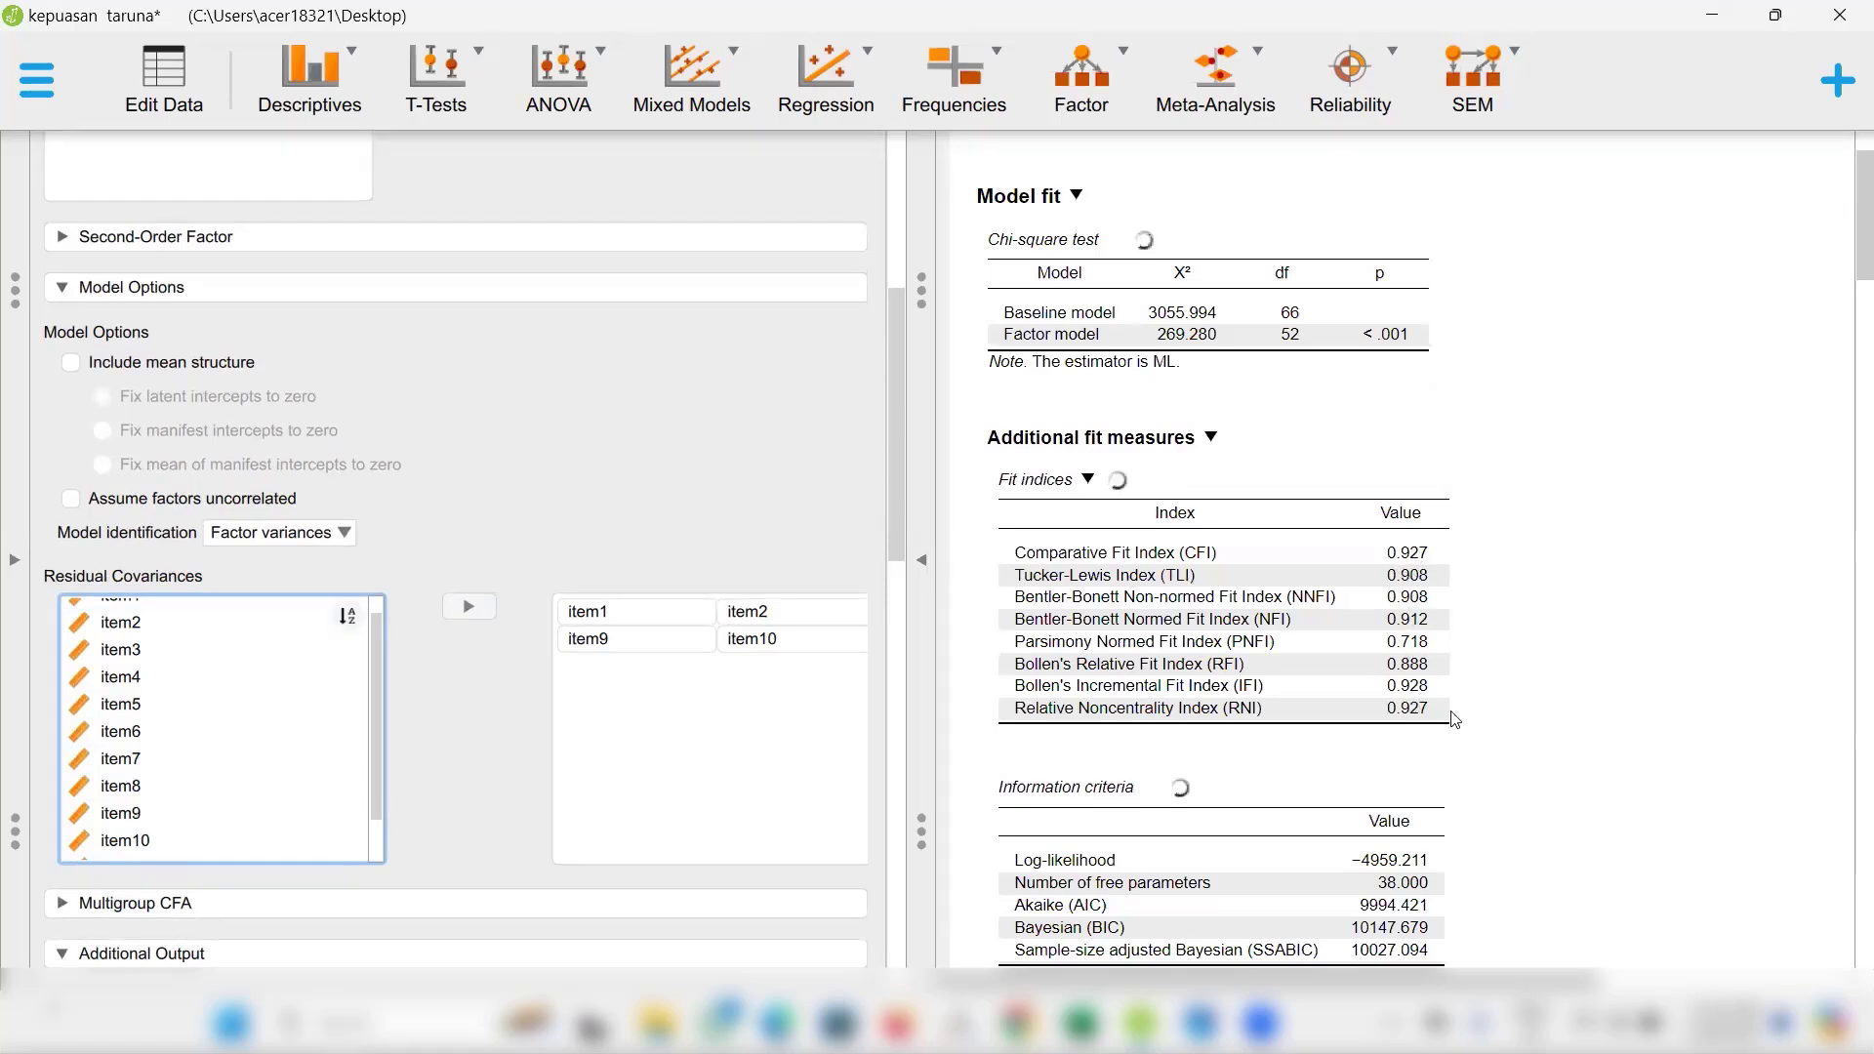
Examine the chi-square test, fit indices, RMSEA, SRMR, R-Squared and factor loadings of the model with both residual covariances.
scroll(1453, 717, down, 2)
scroll(1454, 720, down, 3)
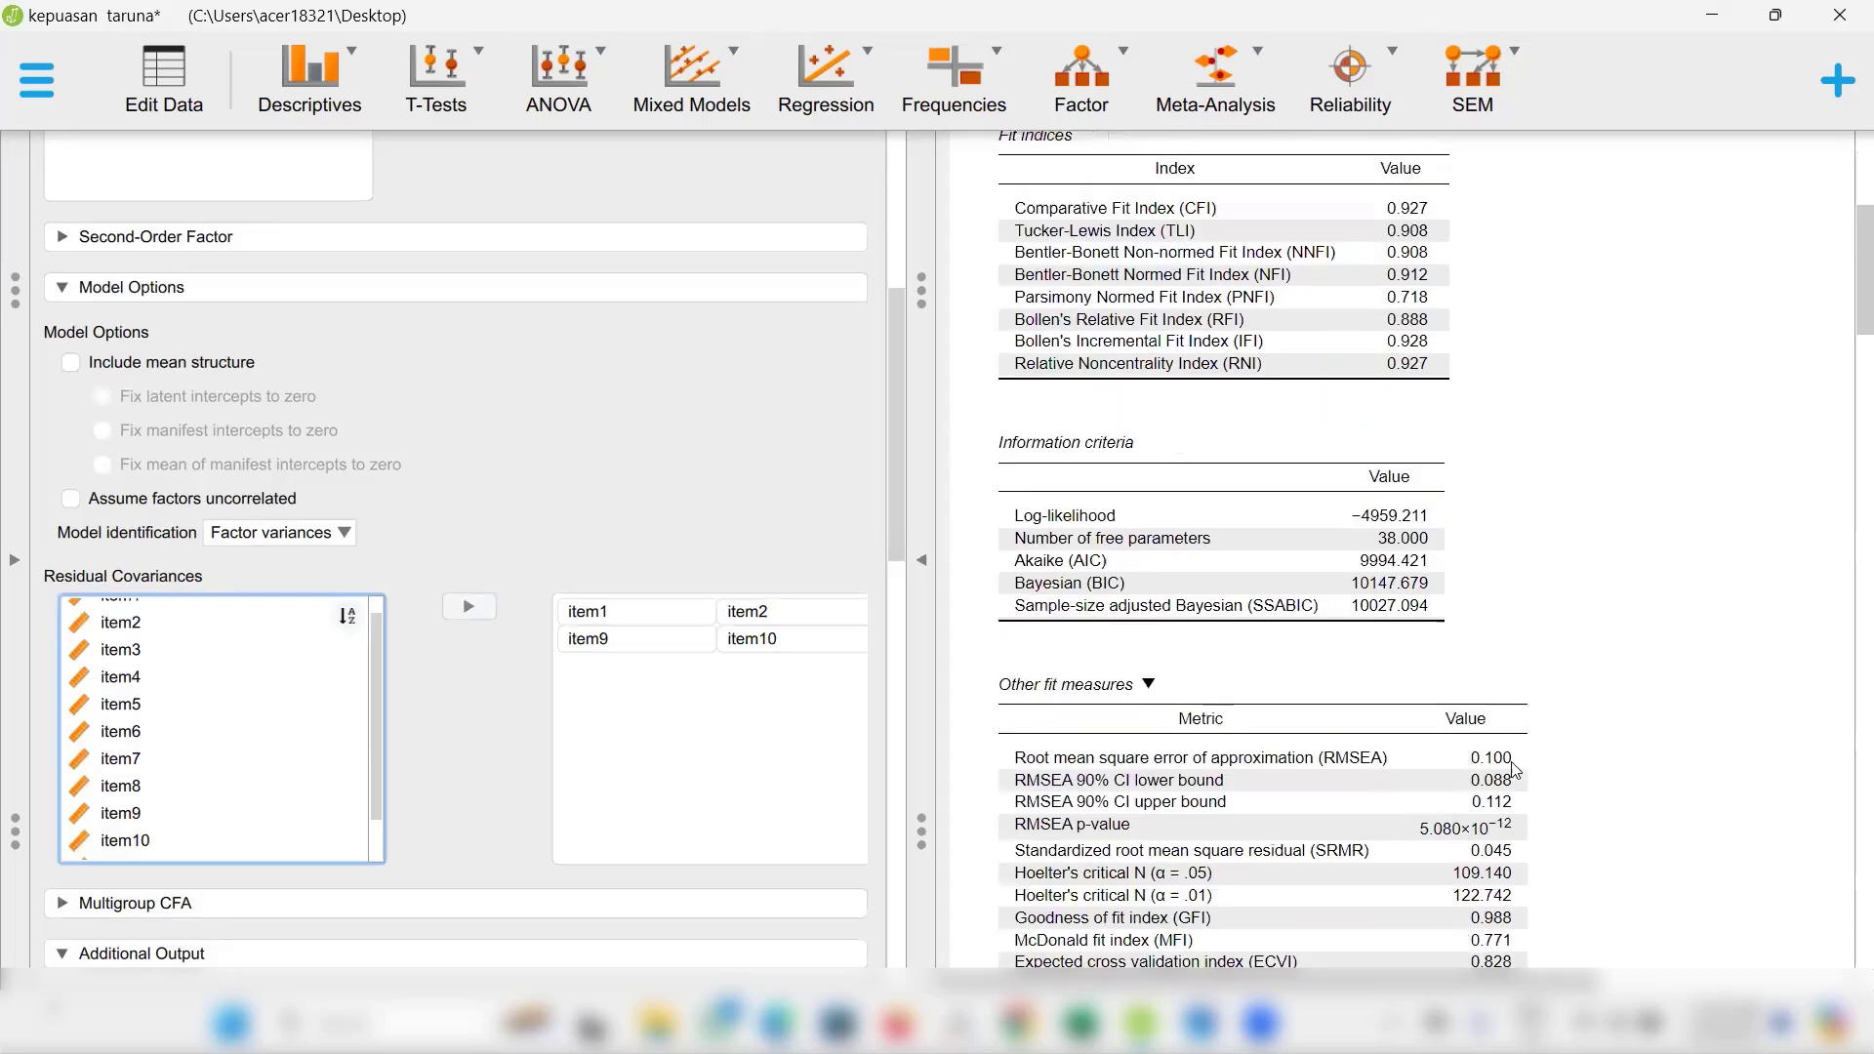
scroll(1513, 766, down, 2)
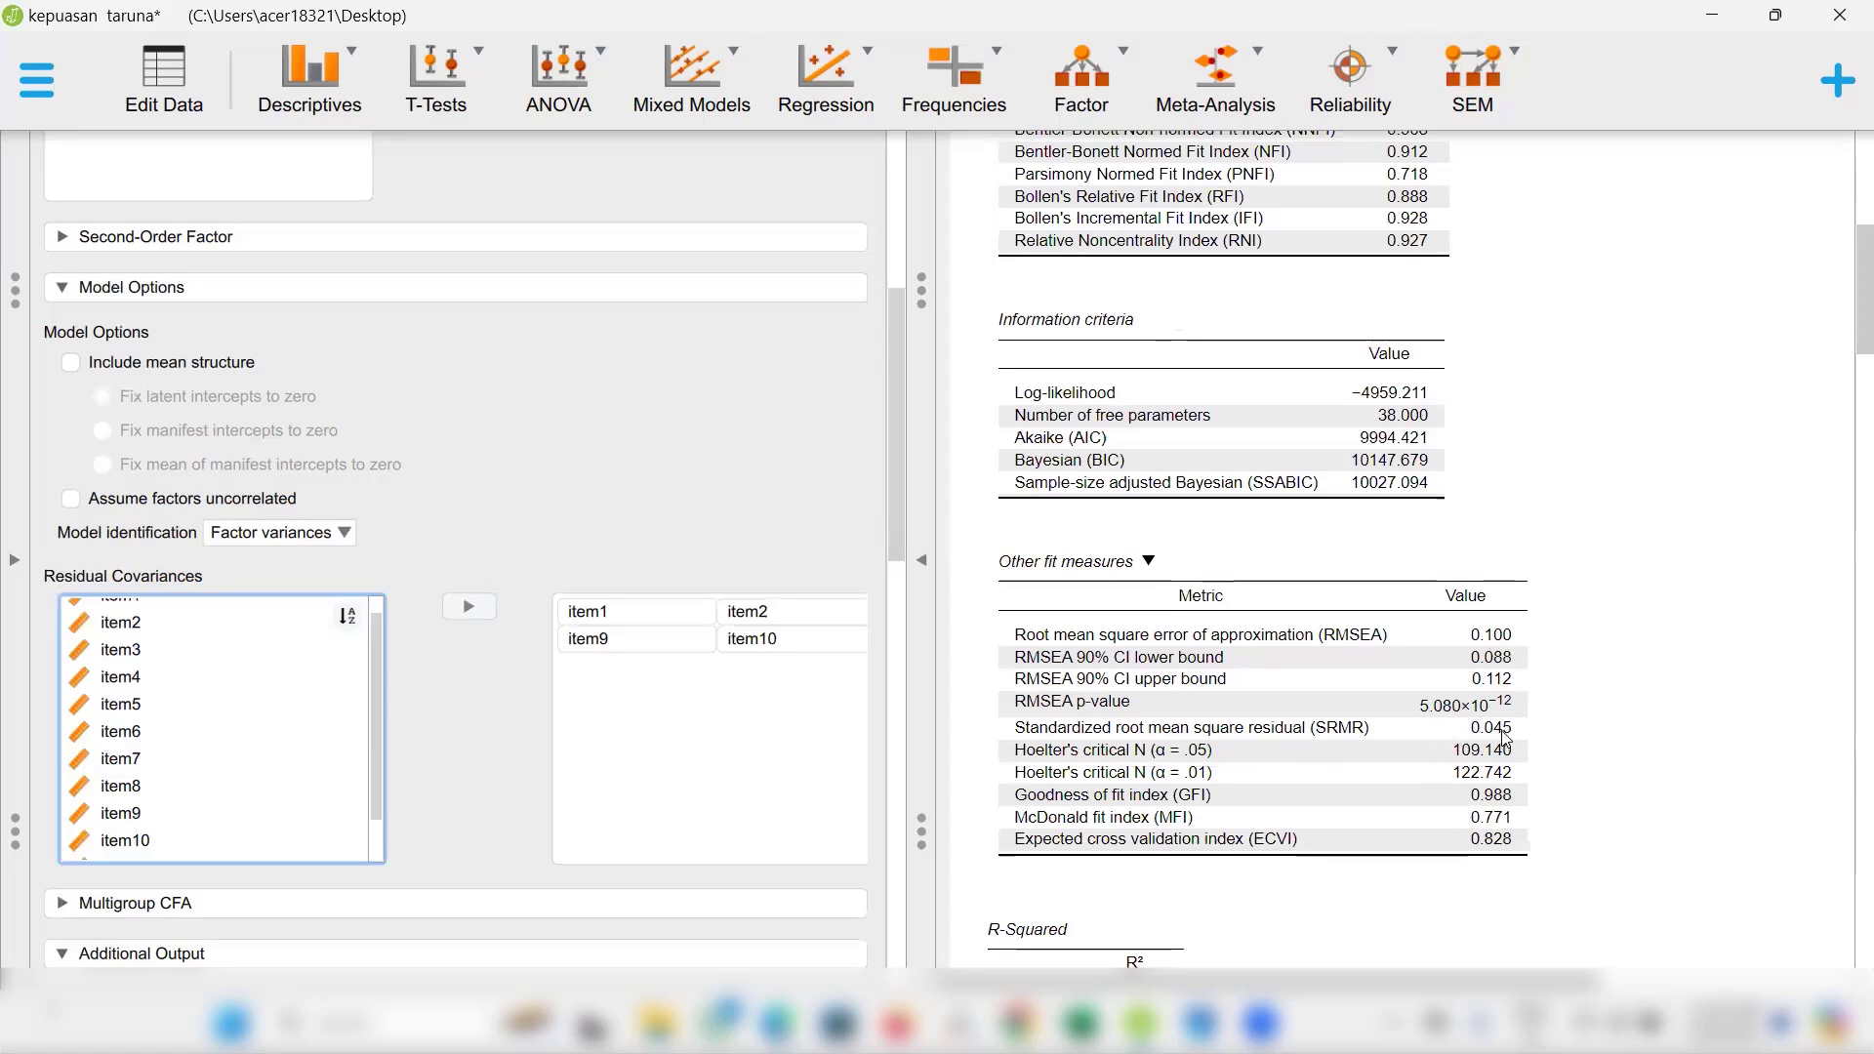
scroll(1493, 713, down, 5)
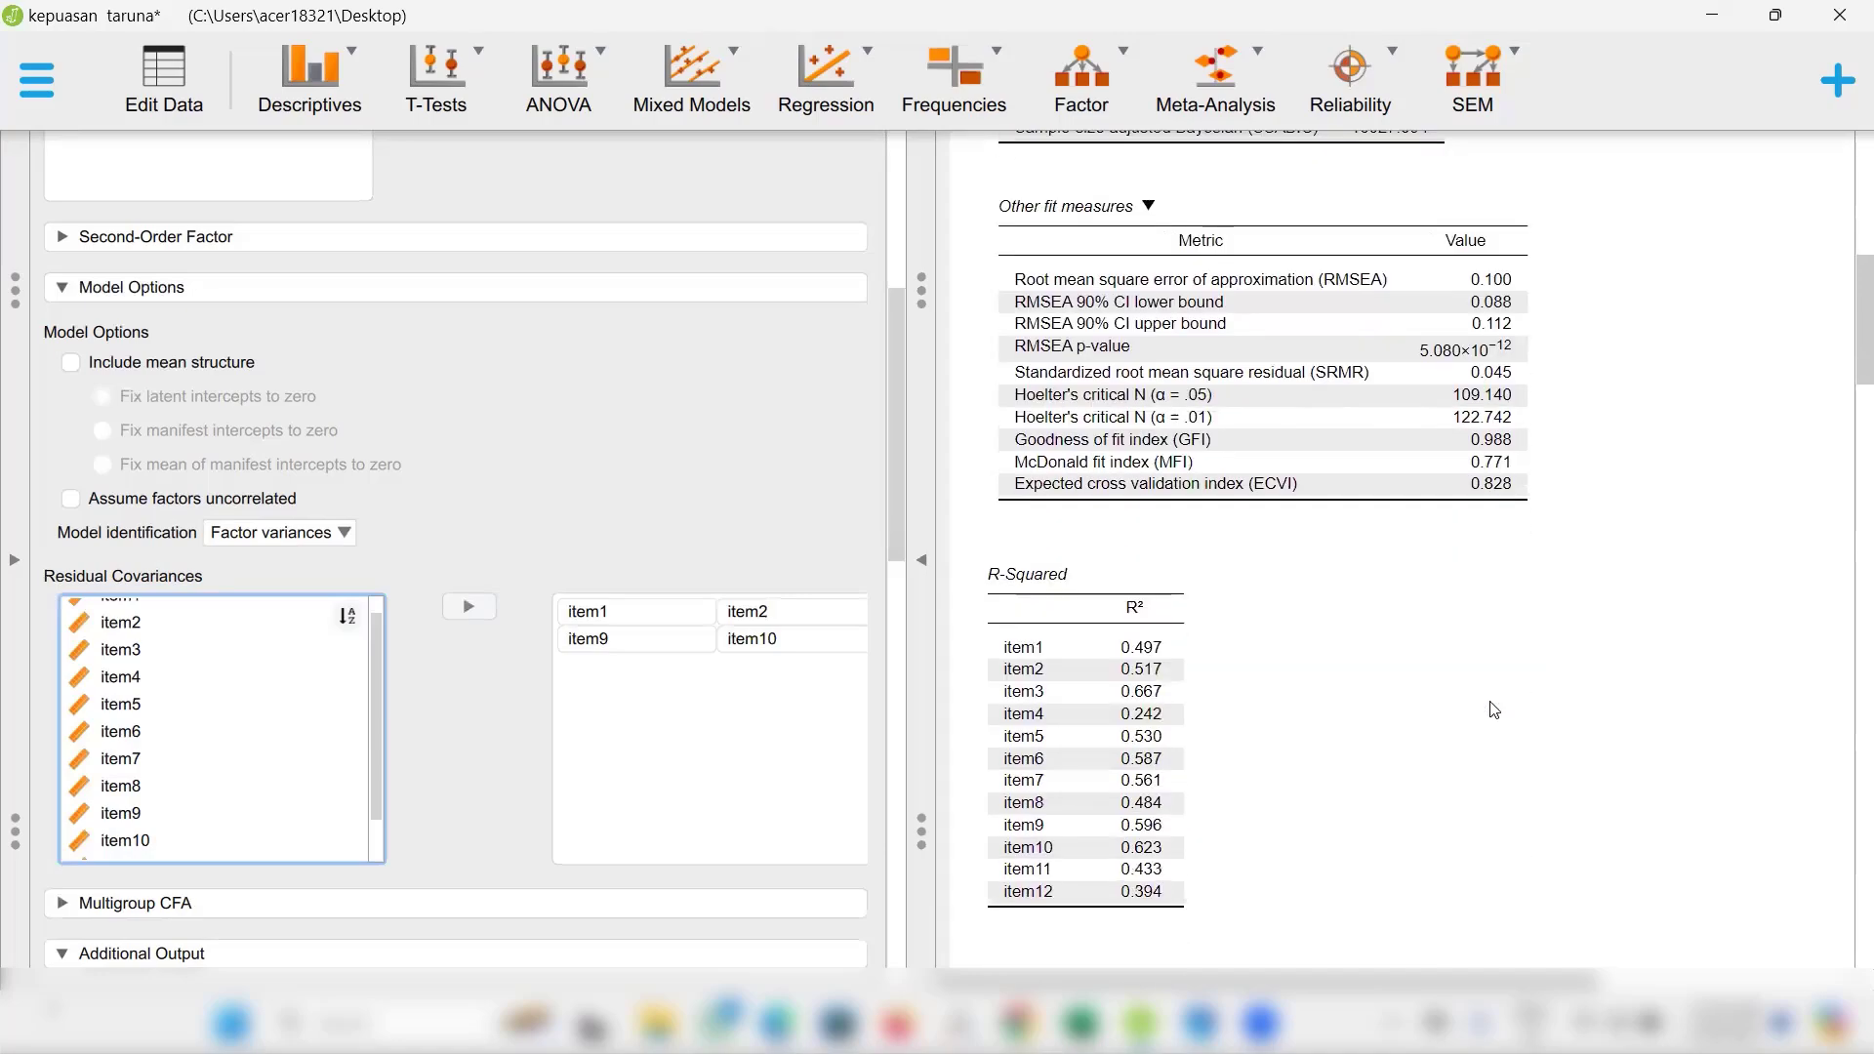
scroll(1494, 710, down, 13)
scroll(1493, 710, up, 10)
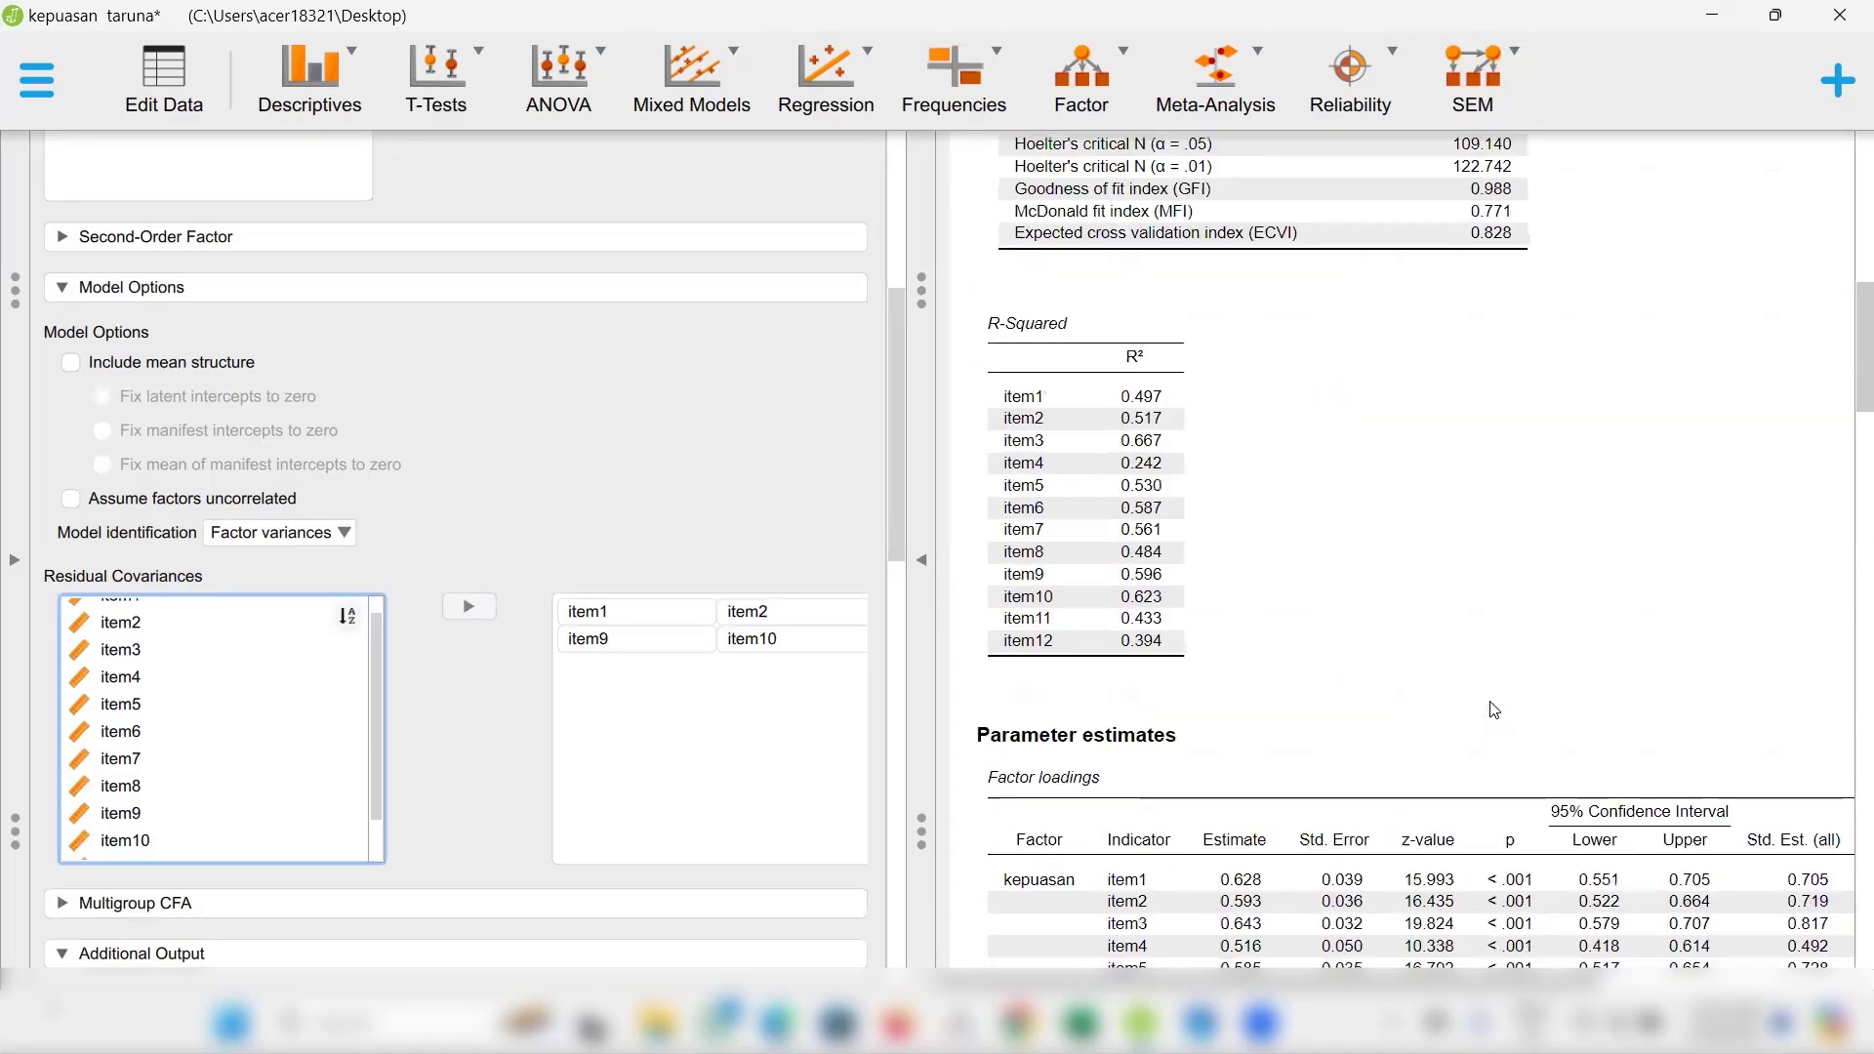
scroll(1494, 710, up, 12)
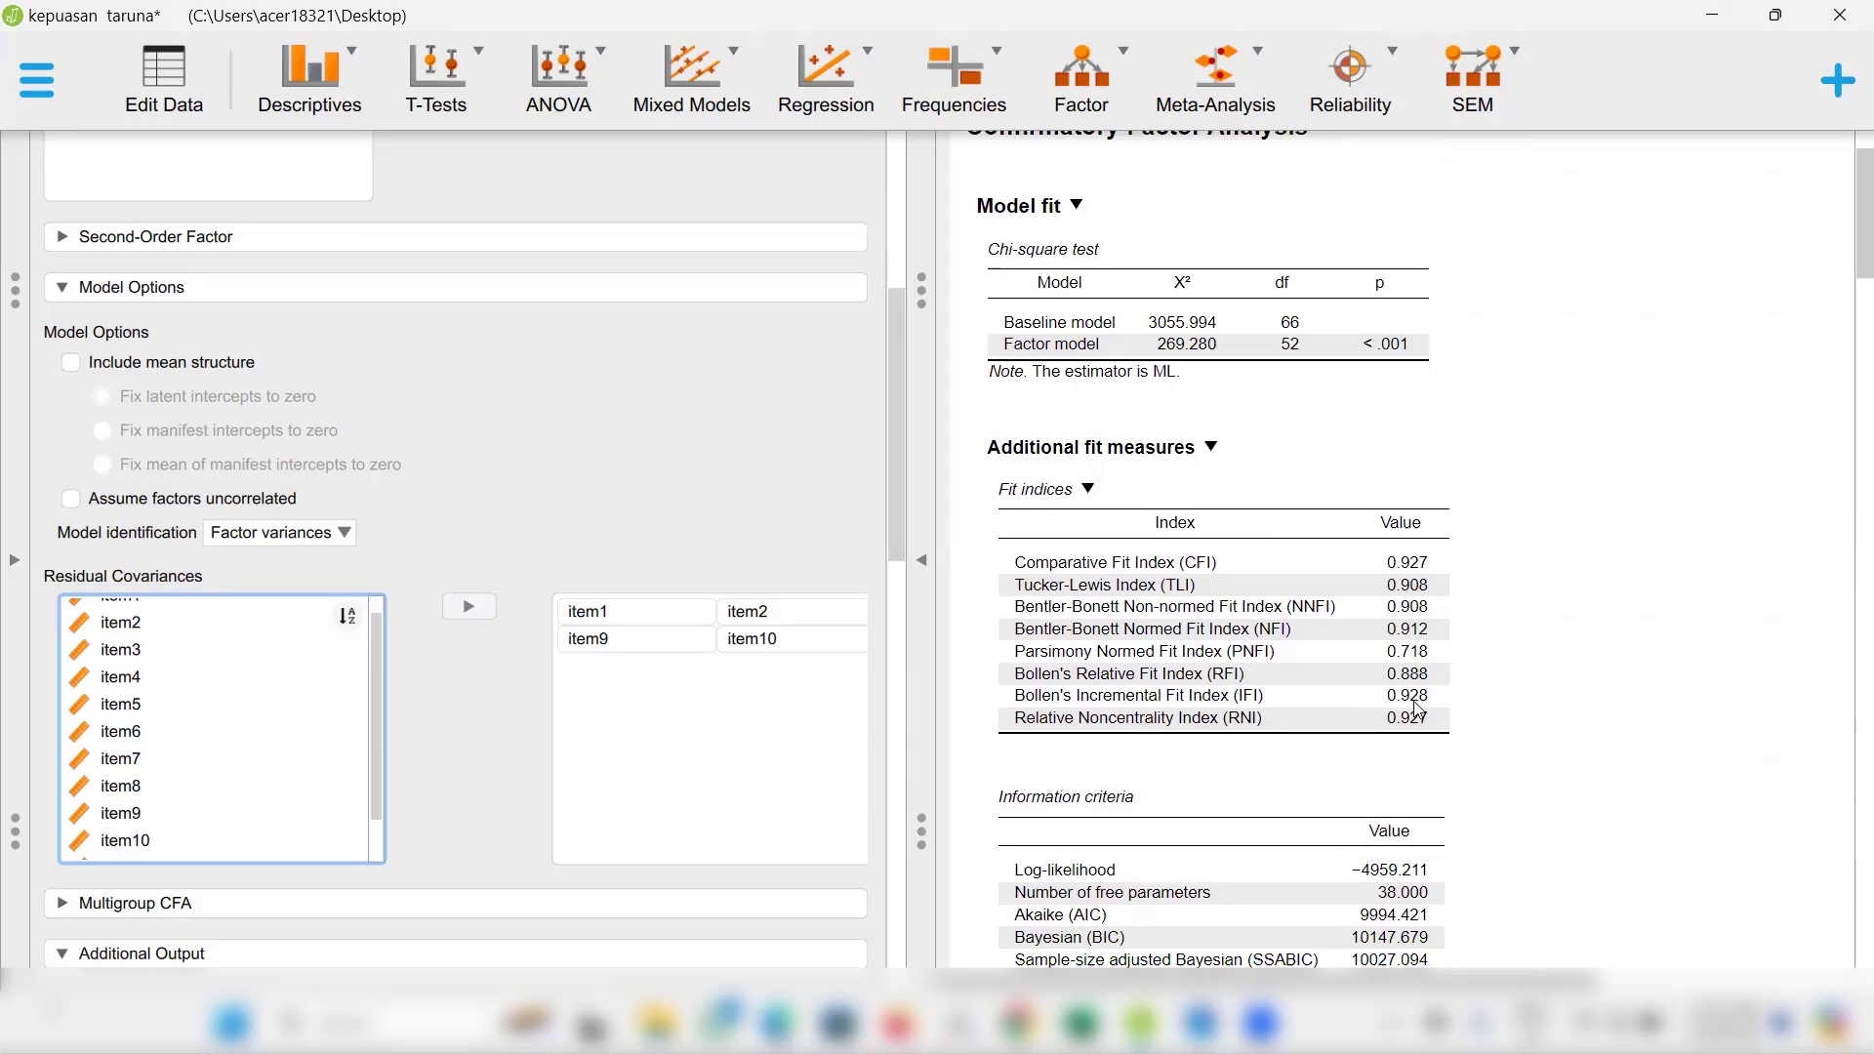
scroll(1418, 709, down, 3)
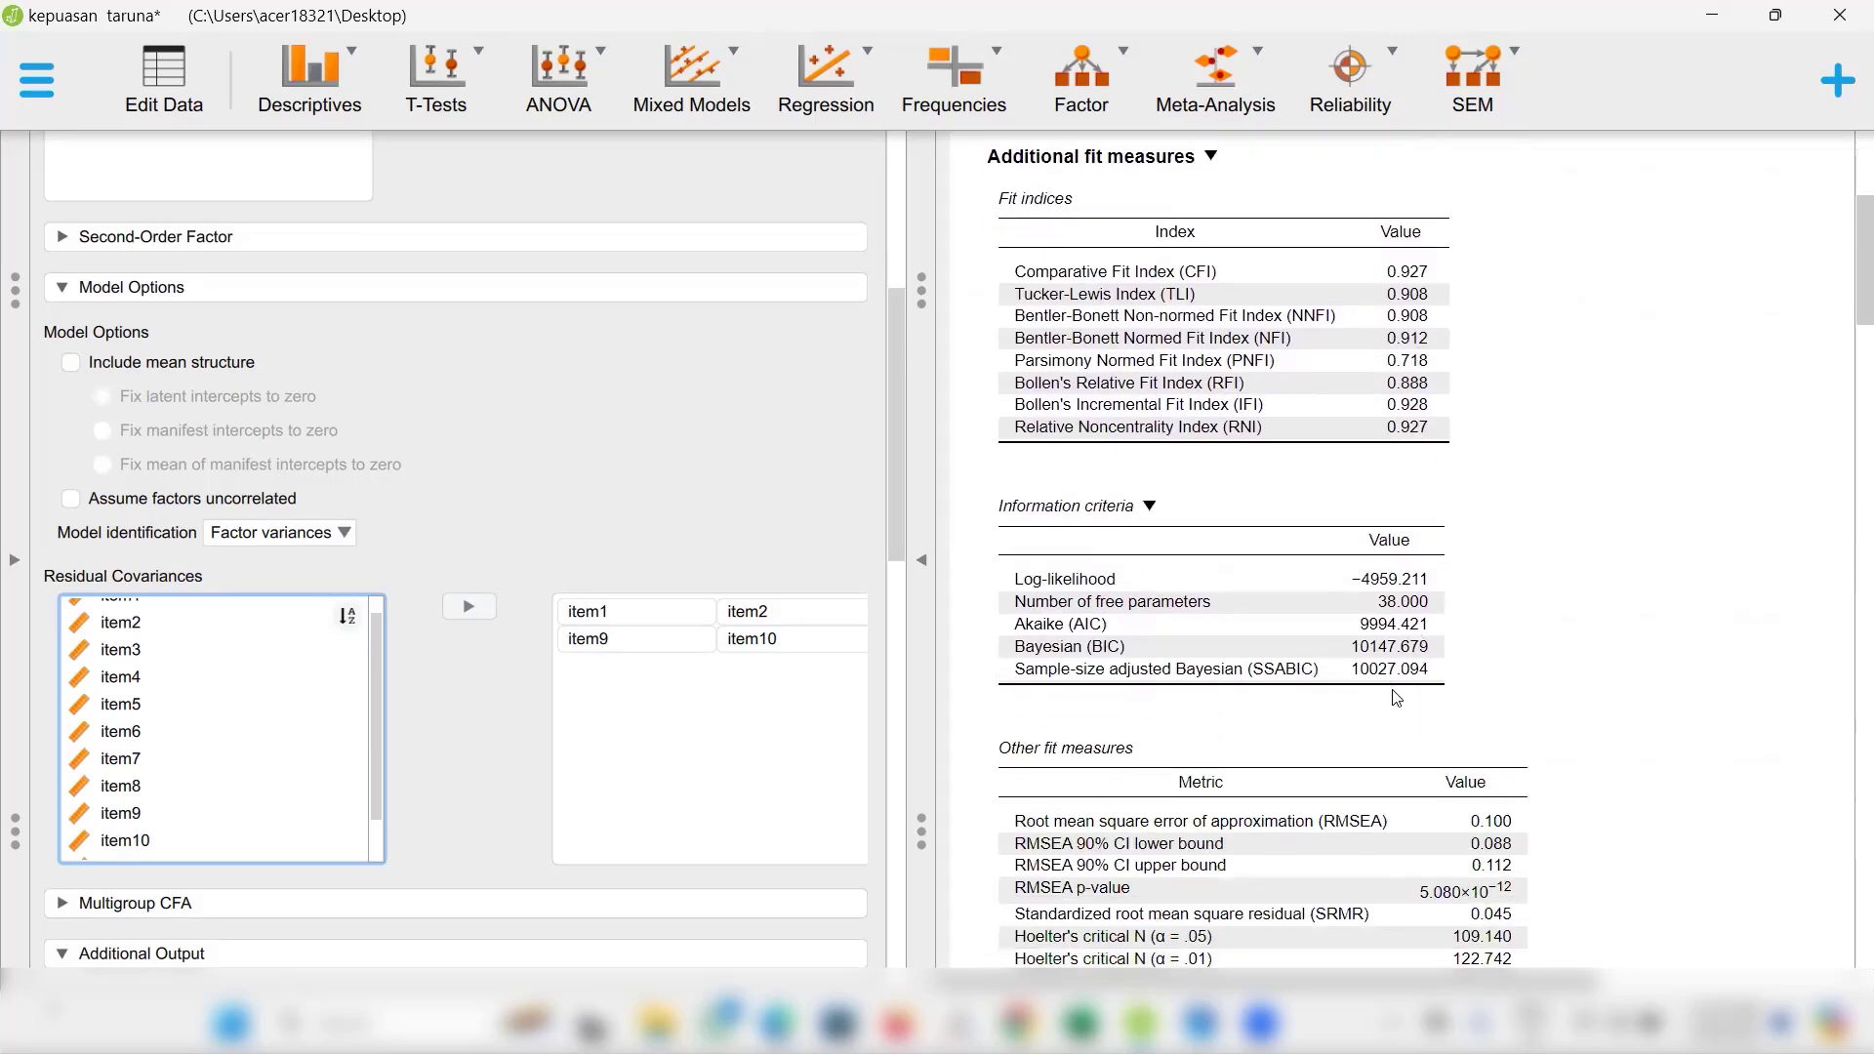
scroll(1398, 698, down, 2)
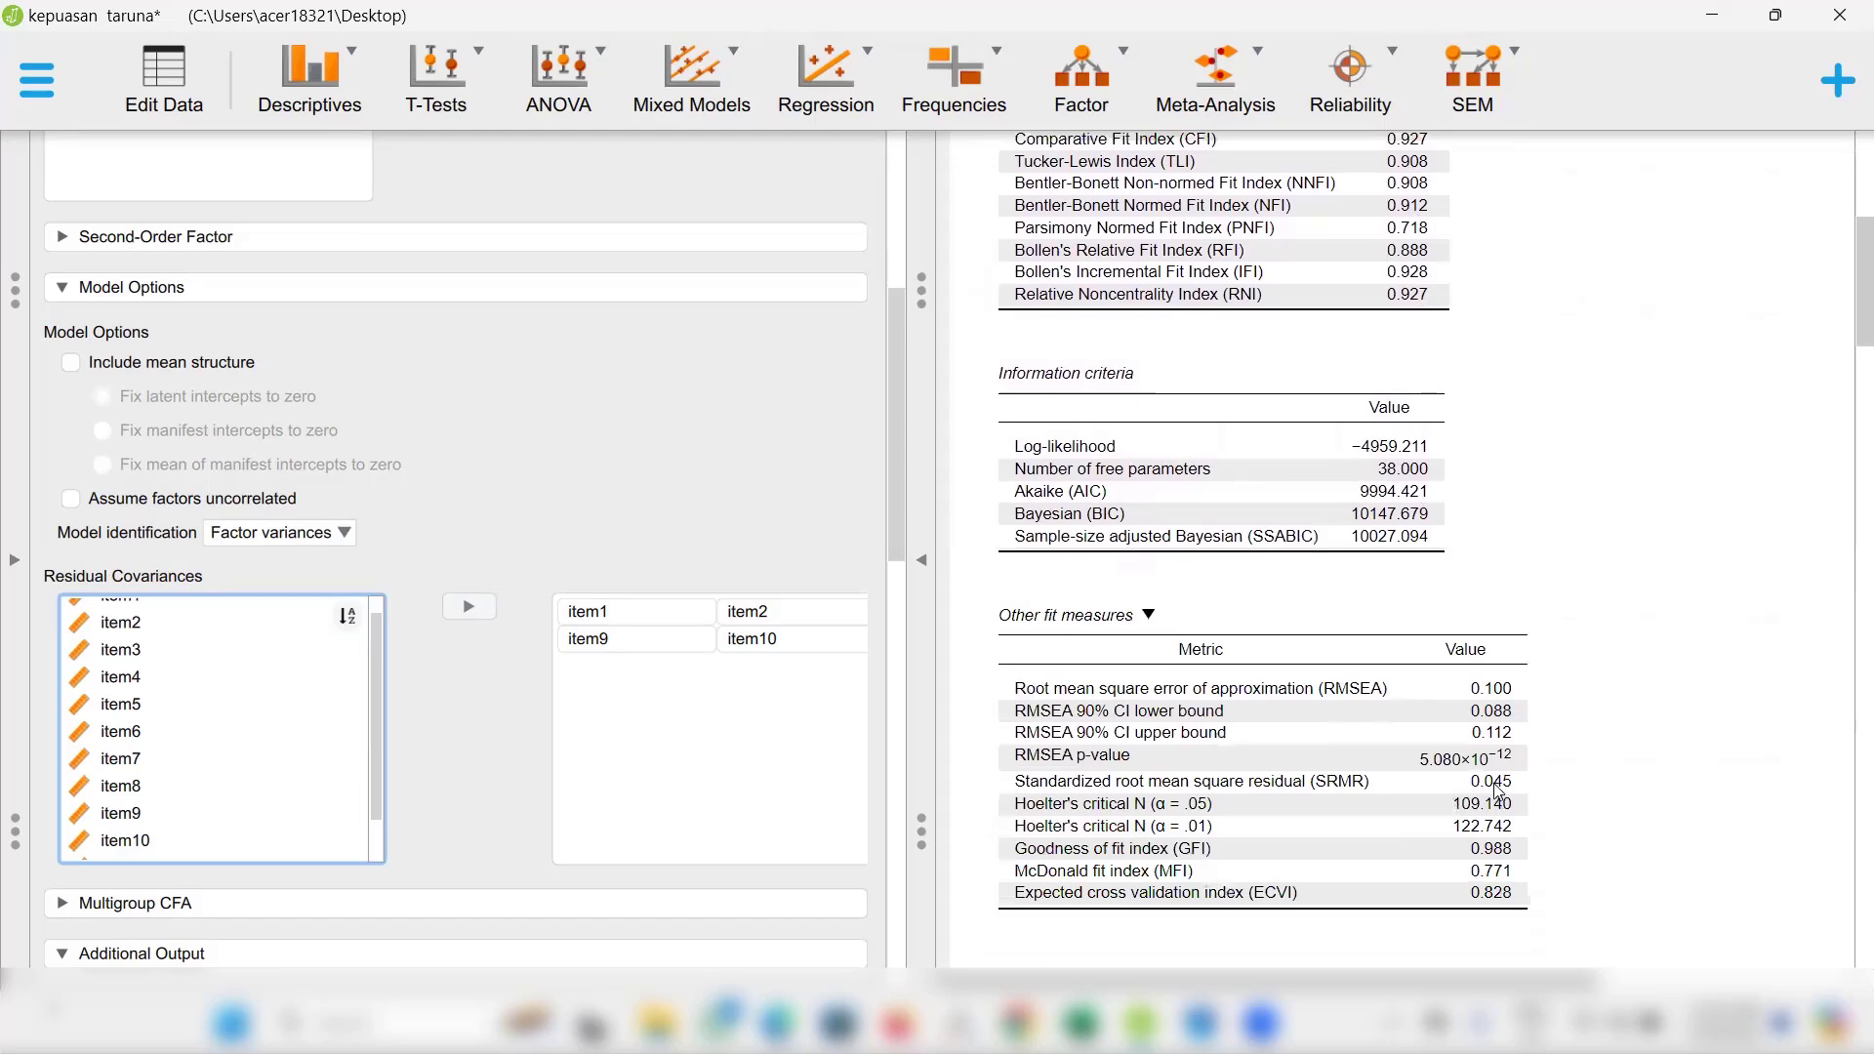
scroll(1488, 803, up, 1)
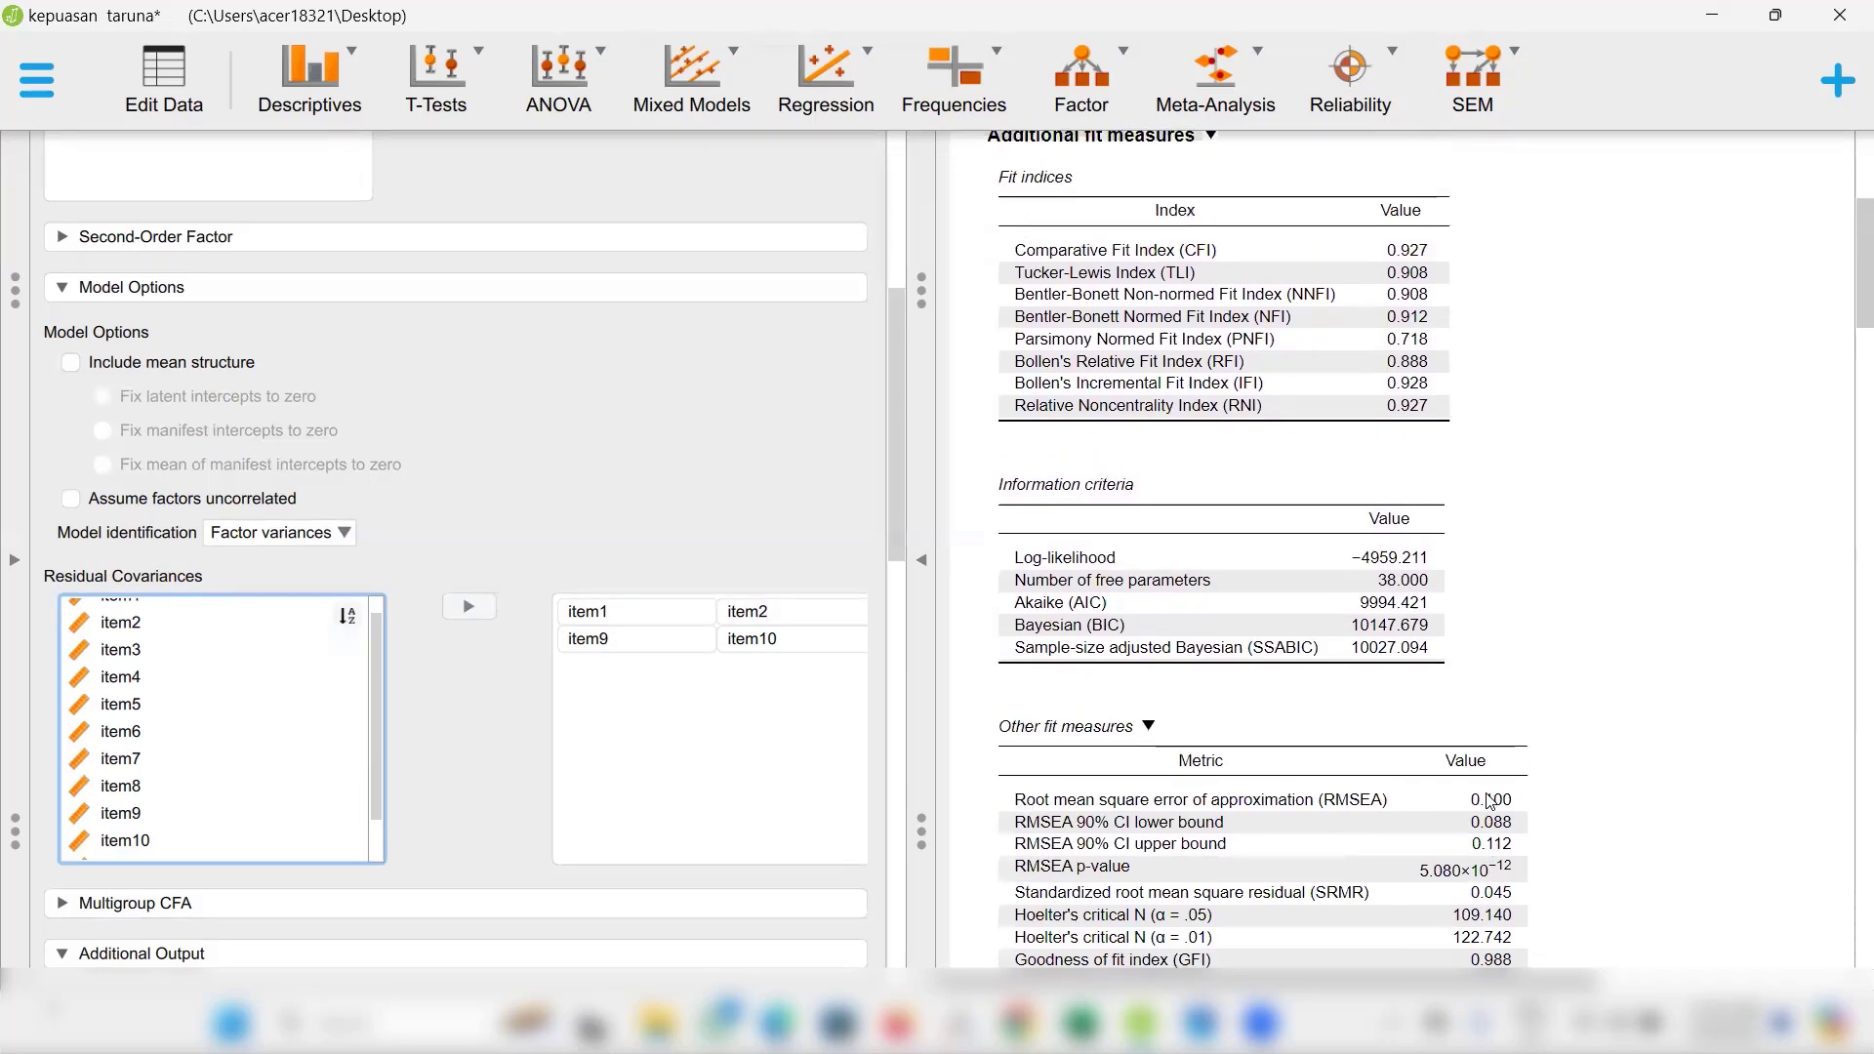
scroll(1487, 803, up, 4)
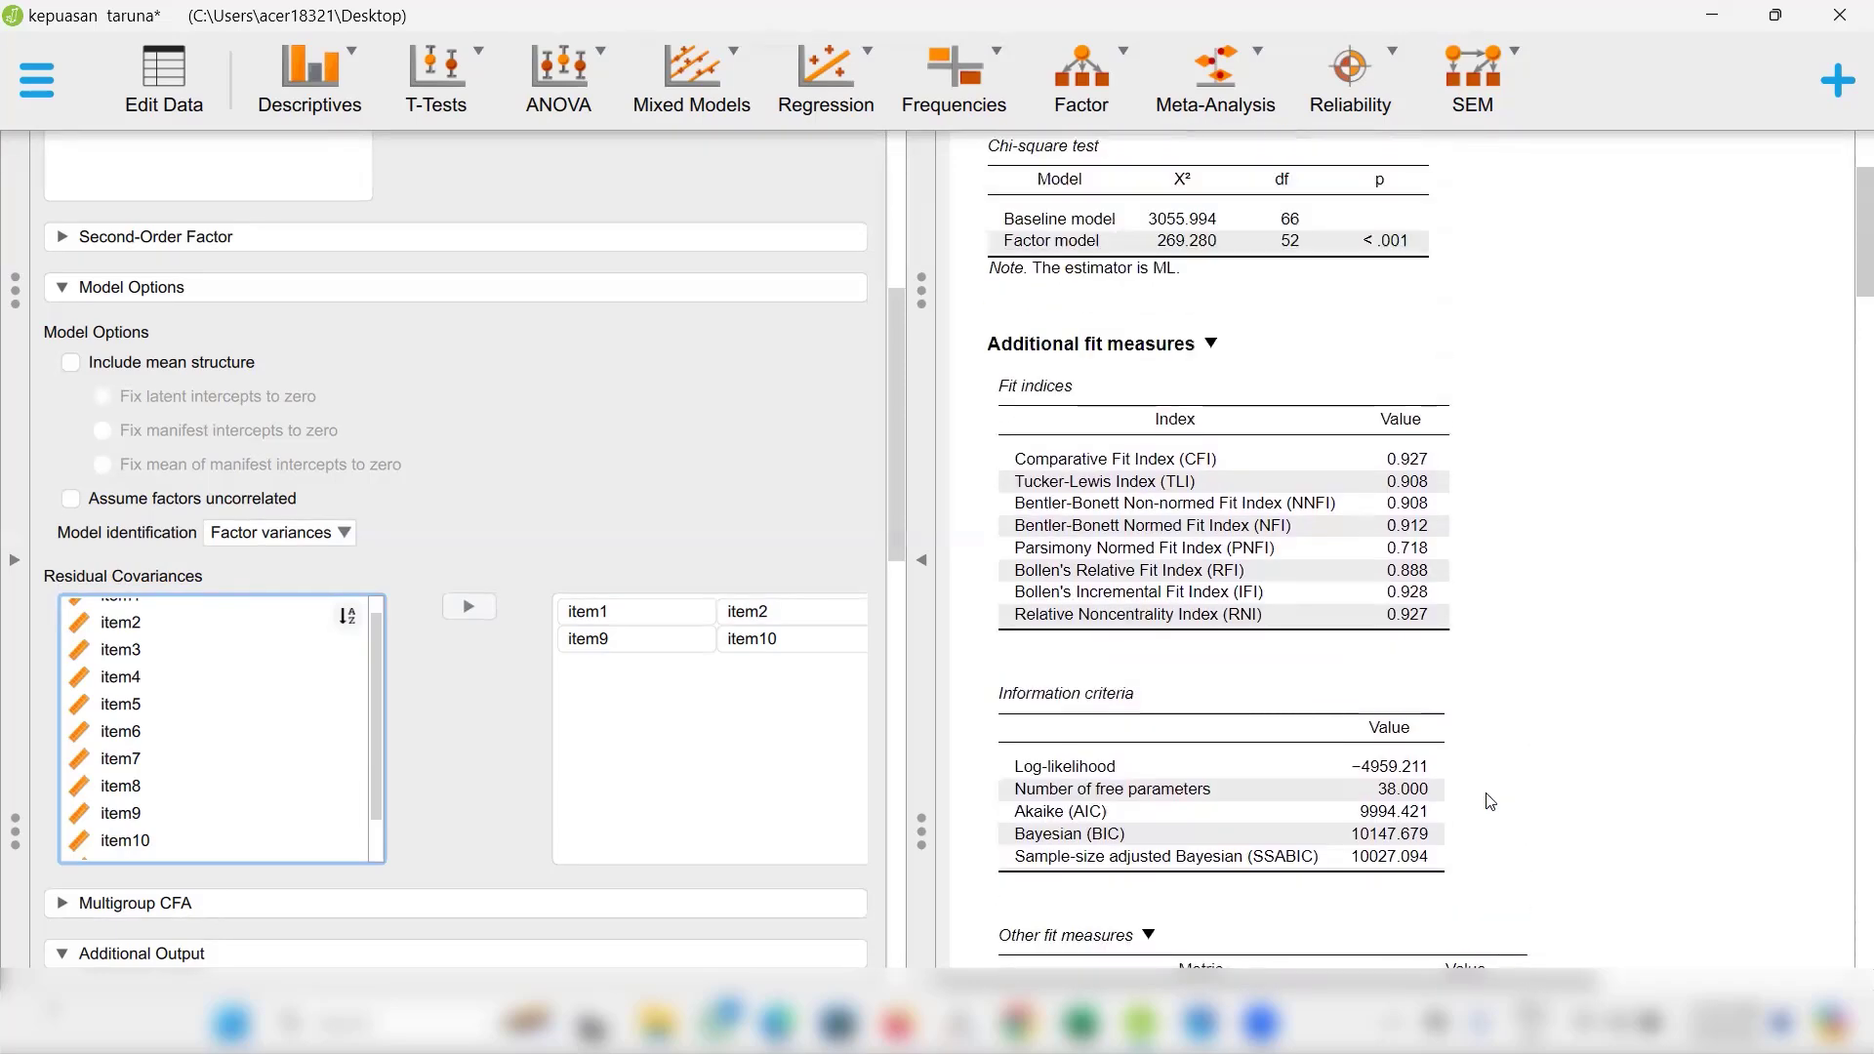
scroll(1491, 802, down, 5)
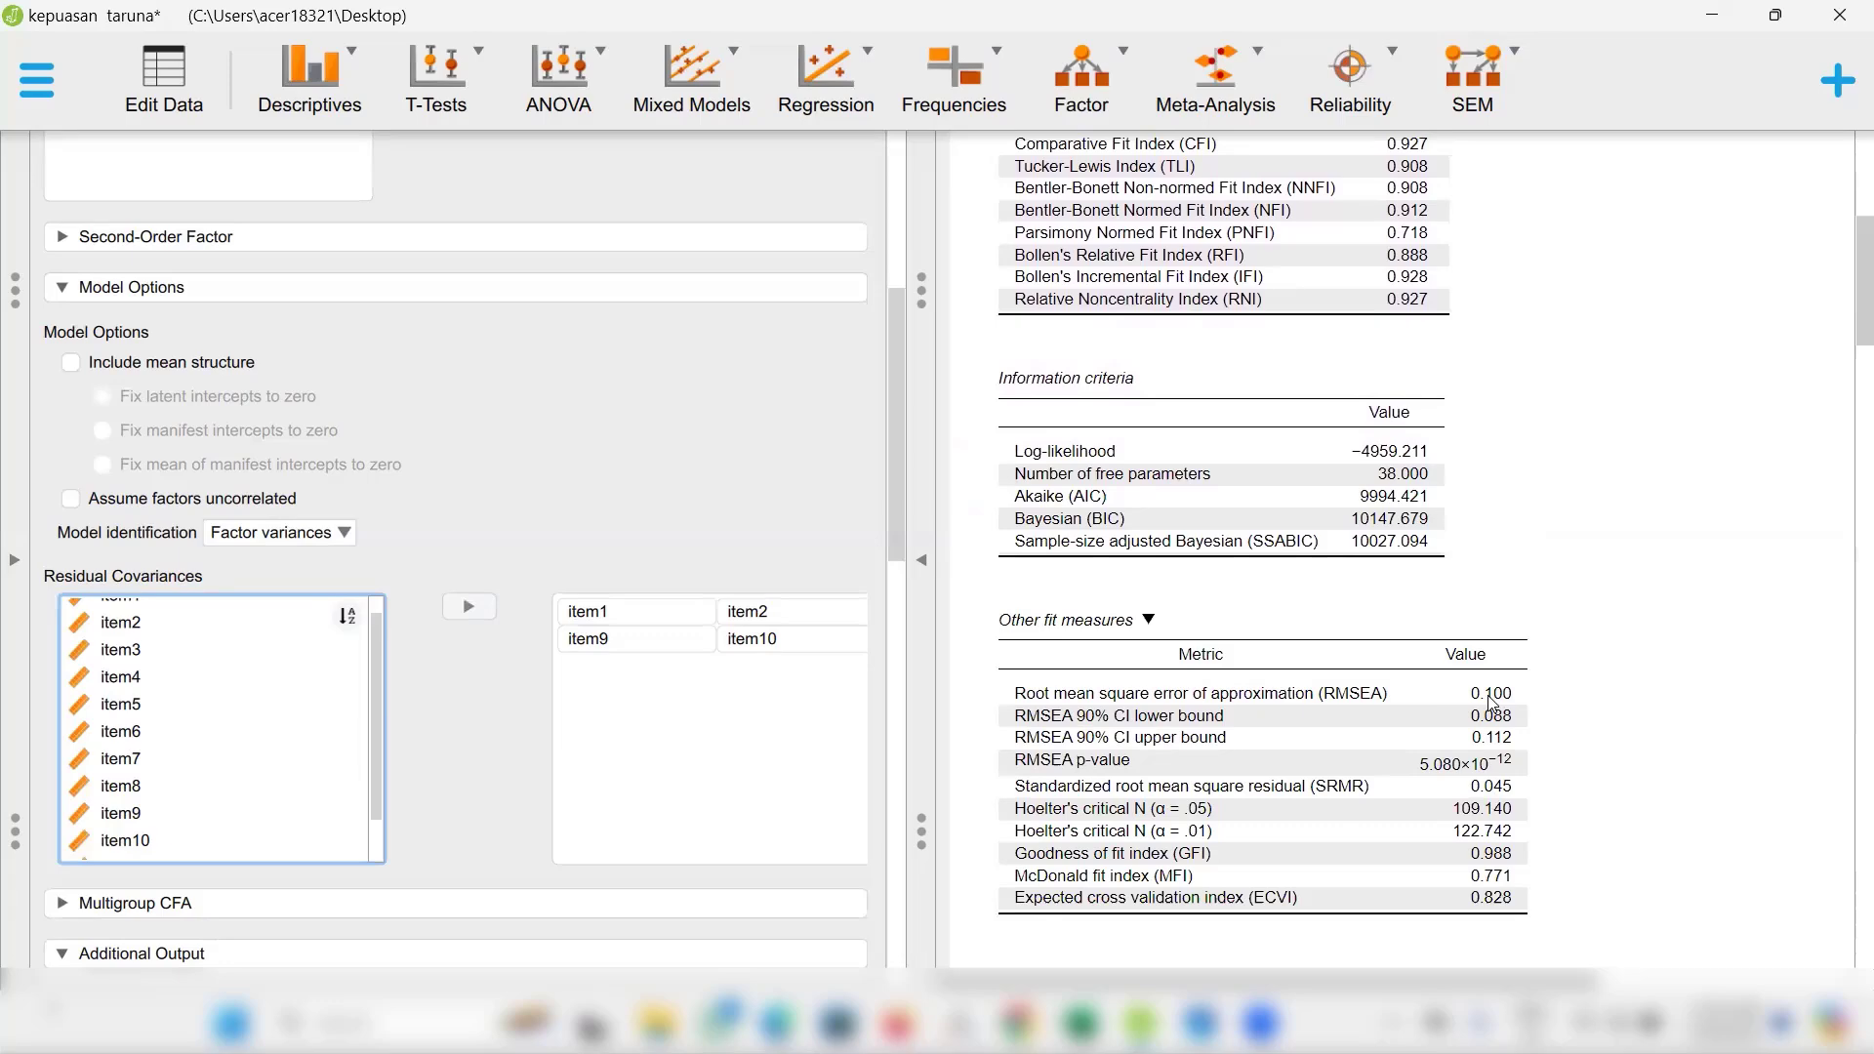
scroll(1493, 703, up, 4)
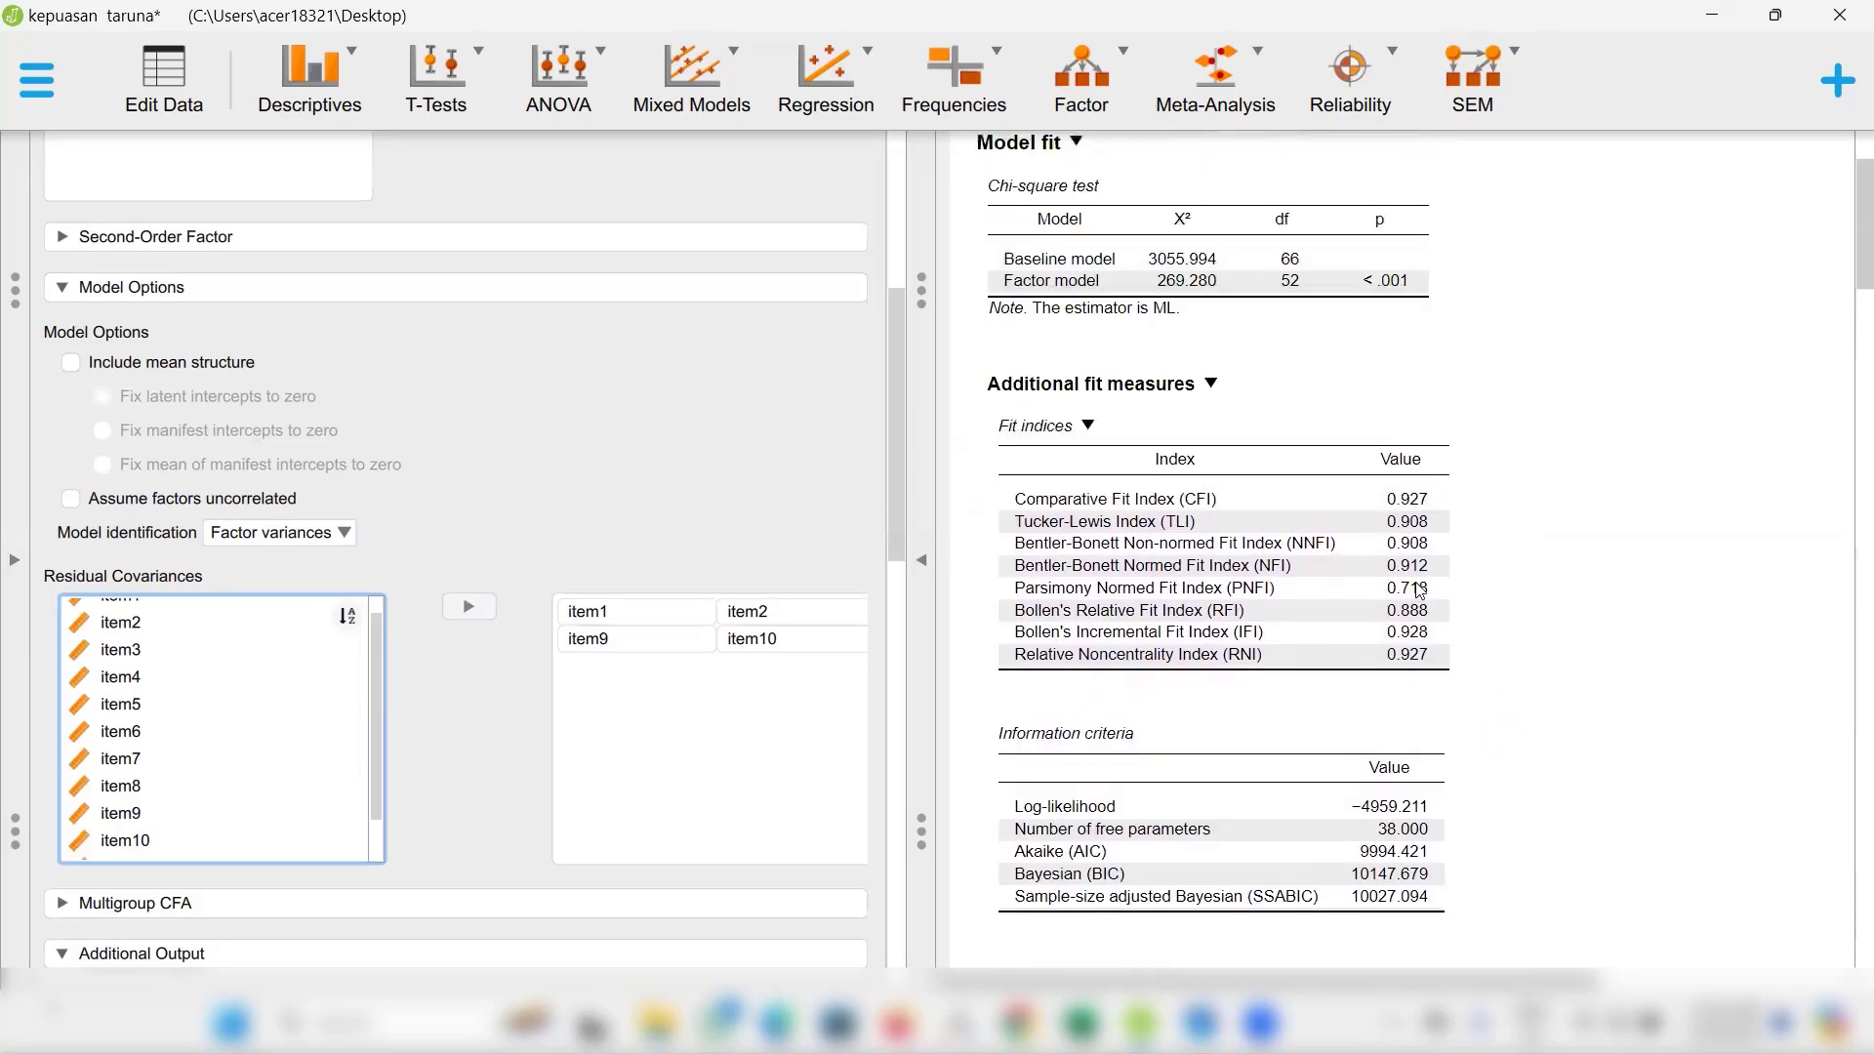
scroll(1421, 627, up, 2)
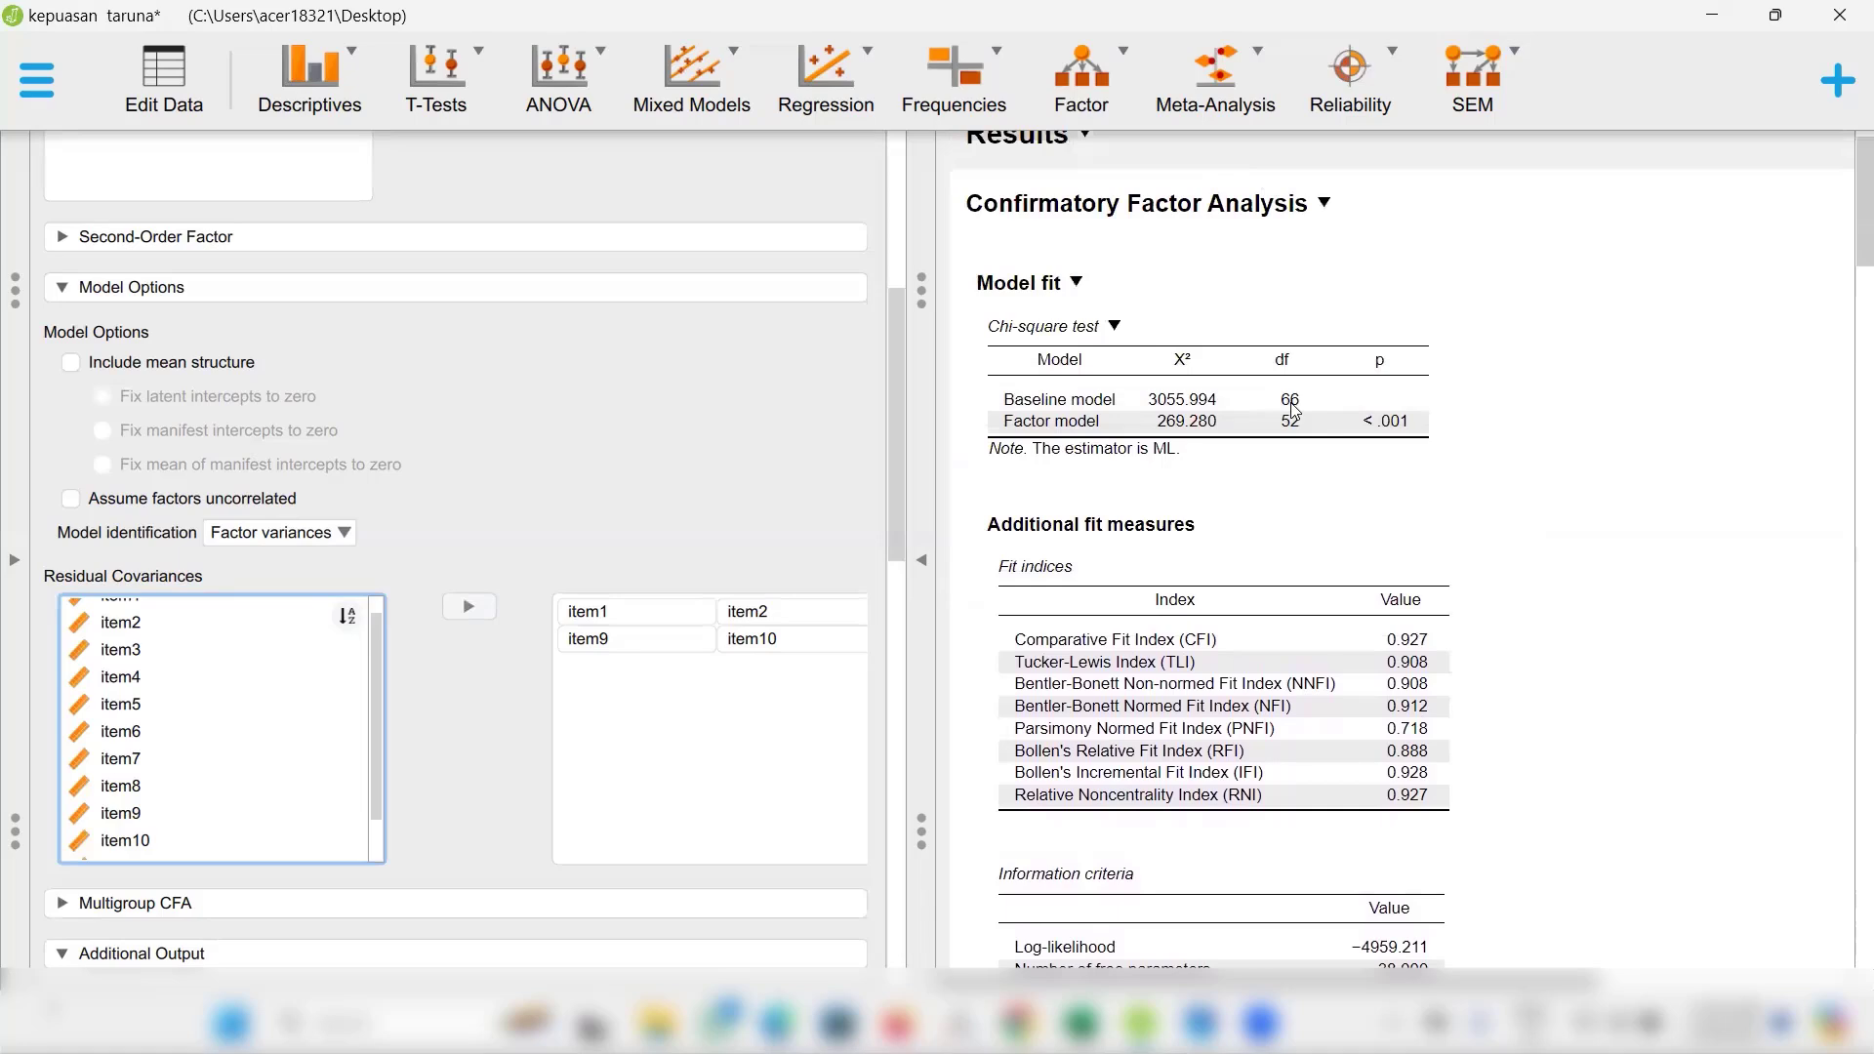
scroll(1294, 410, down, 2)
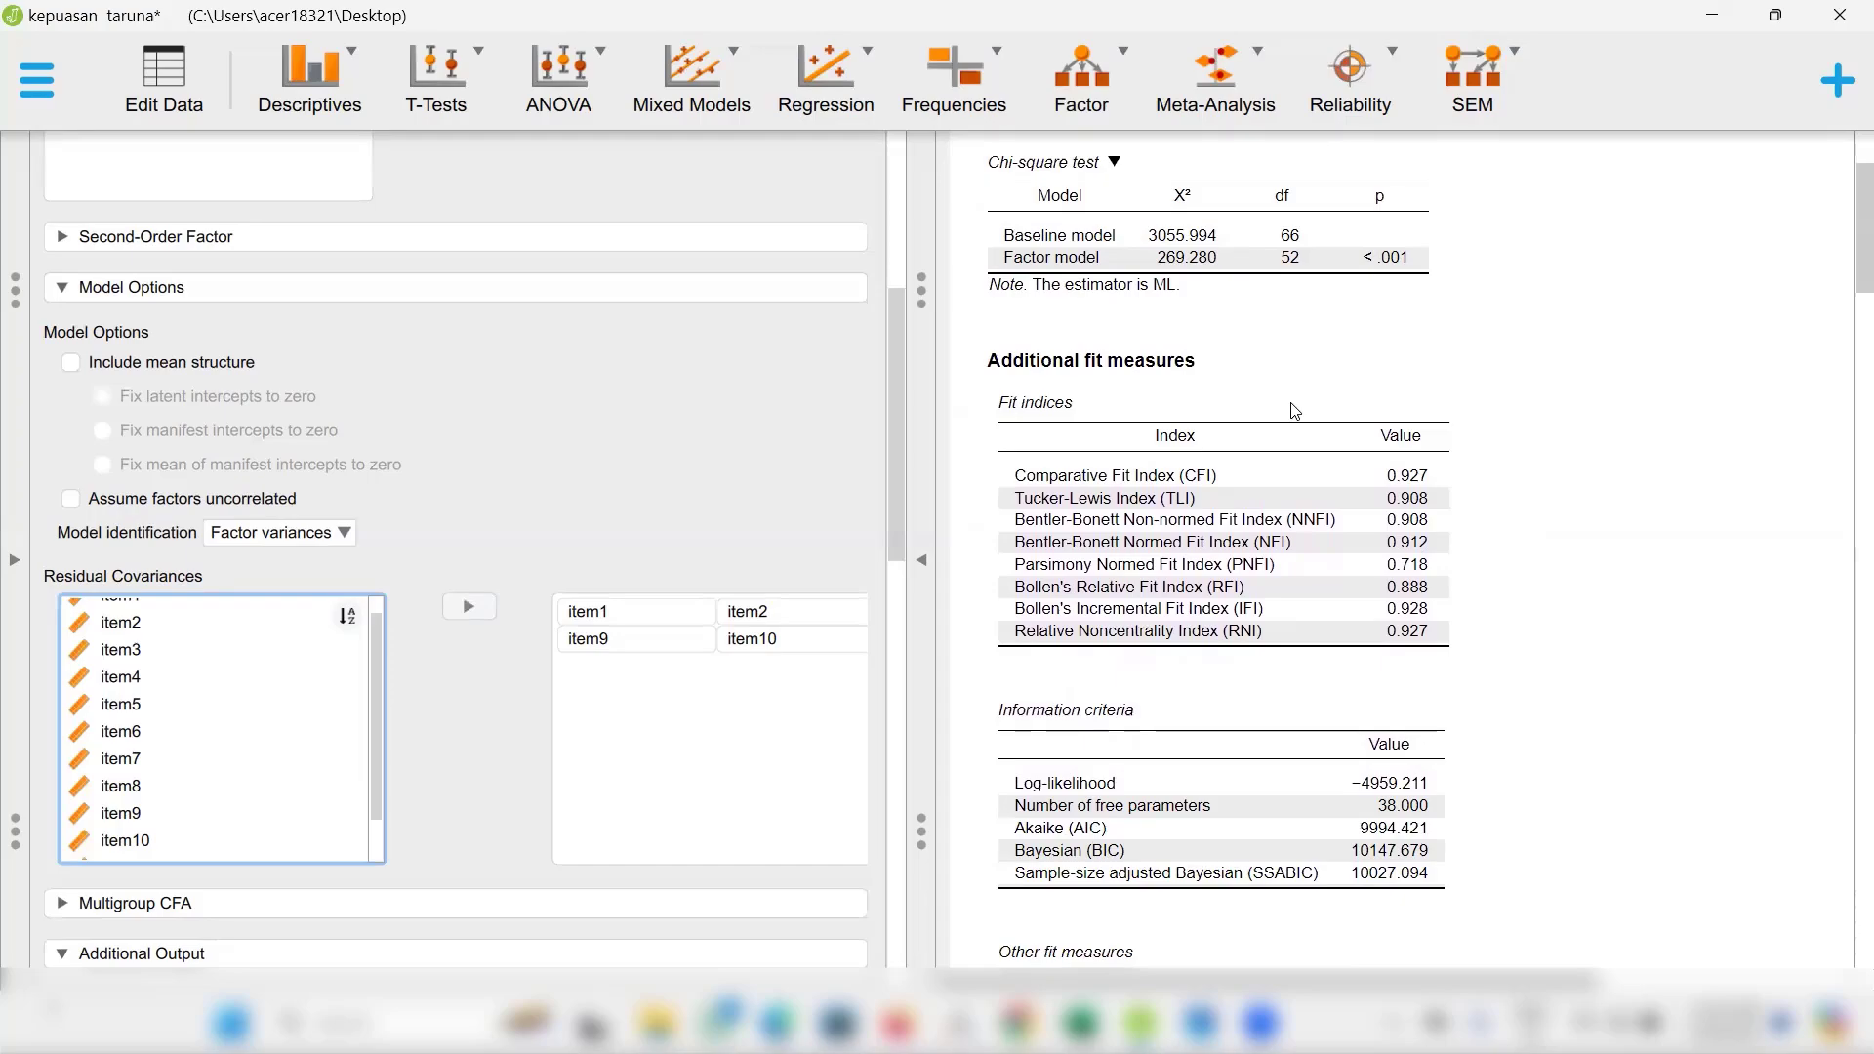
scroll(1305, 574, down, 14)
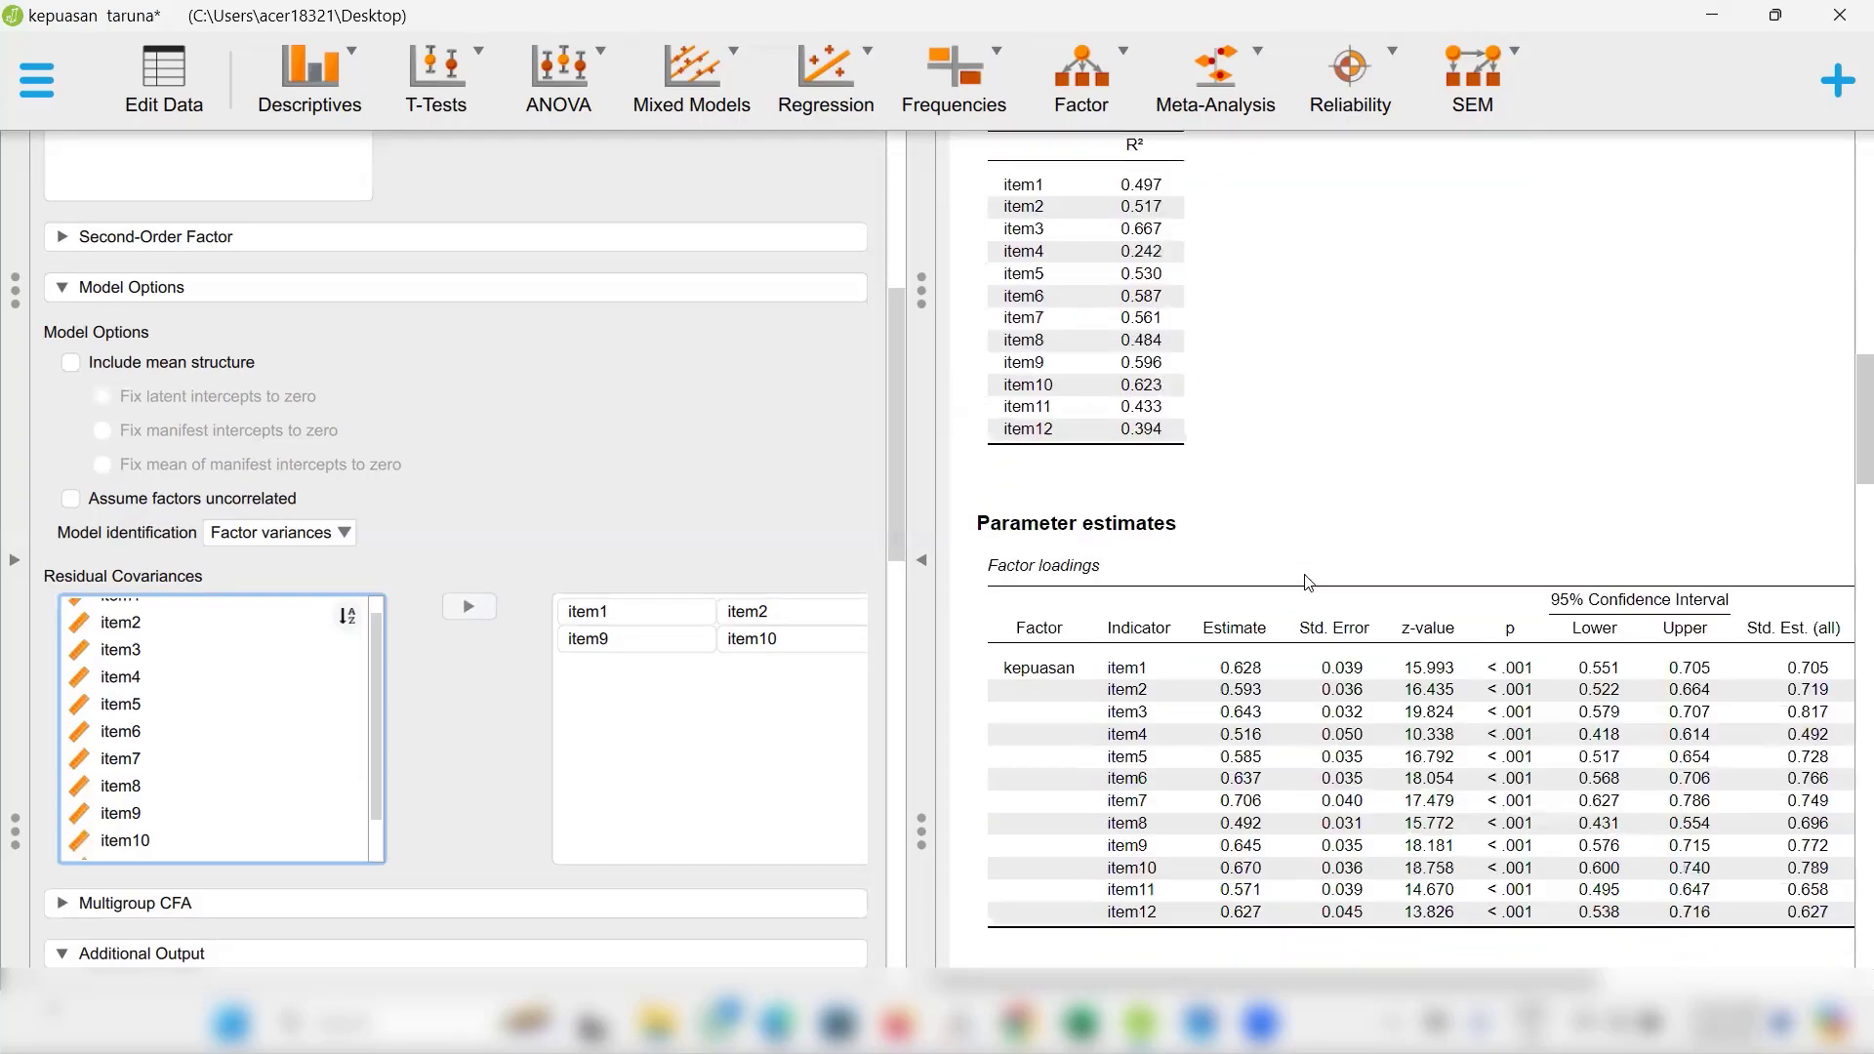
scroll(1308, 583, up, 10)
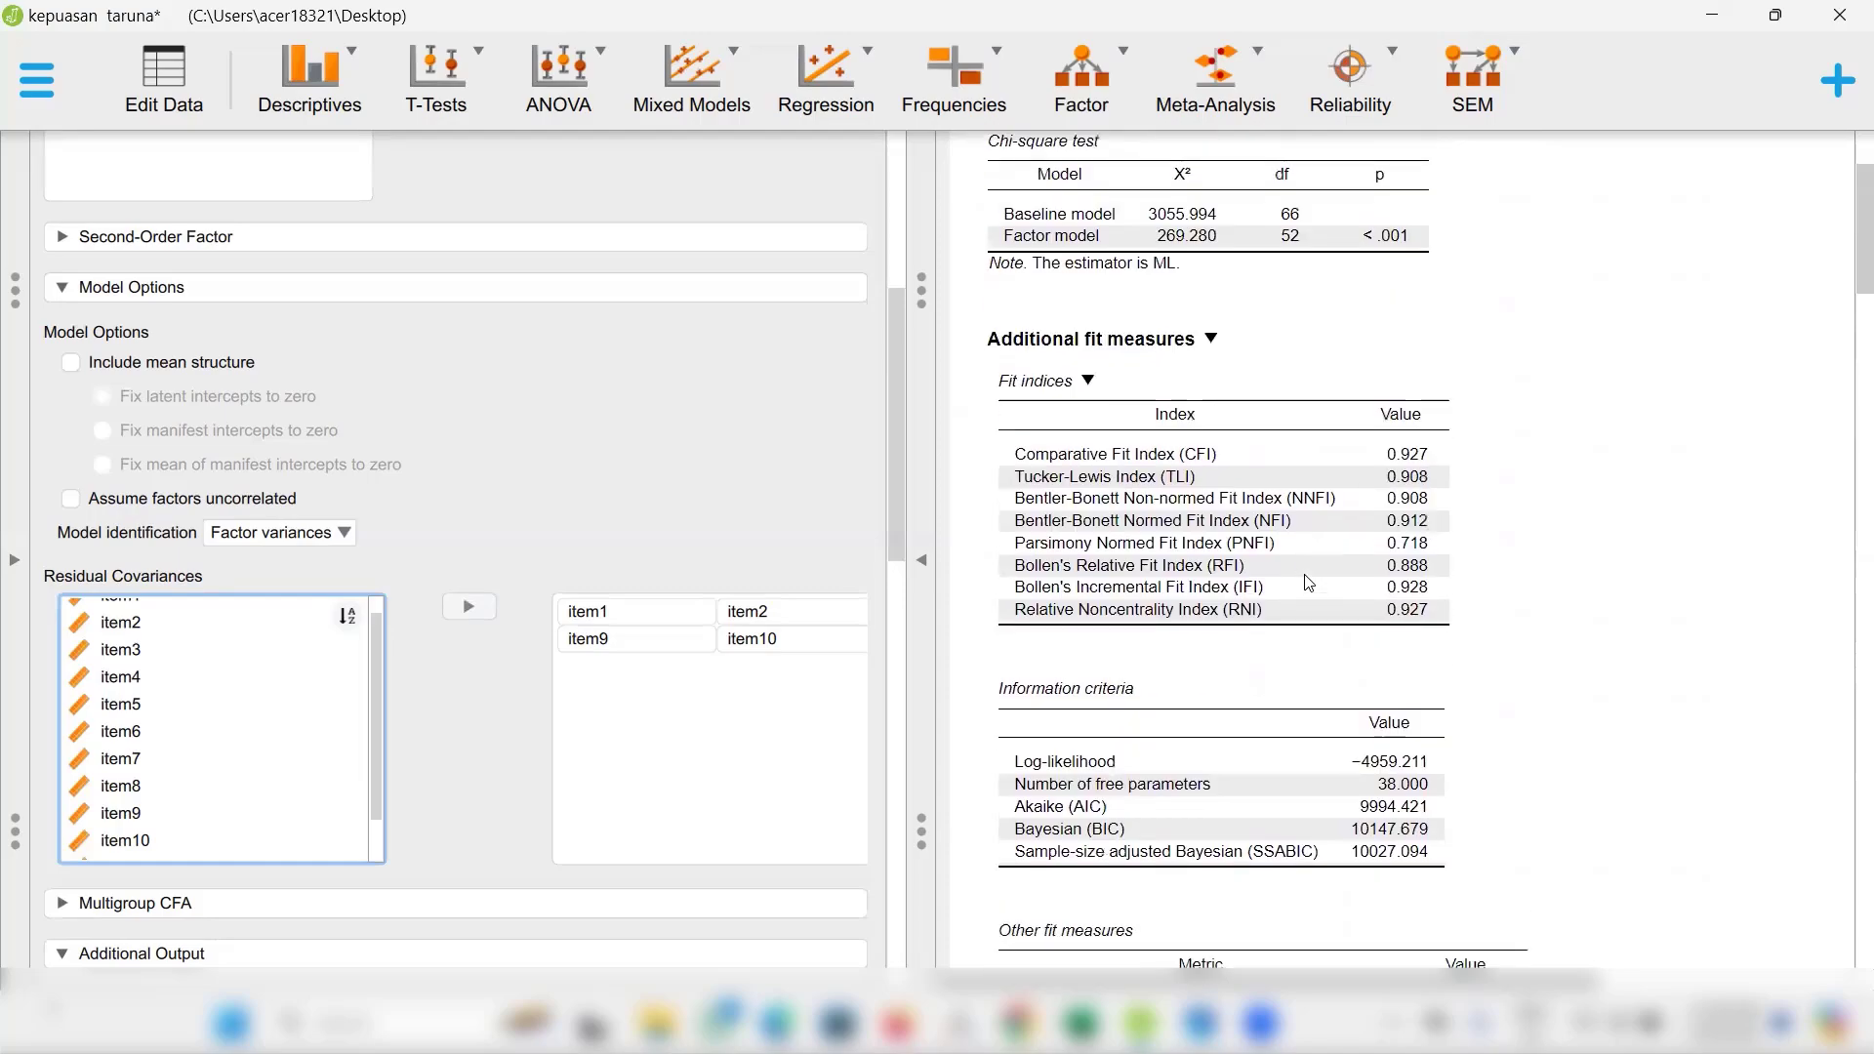
Add a third residual covariance between item5 and item6, the pair with the highest modification index.
scroll(1308, 583, down, 3)
scroll(1456, 789, down, 7)
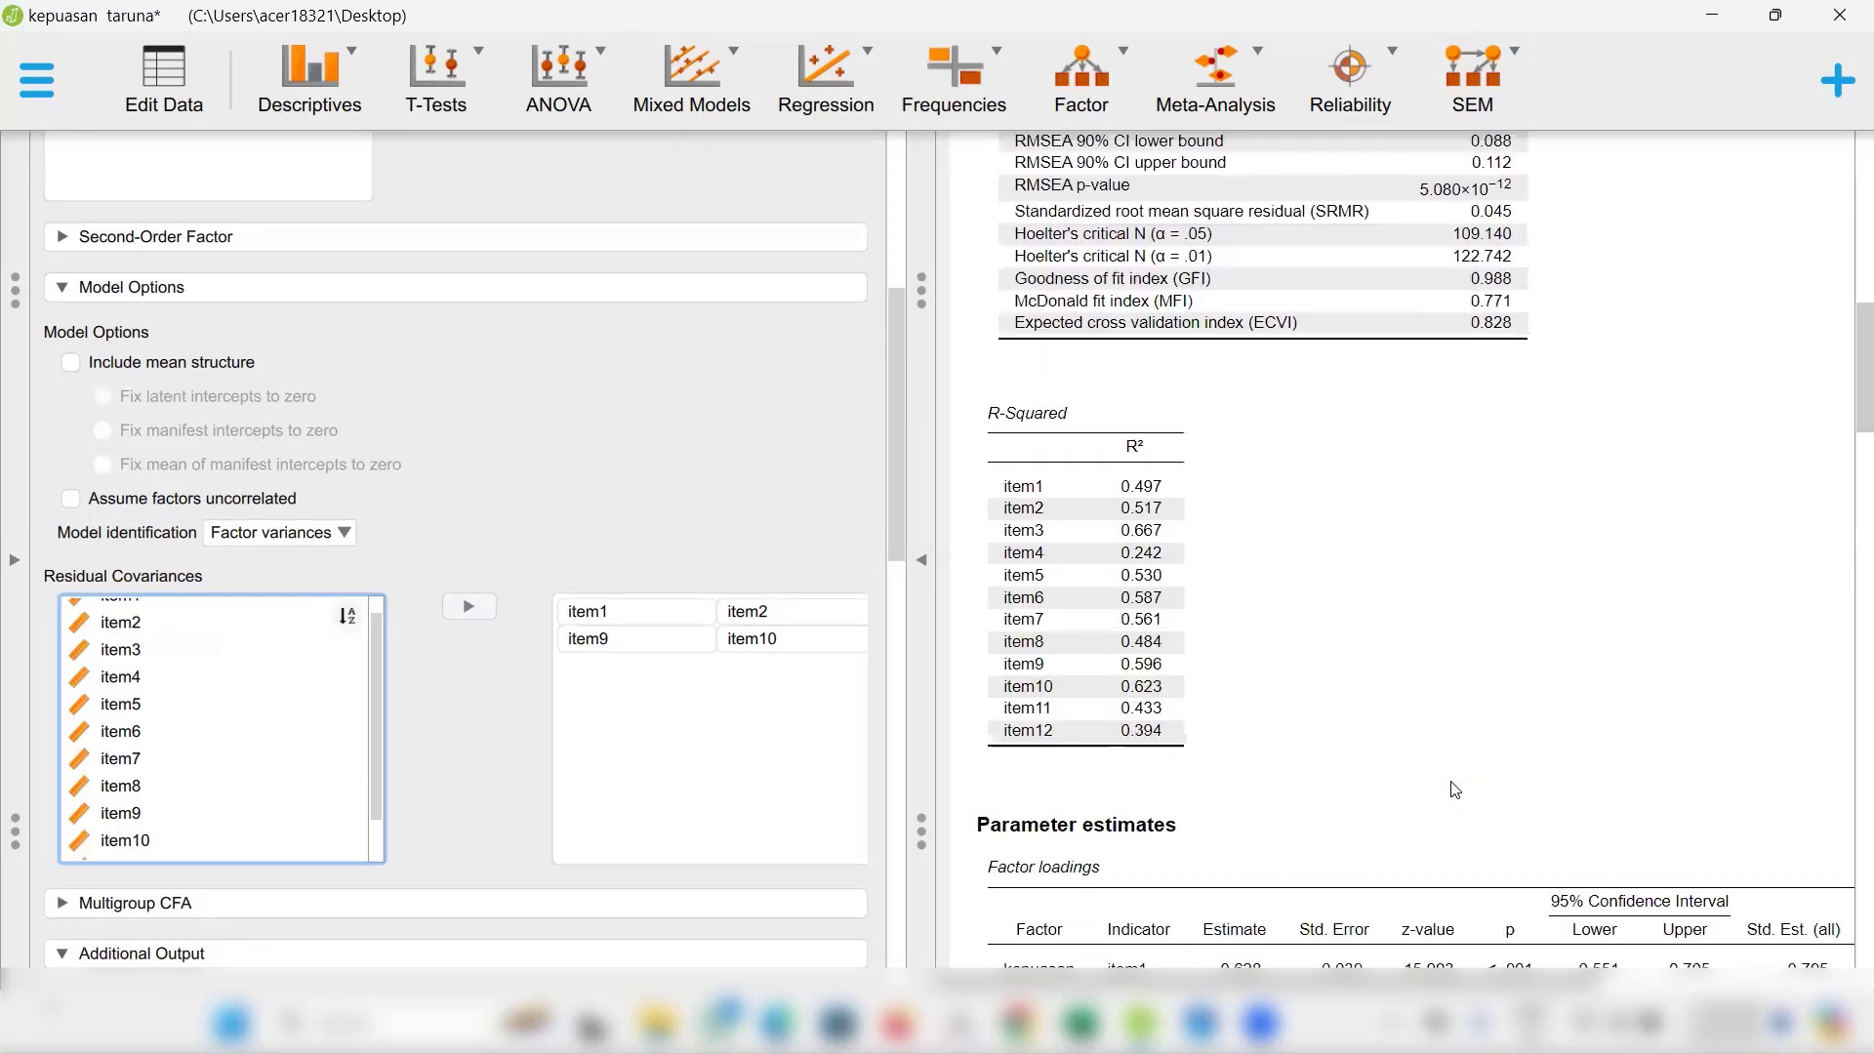
scroll(1456, 790, down, 15)
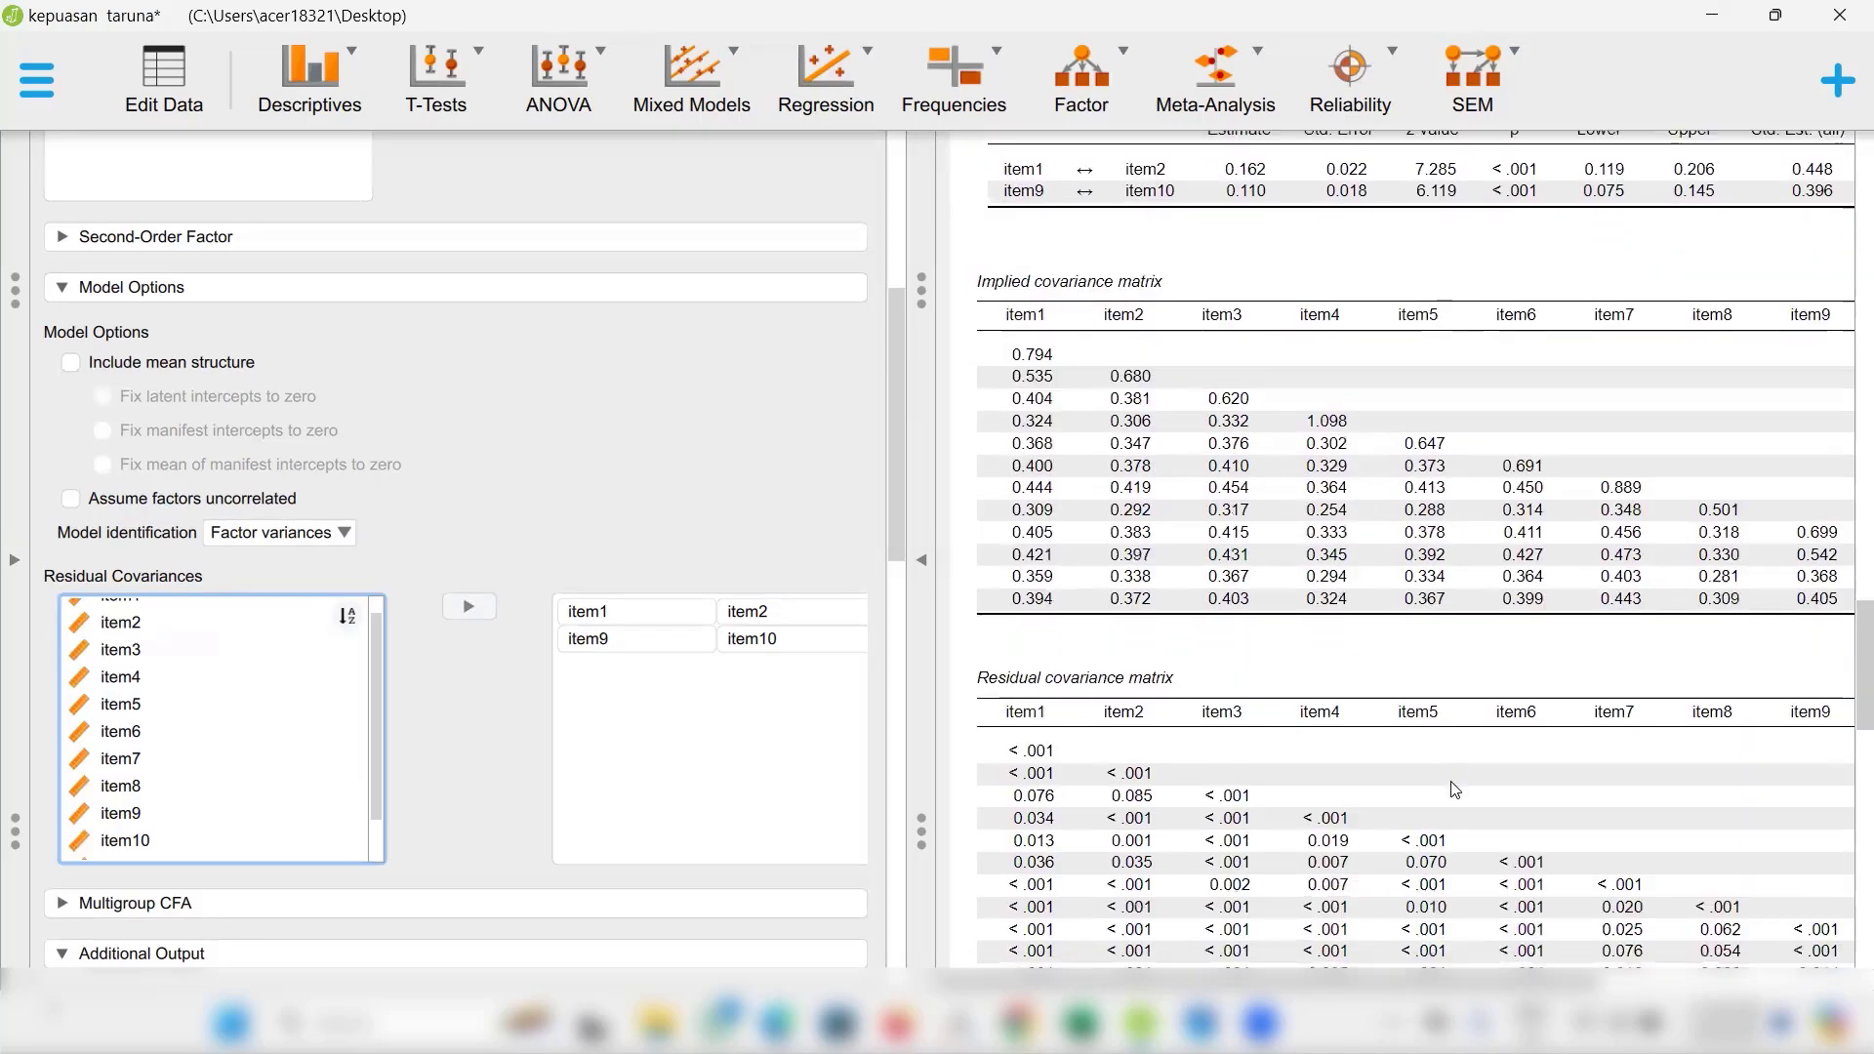
scroll(1455, 790, down, 10)
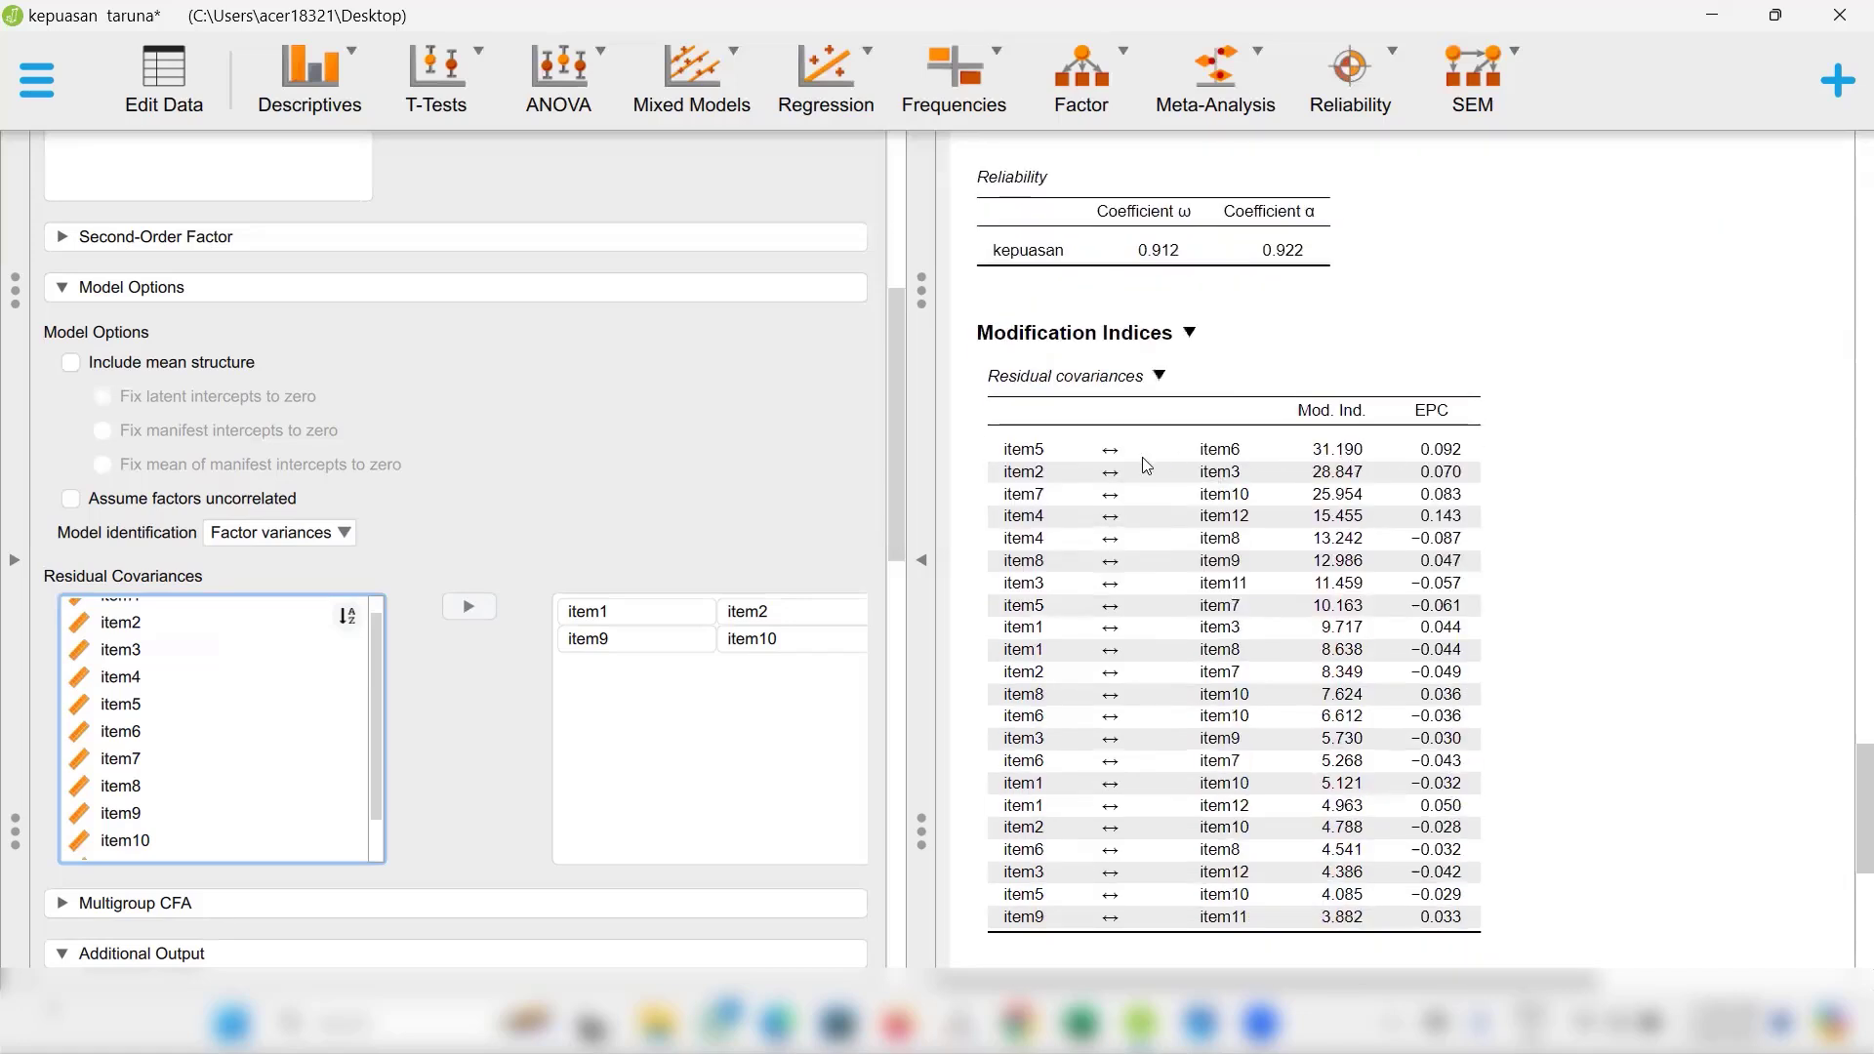
click(115, 703)
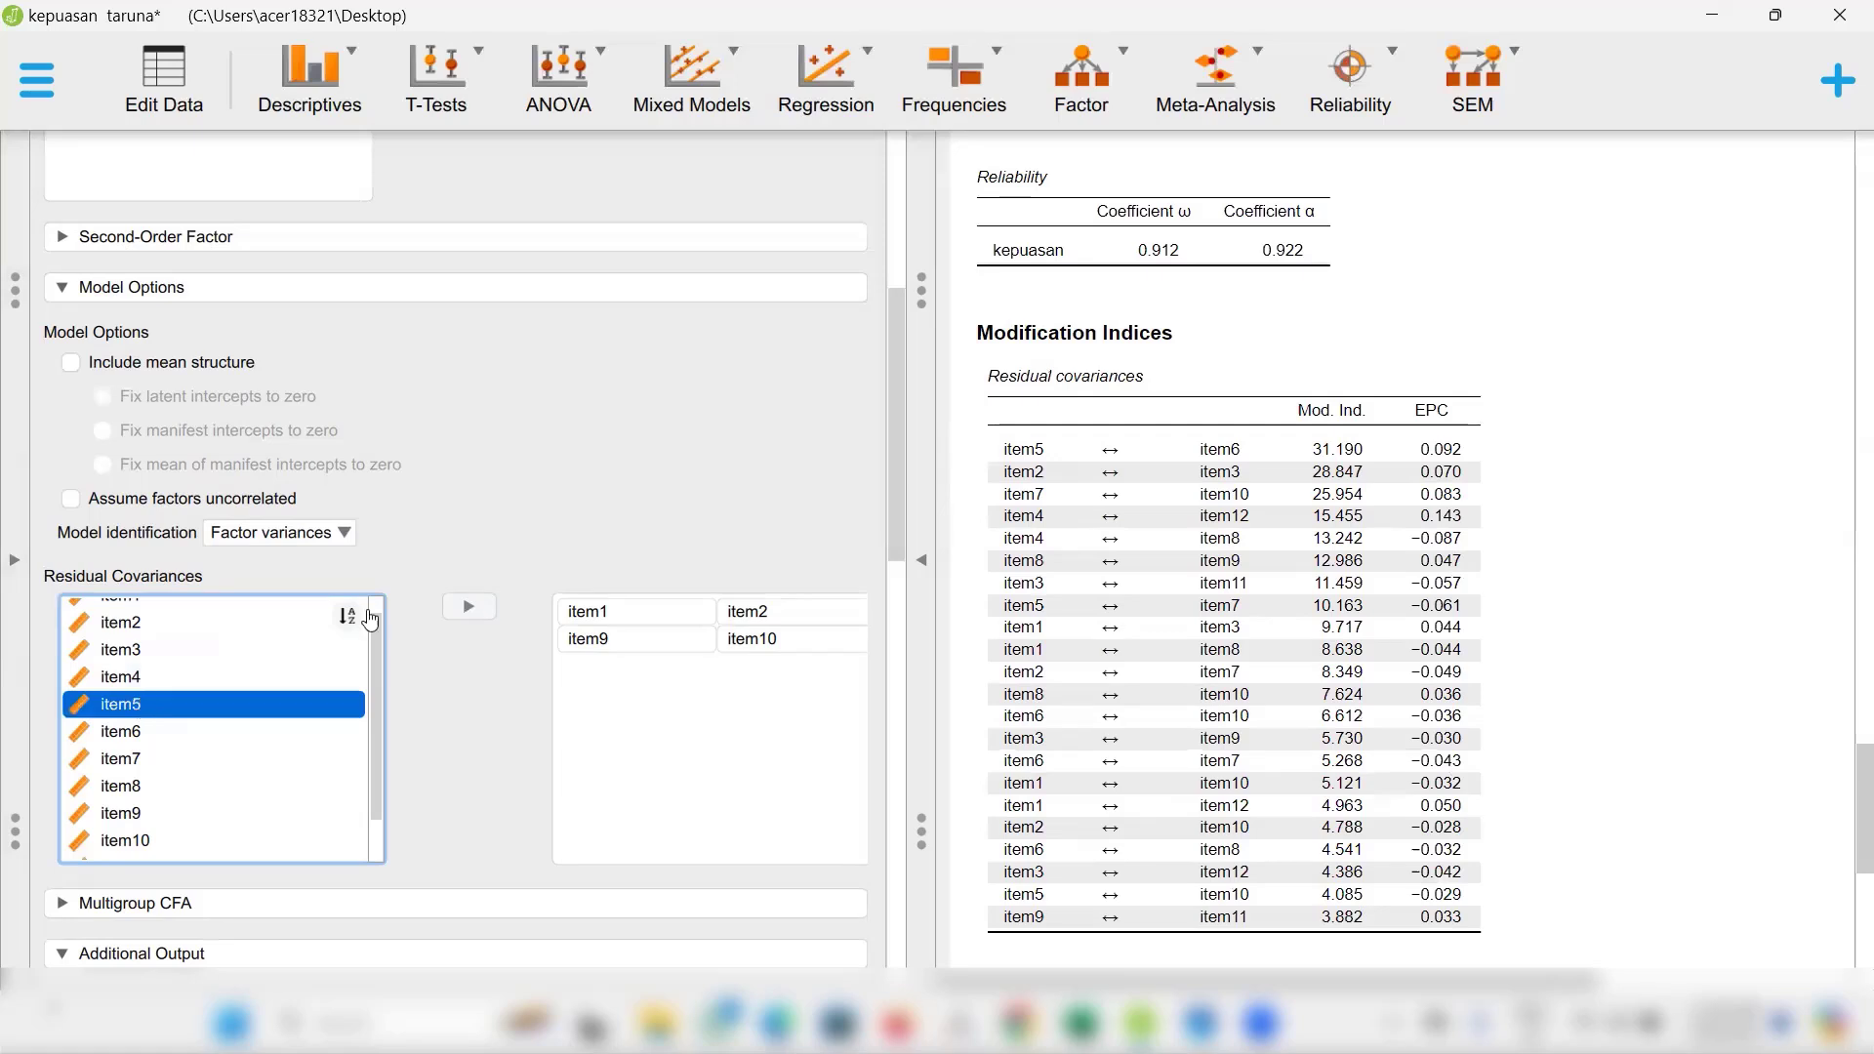
click(472, 607)
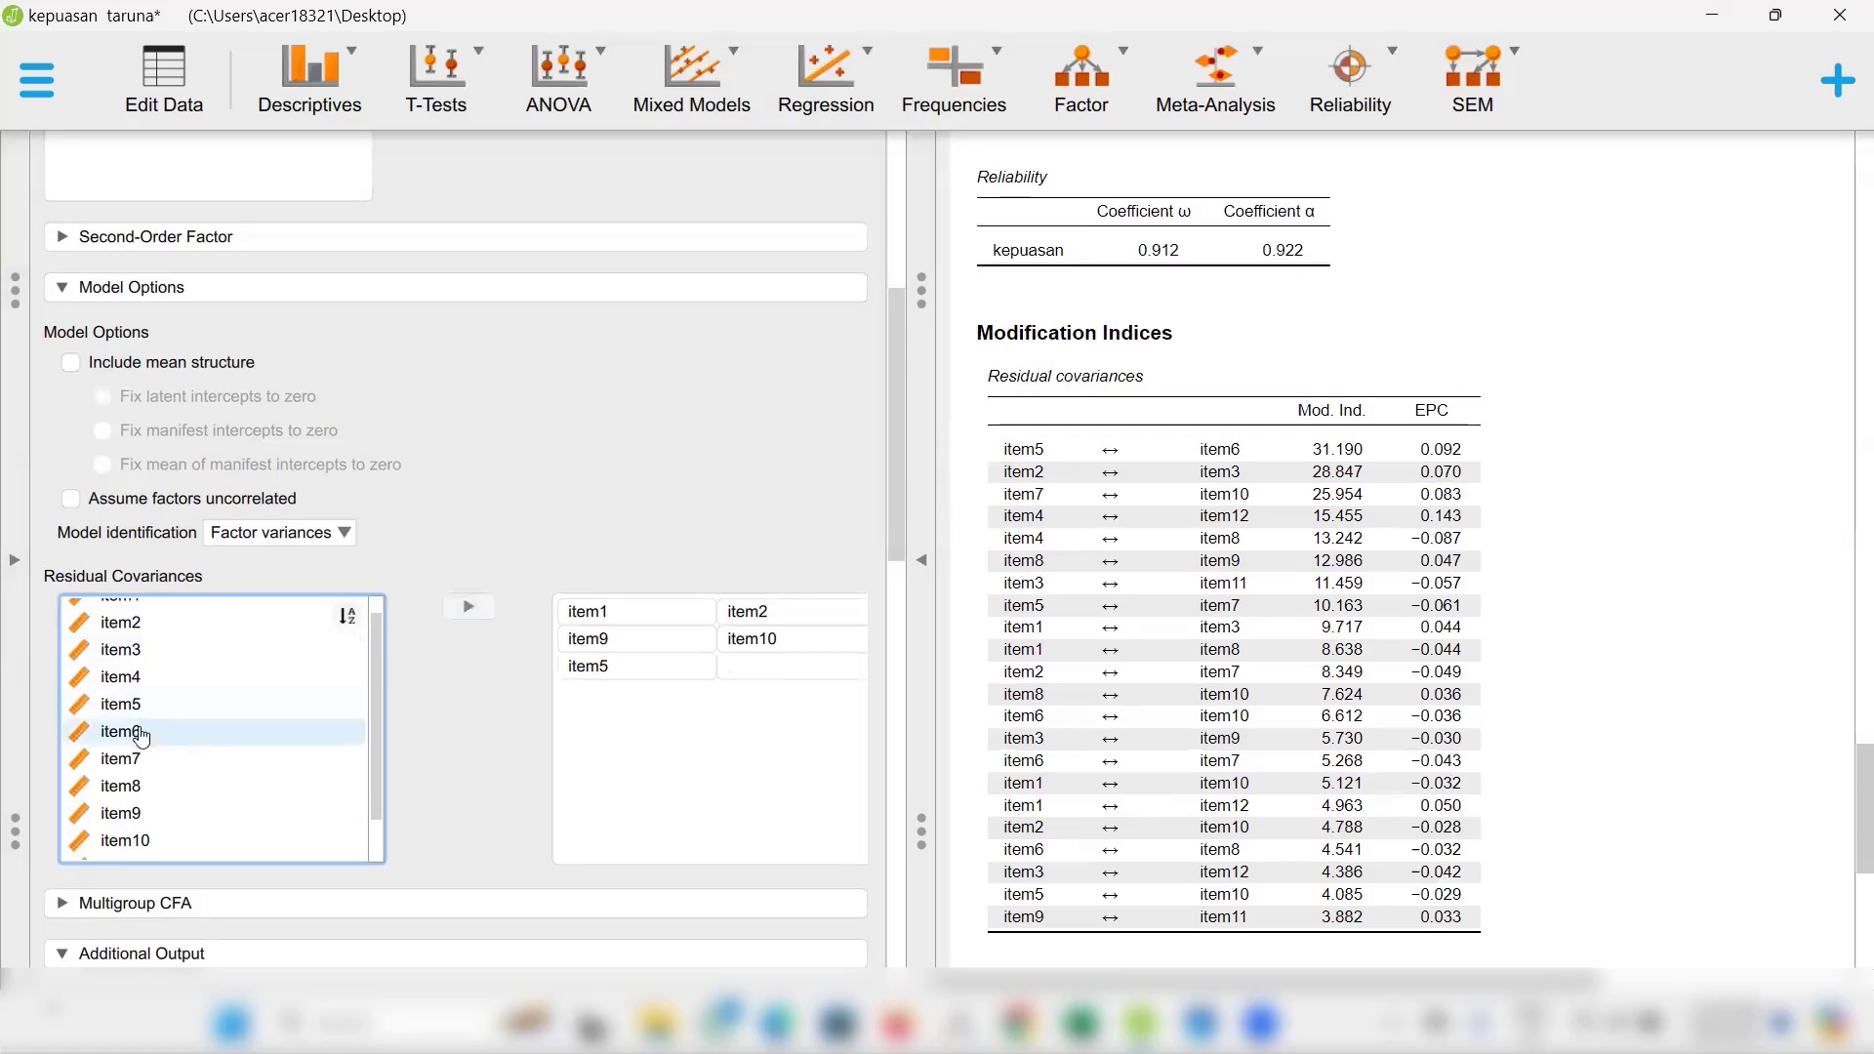
click(141, 737)
click(470, 607)
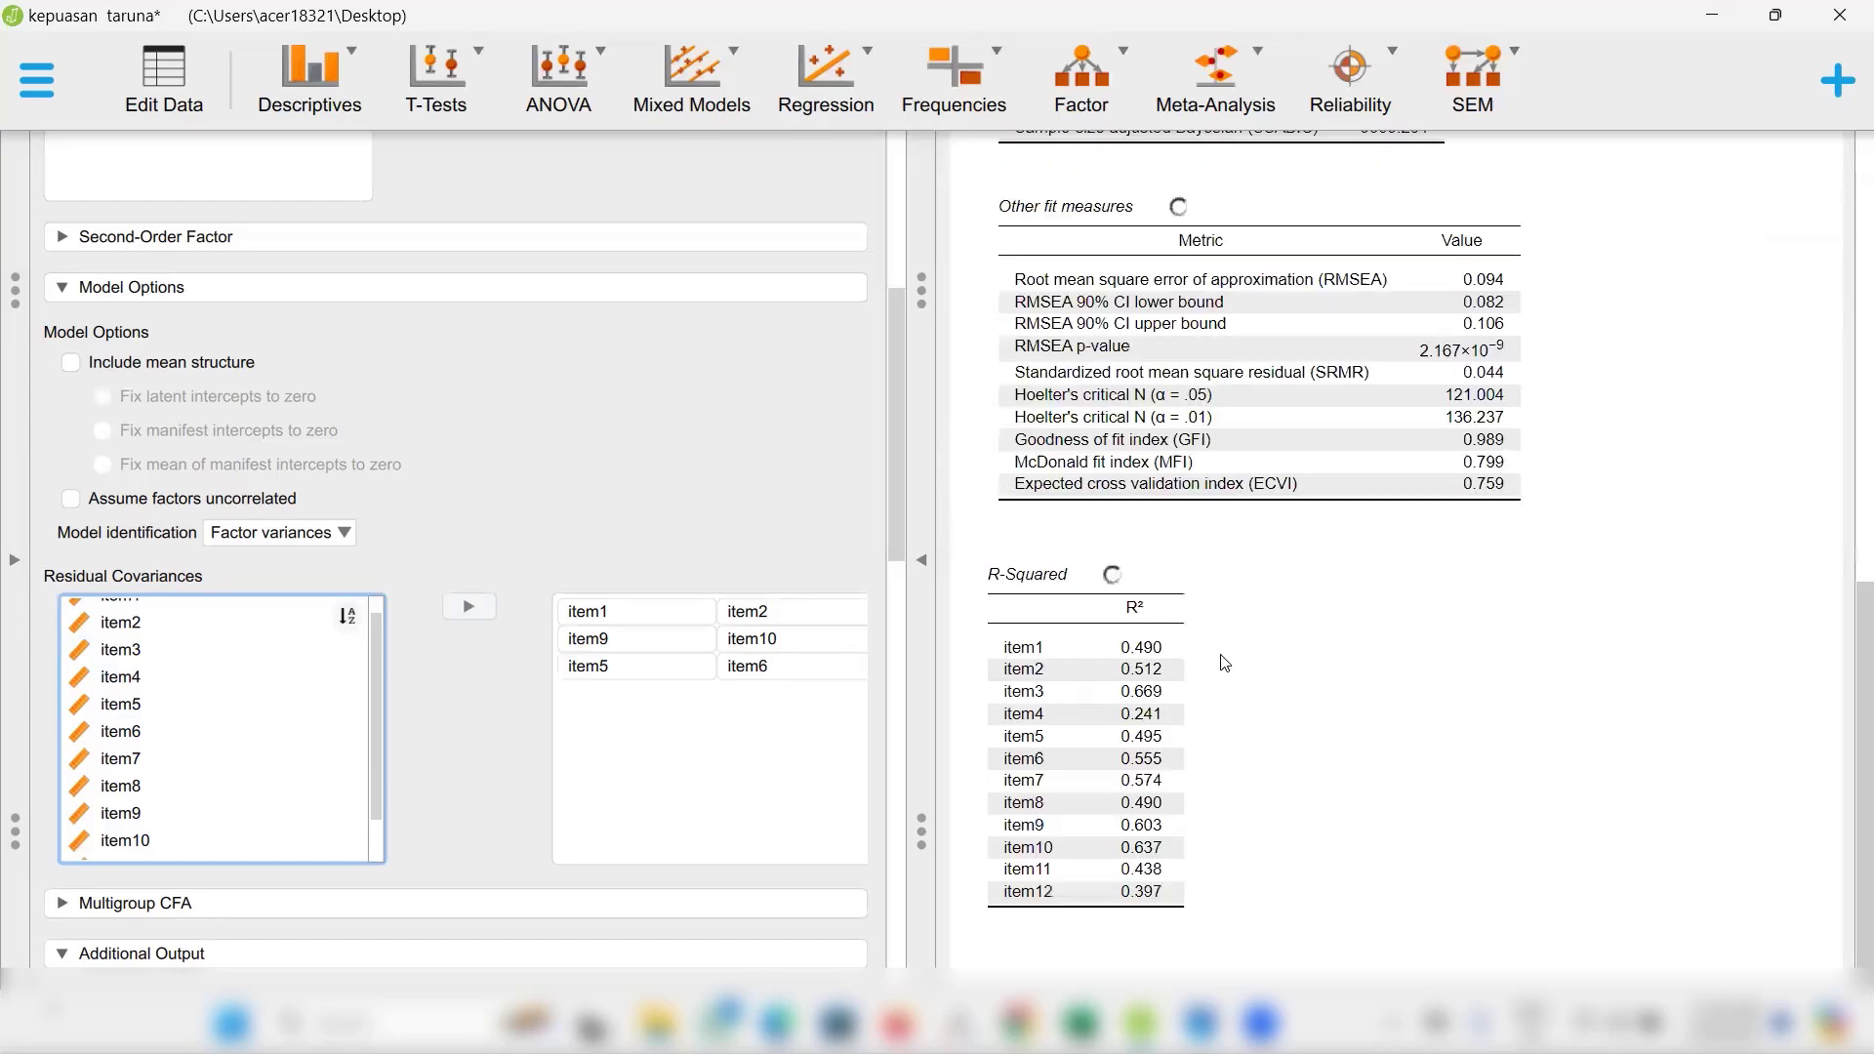
Examine the fit indices, information criteria, RMSEA, SRMR and R-Squared values of the model with three residual covariances.
scroll(1226, 663, down, 10)
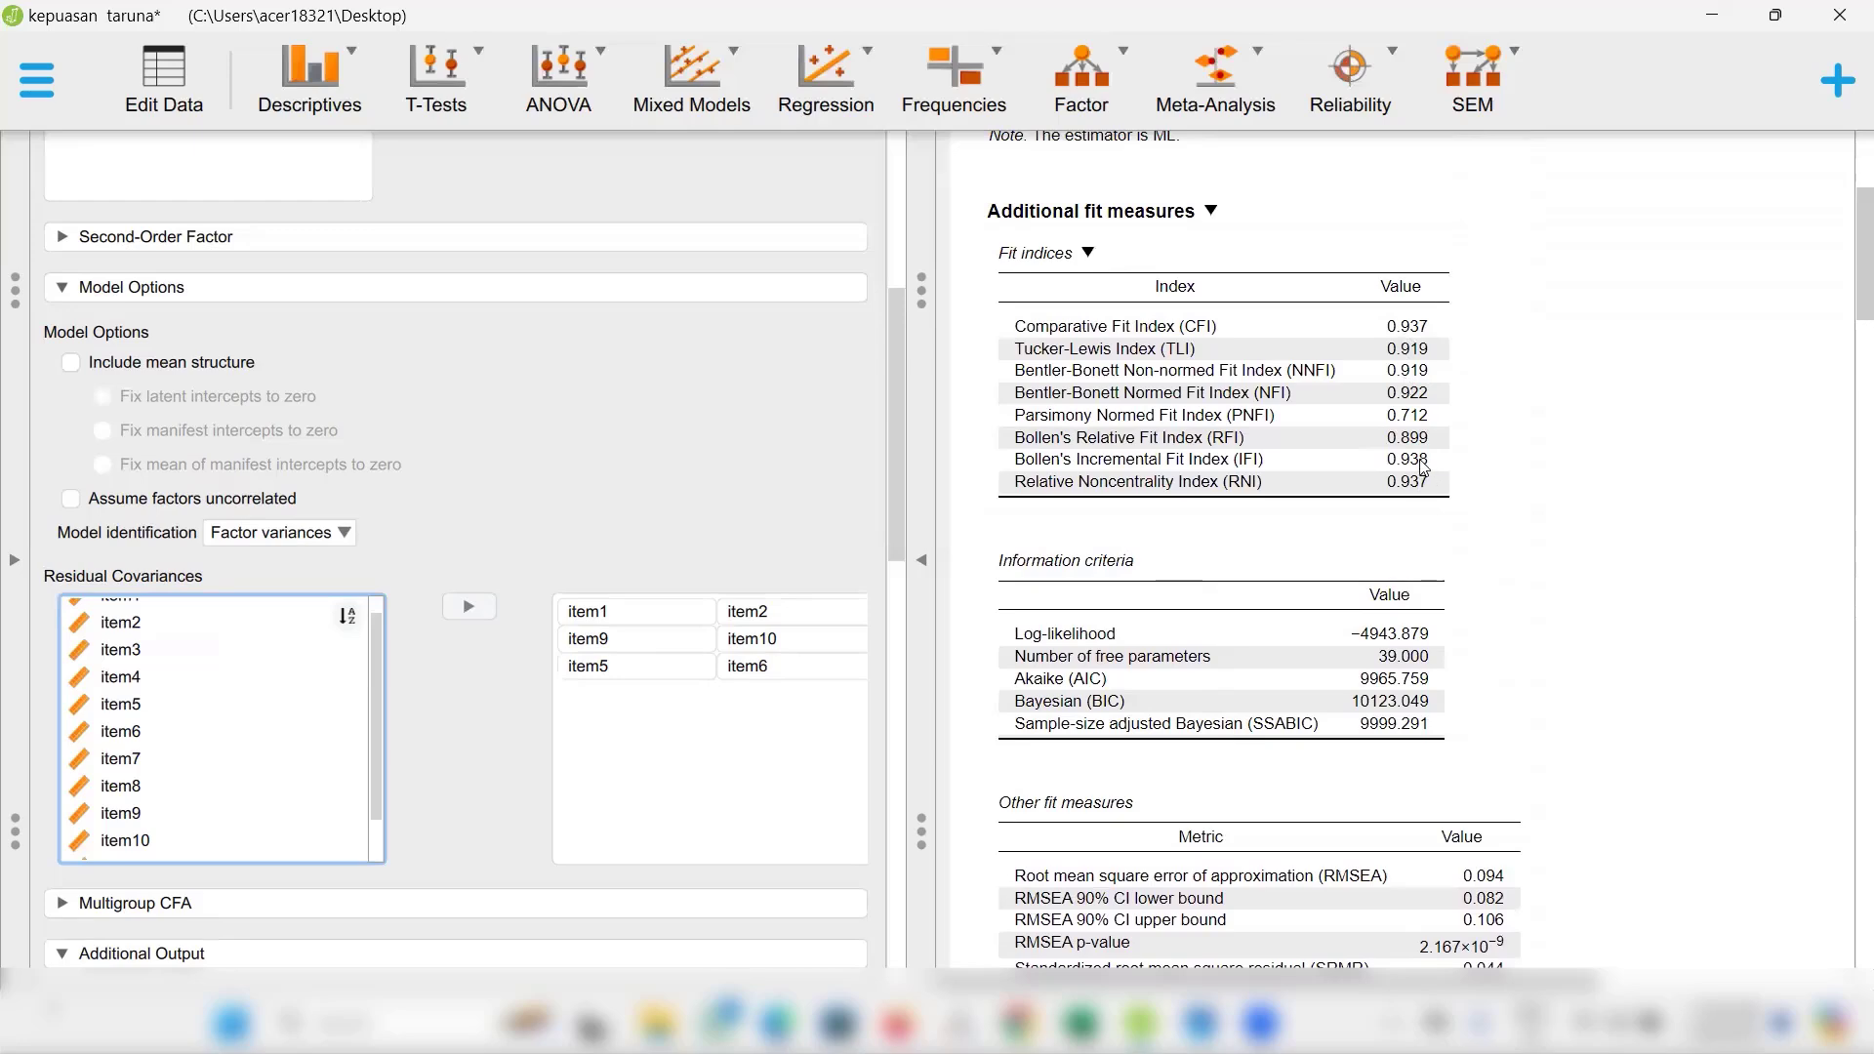
scroll(1424, 469, down, 1)
scroll(1424, 468, down, 1)
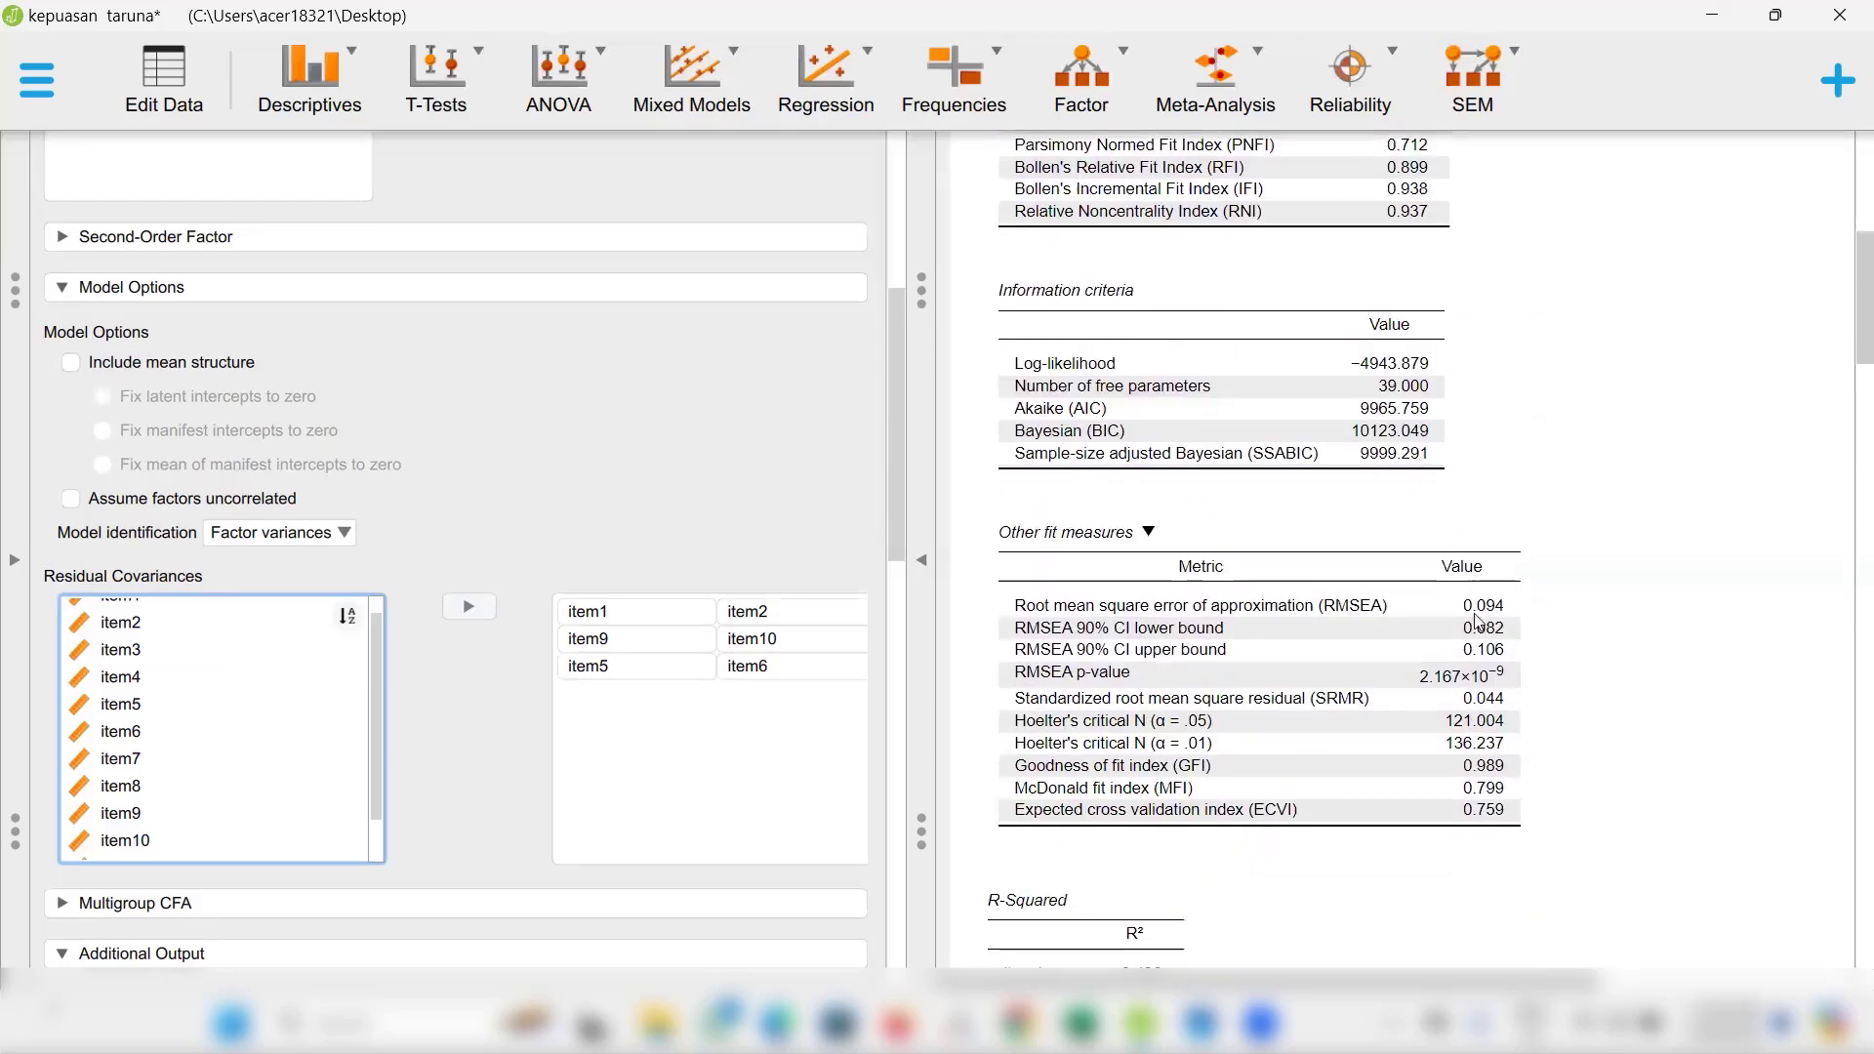
scroll(1477, 621, down, 5)
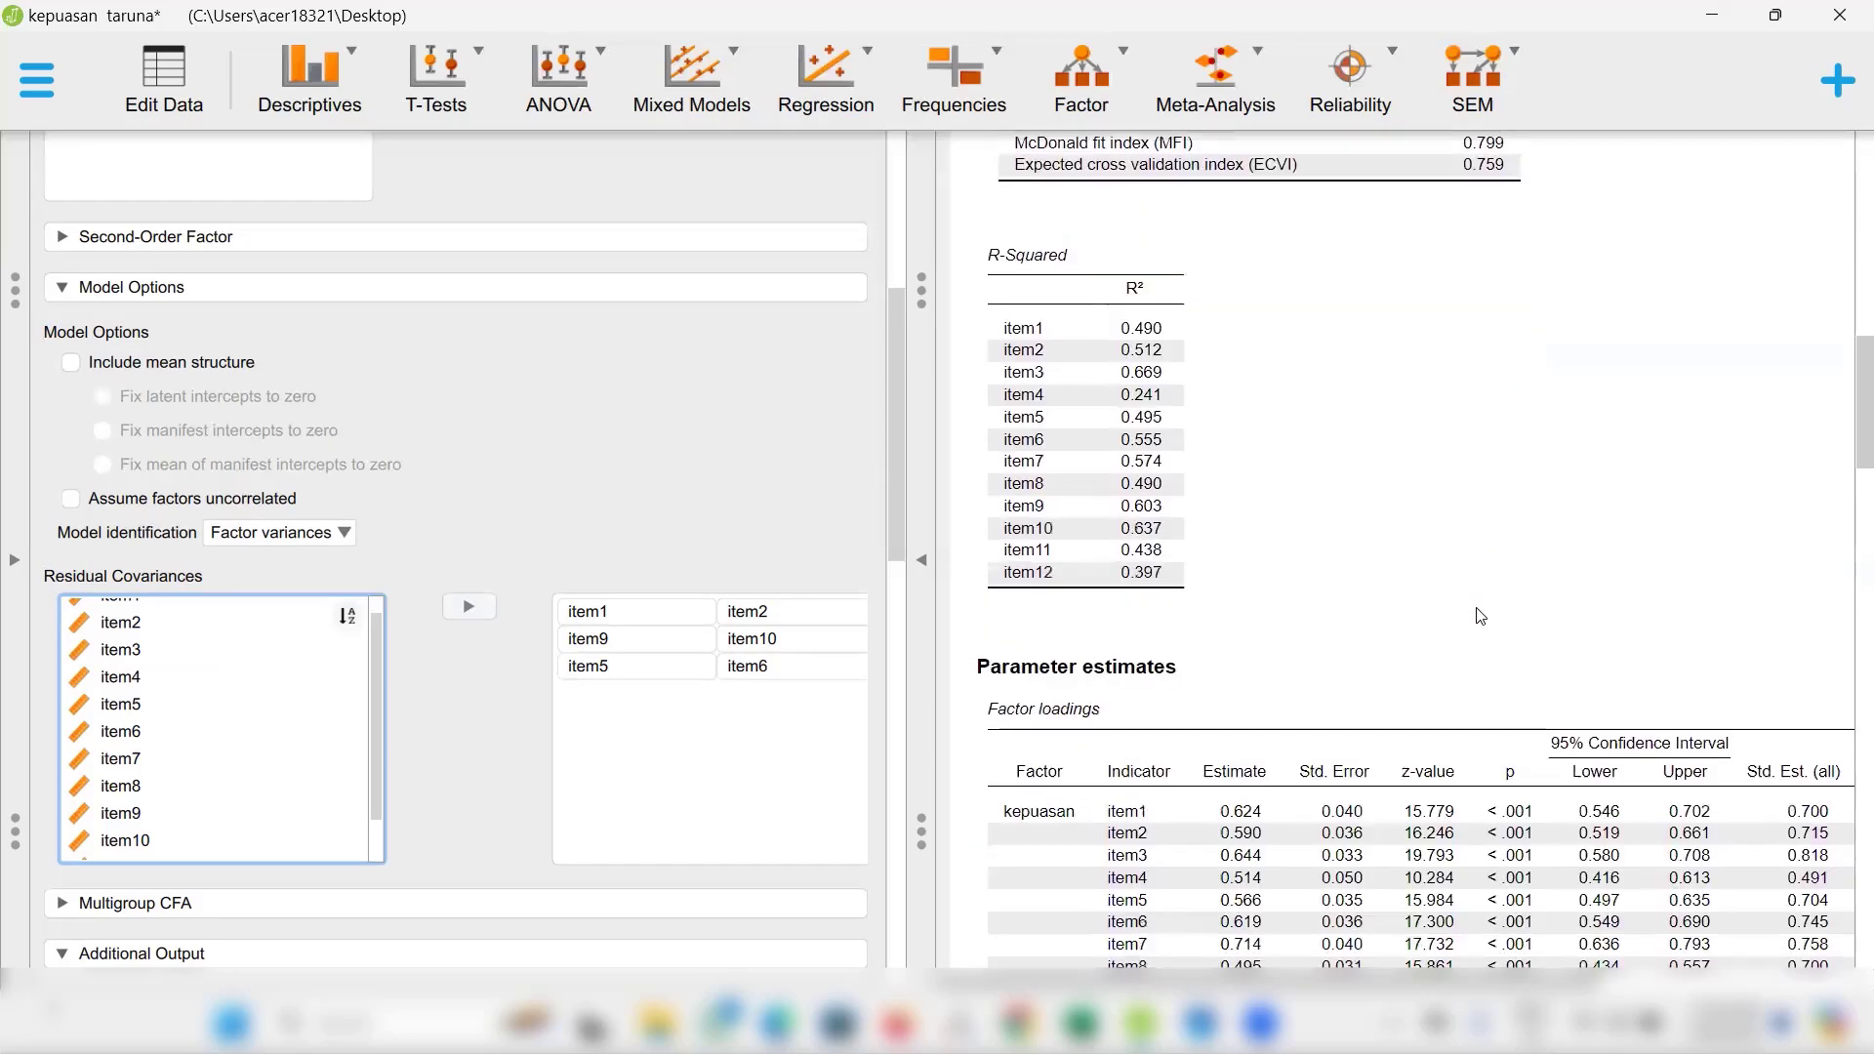
scroll(1481, 616, up, 5)
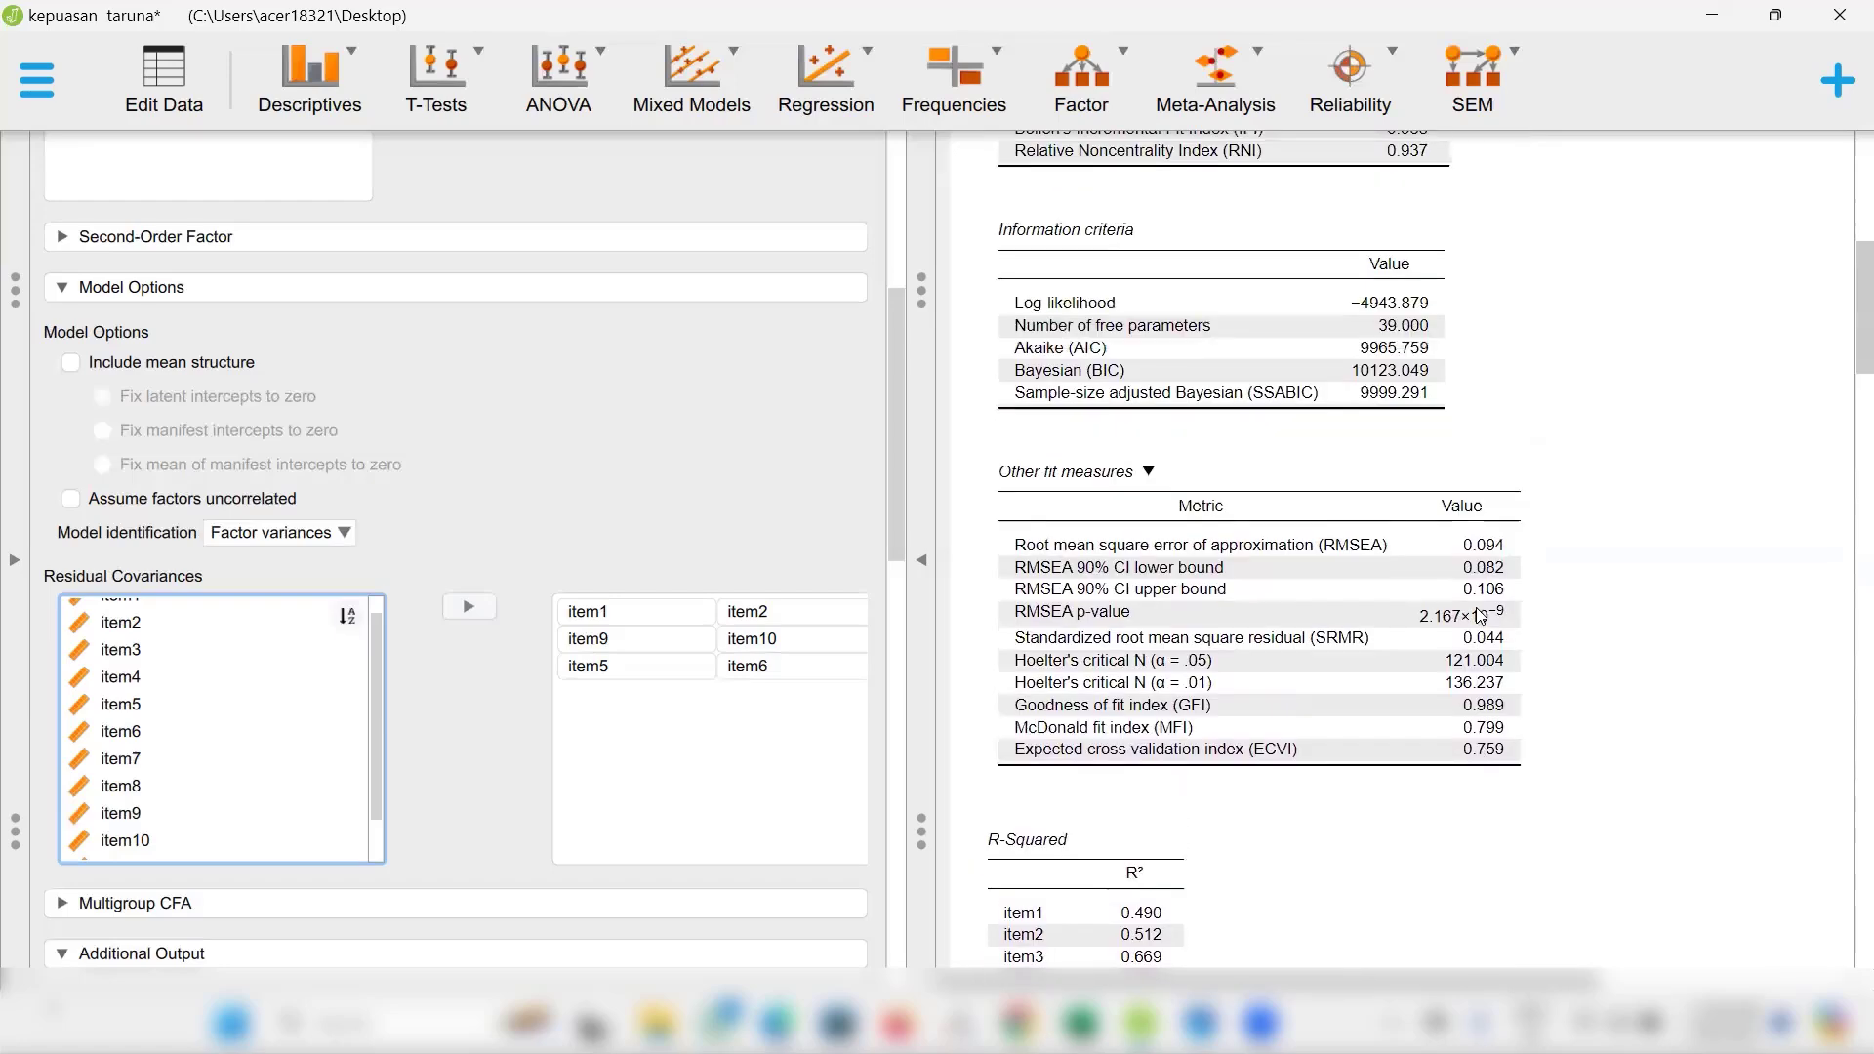
scroll(1481, 616, down, 1)
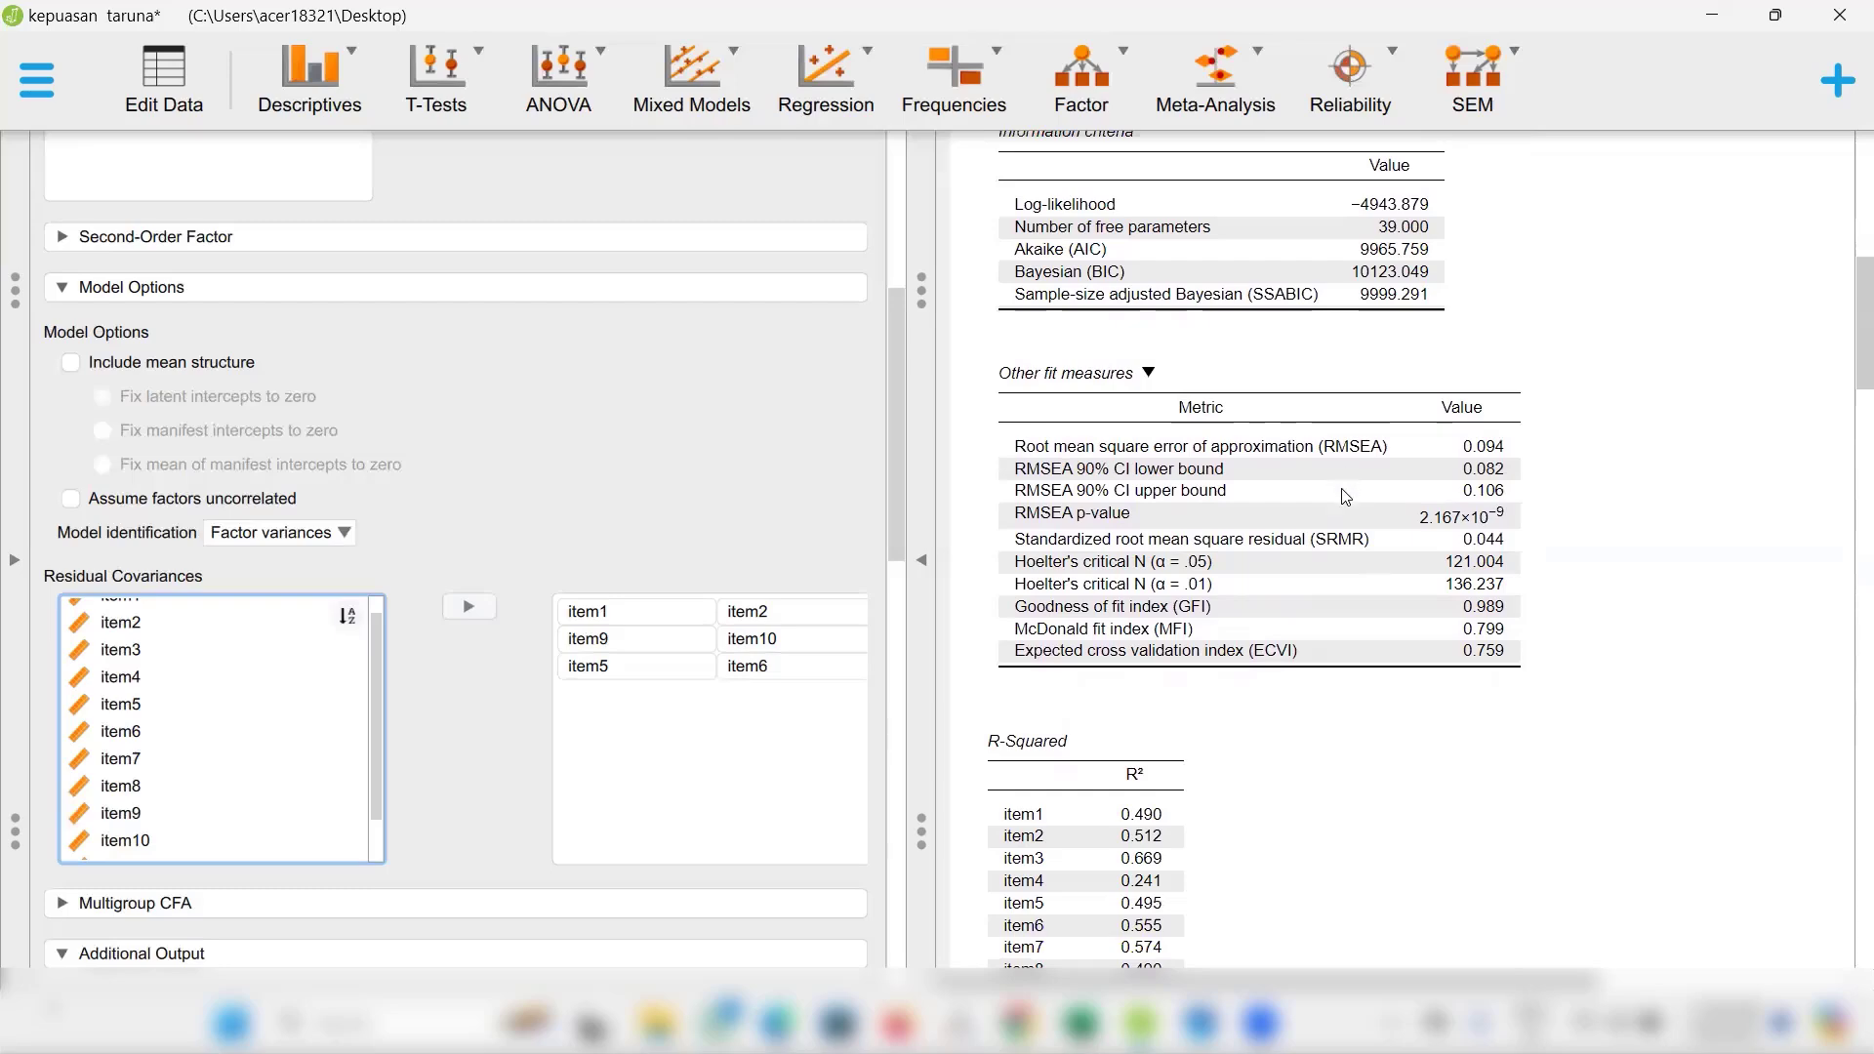
scroll(1307, 690, down, 3)
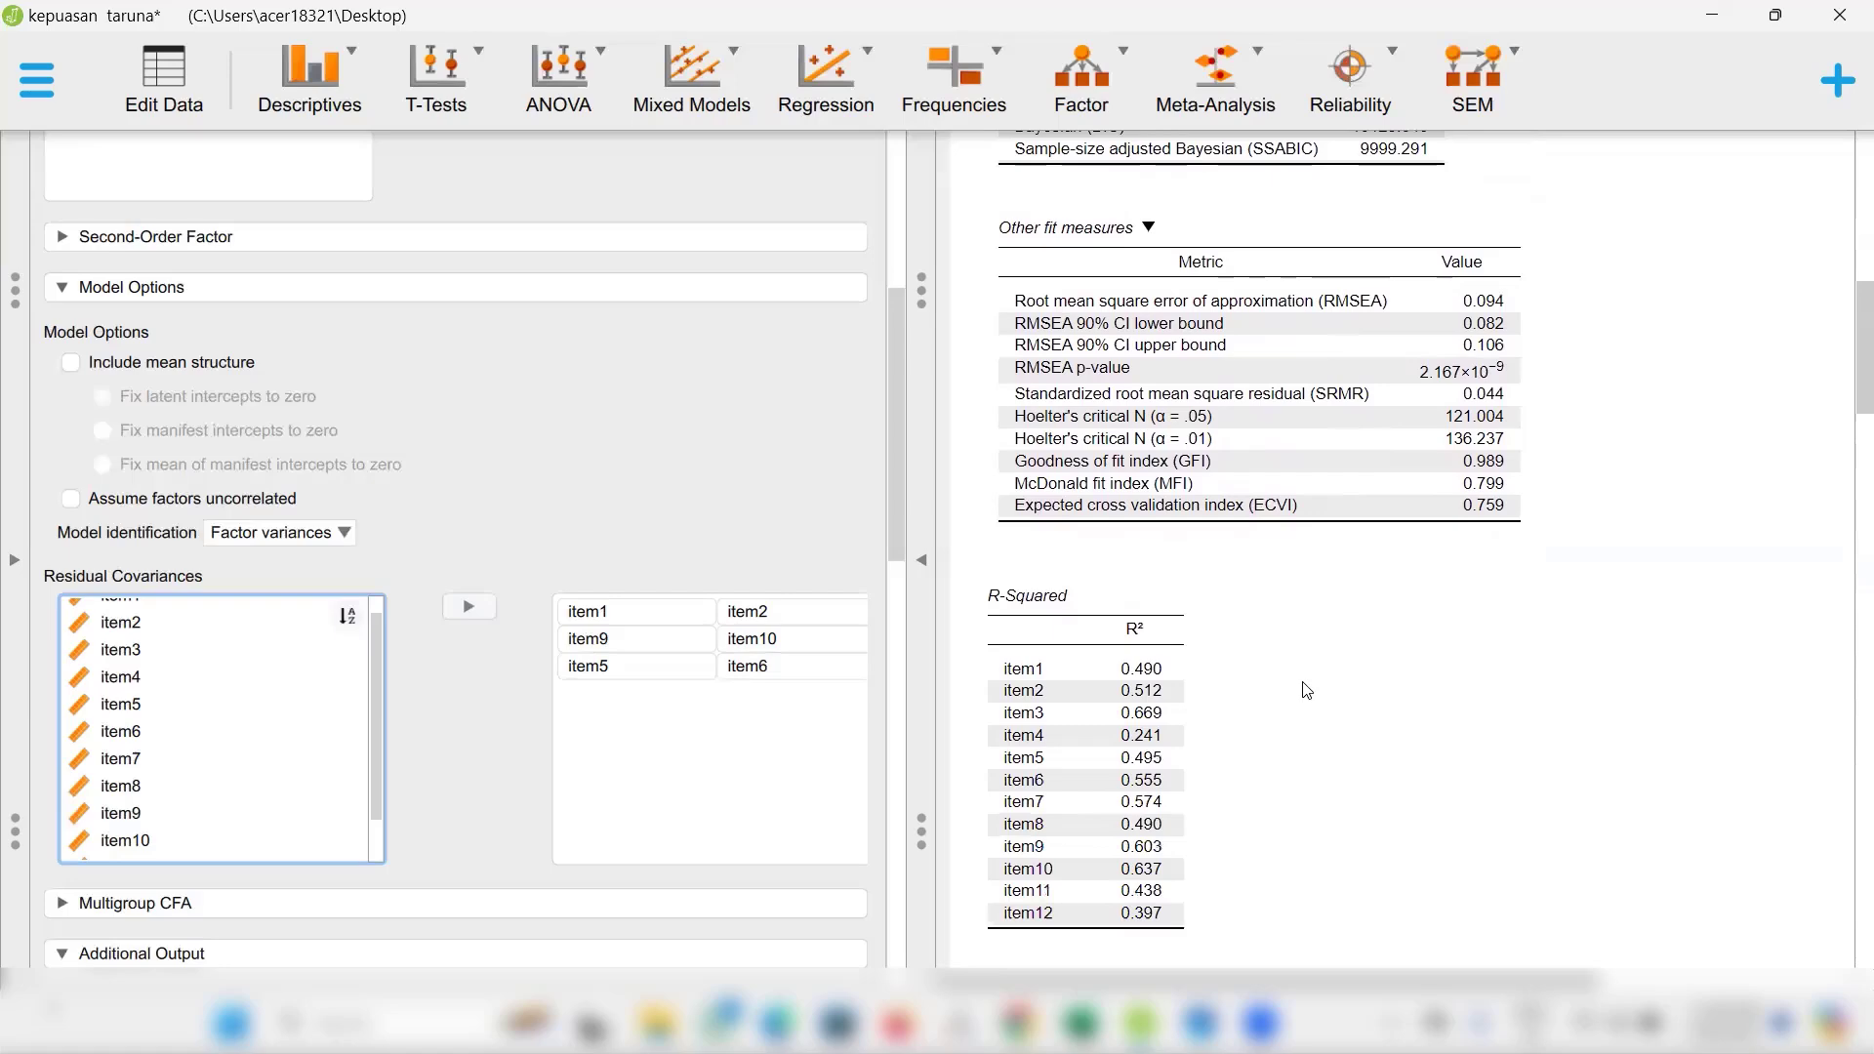
scroll(1308, 691, down, 1)
scroll(1276, 769, down, 3)
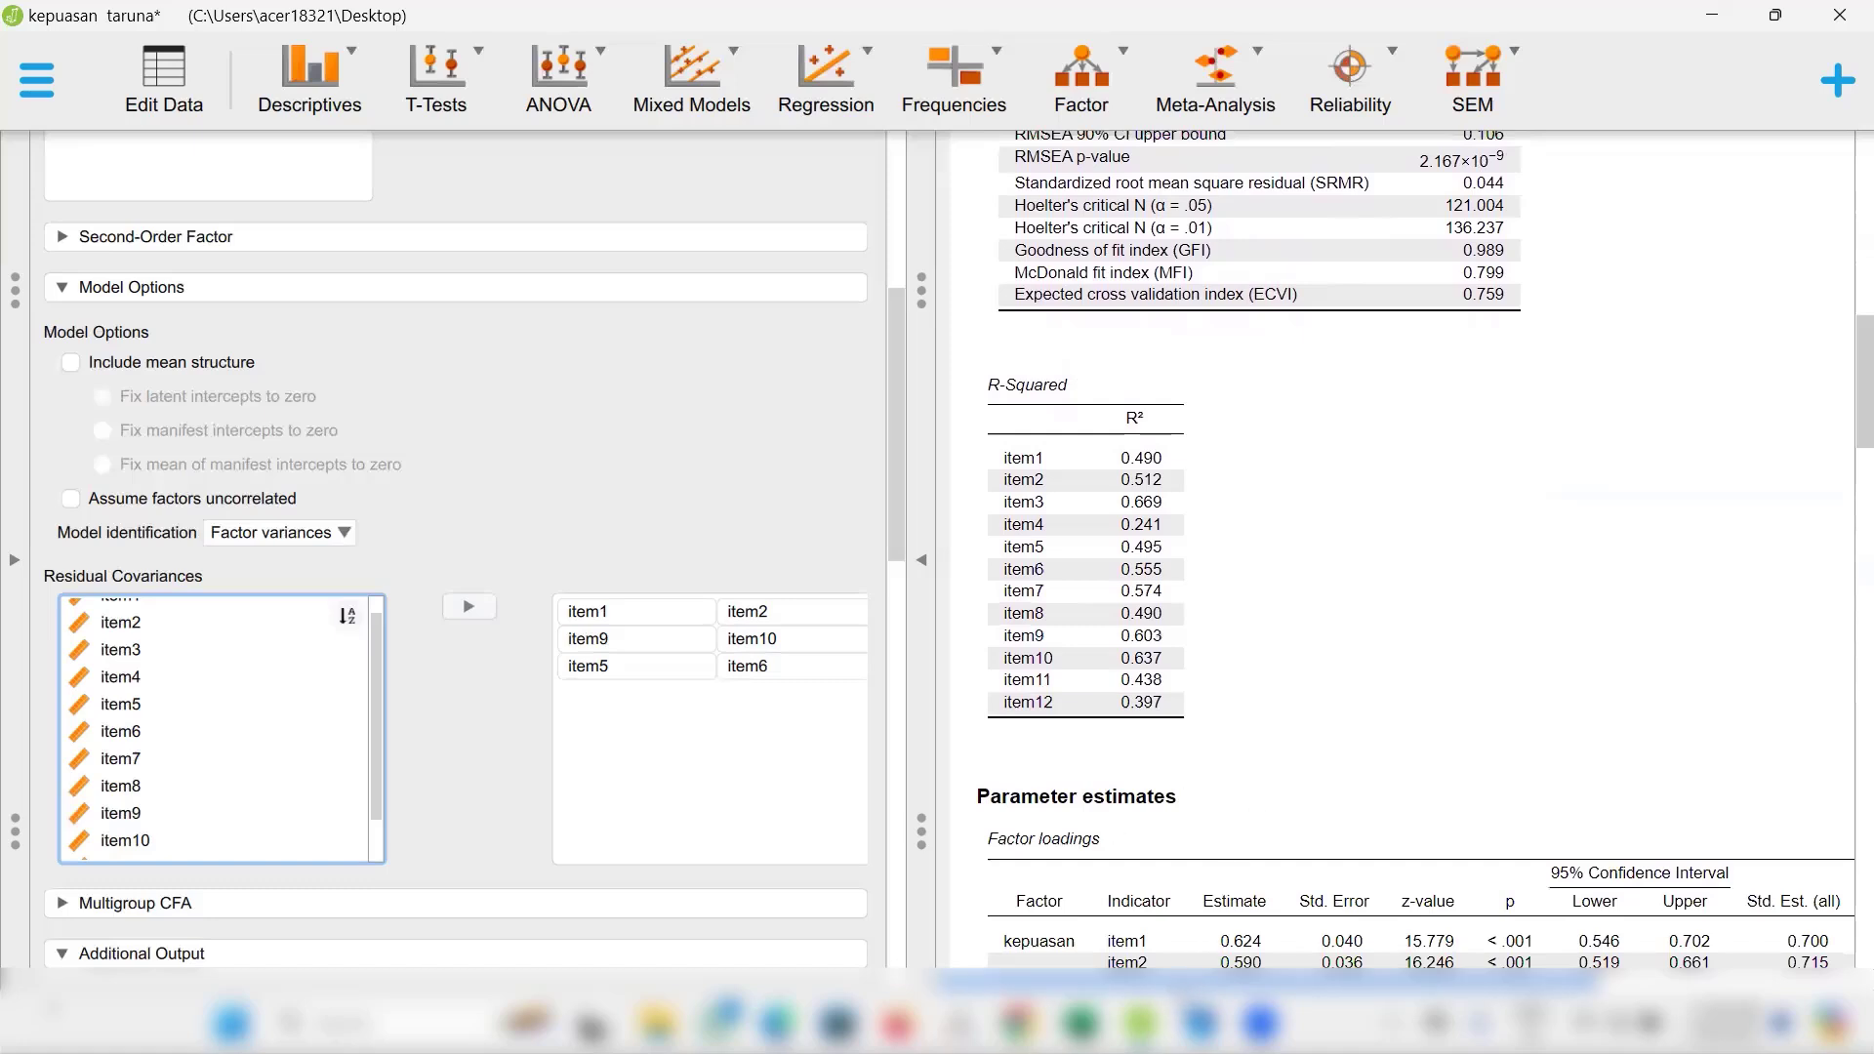
mouse_move(1141, 1025)
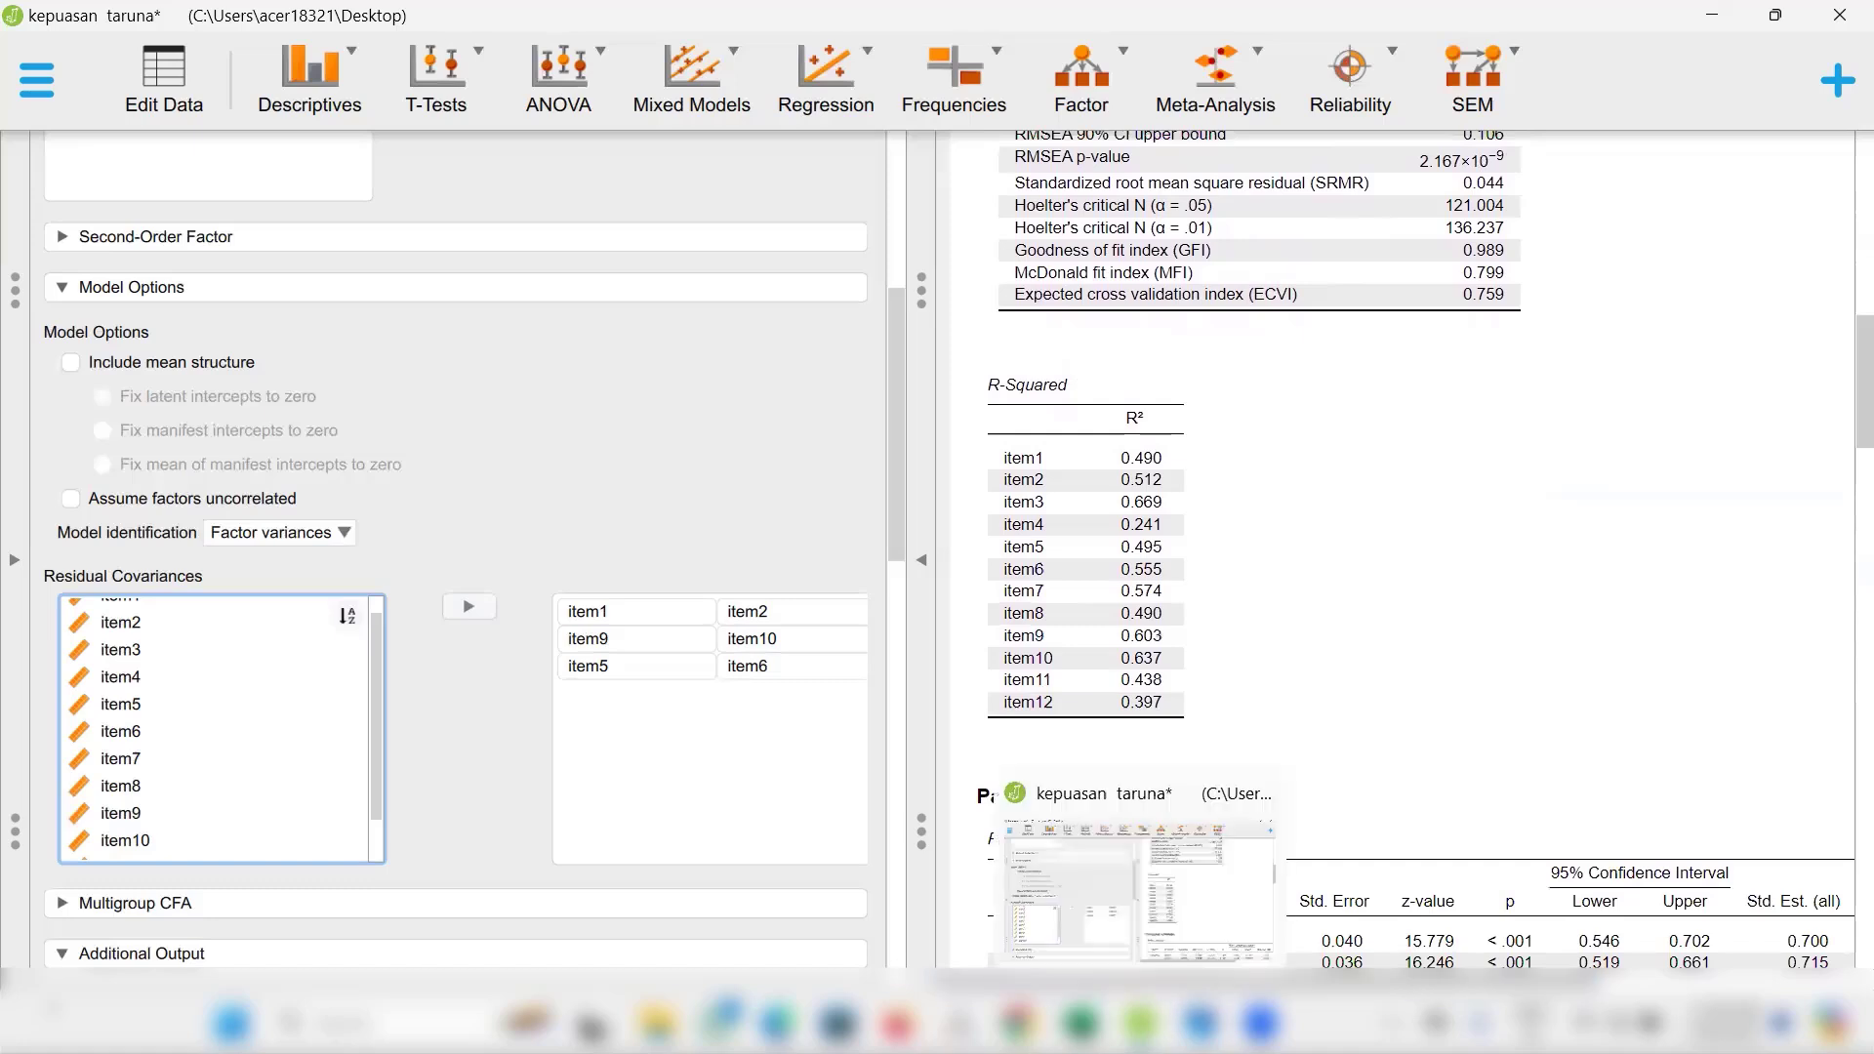